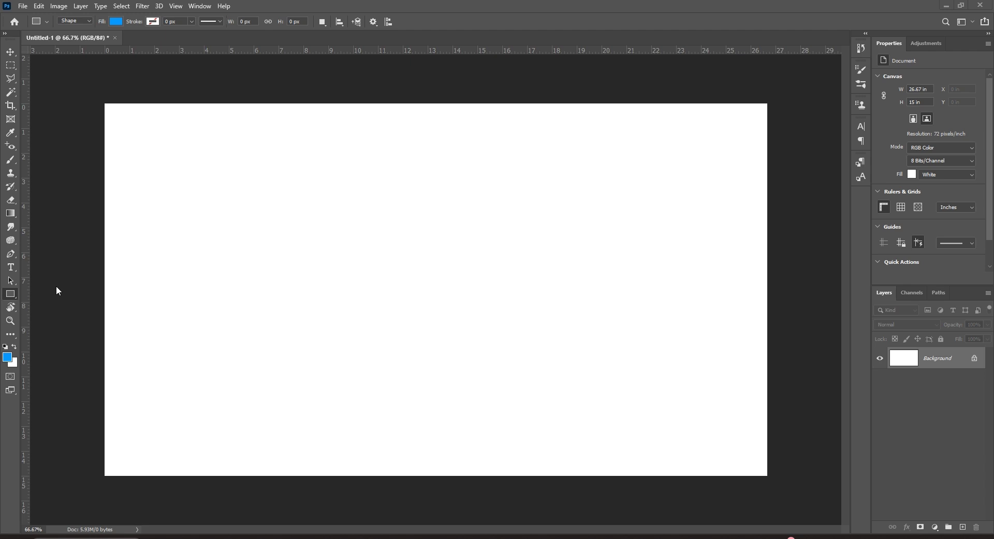
Step: Draw a wide blue rectangle in Shape mode, about 680 by 275 px, in the upper-left part of the canvas
right_click(11, 296)
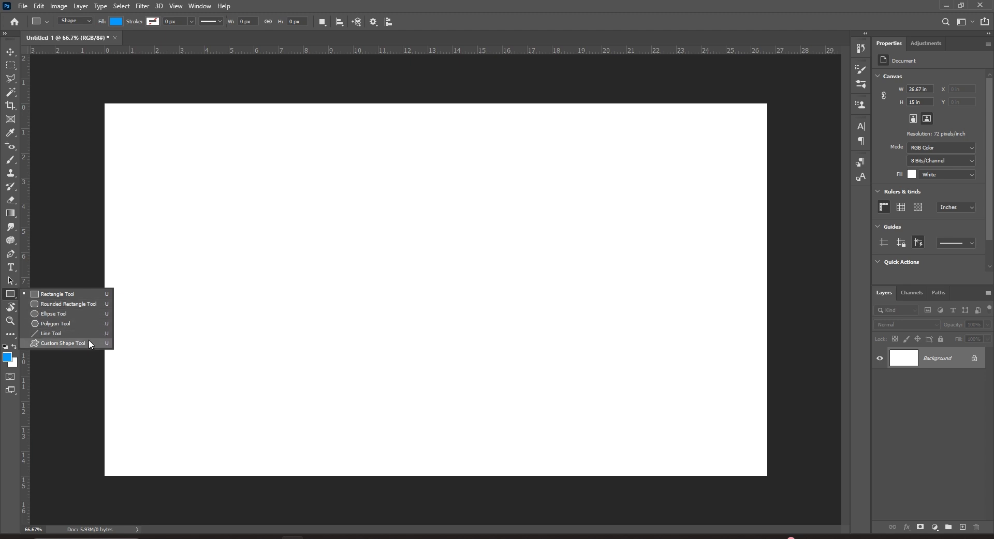
click(79, 299)
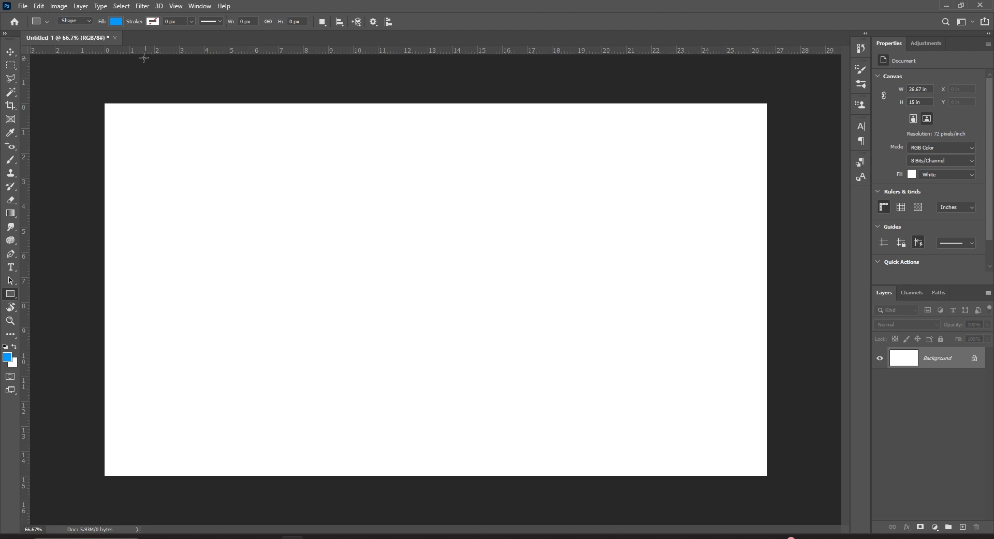
click(87, 22)
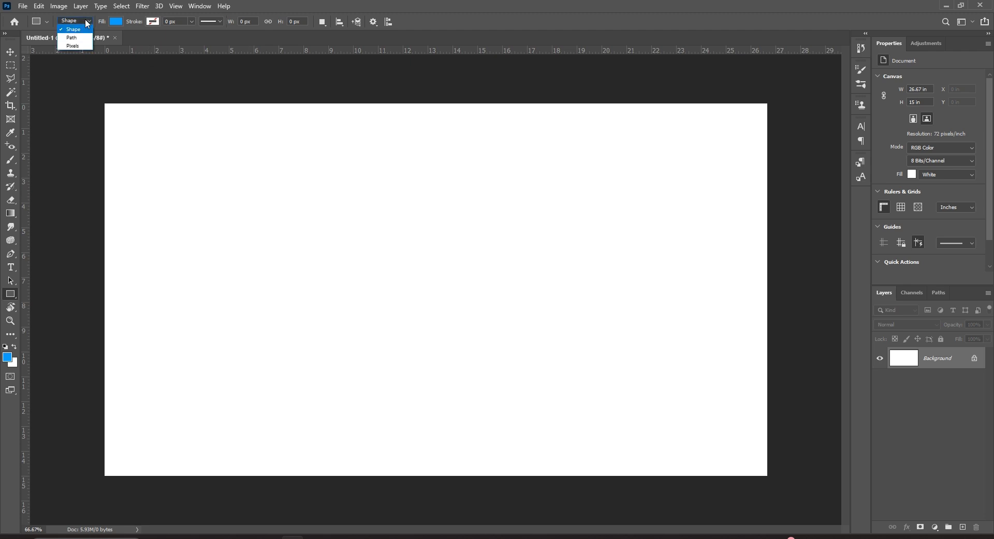
click(86, 21)
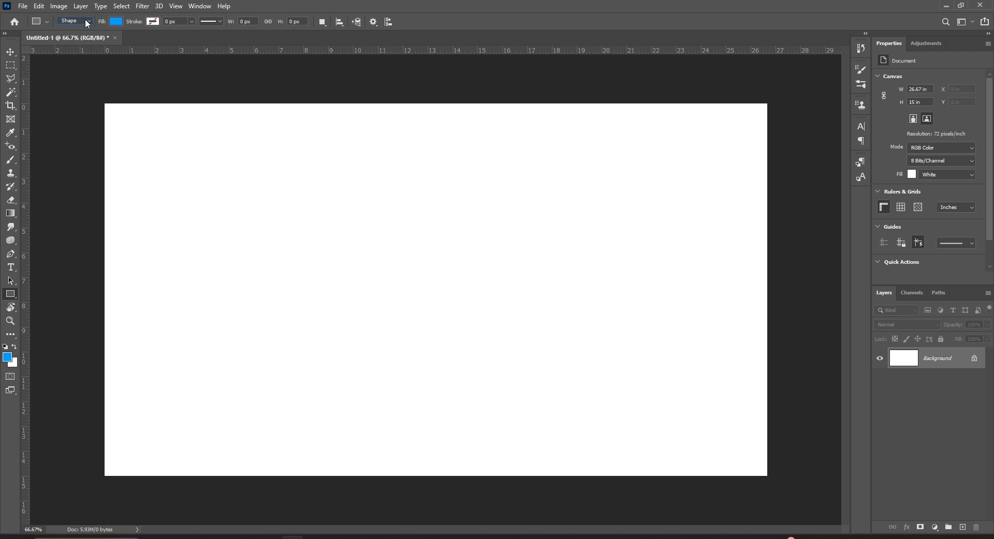
drag(207, 199, 442, 293)
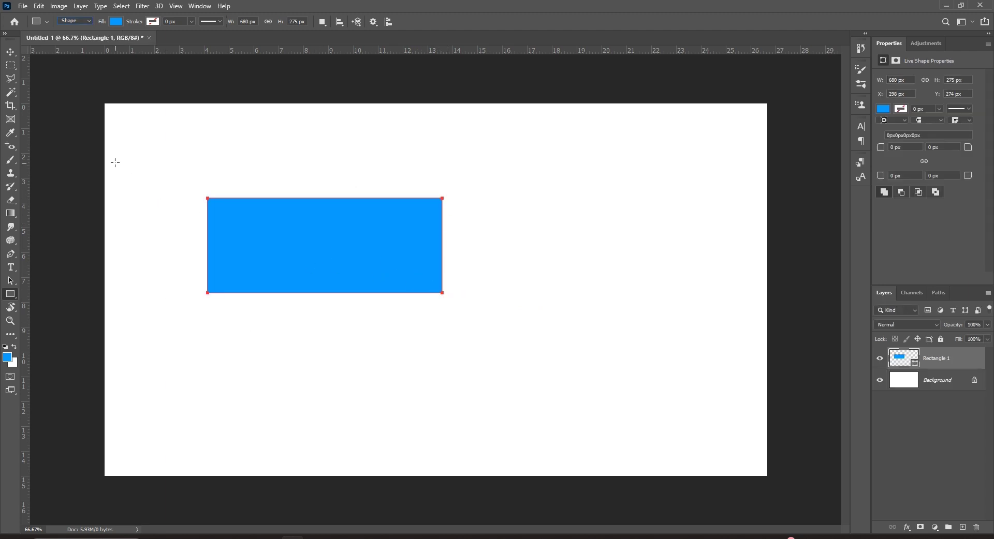
Step: Move the wide blue rectangle slightly up and to the left, to about X 280 px, Y 204 px
click(14, 54)
right_click(337, 242)
click(361, 246)
drag(361, 246, 349, 217)
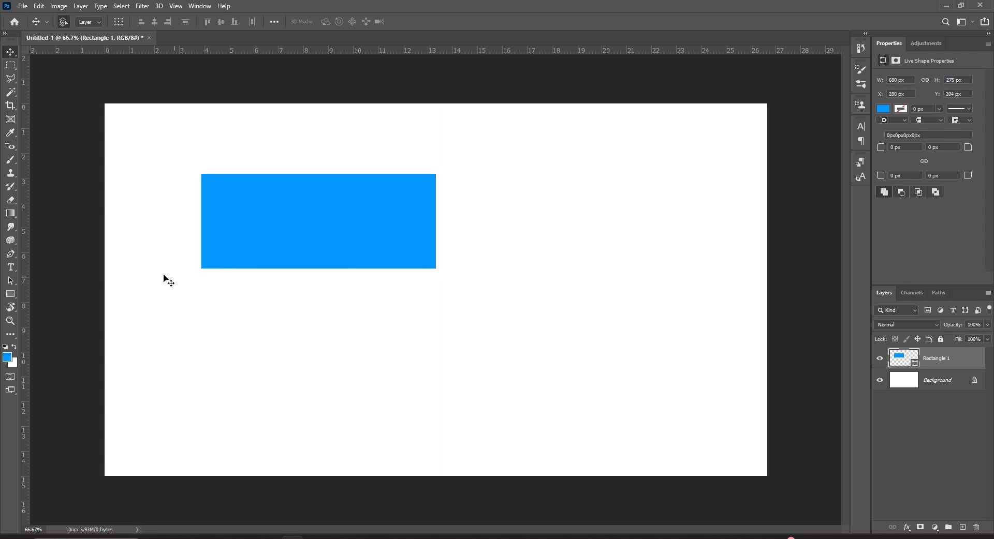
Step: Draw a tall rectangle about 170 by 500 px beside the wide one, and add a square of about 342 px below the wide one on the same layer
click(11, 294)
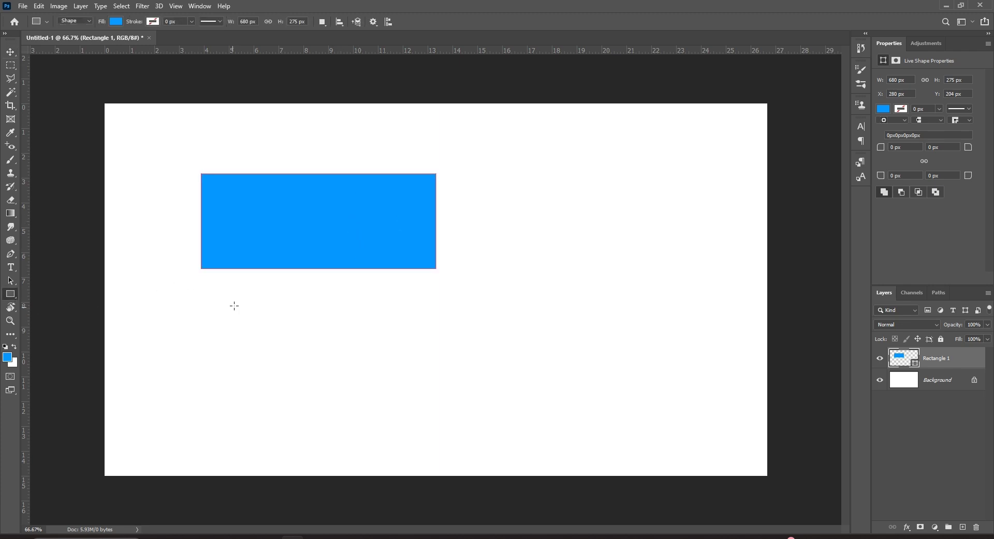
drag(496, 195, 555, 367)
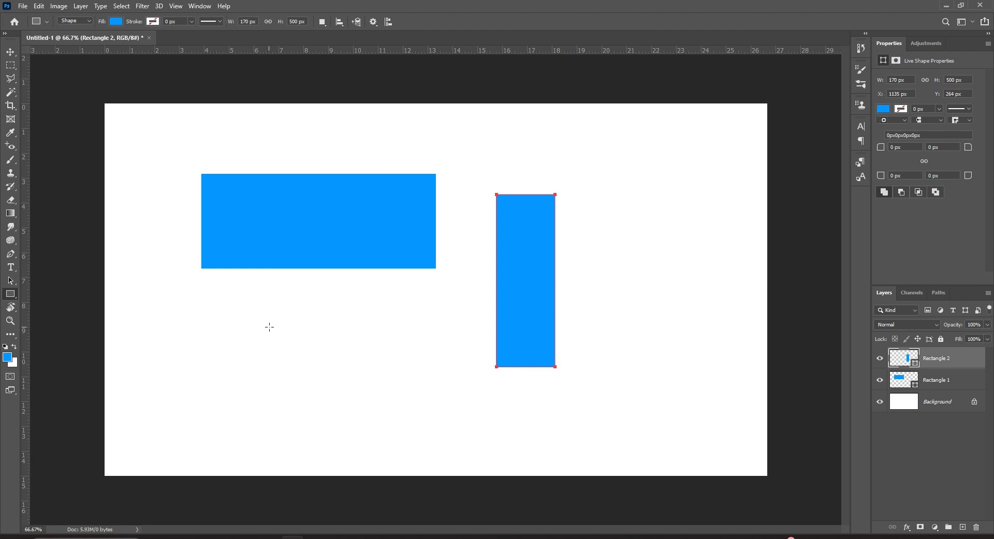
drag(218, 310, 361, 429)
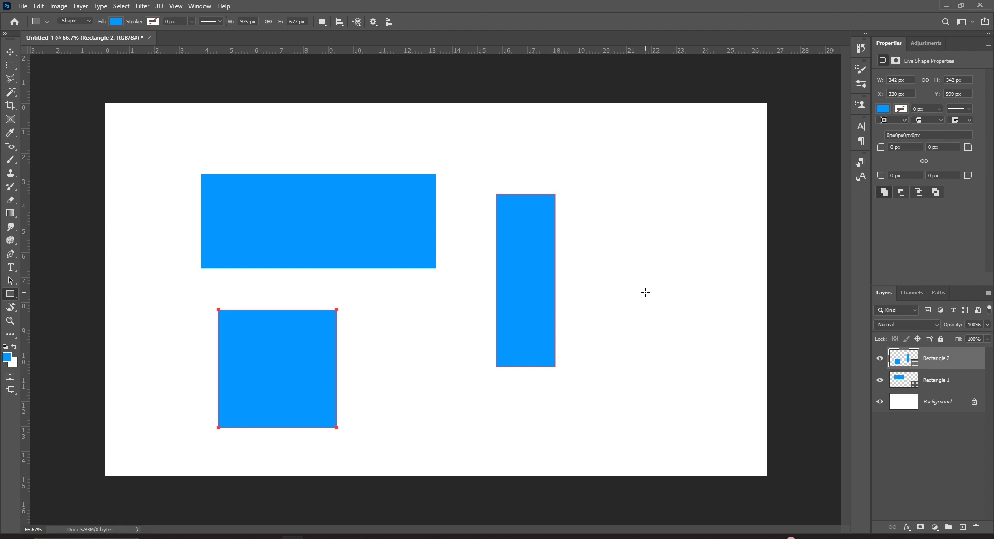
Step: Draw a square of about 412 px outward from its centre in the upper-right part of the canvas, on a separate layer
drag(641, 225, 712, 316)
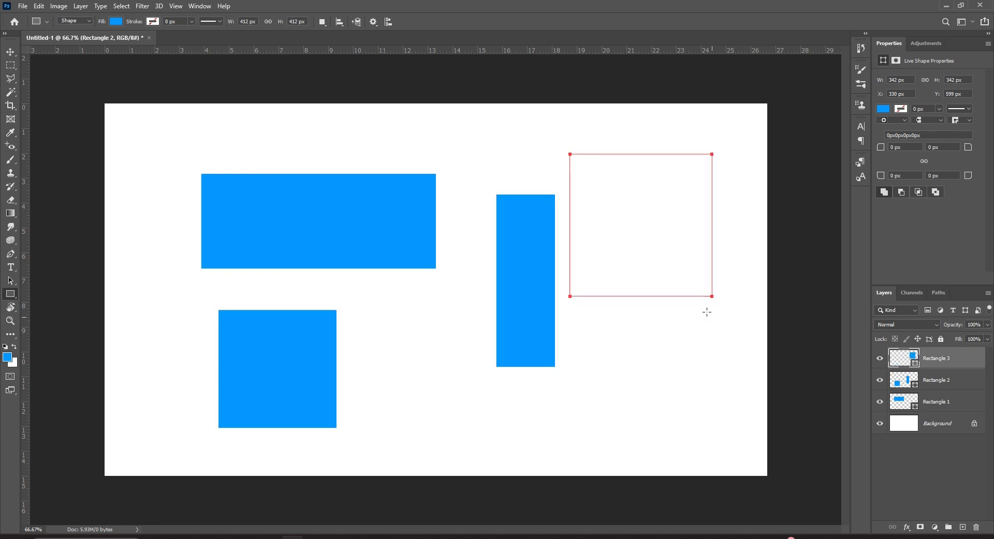
click(10, 52)
click(11, 295)
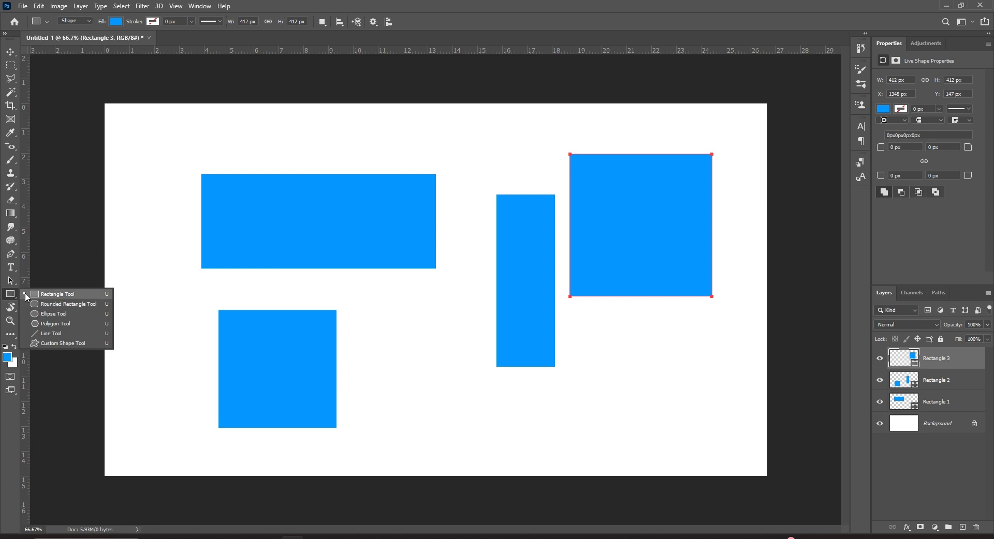
click(77, 293)
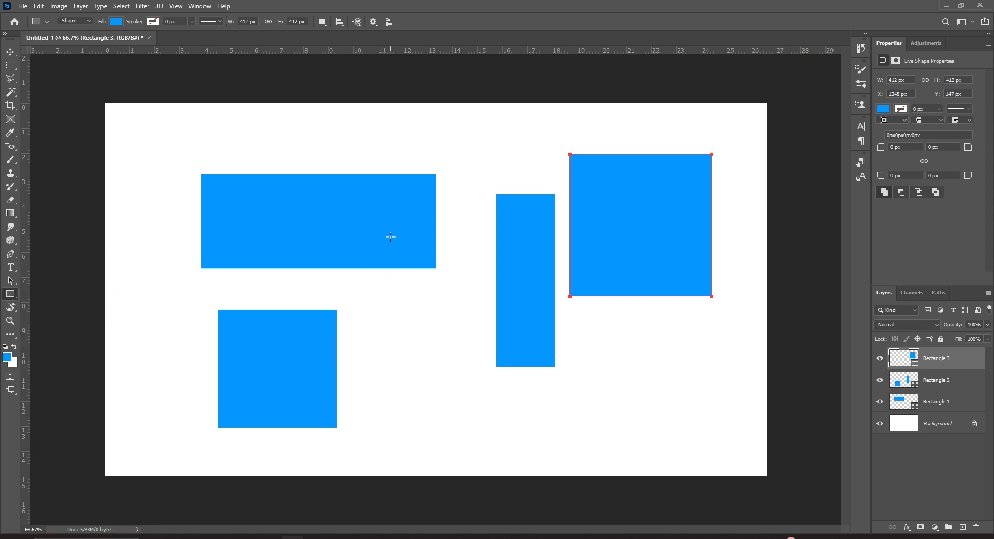
Step: Select the wide rectangle and stretch it with Free Transform to about 208% width and 283% height
click(10, 52)
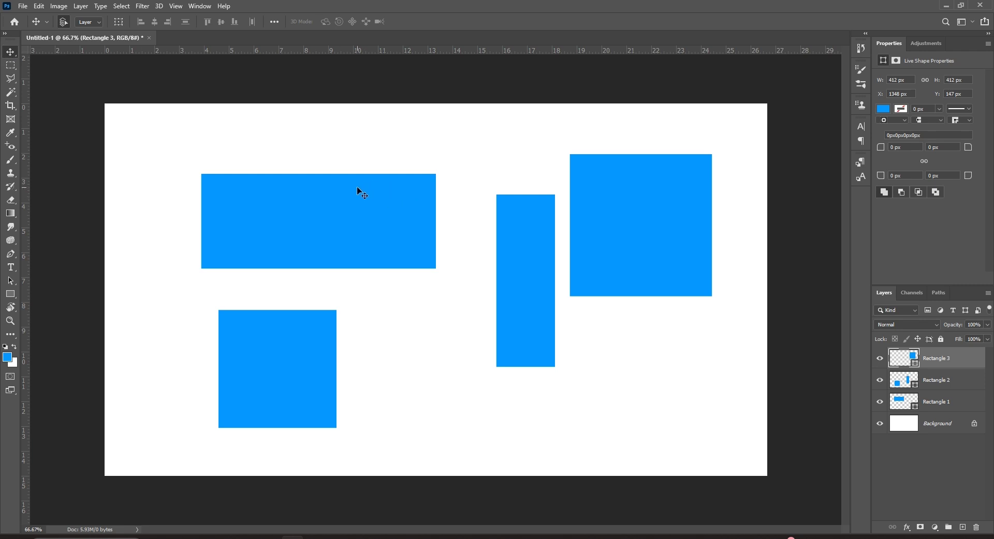
right_click(315, 201)
click(332, 204)
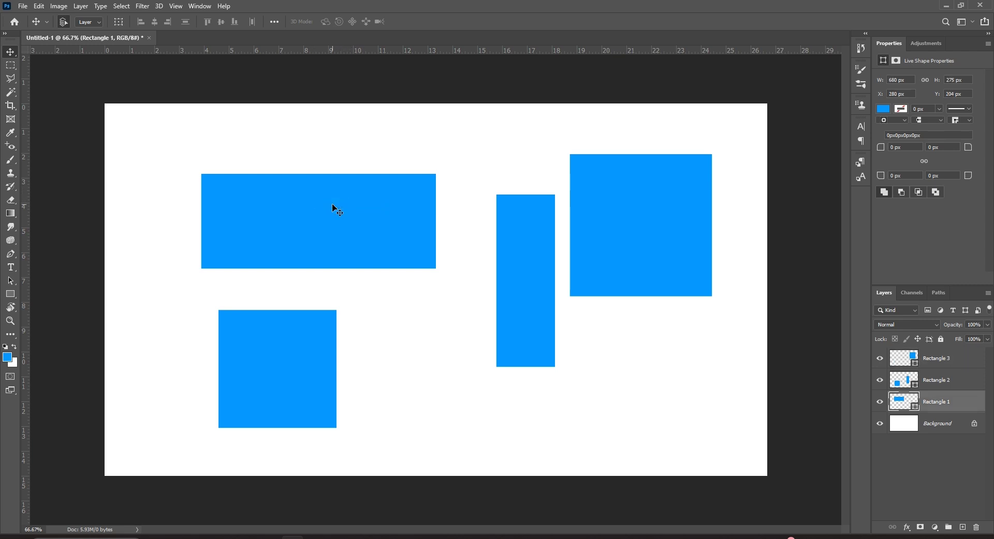
key(ctrl+t)
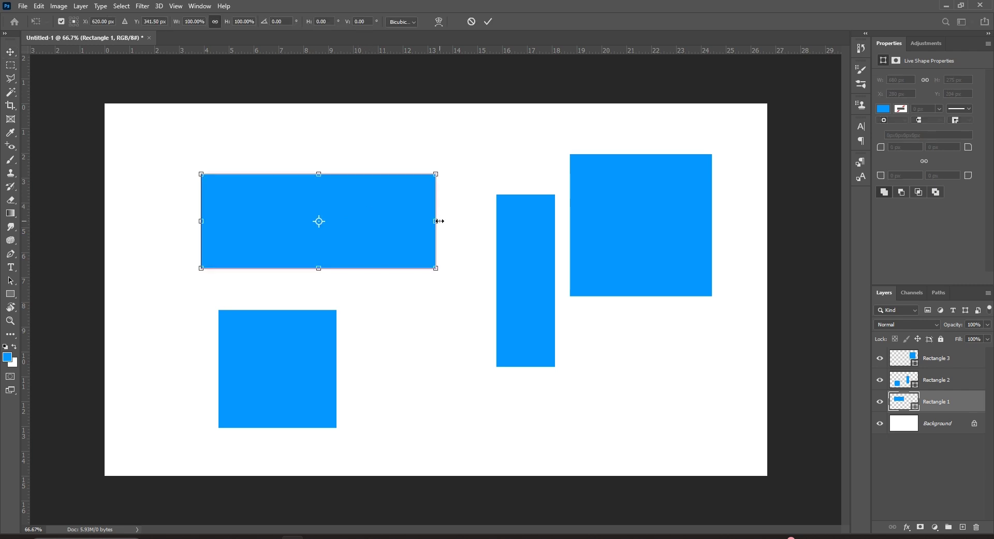
drag(437, 221, 690, 228)
drag(448, 265, 436, 445)
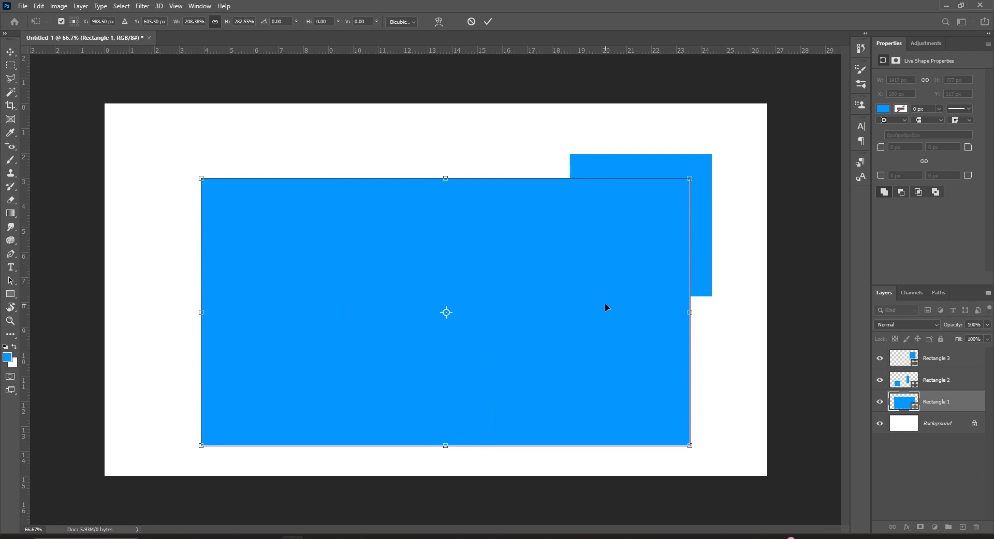
Step: Examine the sharpness of the enlarged rectangle's upper edge up close
key(ctrl+plus)
key(ctrl+plus)
key(ctrl+plus)
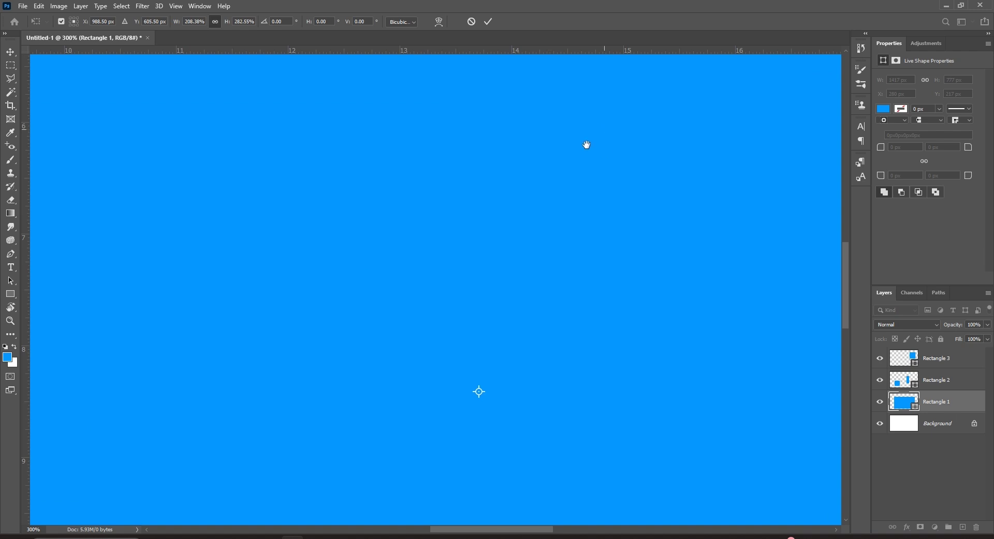
drag(585, 145, 269, 358)
drag(370, 328, 580, 324)
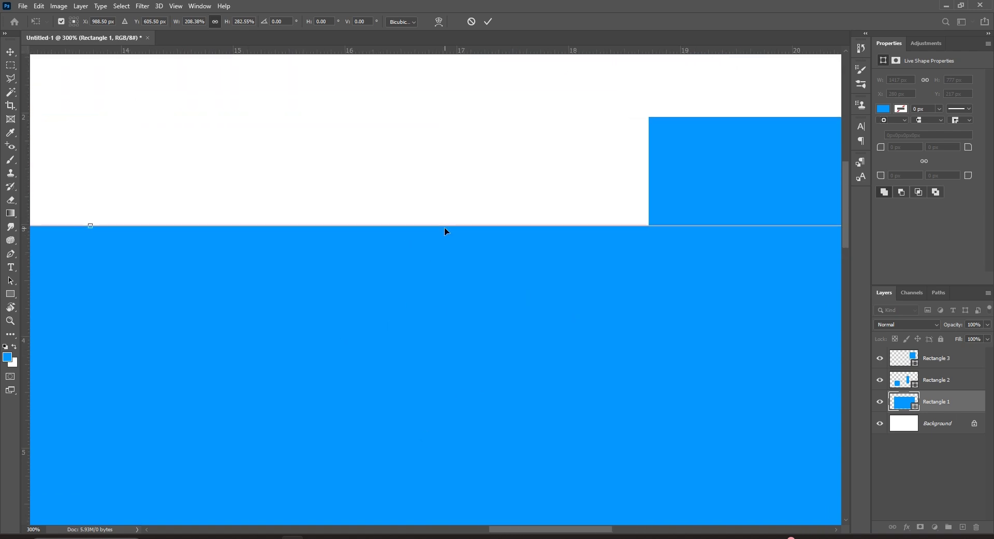
key(ctrl+minus)
key(ctrl+minus)
key(ctrl+minus)
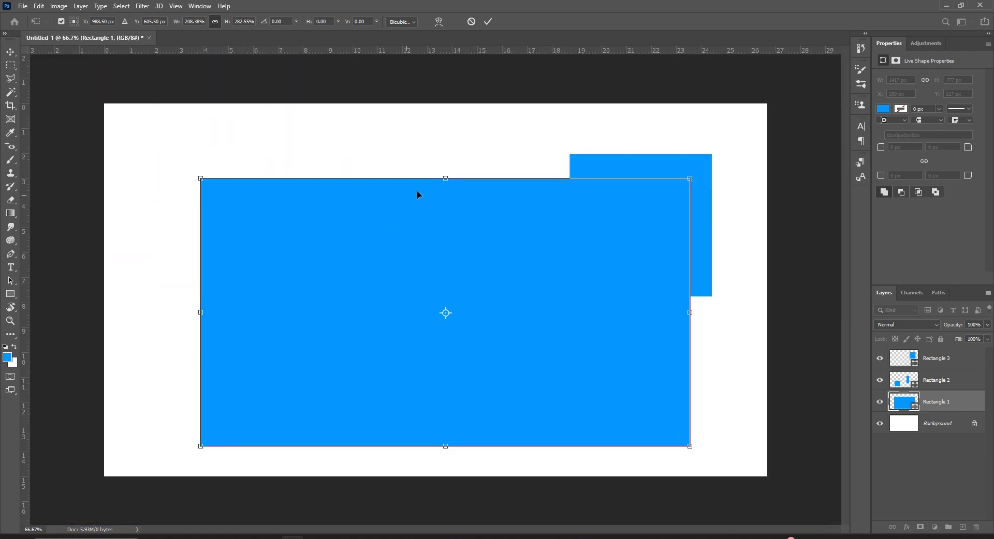
Step: Shrink the enlarged rectangle to about 362 by 198 px and place it in the upper-left part of the canvas
drag(442, 177, 442, 366)
drag(490, 384, 371, 169)
drag(410, 139, 385, 195)
key(Return)
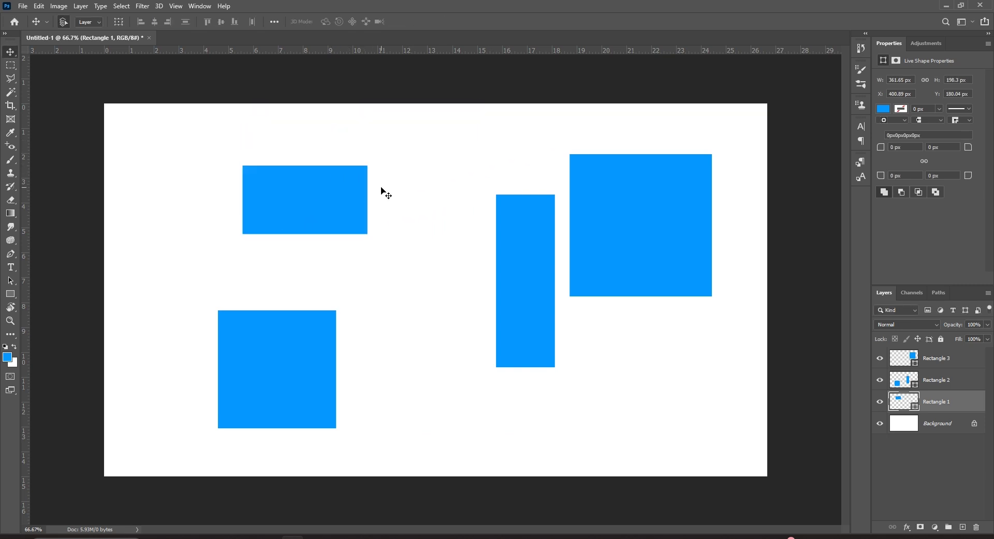
Step: Enlarge the same rectangle with Free Transform to about 997 by 379 px
key(ctrl+t)
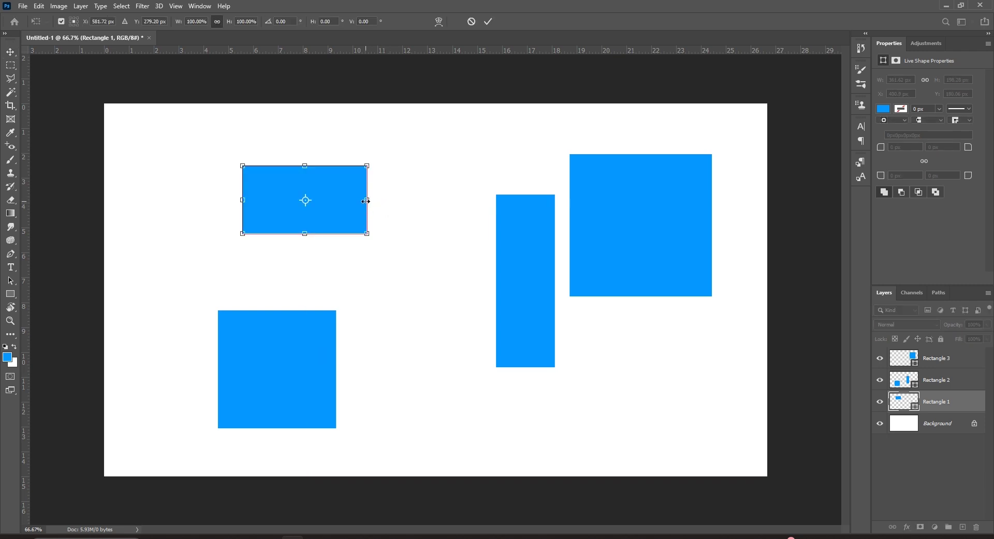
drag(364, 202, 496, 202)
drag(369, 233, 371, 299)
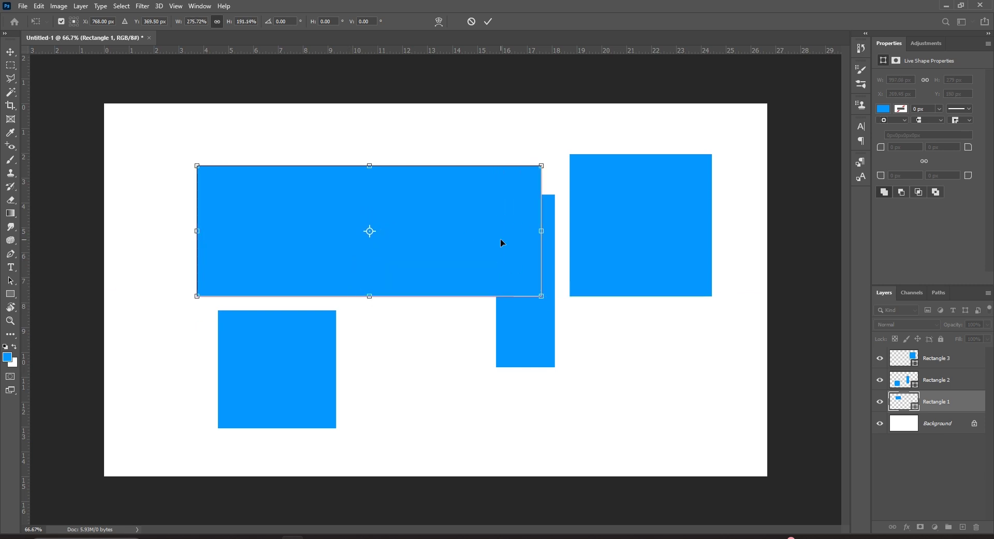
key(Return)
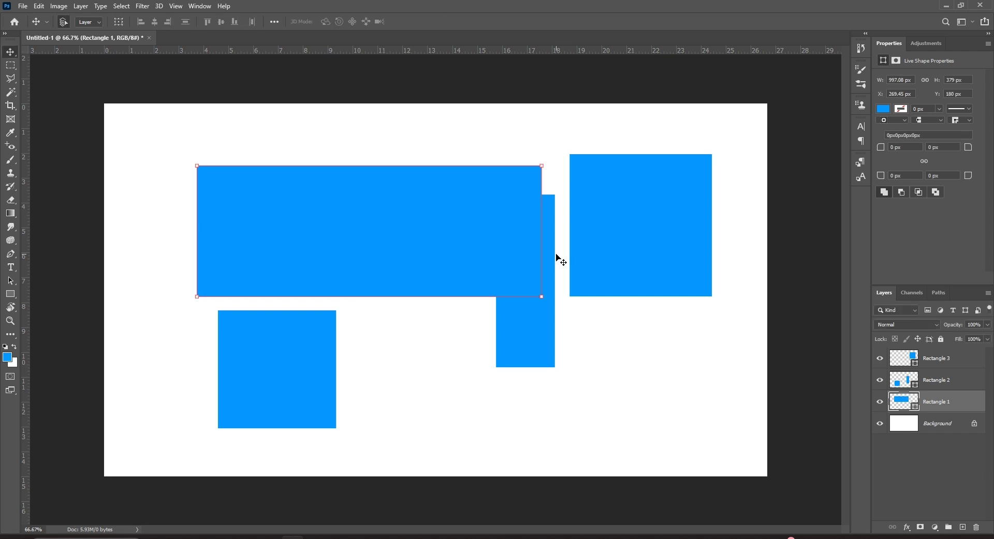
Step: Hide the three rectangle layers and create a 400 by 400 px square near the canvas middle with From Center enabled
drag(879, 402, 880, 359)
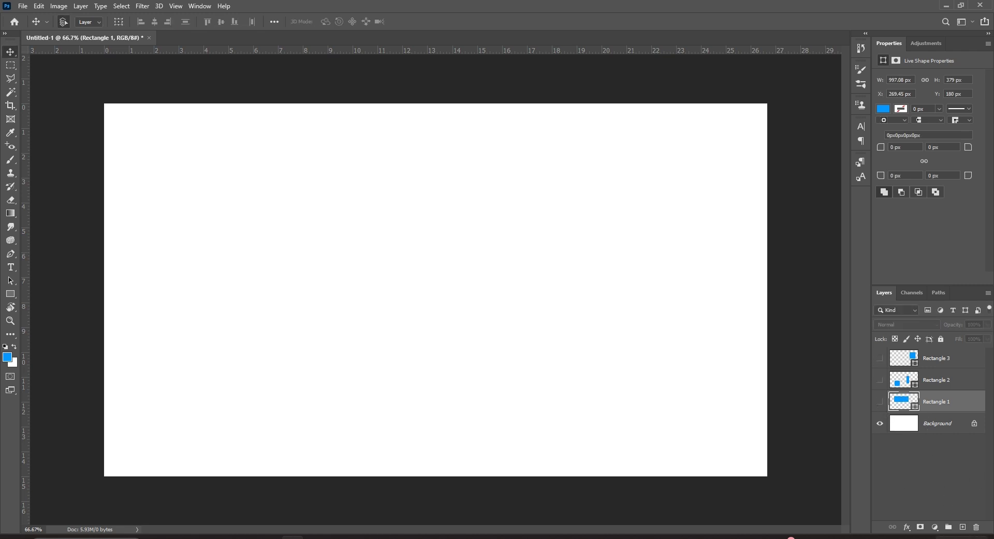
click(13, 296)
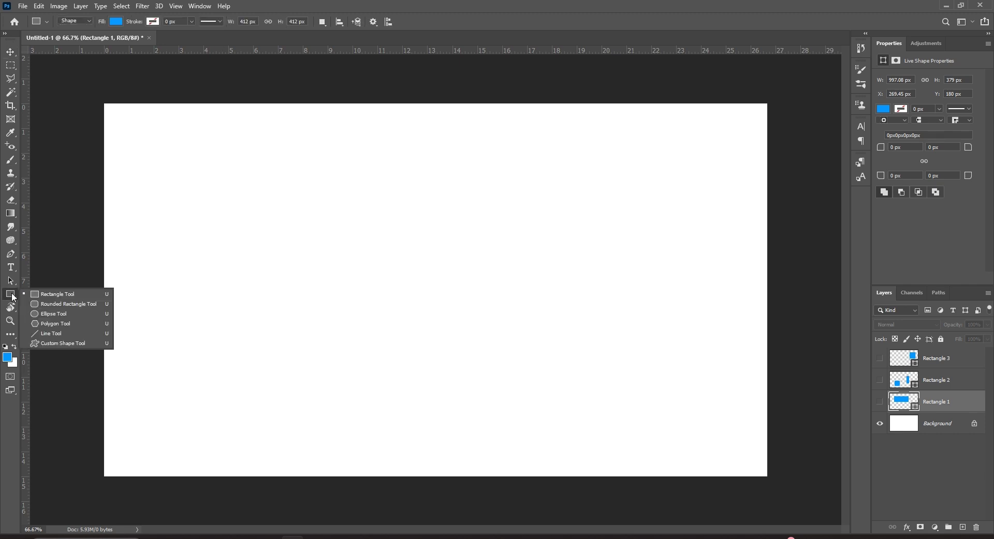
click(35, 294)
click(419, 253)
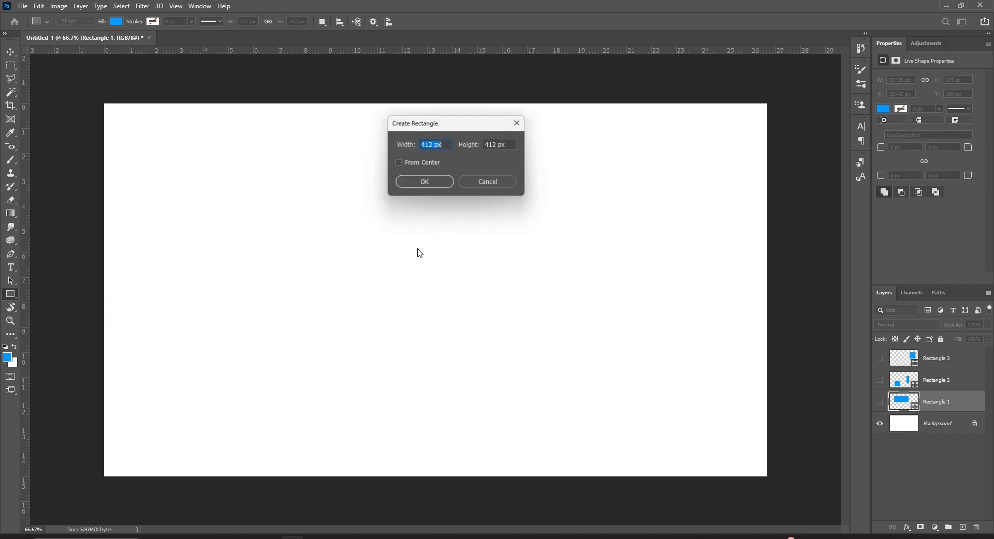
drag(448, 124, 451, 249)
text(350)
click(444, 287)
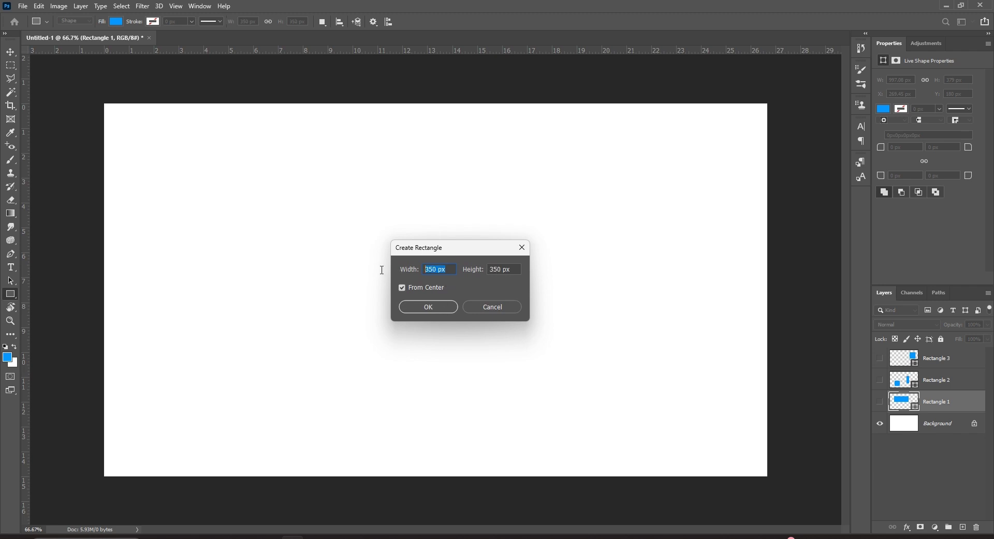
text(40)
key(Tab)
text(400)
click(435, 308)
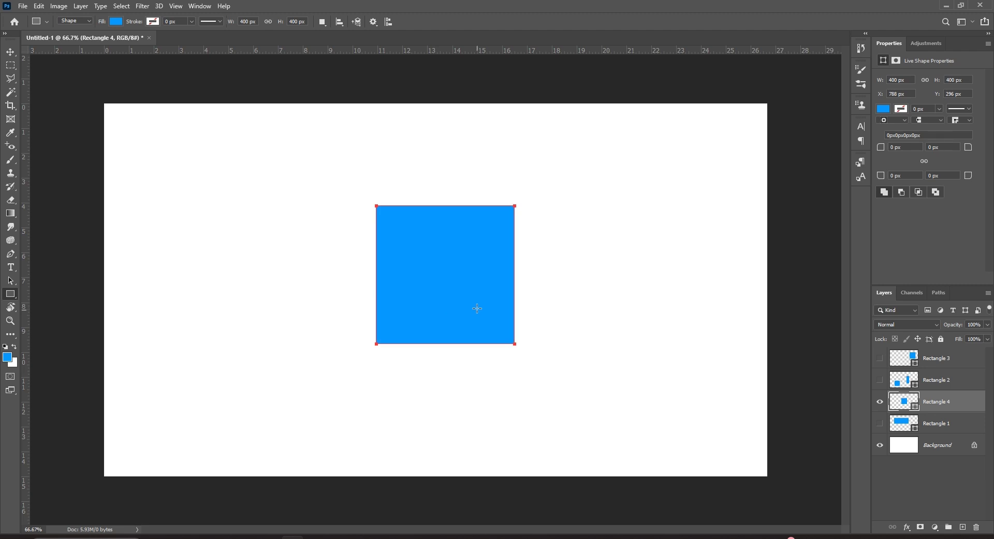
Step: Create a 400 by 500 px rectangle from its centre, to the left of the 400 px square
click(240, 263)
click(495, 272)
click(433, 307)
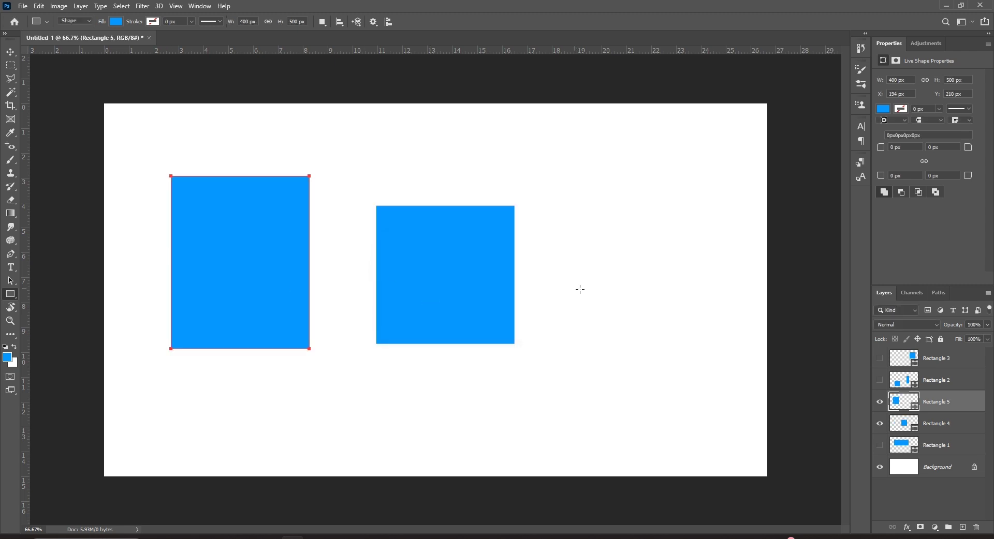
Step: Create a 150 by 150 px square from its centre in the lower-right part of the canvas
click(691, 394)
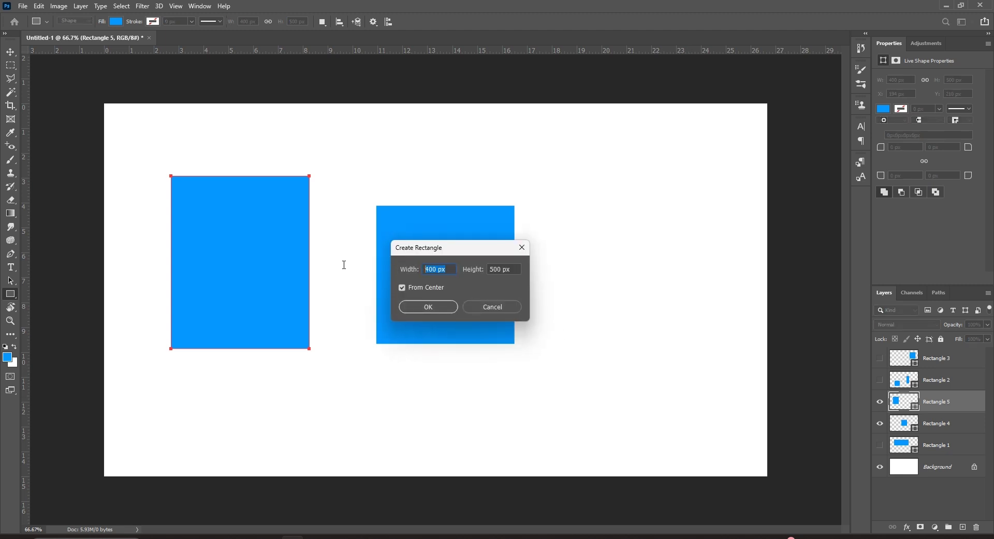
text(150)
key(Tab)
text(150)
click(446, 307)
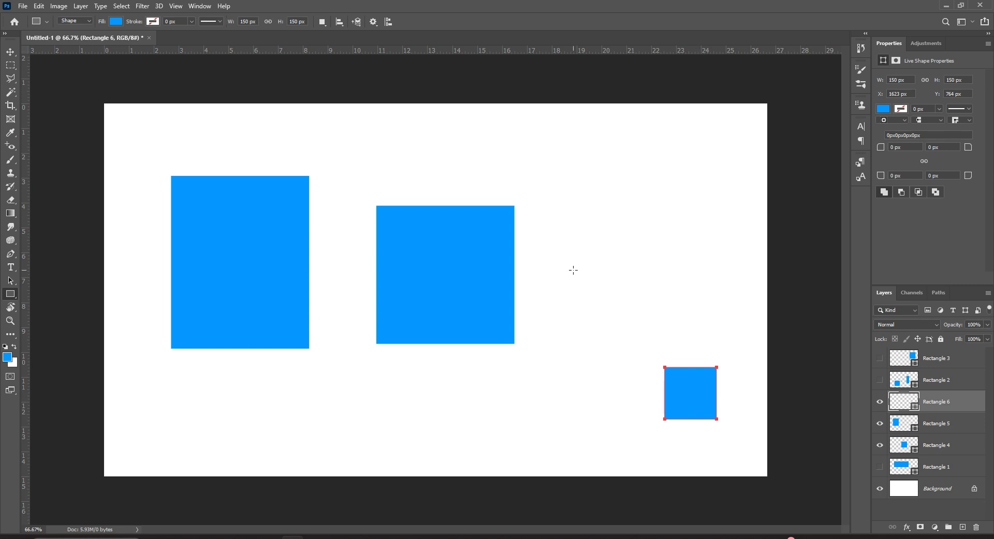
Step: Create another 150 by 150 px square to the right of the 400 px square with From Center disabled
click(590, 225)
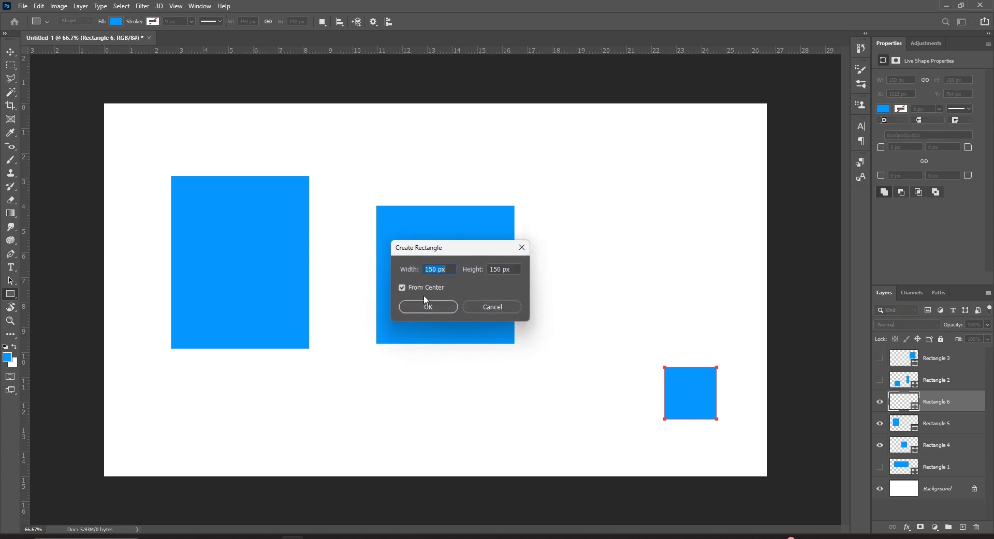
click(403, 288)
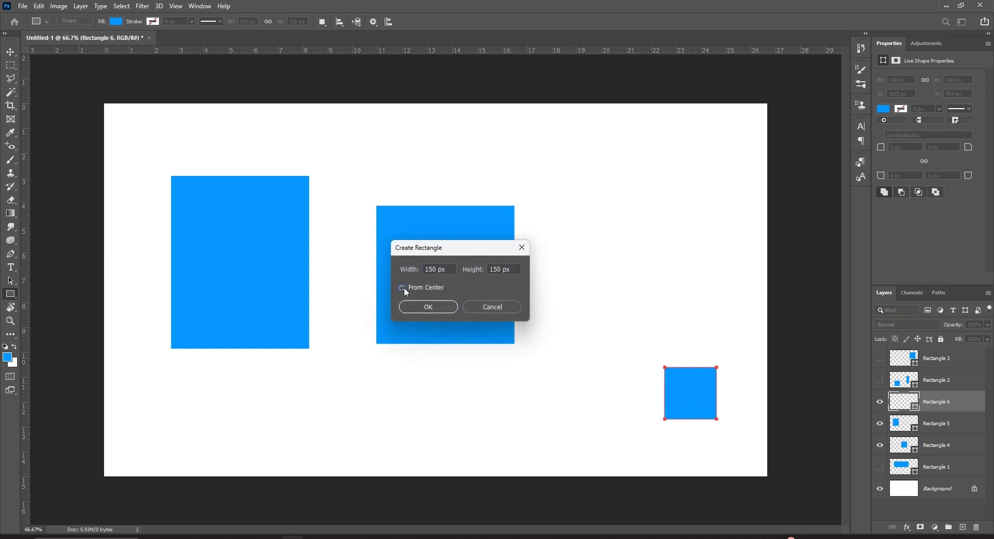
click(424, 306)
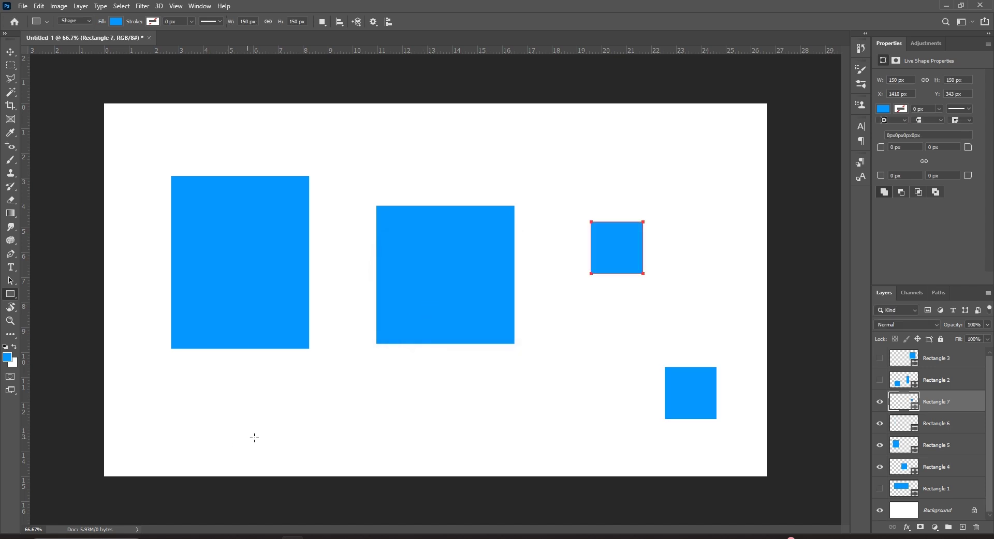
Step: Create three more 150 by 150 px squares, one below the 400 px square and two overlapping the small square to its right
click(340, 398)
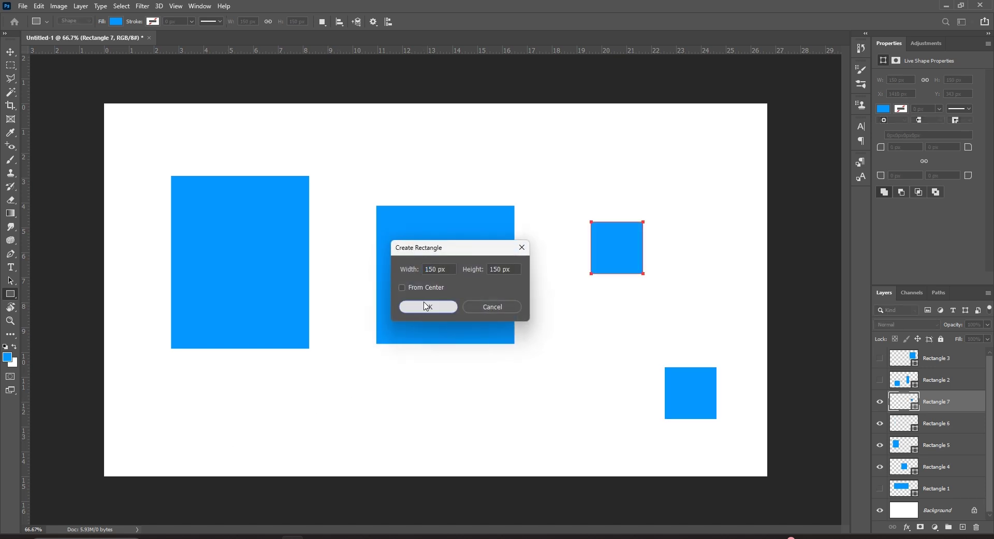
click(424, 305)
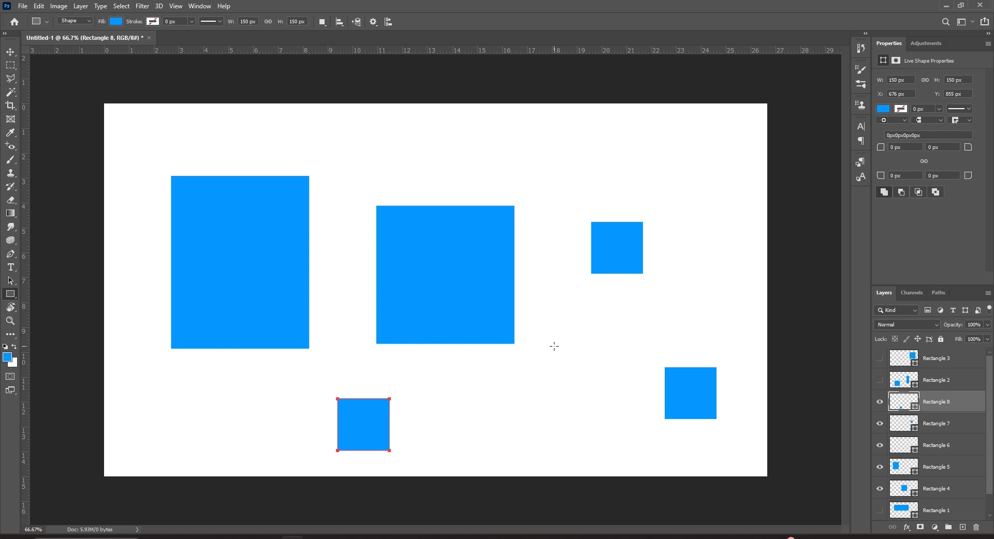
click(589, 220)
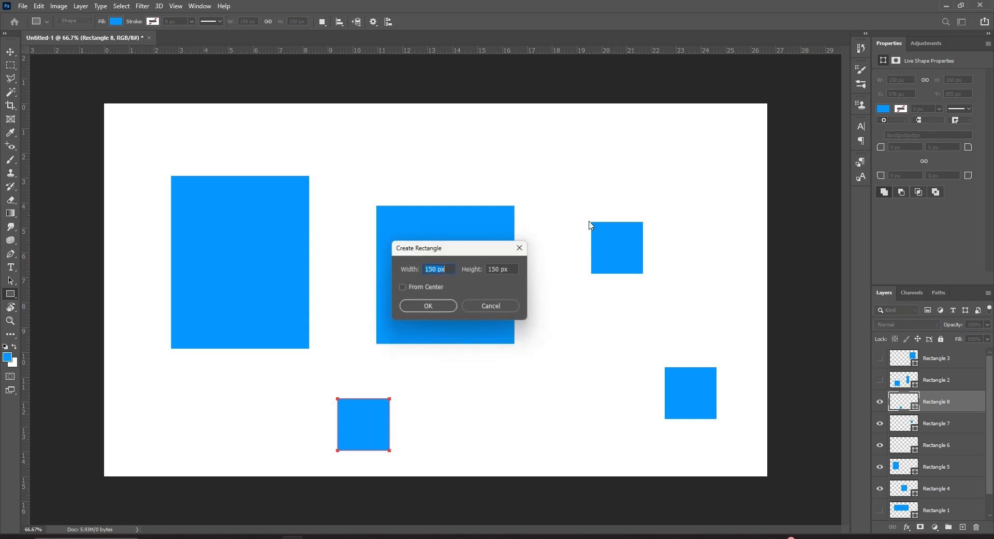
click(436, 307)
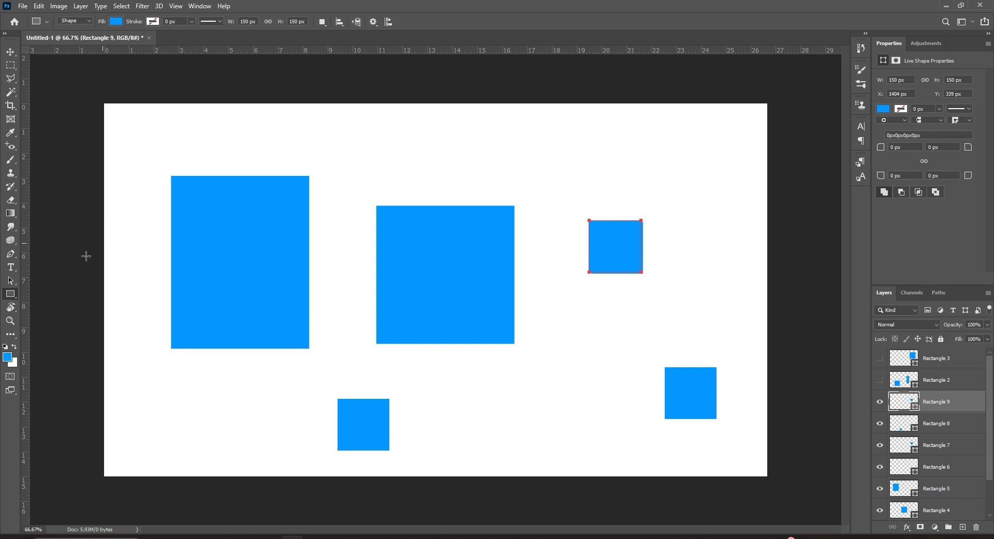
click(586, 221)
click(426, 307)
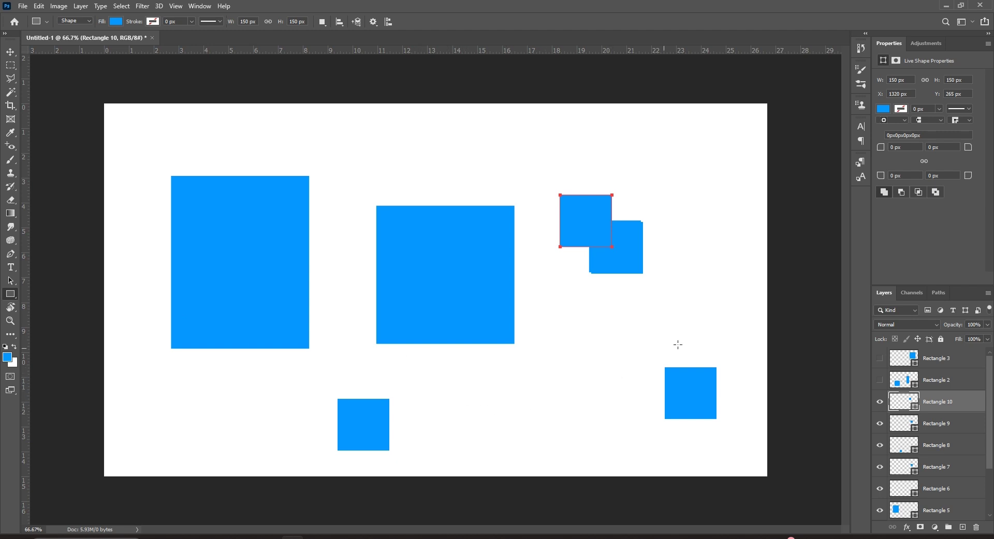
Step: Hide the Rectangle 5 to Rectangle 10 layers and delete all rectangle layers, keeping only the Background layer
drag(880, 401, 881, 516)
scroll(905, 488, down, 3)
click(937, 488)
scroll(937, 488, up, 1)
scroll(937, 489, up, 2)
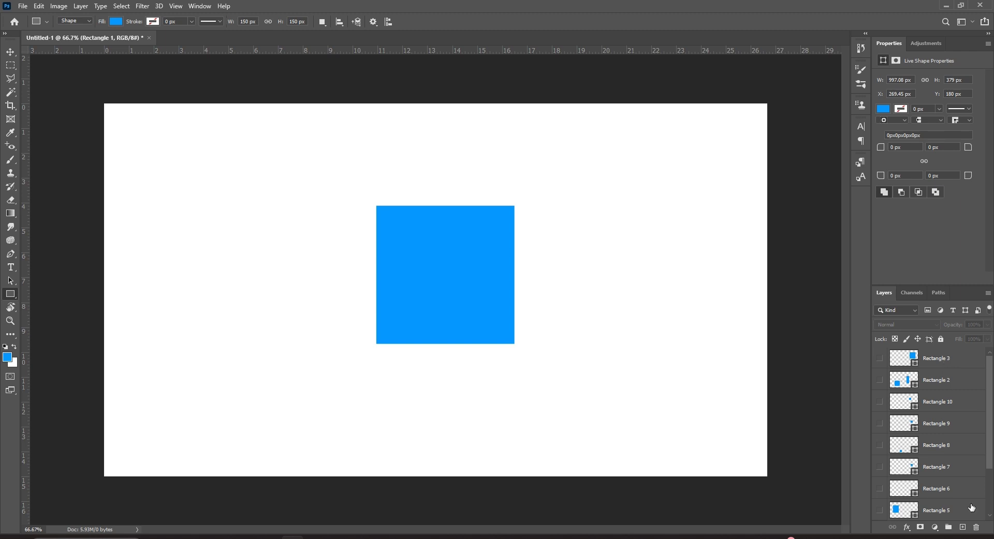
scroll(952, 501, down, 3)
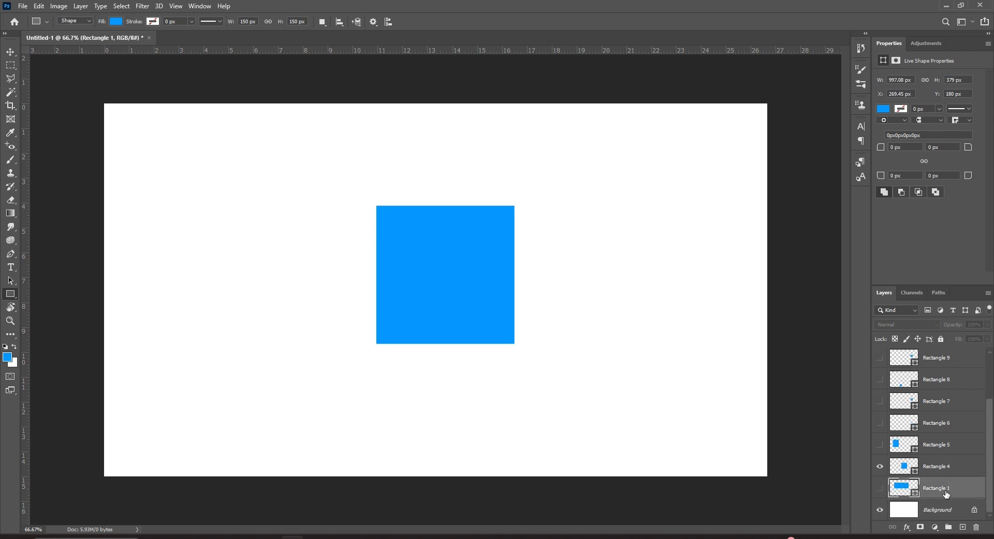
scroll(948, 493, up, 3)
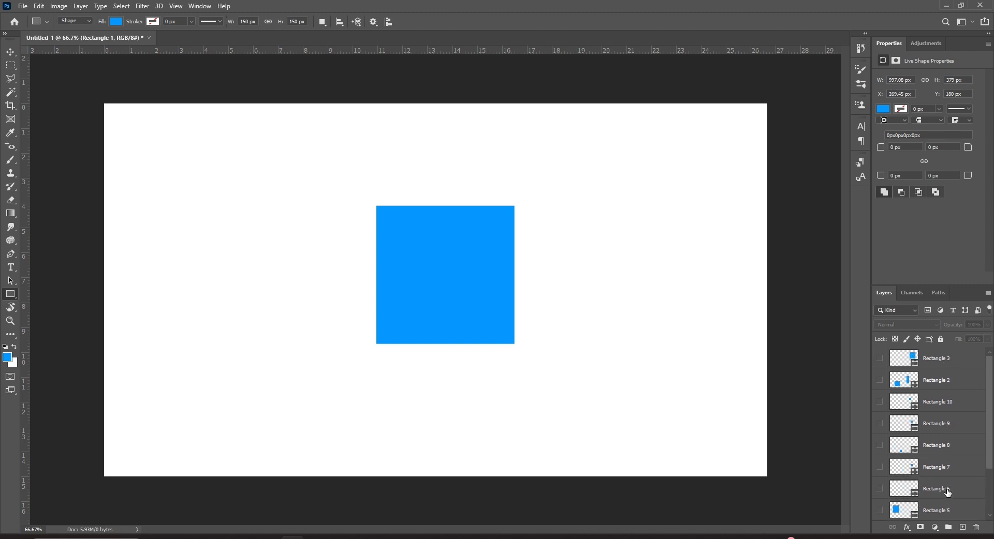
shift+click(954, 360)
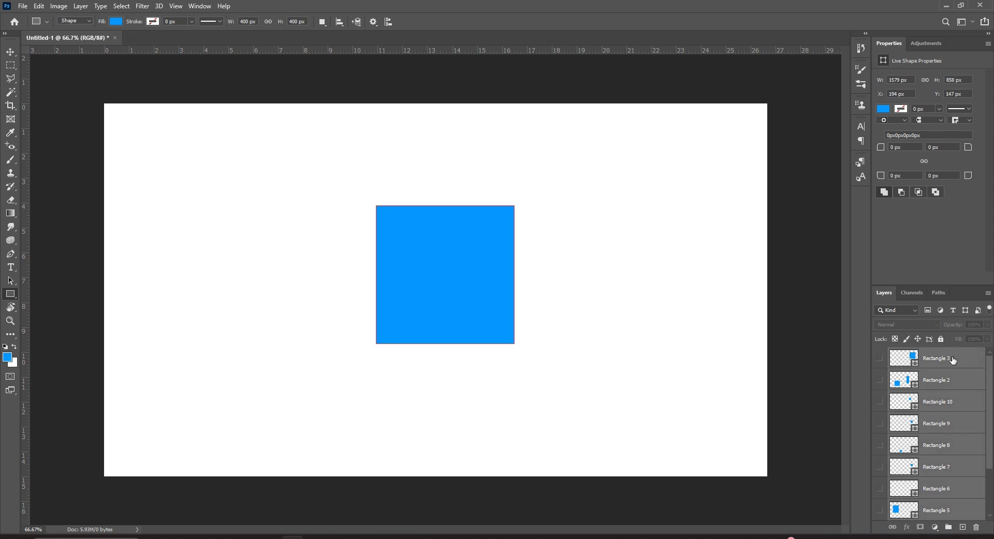
scroll(953, 362, down, 2)
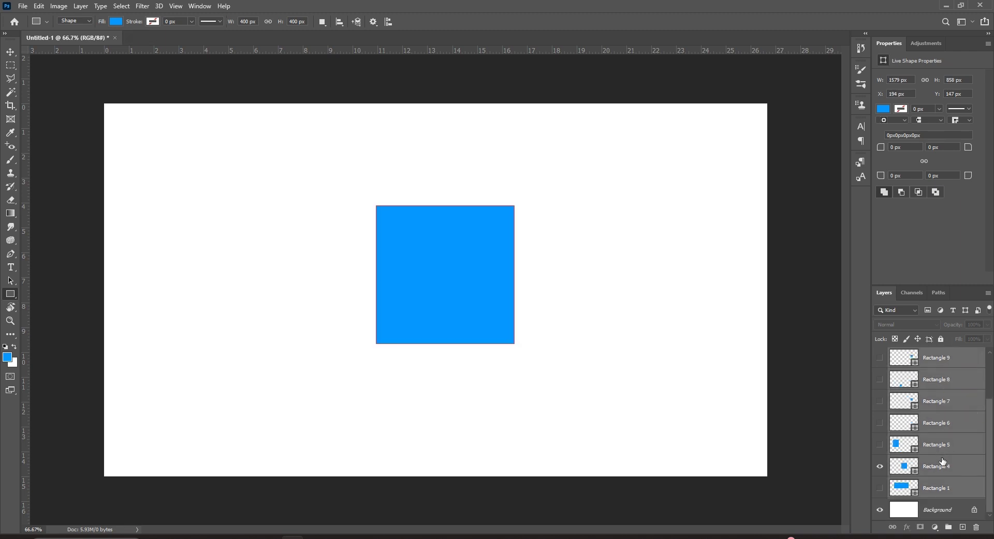
scroll(943, 462, up, 2)
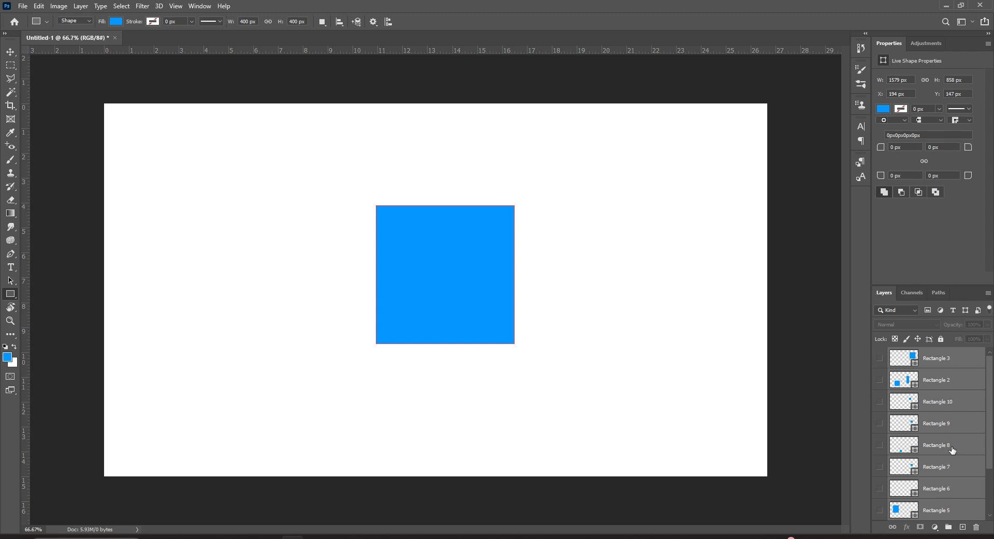
click(976, 528)
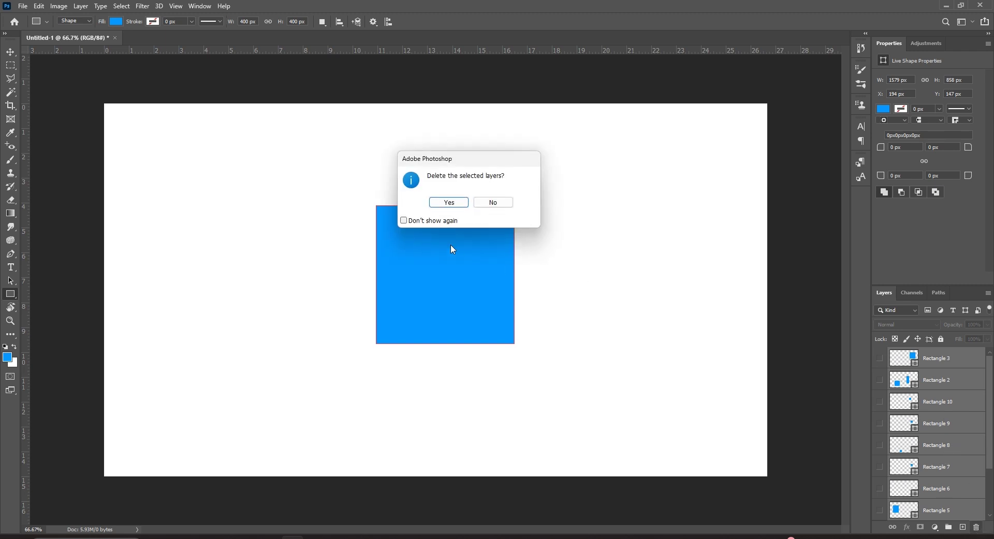
click(452, 201)
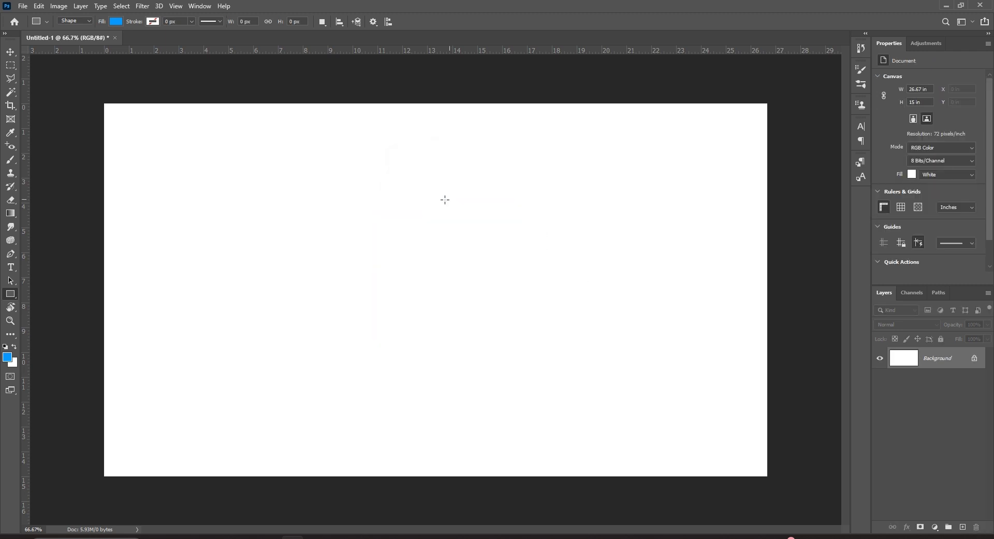
Step: Draw a rectangle about 582 by 273 px in the canvas's upper-left area and shift it to the canvas middle with the Move tool
right_click(13, 295)
click(77, 297)
mouse_move(280, 228)
mouse_down()
mouse_move(428, 288)
mouse_move(382, 275)
mouse_up()
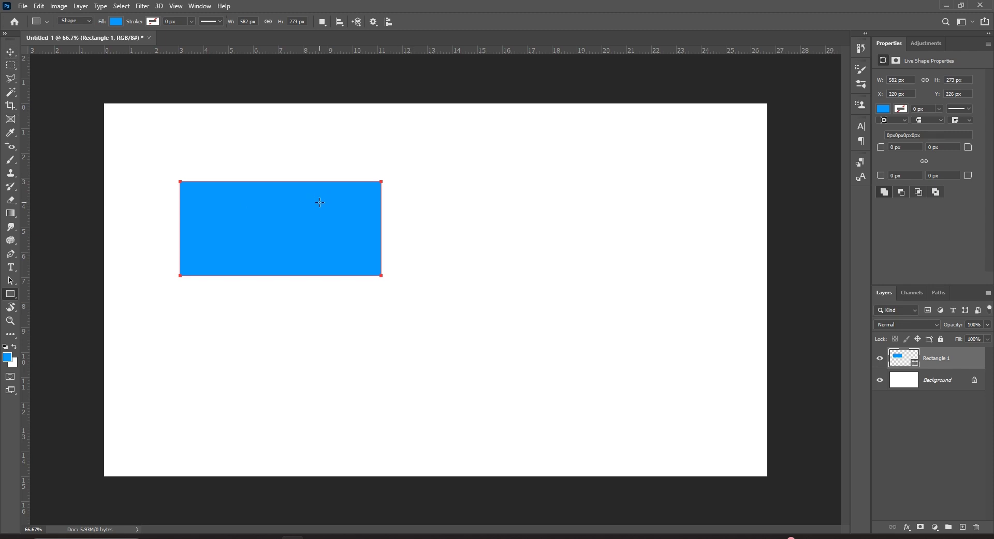
click(11, 54)
drag(261, 217, 412, 257)
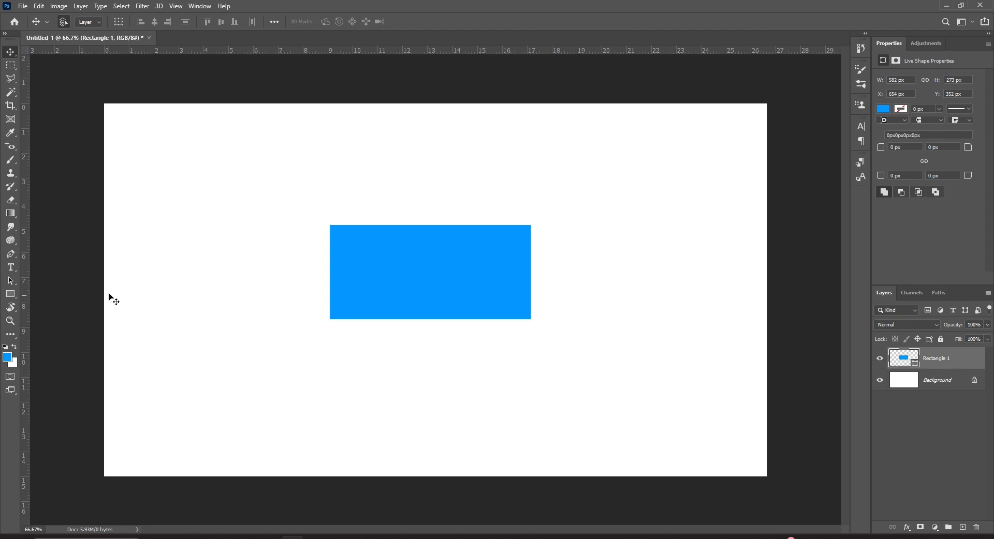
Step: Reposition the rectangle with the Path Selection tool up and left to about X 516 px, Y 289 px
click(7, 295)
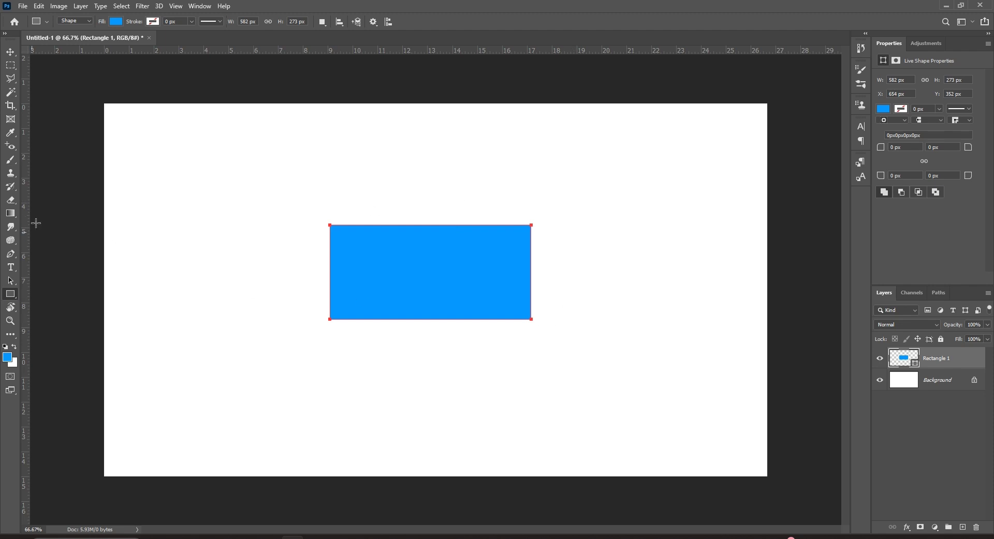
click(11, 51)
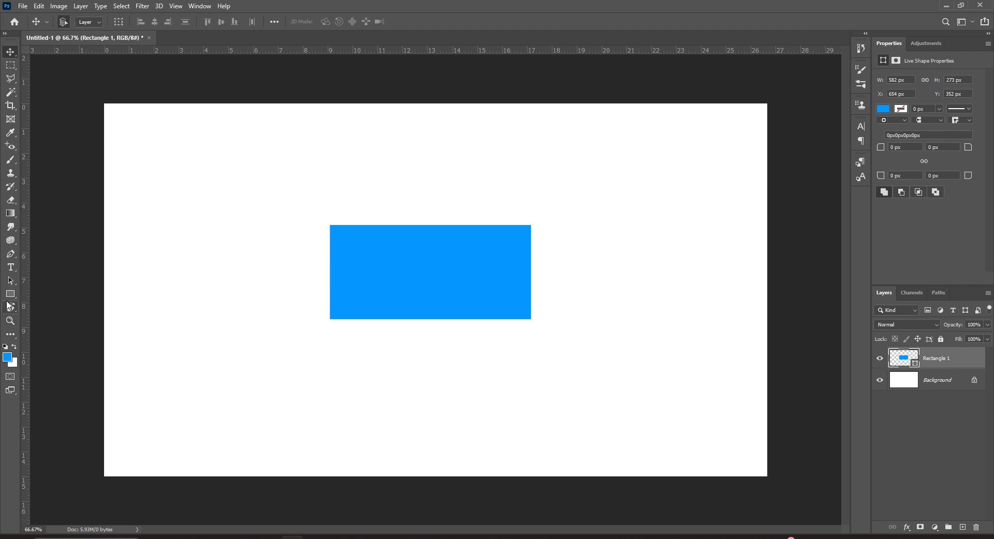
click(13, 282)
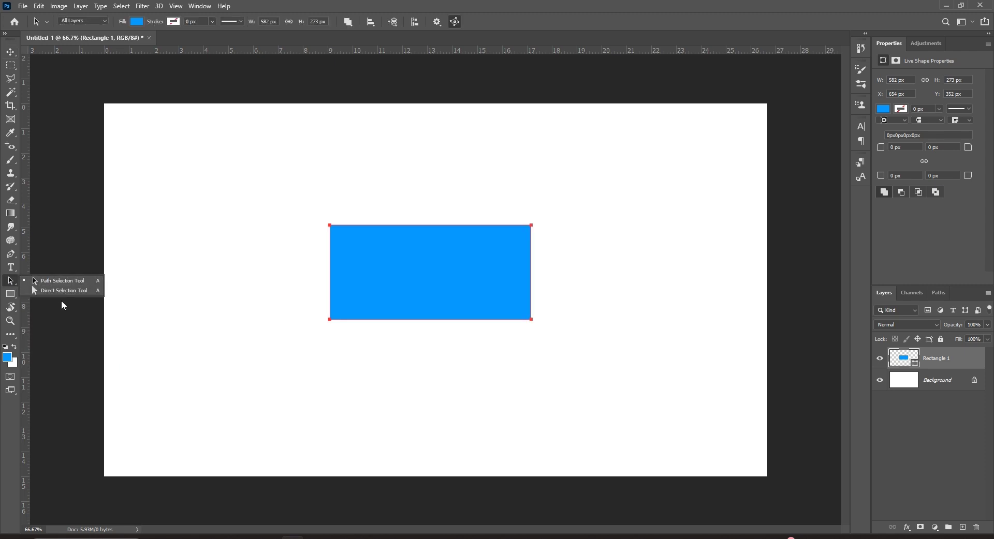
click(66, 283)
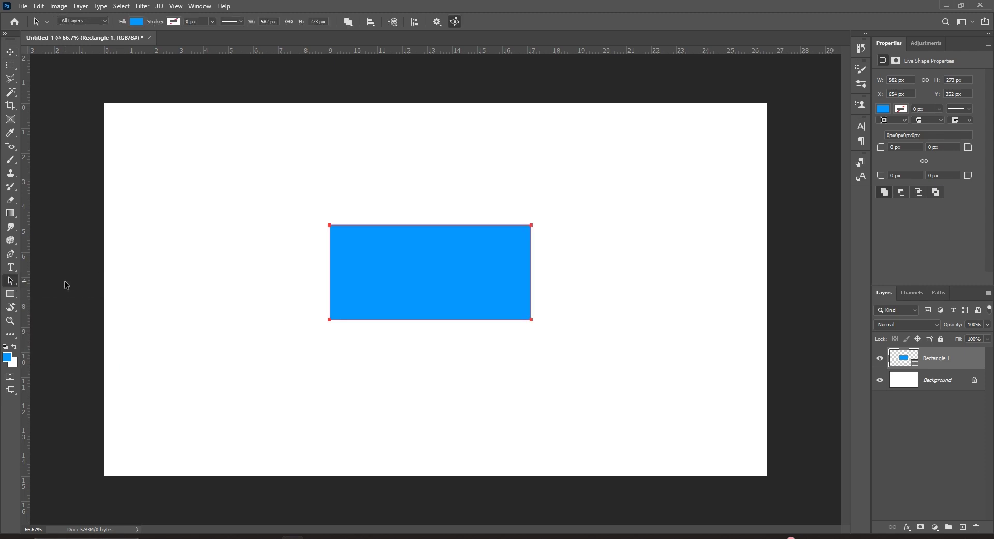
click(260, 299)
drag(463, 281, 460, 325)
click(495, 333)
click(459, 282)
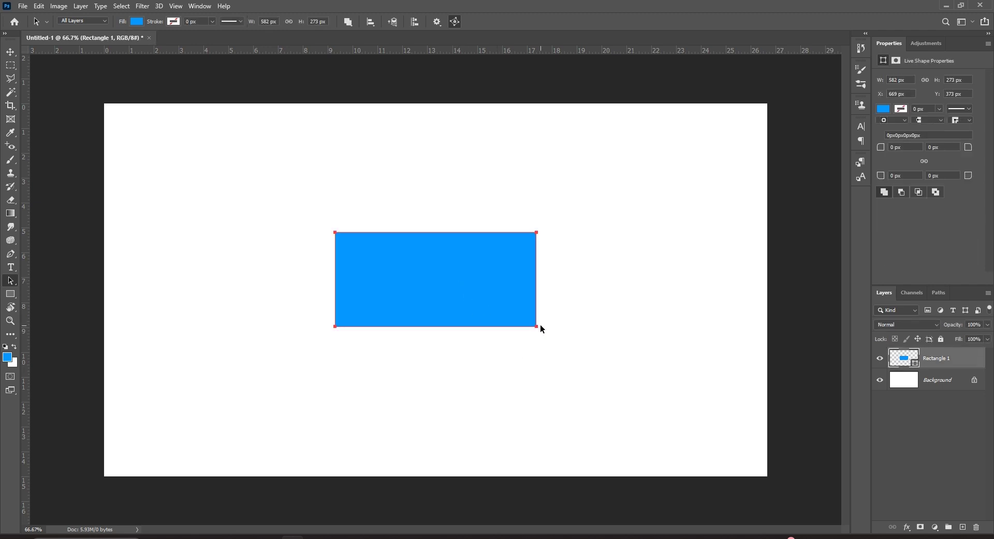
drag(485, 284, 433, 256)
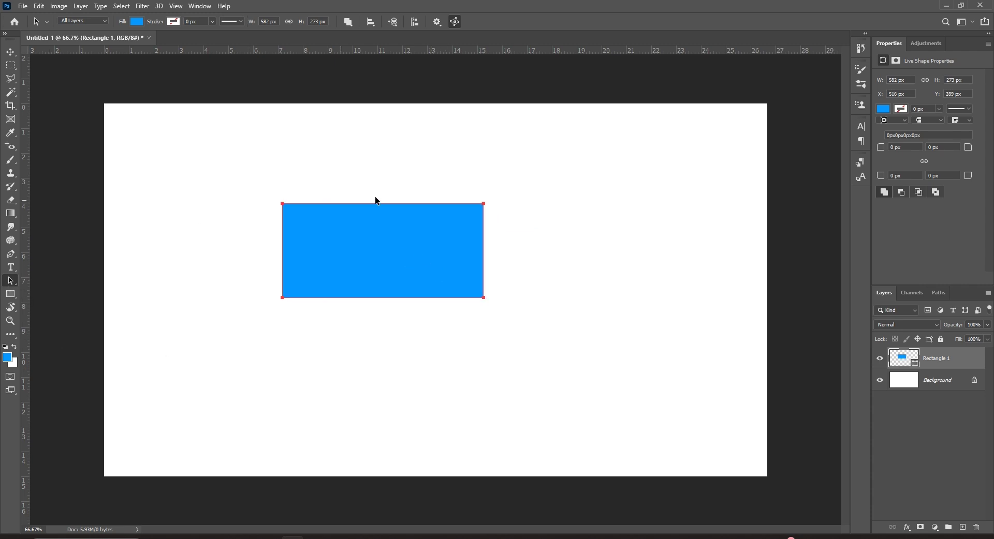
Step: Use the Direct Selection tool to select the rectangle's individual corner points, ending with the top-right one
right_click(11, 282)
click(44, 290)
click(318, 361)
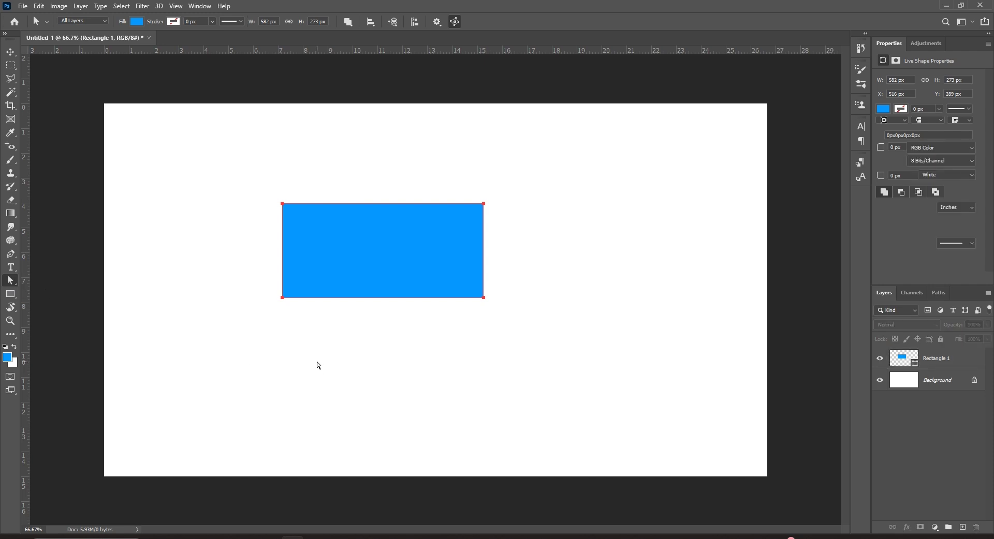
click(347, 297)
click(342, 299)
click(327, 281)
click(282, 298)
click(282, 204)
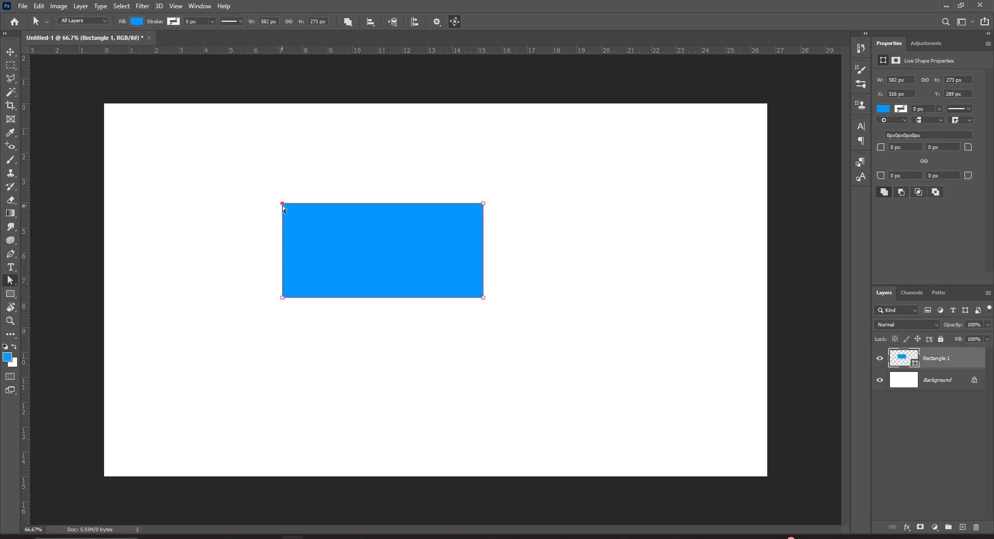
click(482, 204)
Step: Move the whole rectangle around with the Path Selection tool, leaving it at about X 424 px, Y 421 px
right_click(10, 279)
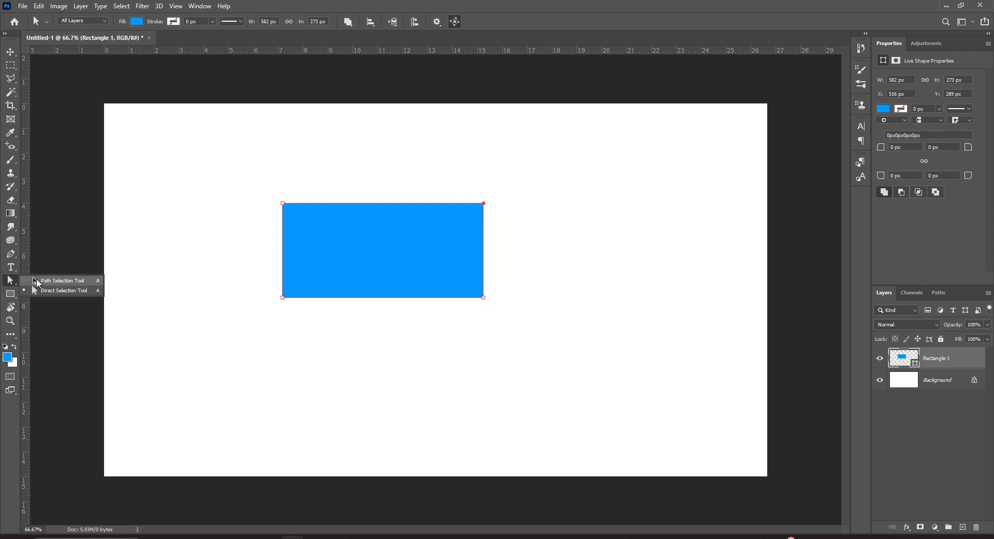
click(49, 281)
click(336, 355)
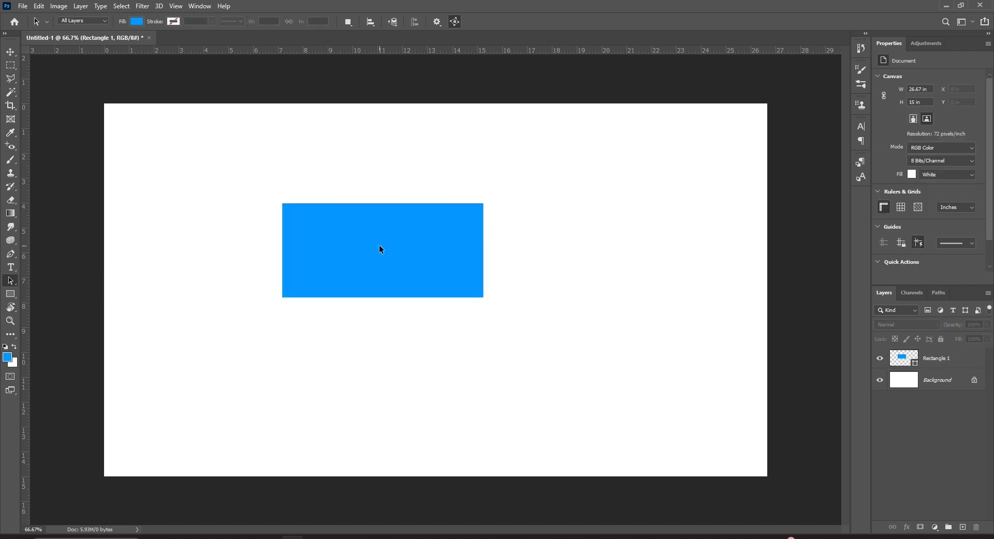
double_click(379, 245)
drag(378, 233, 456, 302)
drag(545, 253, 561, 231)
drag(485, 274, 403, 296)
Step: Pull the rectangle's bottom-right corner down with the Direct Selection tool, accept converting it to a regular path, and undo the change
right_click(10, 283)
click(51, 290)
click(317, 419)
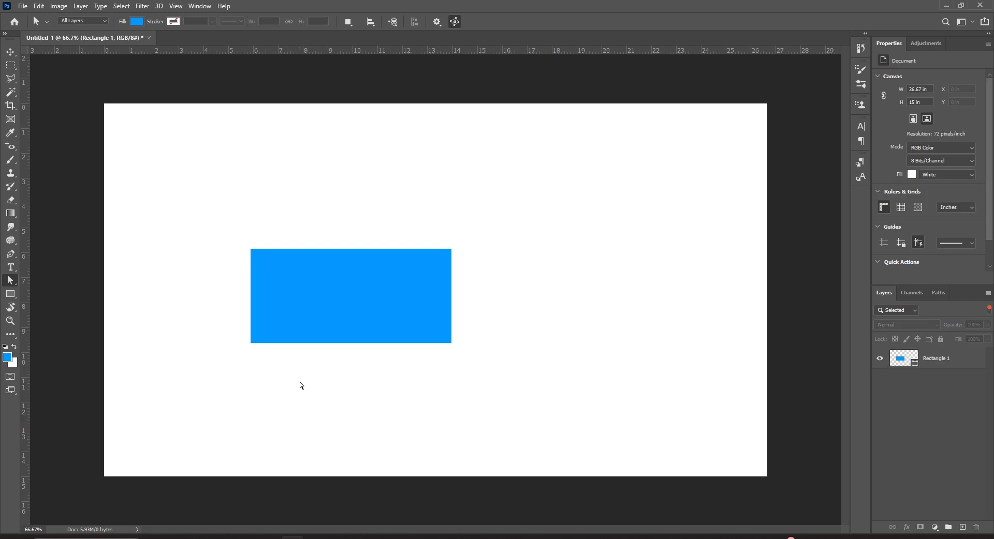
click(393, 288)
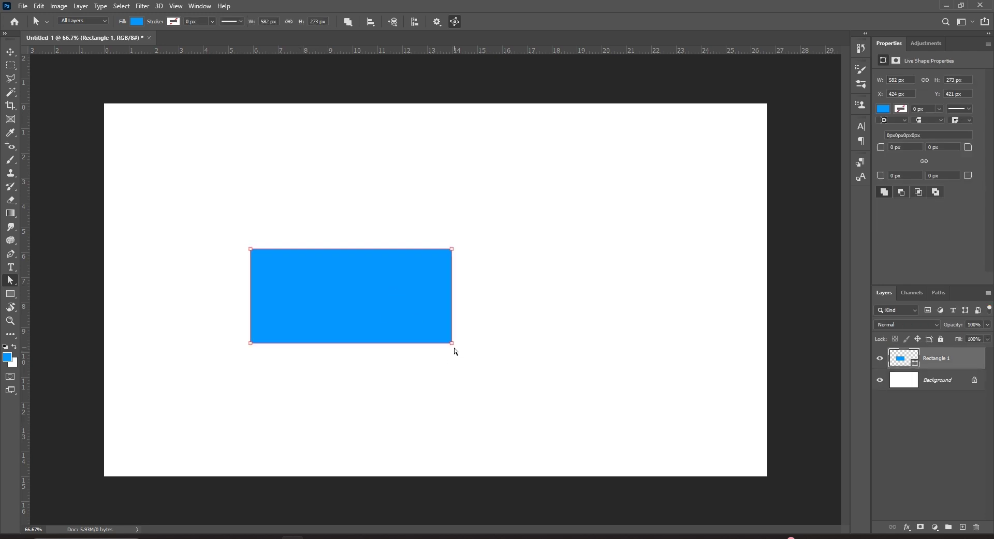
drag(453, 345, 460, 393)
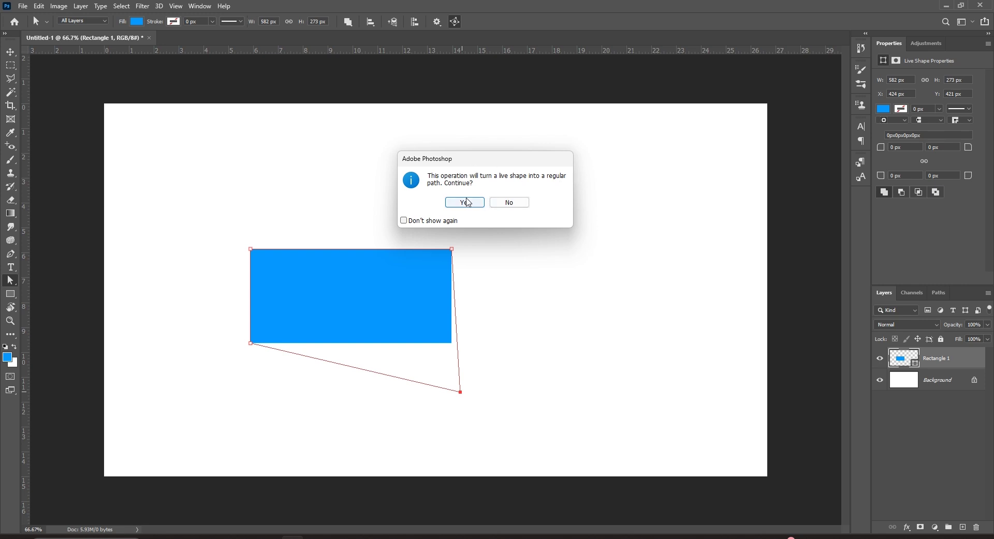
click(465, 202)
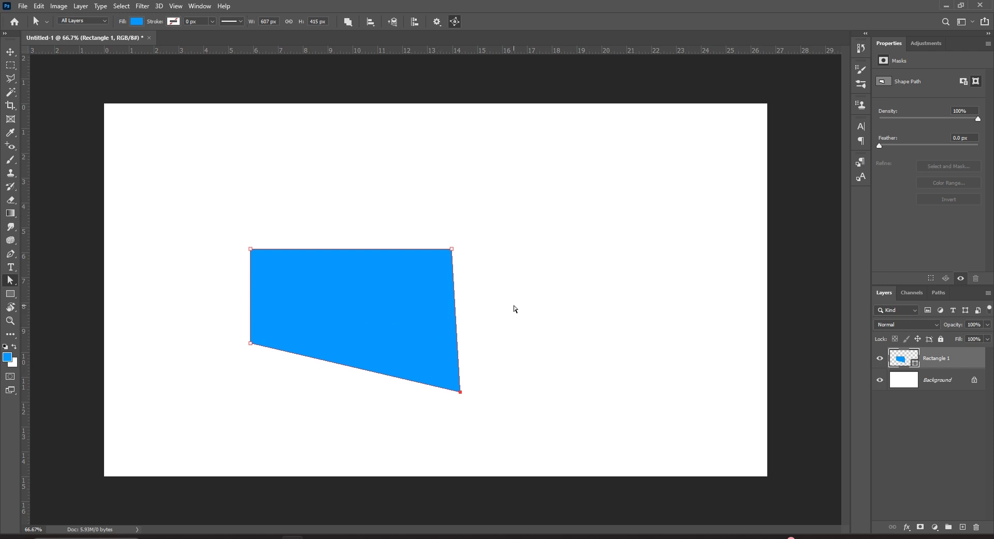
key(ctrl+z)
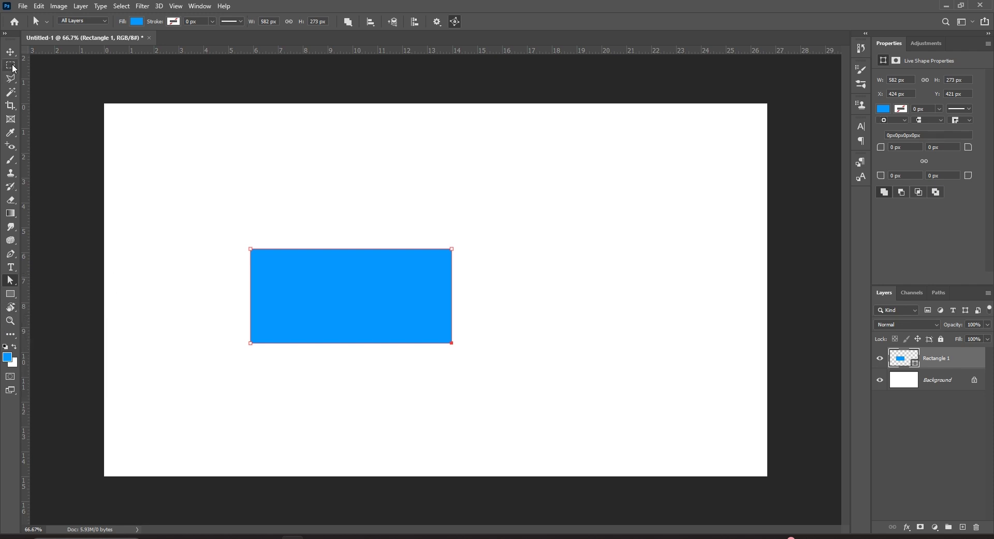
Step: Switch to the Path Selection tool, set the rectangle's fill to none, and restore its solid blue fill
right_click(7, 283)
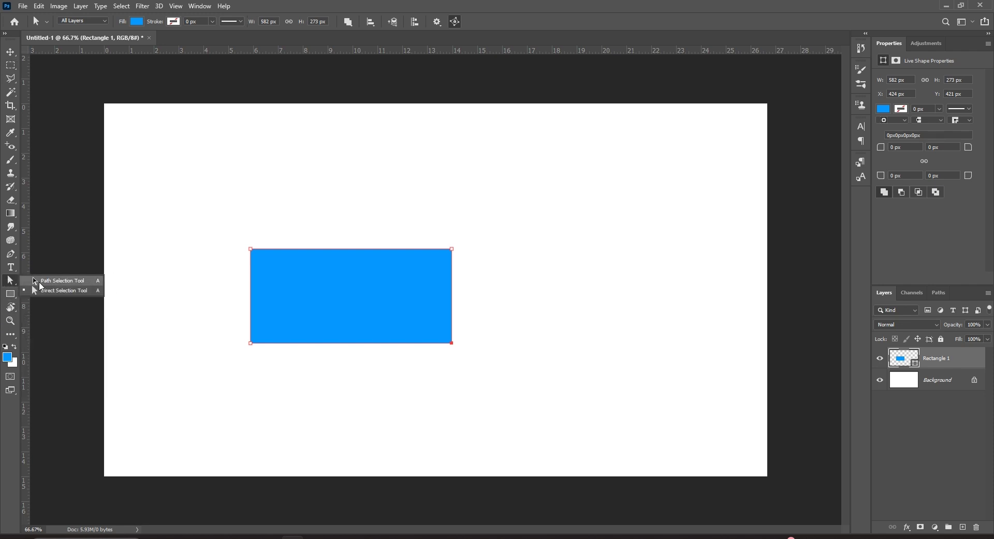
click(41, 290)
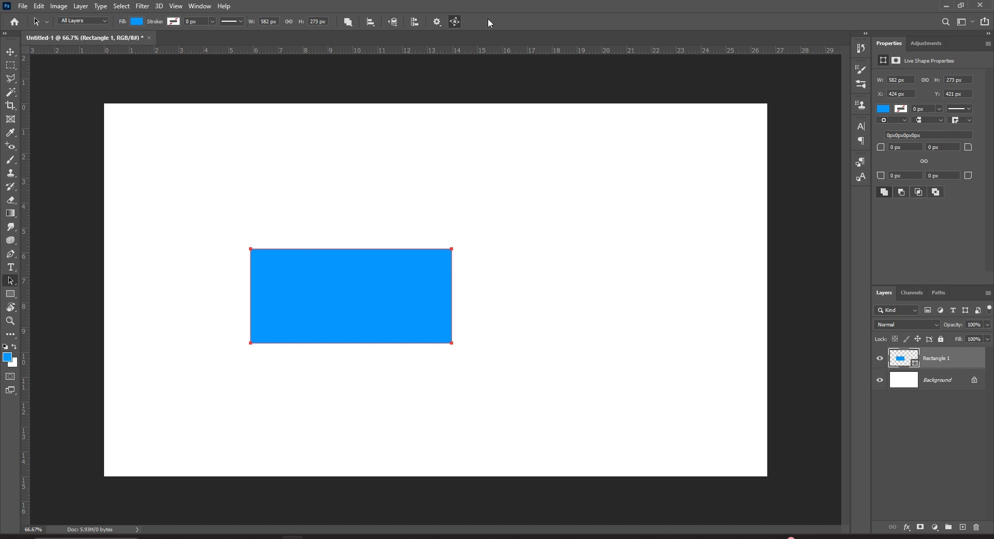
click(137, 23)
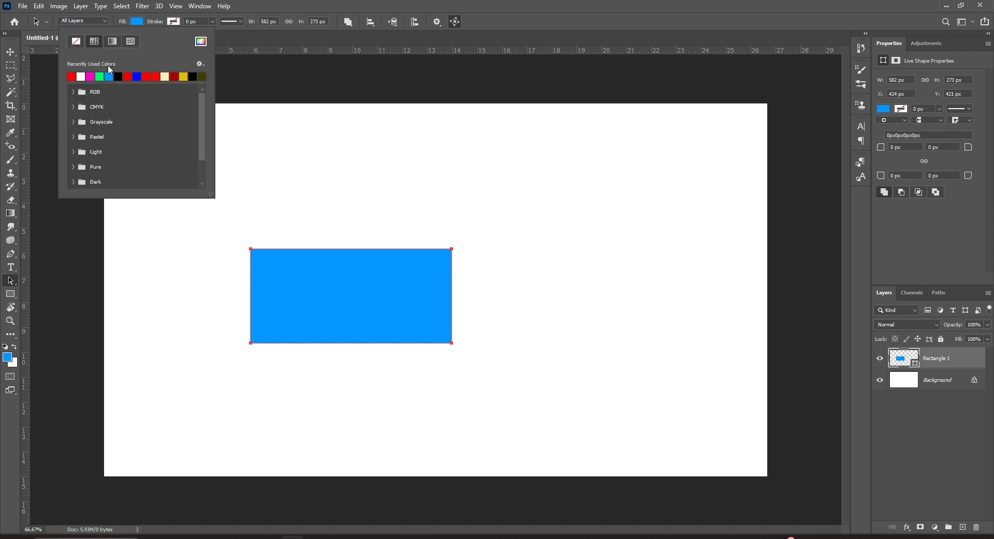
click(78, 45)
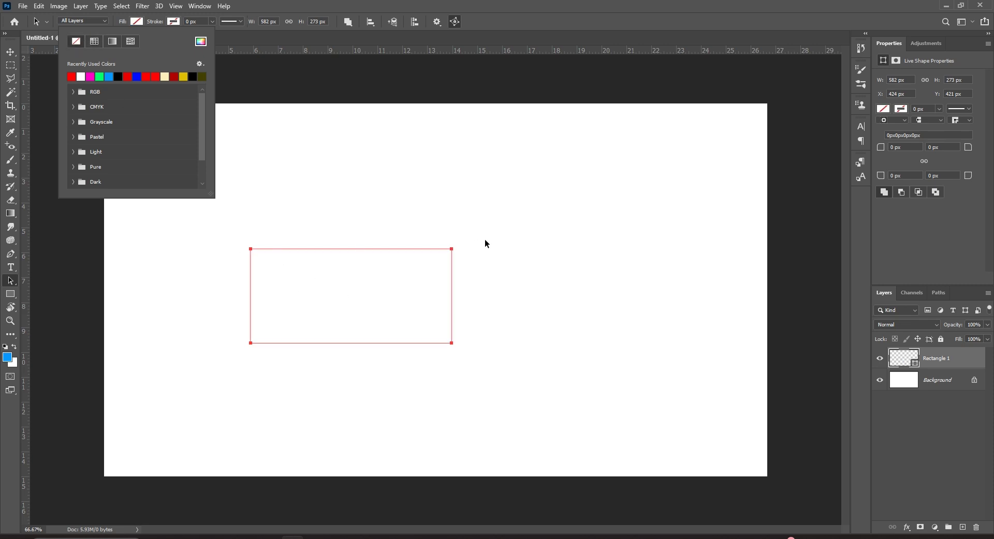
click(94, 40)
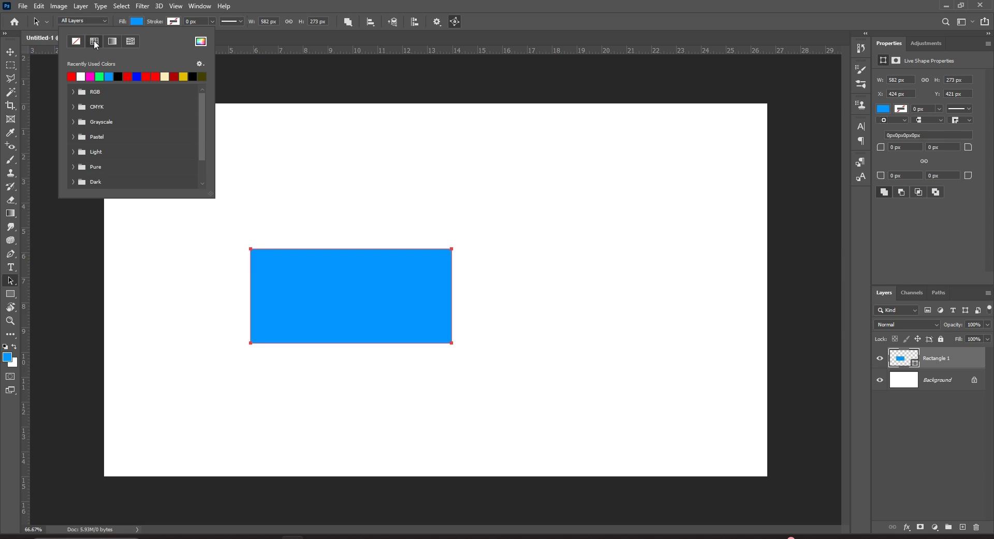
Step: Try several recently used colours as the rectangle's fill, including red, and end with black
click(90, 76)
click(109, 77)
click(127, 77)
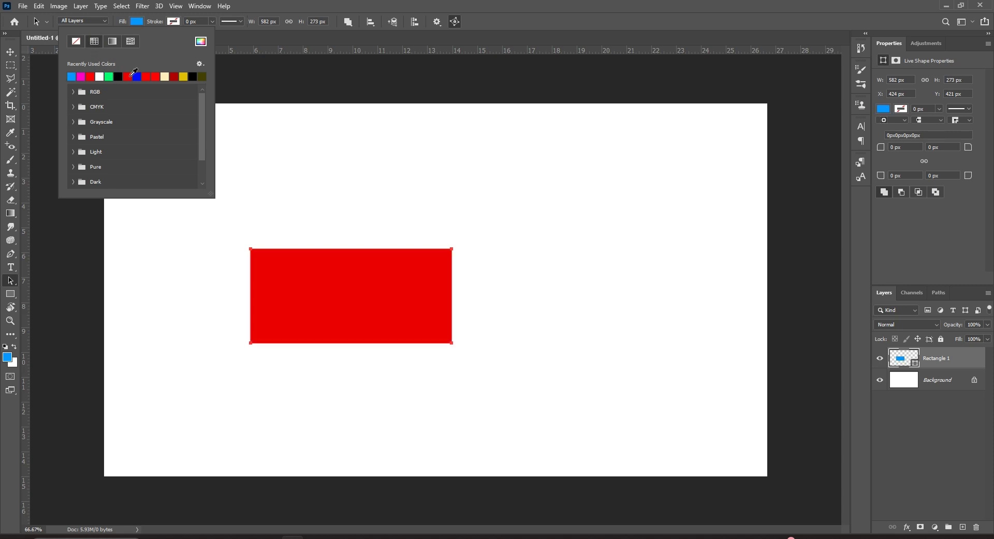
click(174, 77)
click(193, 77)
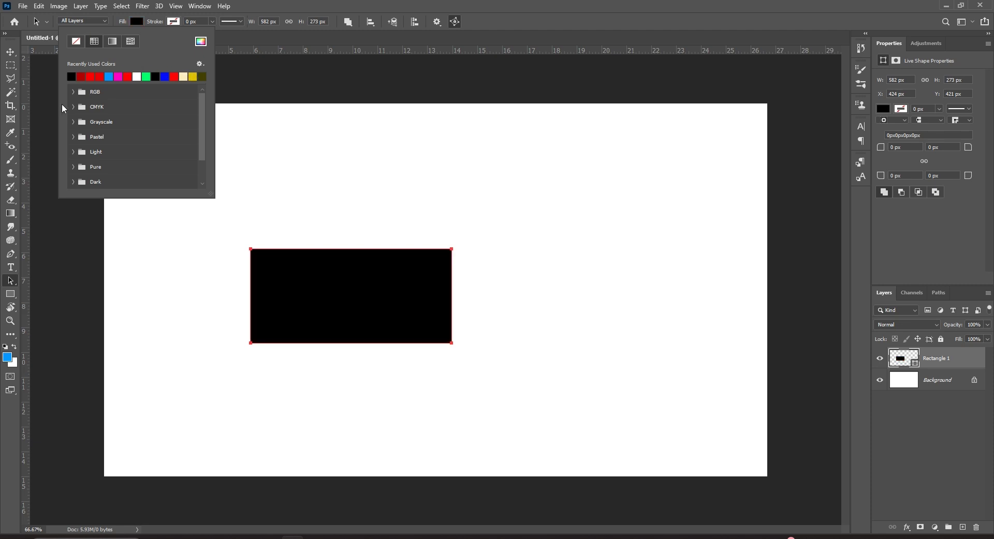
Step: Fill the rectangle with cyan from the RGB swatches, and change it to green from the CMYK swatches
click(73, 92)
click(111, 104)
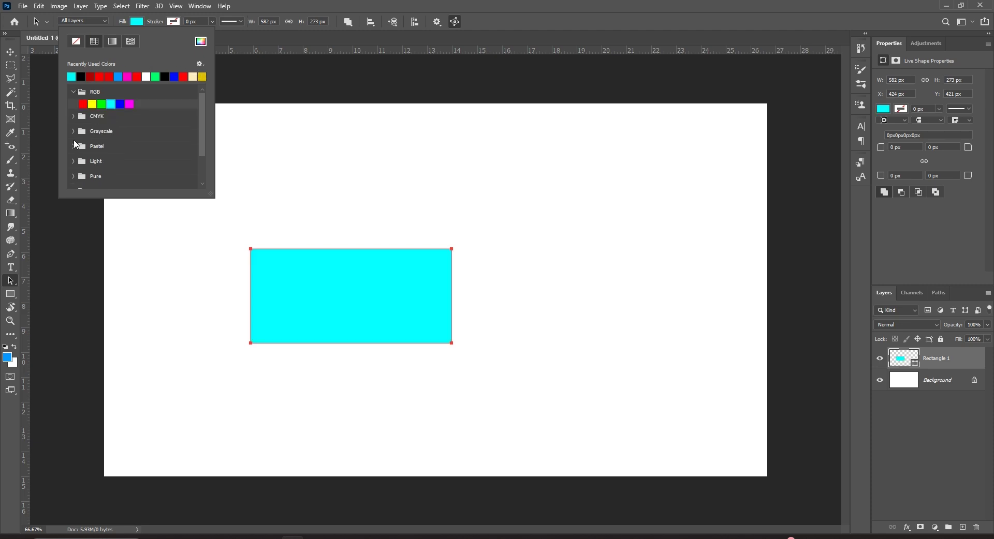
click(73, 116)
click(100, 127)
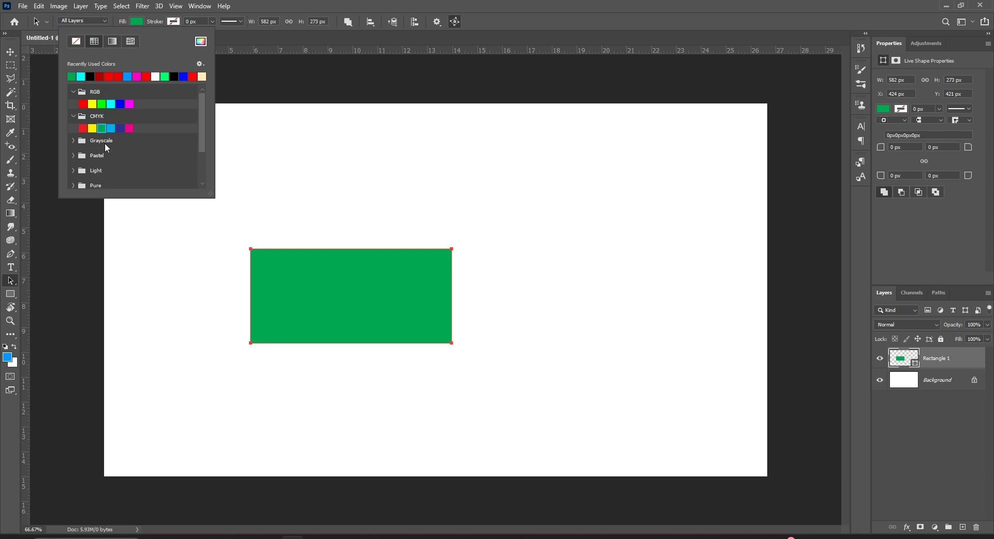
scroll(98, 140, down, 2)
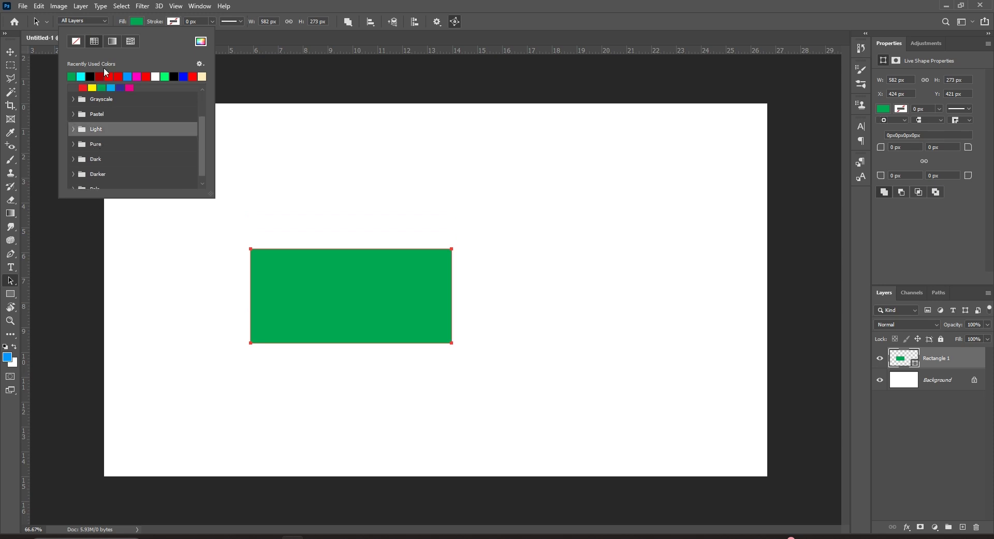
Step: Fill the rectangle with the yellow-to-red gradient preset and change its yellow colour stop to blue #0030ff
click(113, 43)
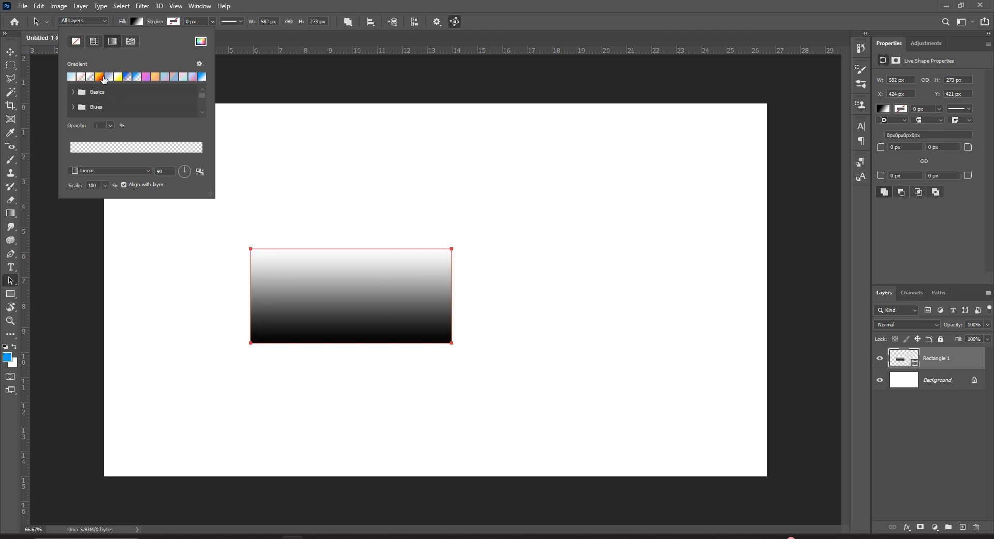
click(100, 79)
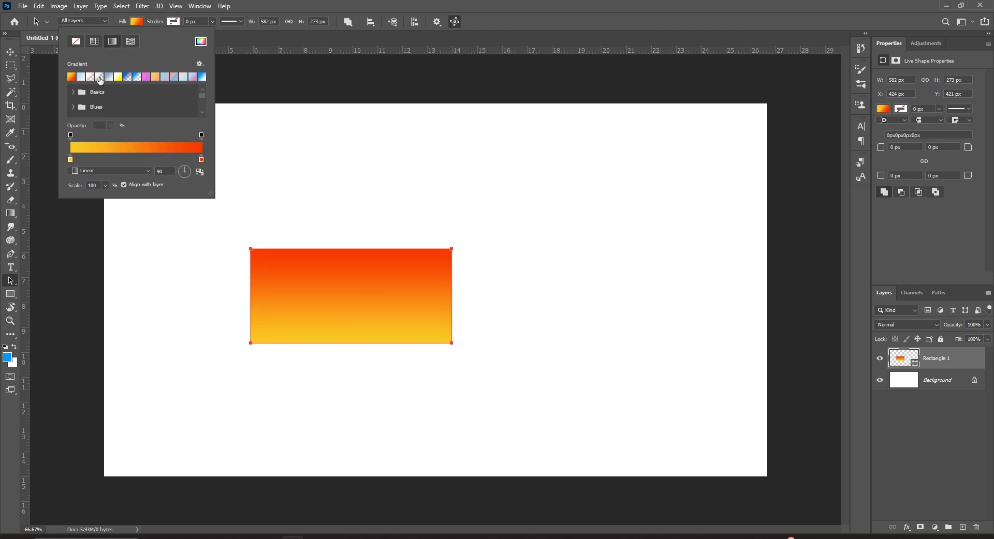
click(70, 160)
double_click(71, 159)
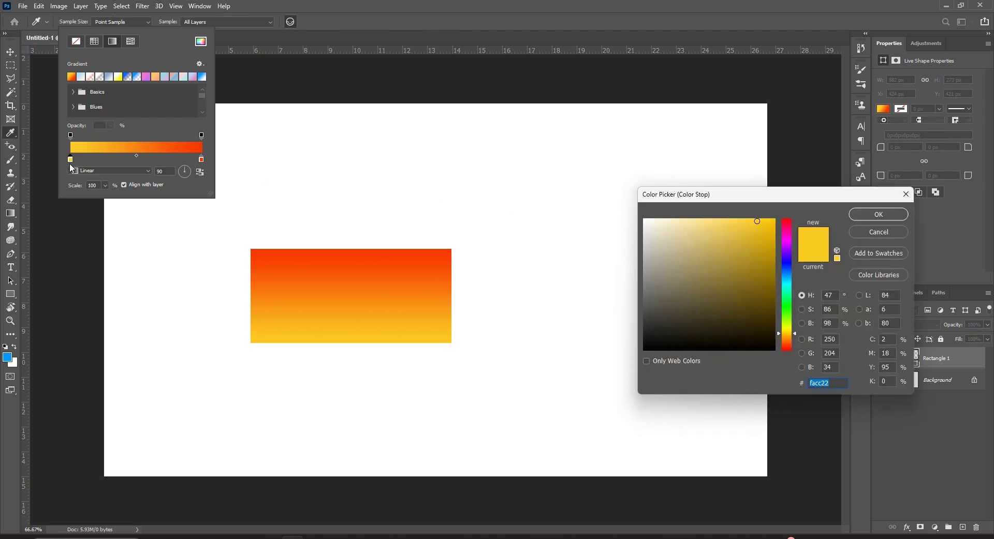
click(787, 267)
click(775, 219)
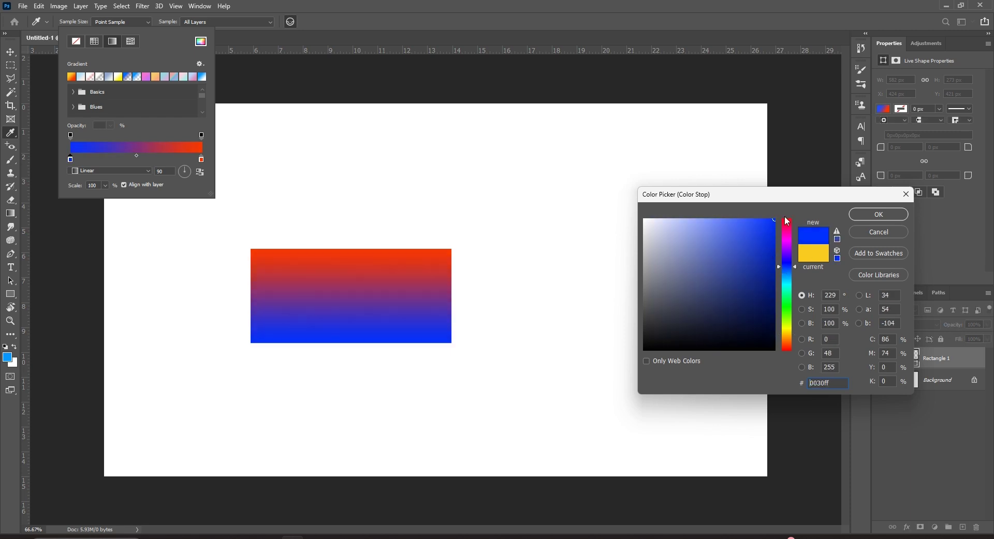
click(878, 215)
Step: Try the opacity control on the gradient's blue end, leaving it at 100%
click(71, 134)
click(110, 125)
mouse_move(115, 138)
mouse_down()
mouse_move(61, 142)
mouse_move(129, 148)
mouse_up()
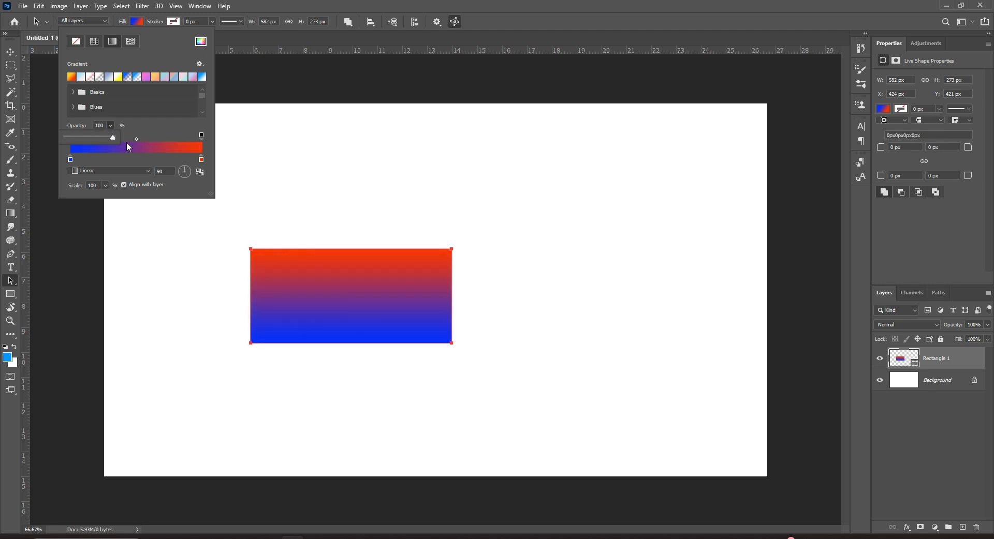
click(183, 119)
Step: Set the opacity stop at the gradient's red end to 85%
click(199, 136)
click(201, 136)
click(110, 125)
drag(110, 138, 168, 145)
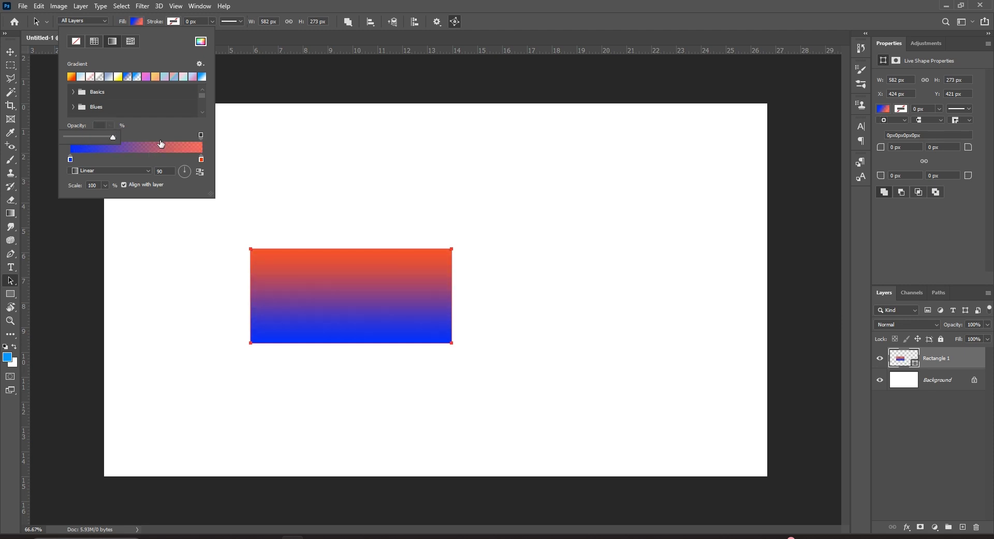
click(158, 129)
click(201, 135)
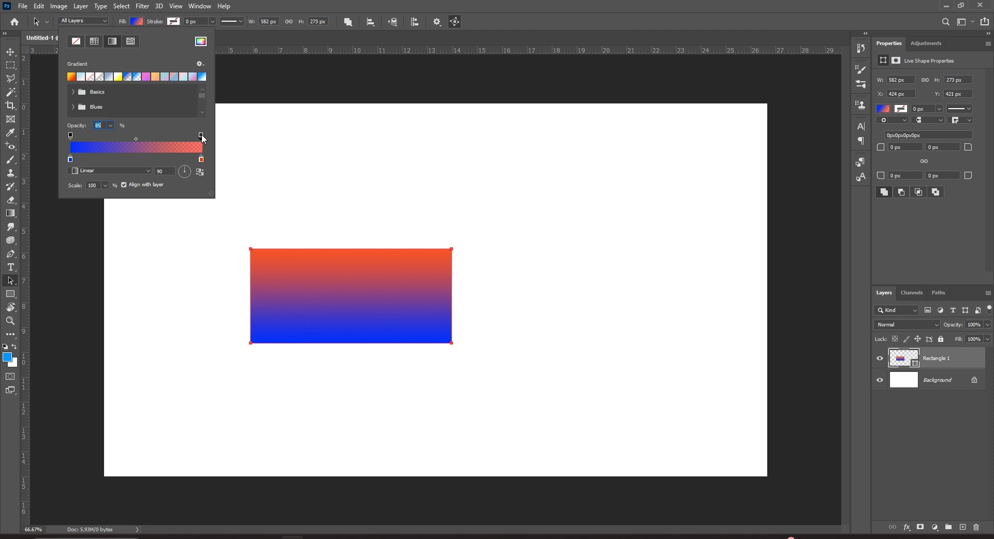
Step: Add a colour stop near the middle of the gradient and set it to magenta #ff0cff
click(130, 159)
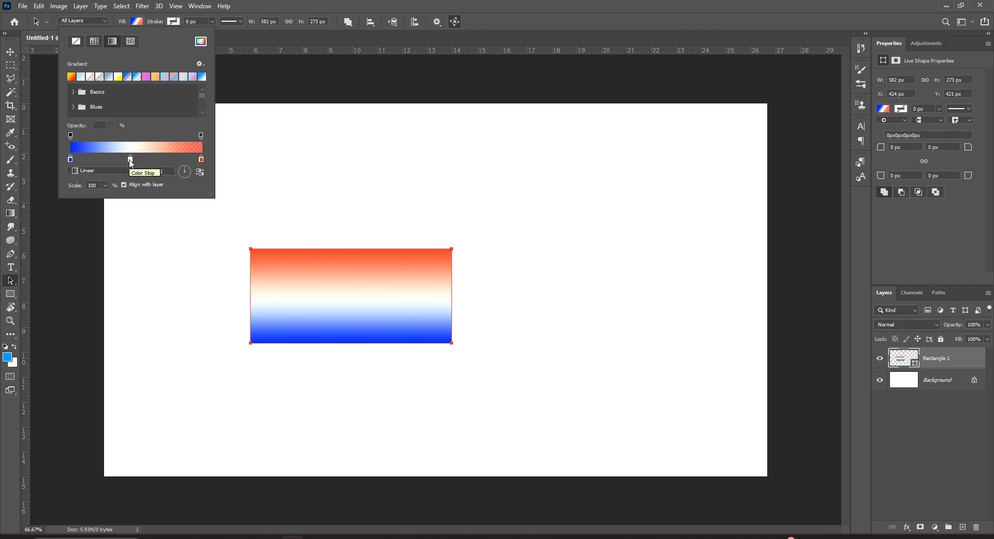
double_click(130, 161)
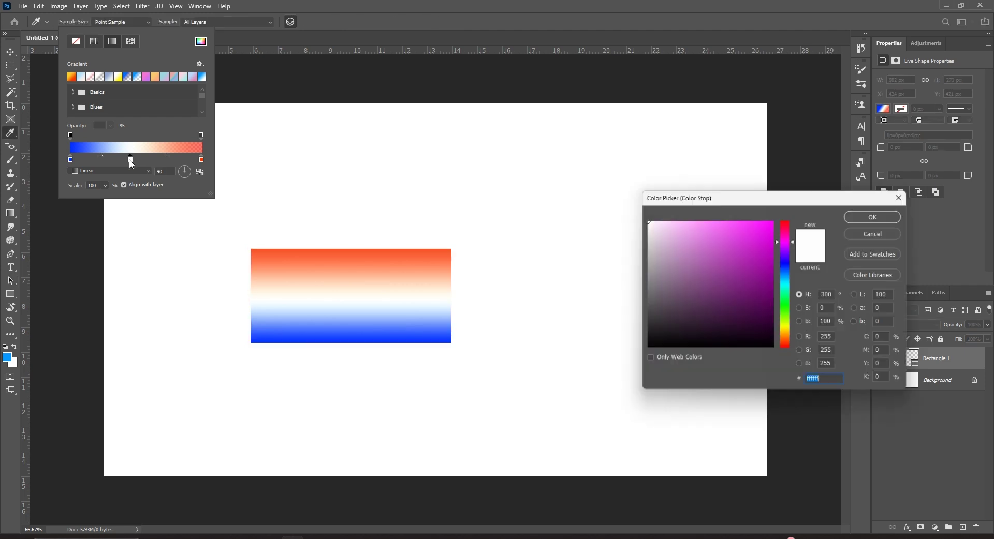
click(769, 219)
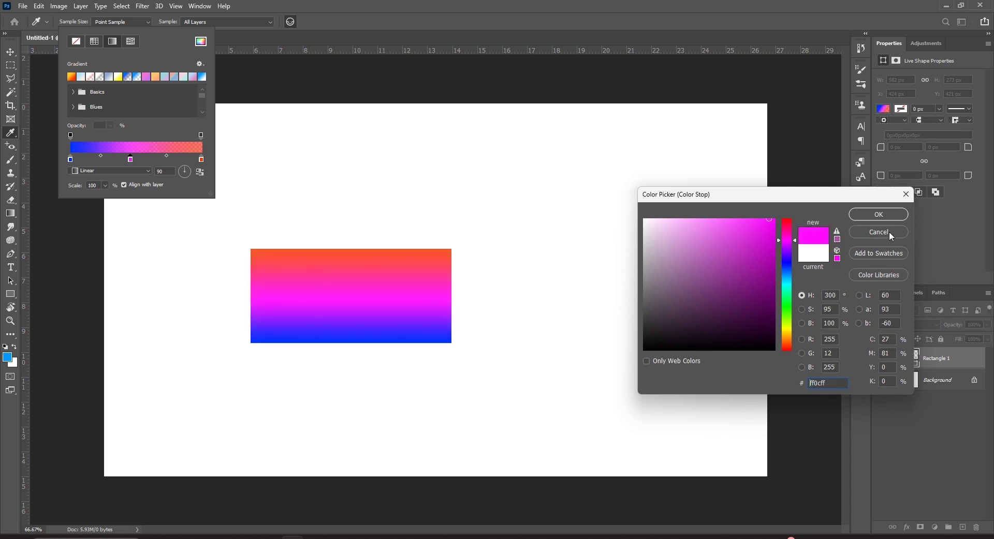
click(878, 215)
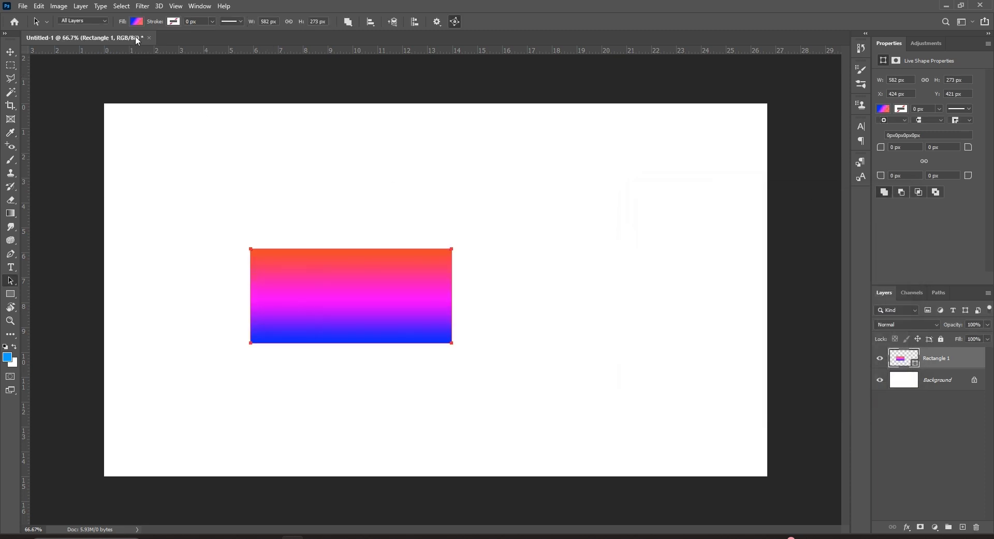
Step: Try the Radial, Angle, Reflected and Diamond gradient styles on the rectangle's fill, and return to Linear
click(137, 22)
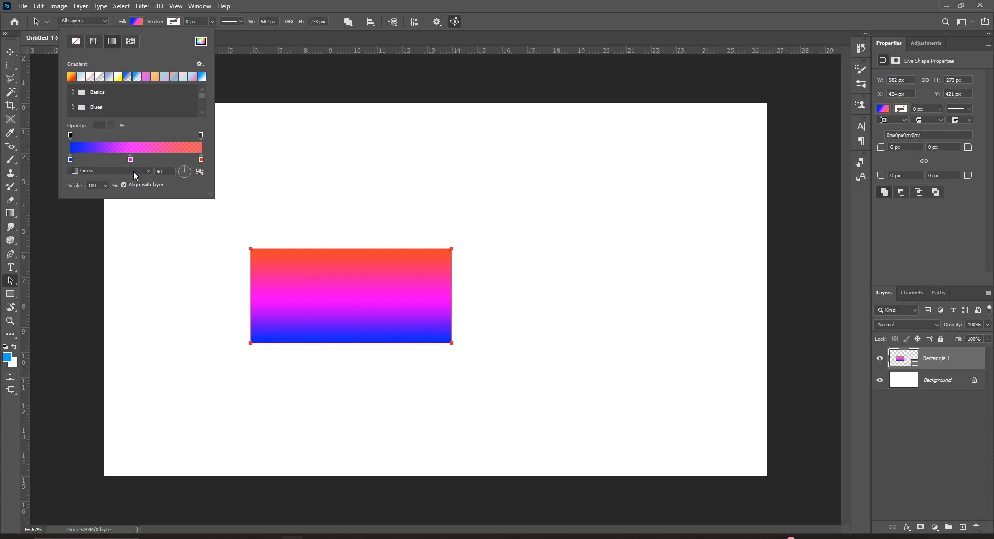
click(102, 171)
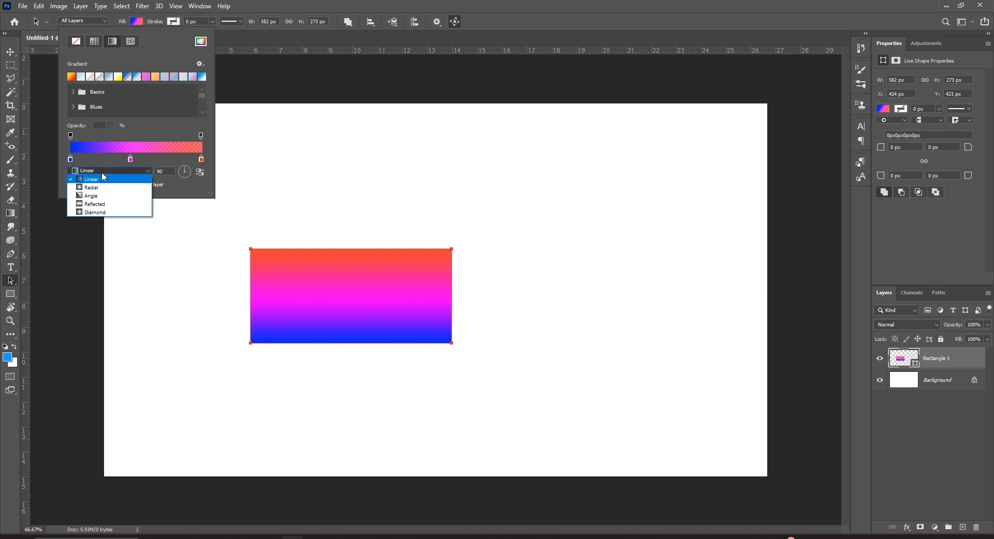
click(109, 187)
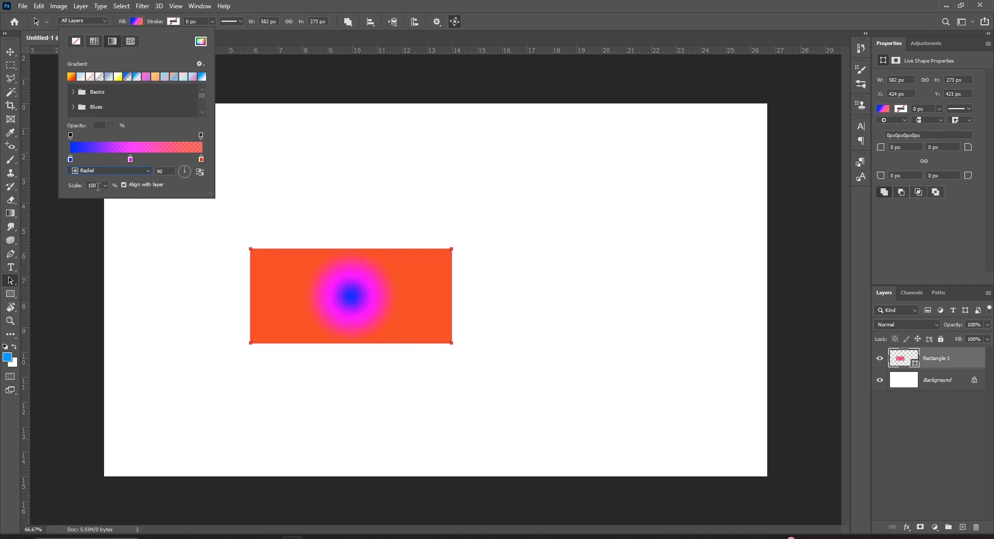
click(115, 172)
click(101, 196)
click(116, 176)
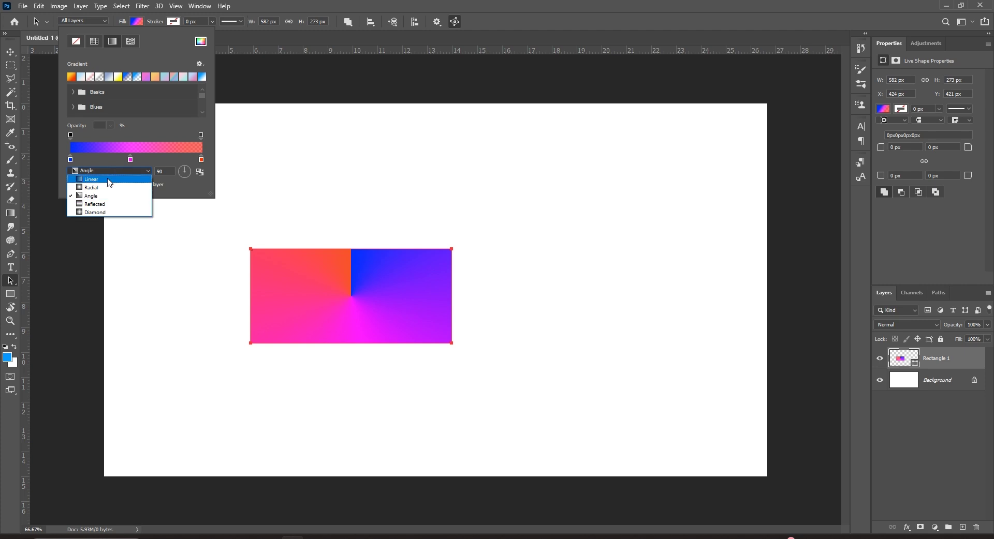
click(102, 205)
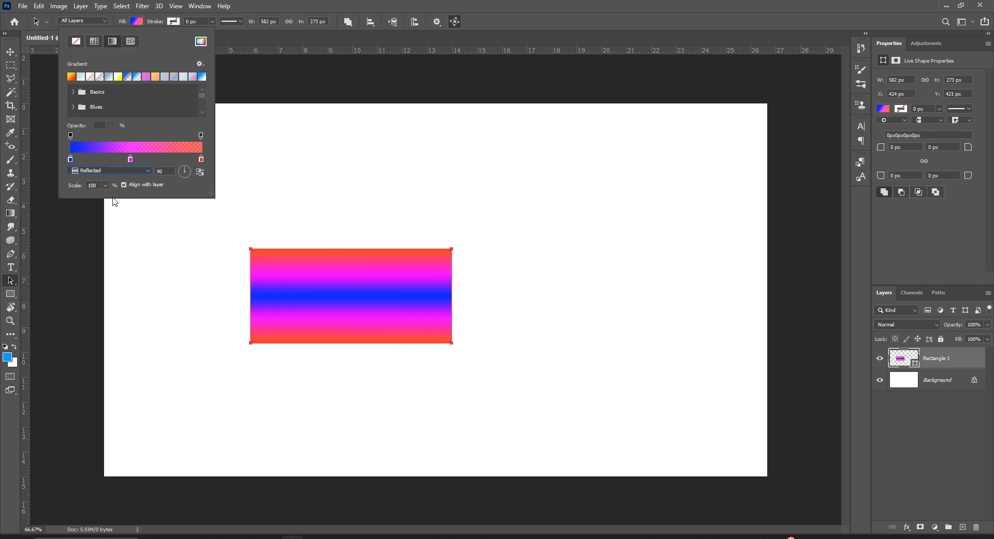
click(115, 172)
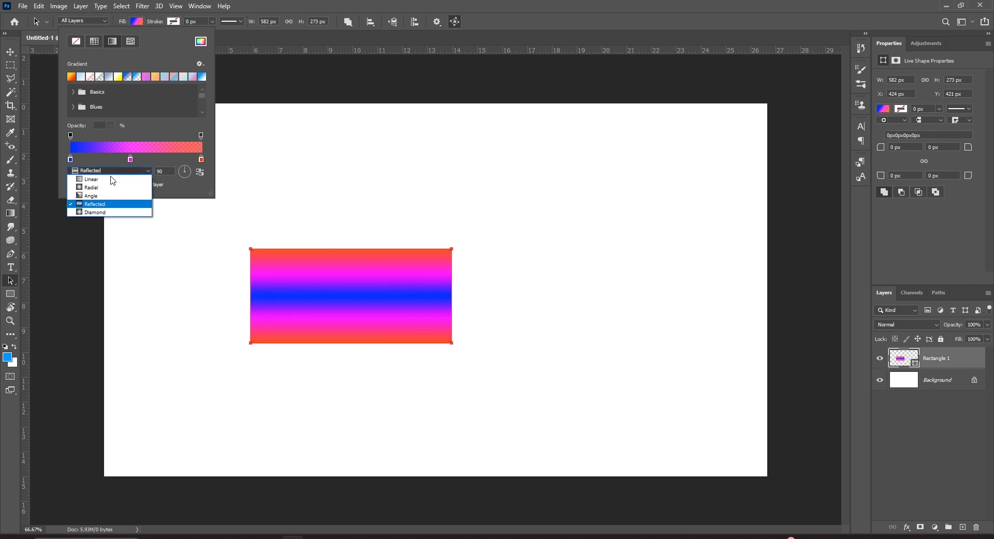
click(107, 212)
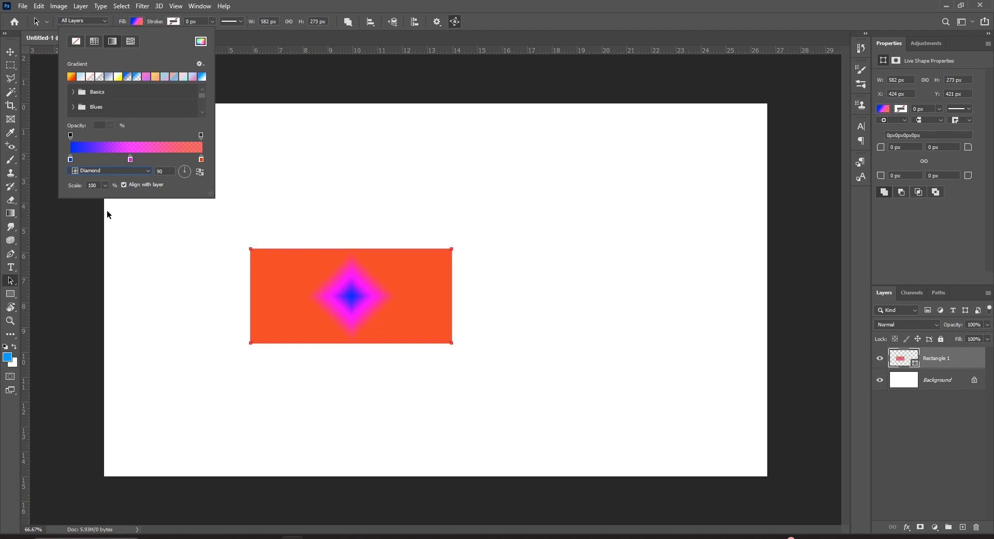
click(124, 171)
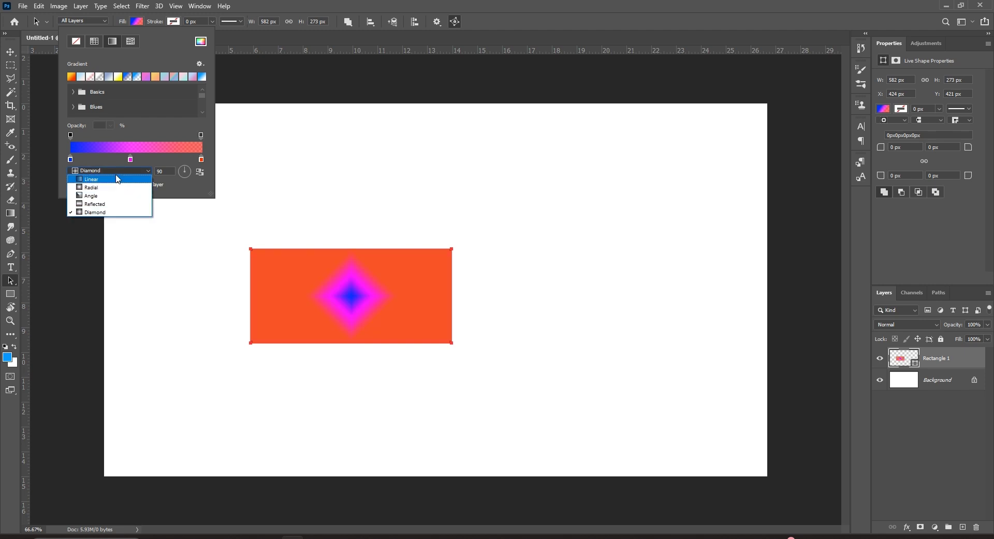
click(122, 179)
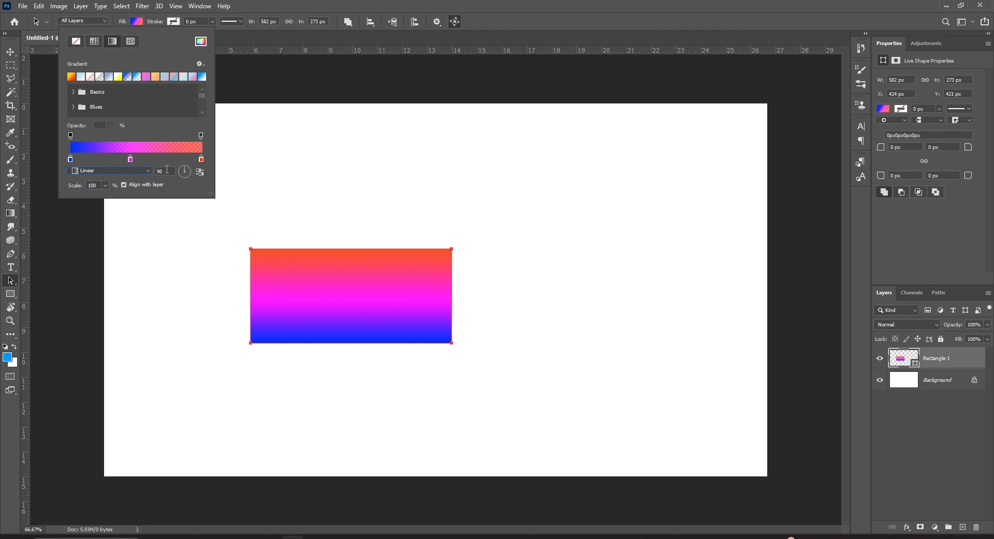
Step: Set the gradient's angle to 100 degrees, and rotate it further to -121 degrees
click(168, 172)
drag(168, 173, 151, 174)
text(100)
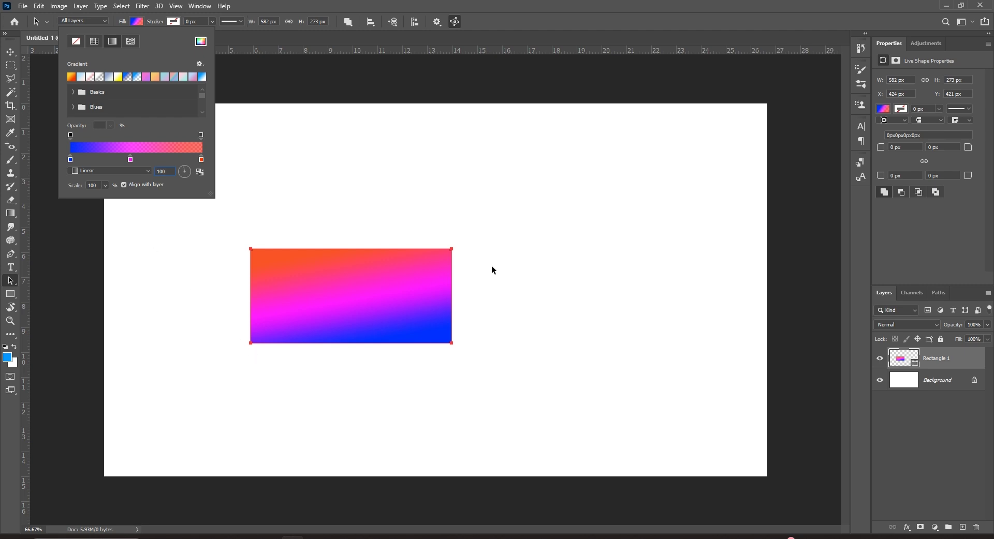
click(189, 171)
drag(187, 177, 179, 178)
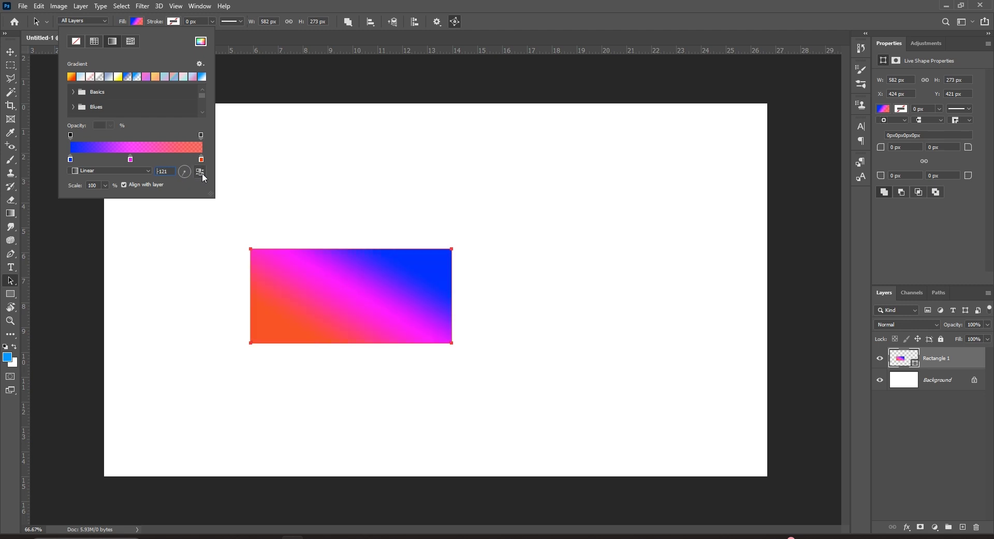
Step: Toggle the reversal of the gradient's colours several times, and increase the gradient's scale to 188%
click(203, 177)
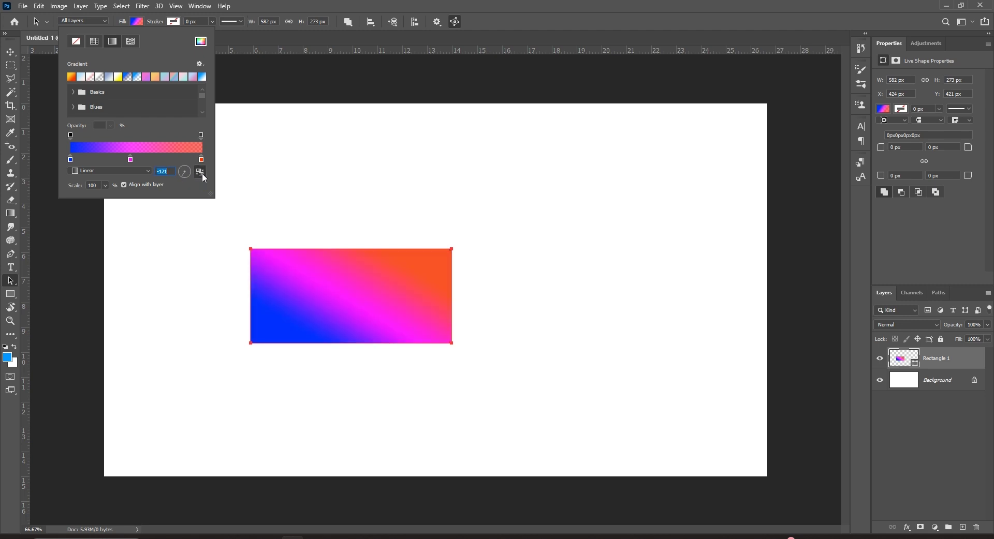
click(203, 178)
click(204, 177)
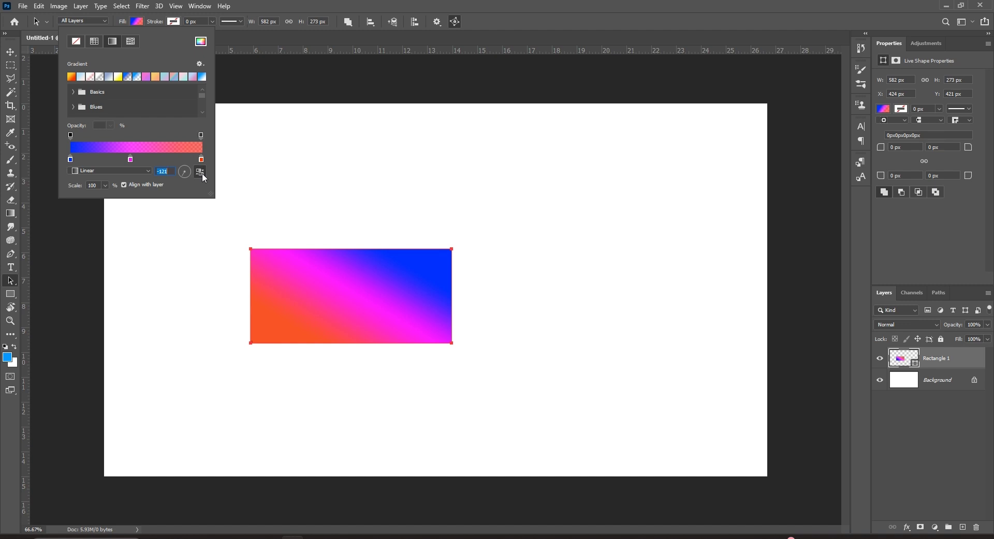
click(105, 186)
mouse_move(106, 198)
mouse_down()
mouse_move(137, 197)
mouse_move(96, 209)
mouse_move(111, 216)
mouse_up()
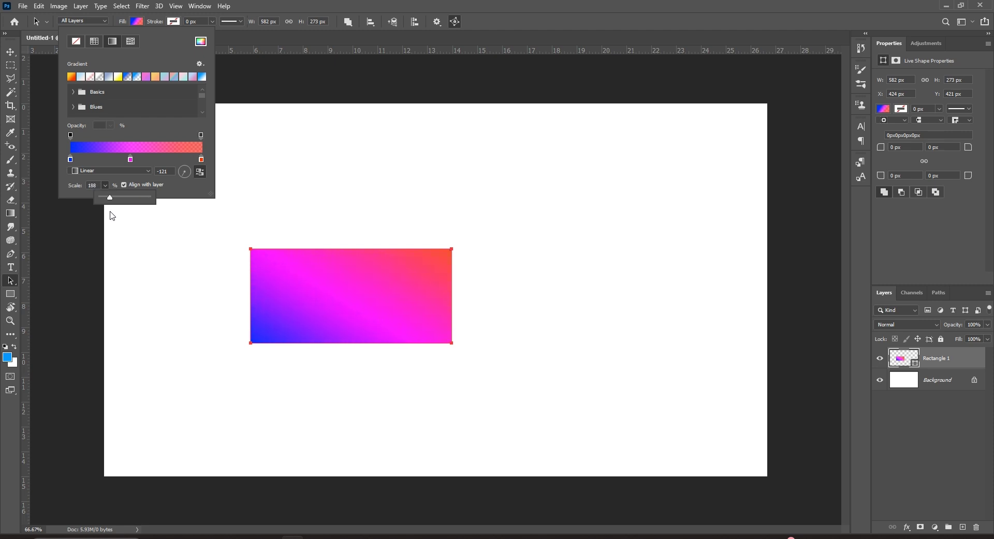
Step: Turn the gradient's alignment with the layer off and on twice, leaving it enabled
click(123, 185)
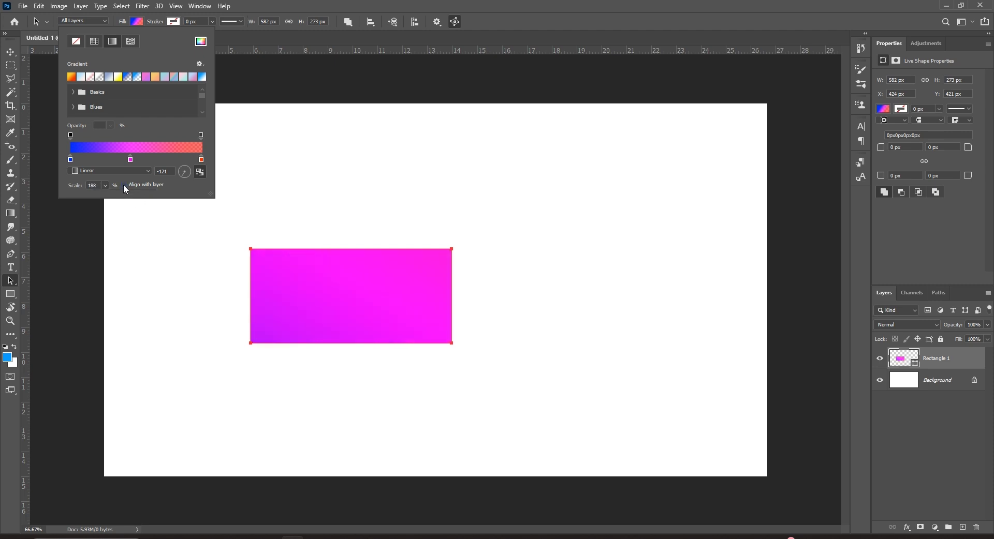
click(124, 186)
click(124, 186)
click(123, 185)
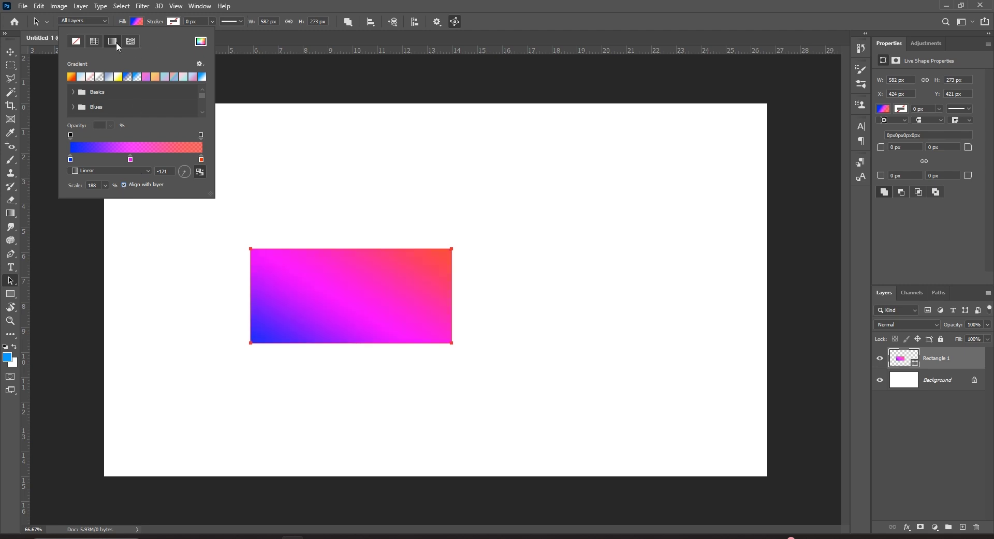
Step: Replace the gradient with a solid red fill chosen in the Color Picker
click(201, 41)
drag(752, 275, 781, 236)
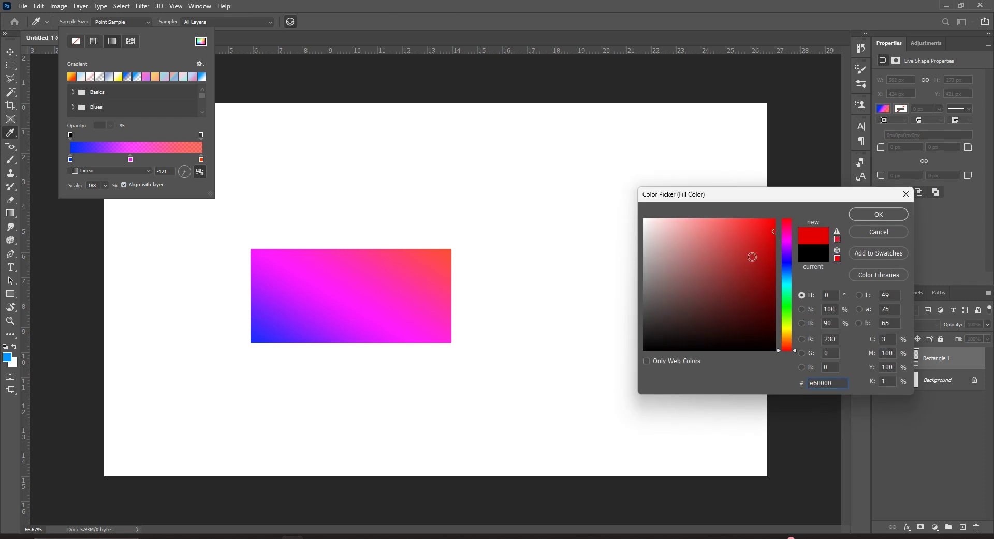
click(752, 236)
click(877, 215)
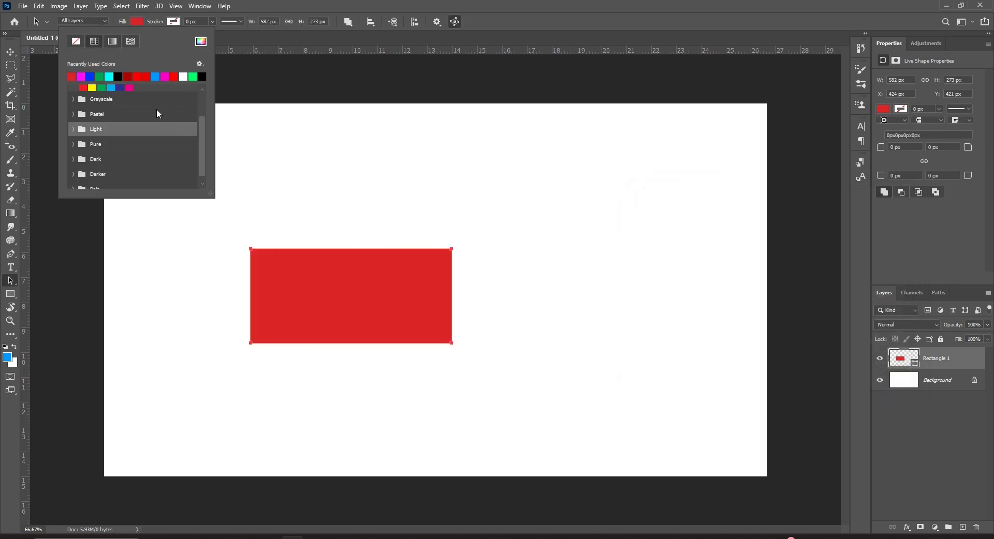
Step: Replace the rectangle's solid fill with patterns from the Trees group, ending on the yellow autumn trees
click(131, 44)
click(72, 93)
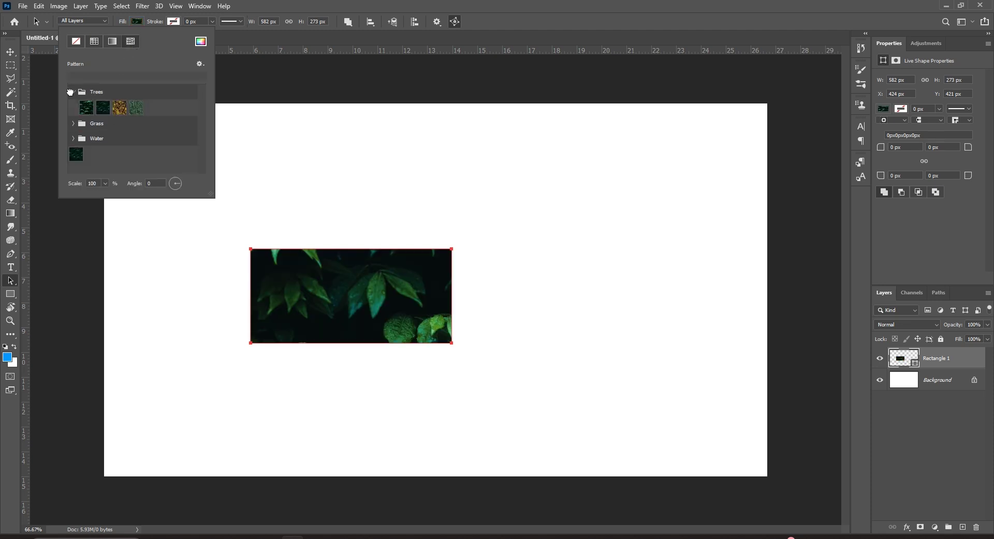
click(108, 107)
click(125, 109)
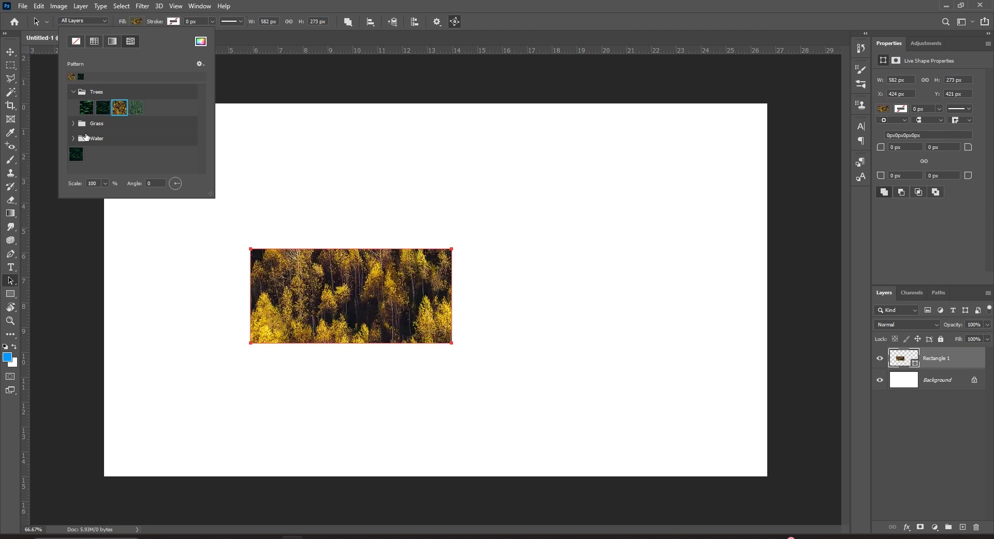
Step: Change the rectangle's fill to patterns from the Grass group, ending on the green grass
click(74, 124)
click(85, 137)
click(120, 140)
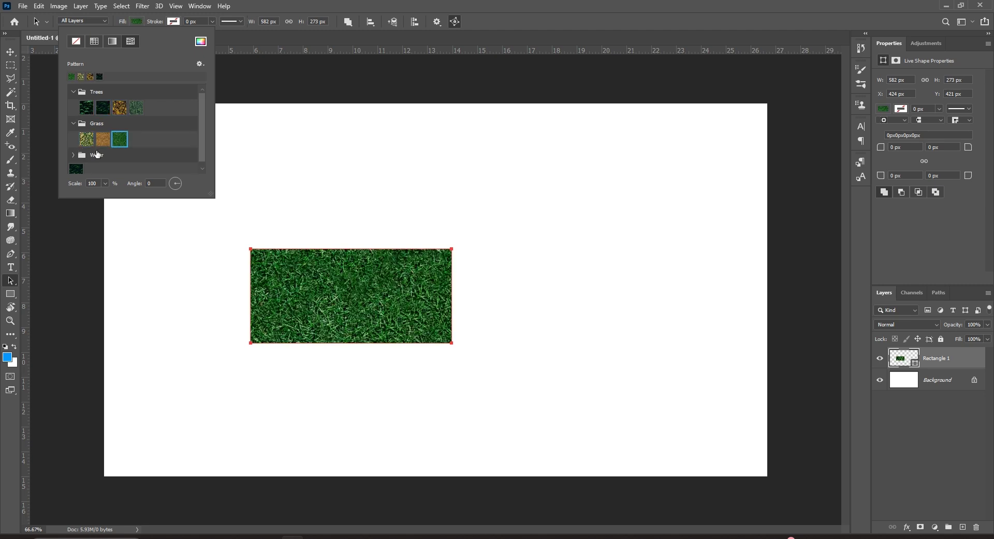
Step: Reduce the grass pattern's scale to 67% and rotate its angle to -160 degrees
scroll(97, 160, down, 1)
click(106, 185)
mouse_move(104, 196)
mouse_down()
mouse_move(134, 196)
mouse_move(105, 199)
mouse_up()
click(177, 181)
drag(176, 178, 171, 185)
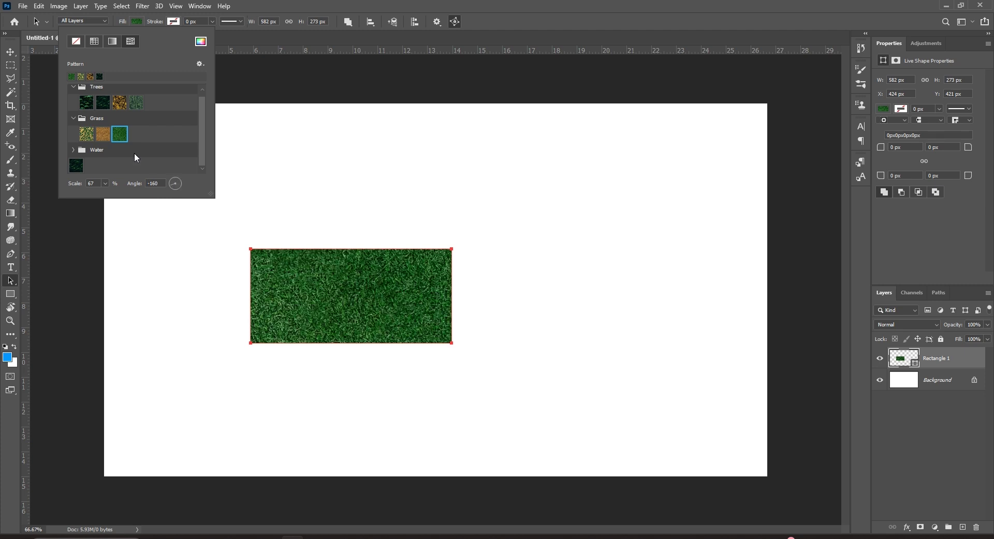
Step: Fill the rectangle with the first Water pattern, rotated to -34 degrees and scaled down to 1%
click(73, 150)
click(86, 149)
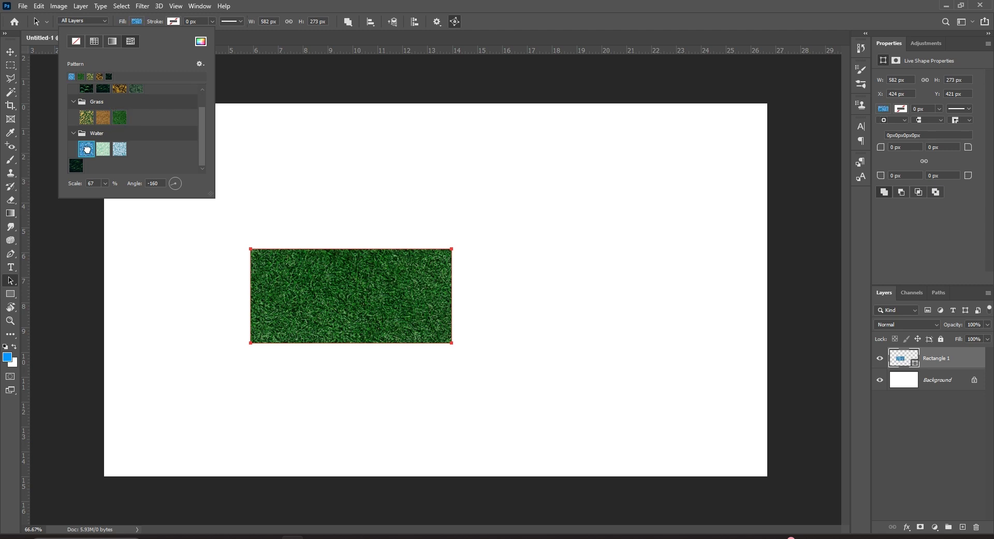
click(177, 186)
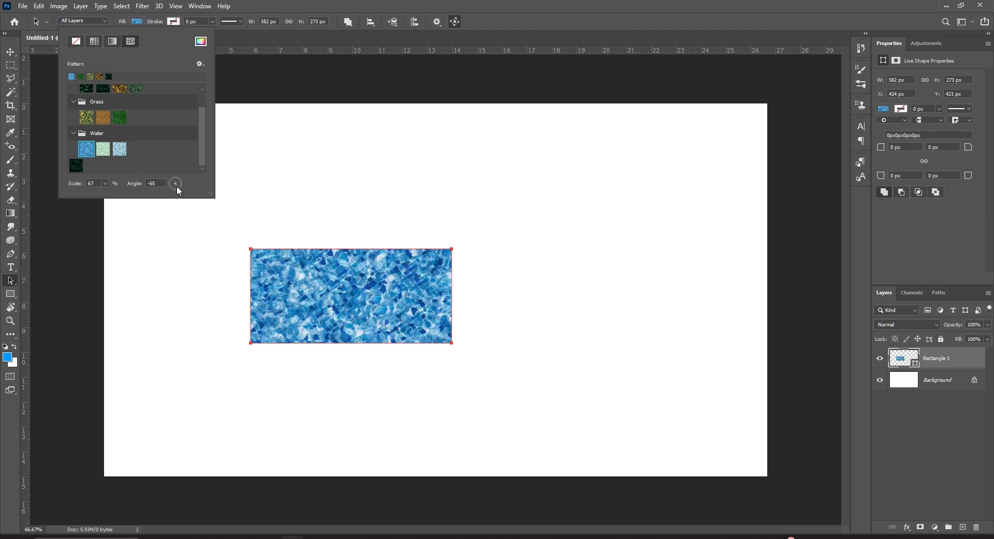
click(105, 183)
mouse_move(105, 196)
mouse_down()
mouse_move(118, 195)
mouse_move(91, 194)
mouse_up()
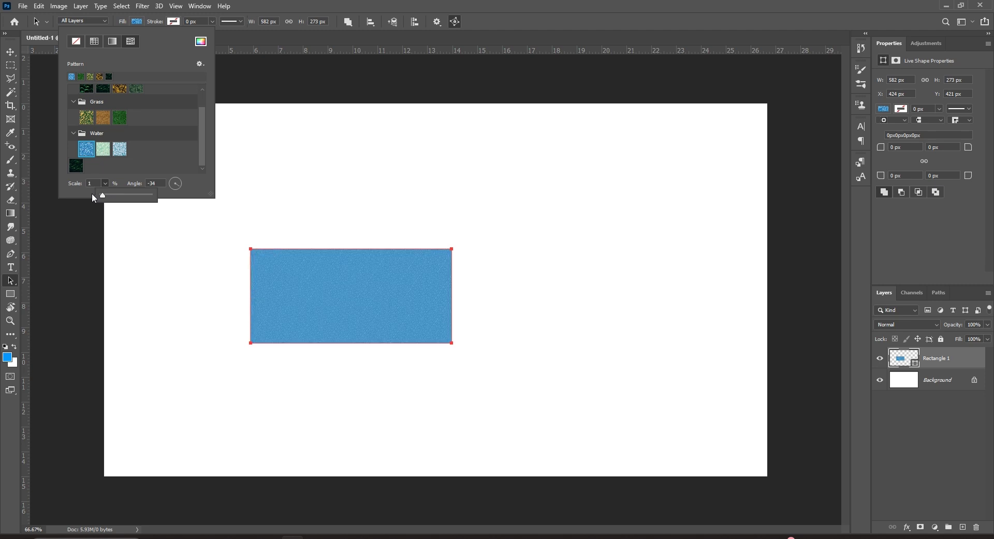
click(229, 40)
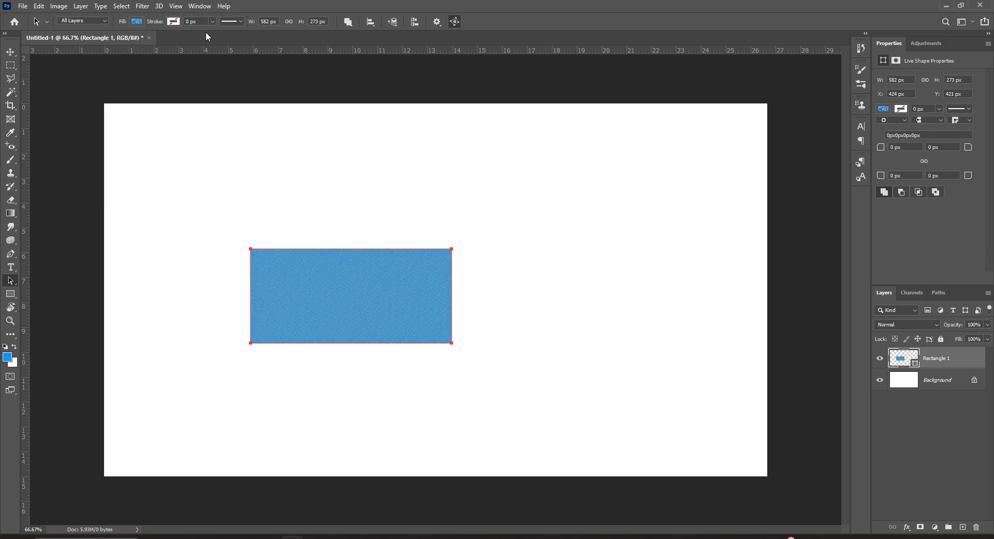
Step: Give the rectangle a solid black stroke with a width of 16.61 px
click(176, 23)
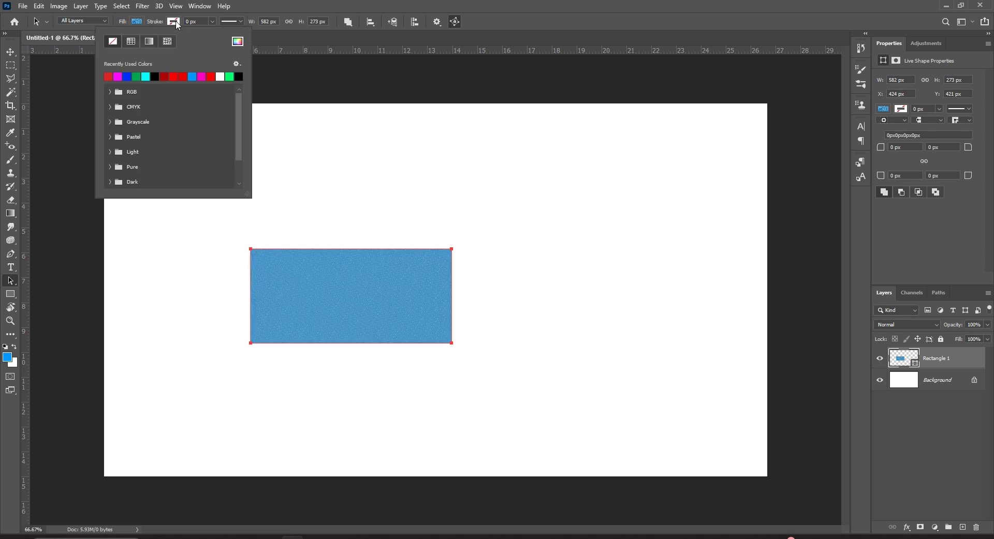
click(132, 44)
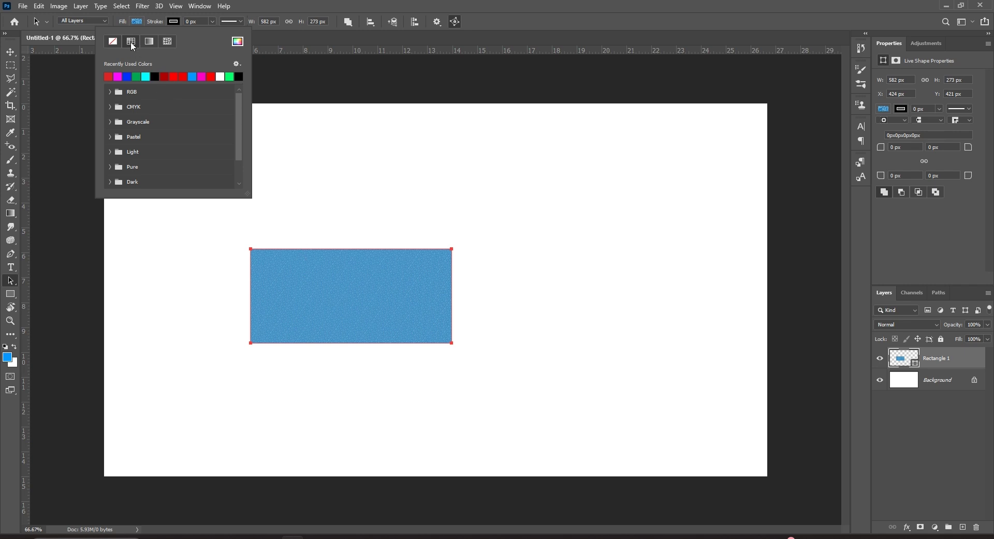
click(212, 23)
drag(238, 37, 232, 36)
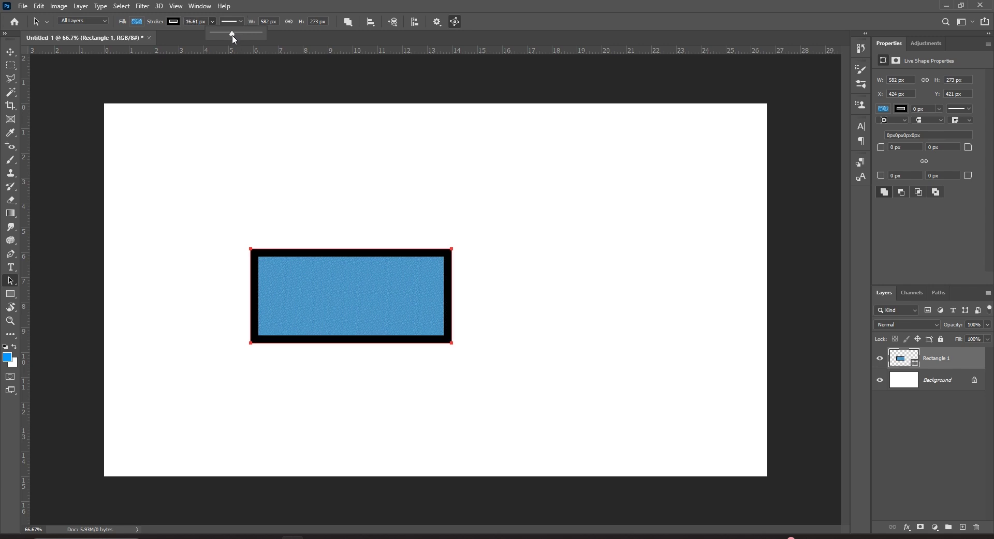
Step: Remove the rectangle's stroke, and try cyan, red, blue and magenta from the recently used colours as solid stroke colours
click(173, 23)
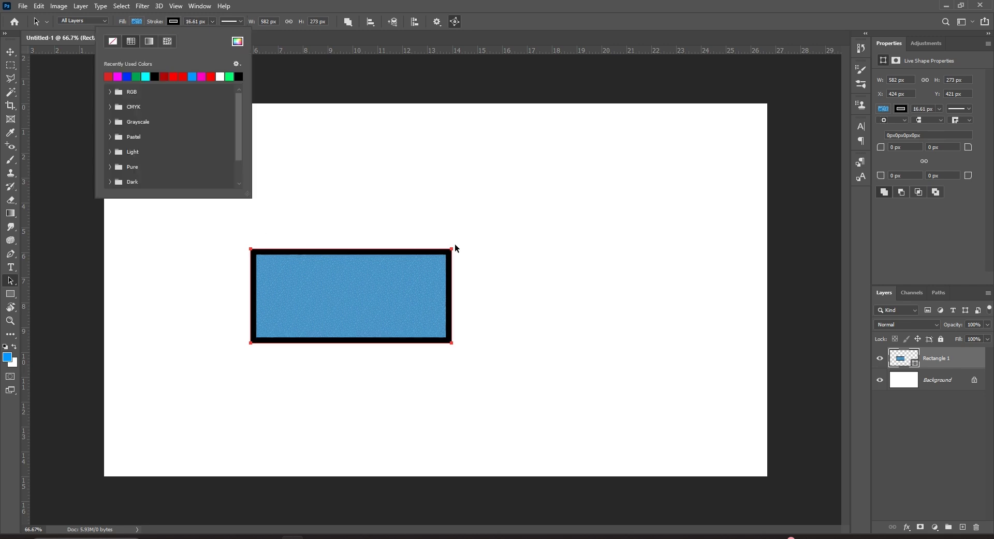
click(112, 41)
click(133, 42)
click(146, 78)
click(171, 78)
click(190, 78)
click(200, 77)
Step: Apply the yellow-to-red gradient to the rectangle's stroke and increase the gradient's scale to 122%
click(148, 44)
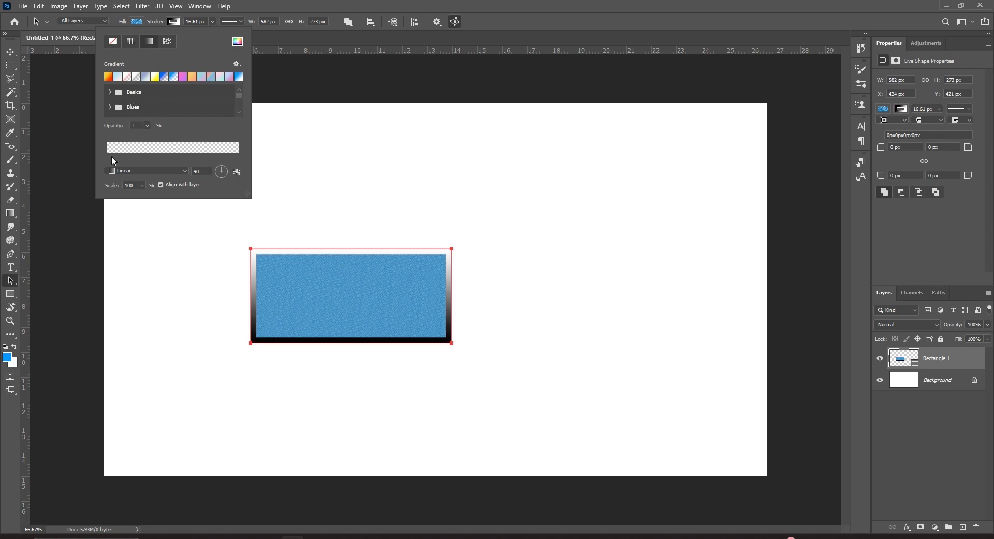
click(108, 77)
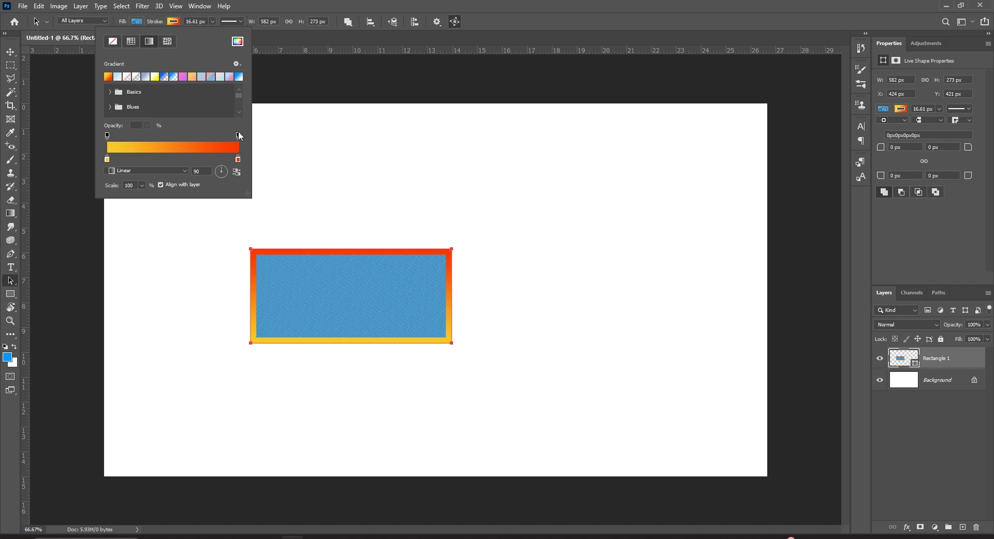
click(141, 187)
mouse_move(142, 198)
mouse_down()
mouse_move(156, 199)
mouse_move(143, 198)
mouse_up()
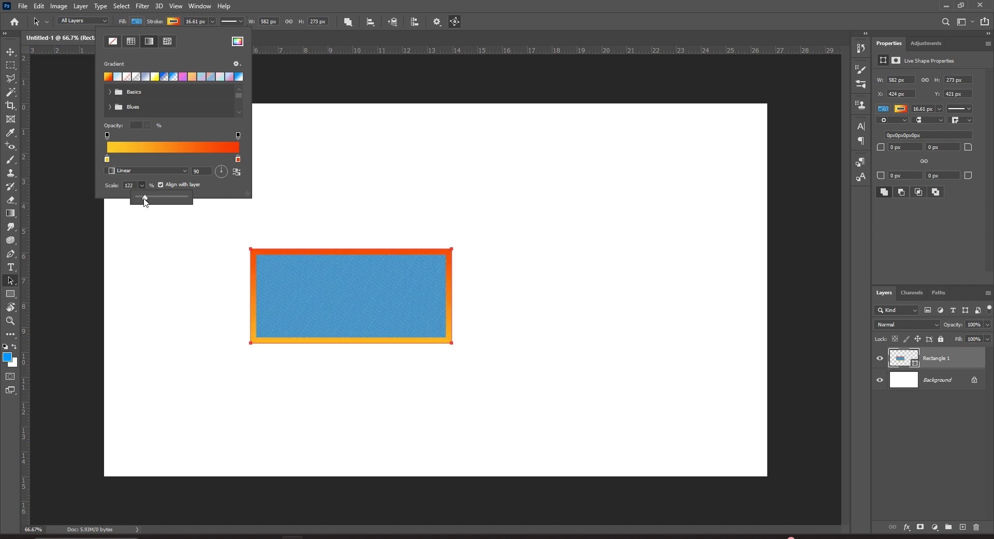
Step: Try different styles for the stroke gradient, ending on Angle, and rotate it to -72 degrees
click(143, 171)
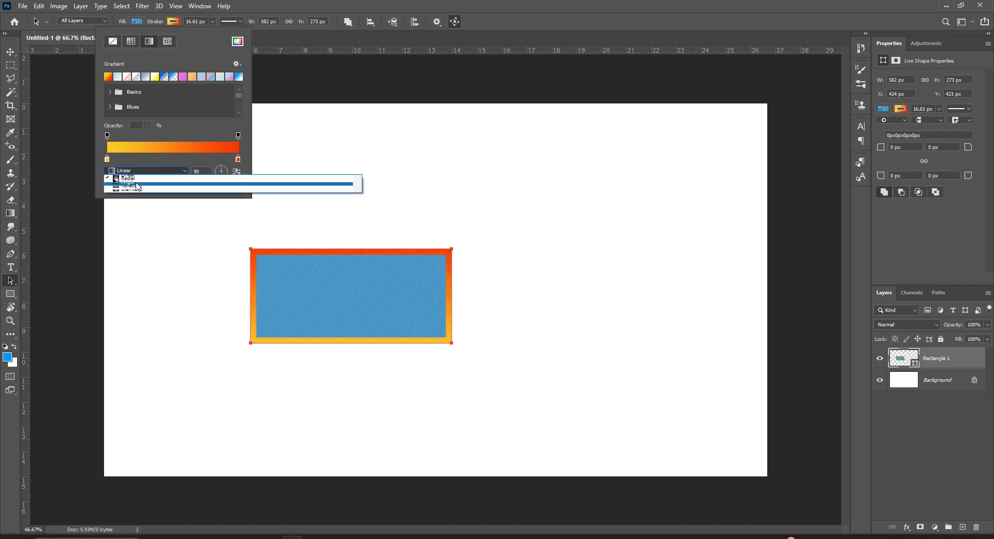
click(139, 186)
click(144, 173)
click(143, 190)
click(155, 170)
click(147, 180)
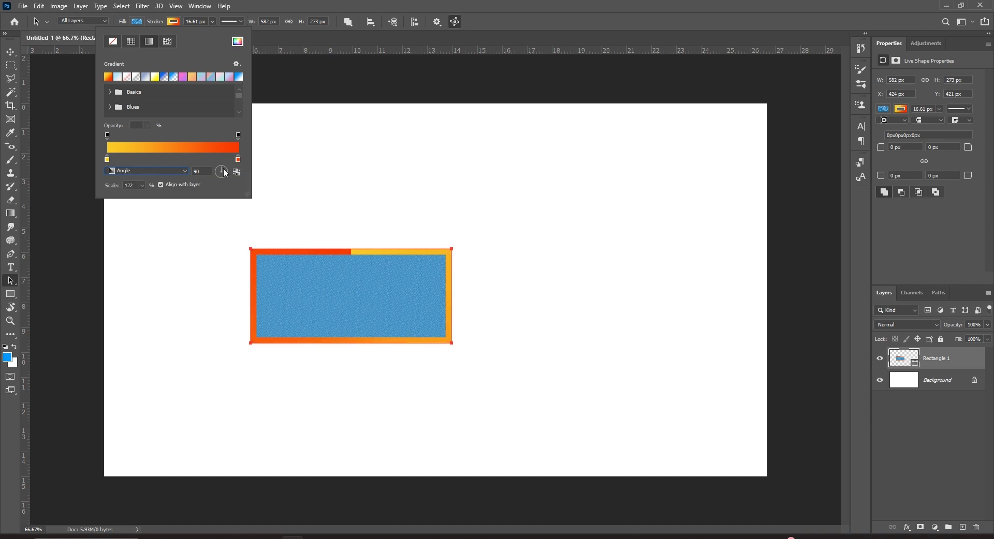
click(220, 168)
click(222, 175)
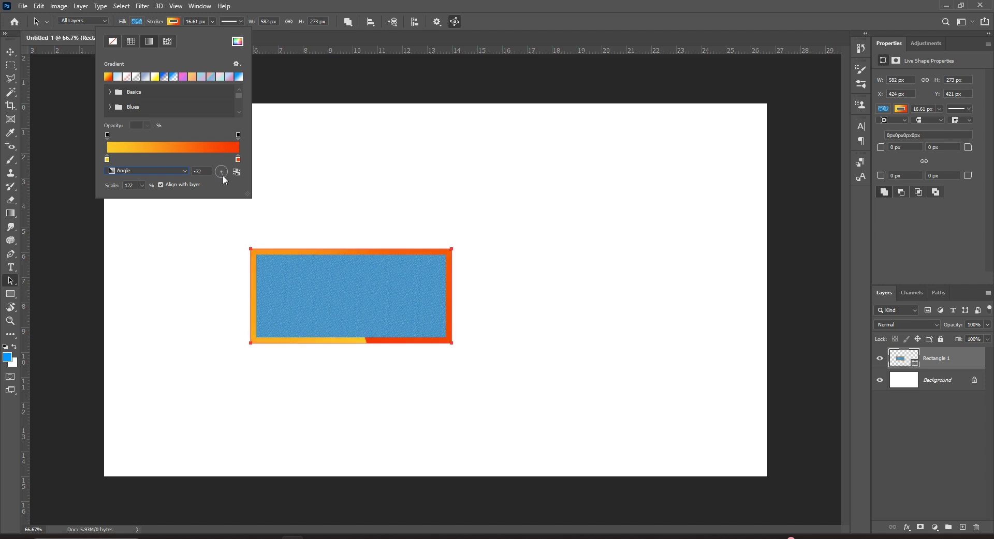
Step: Remove the gradient stroke from the rectangle and apply a solid black stroke instead
click(111, 43)
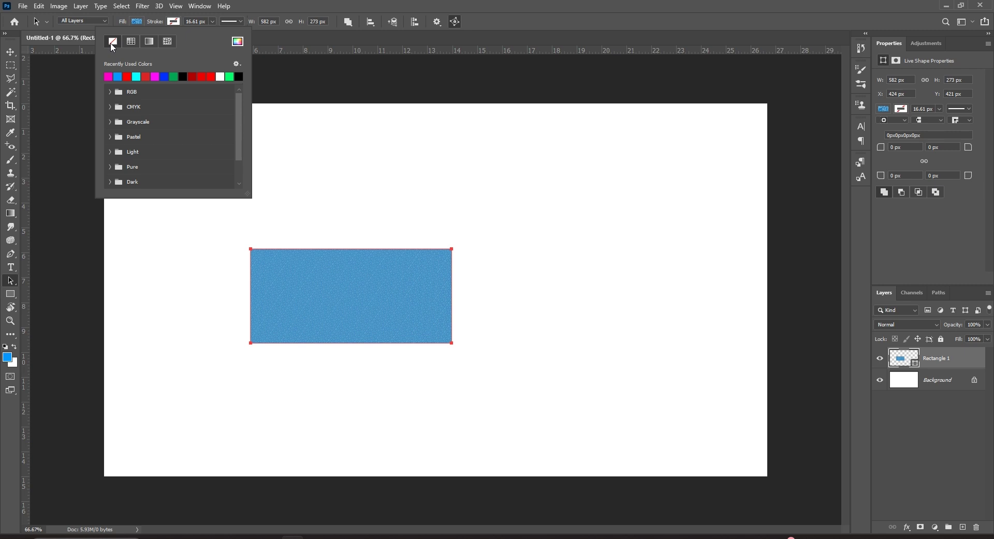
click(223, 23)
click(238, 21)
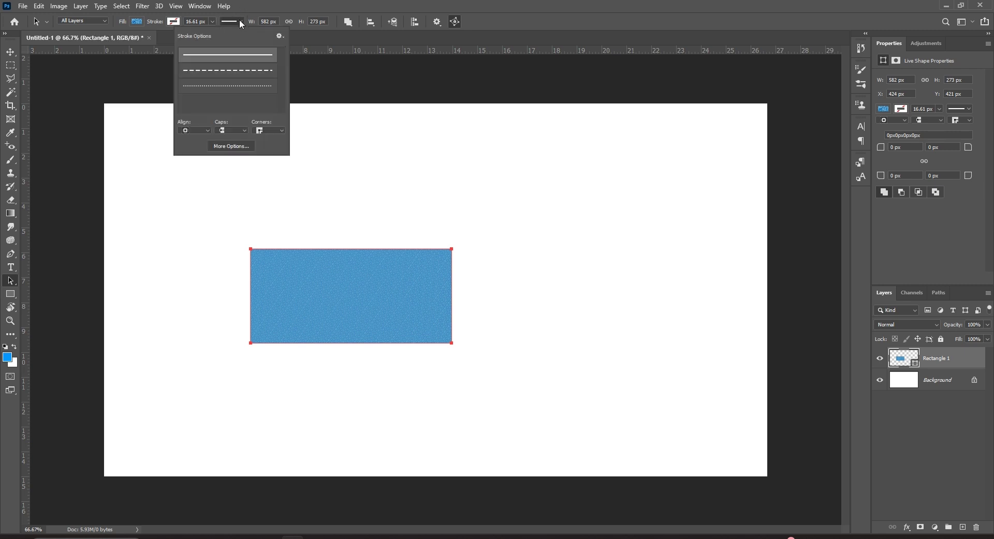
click(212, 22)
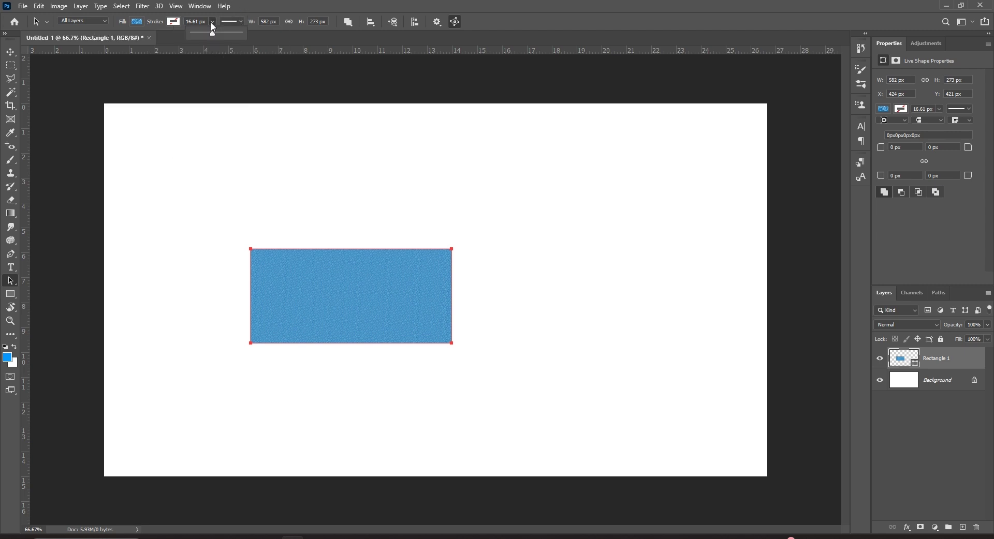
click(174, 22)
click(131, 44)
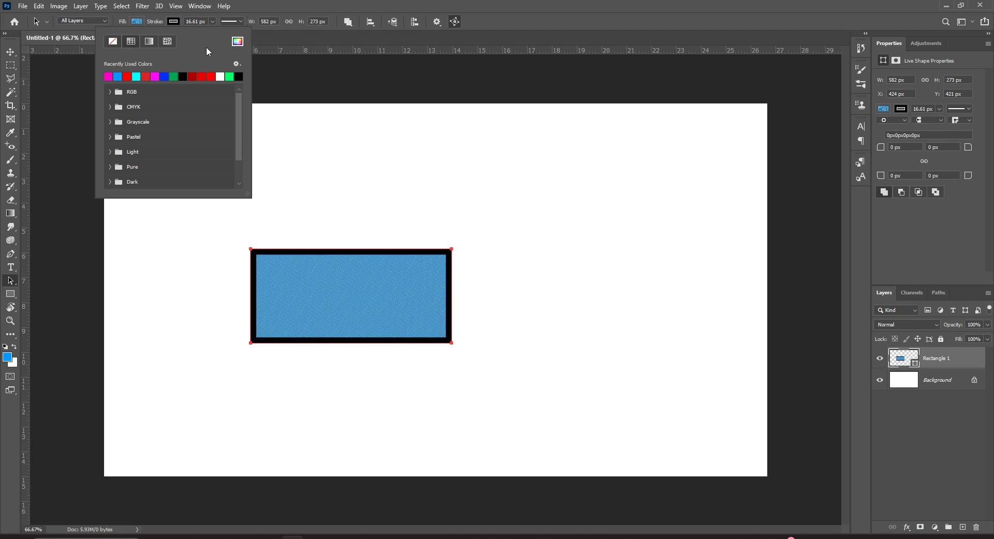
Step: Change the rectangle's stroke type to the dashed line, and switch it to the dotted line
click(241, 21)
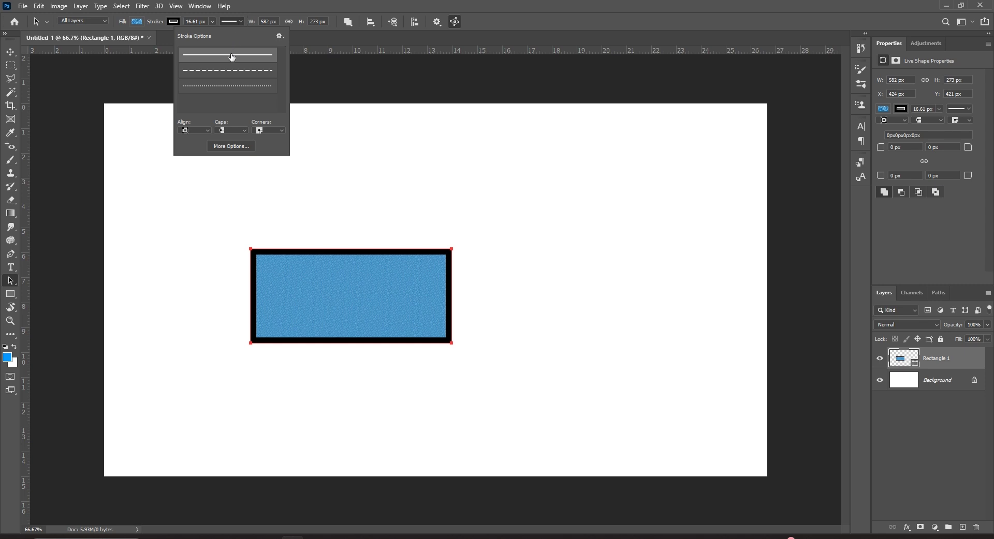
click(241, 73)
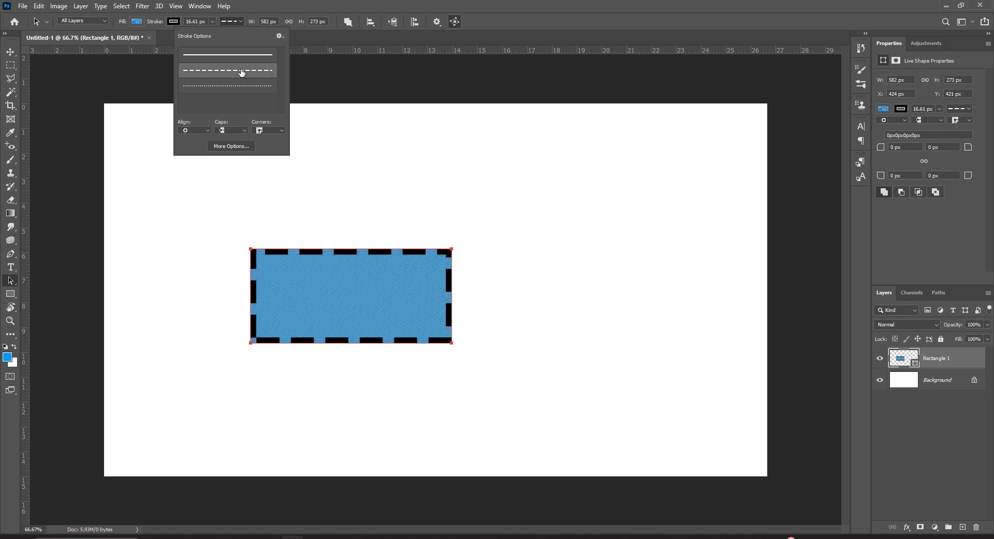
click(235, 88)
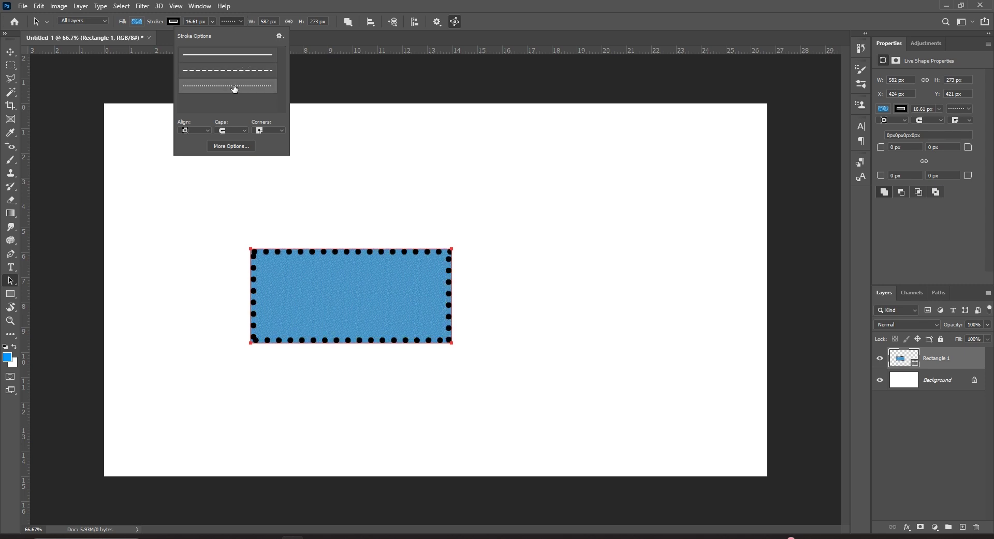
Step: Switch the stroke's alignment between centre and inside, and set it to outside
click(198, 131)
click(199, 147)
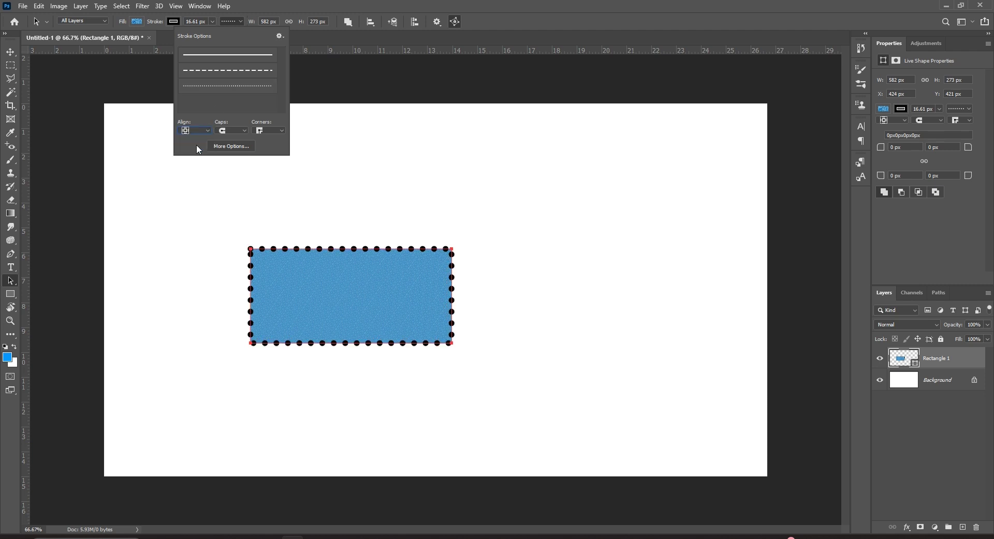
click(201, 137)
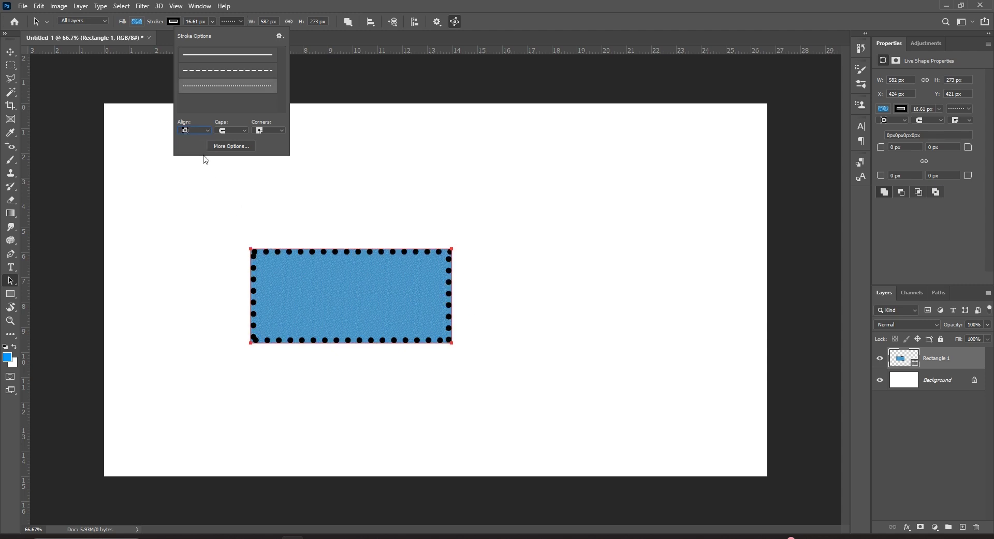
click(197, 137)
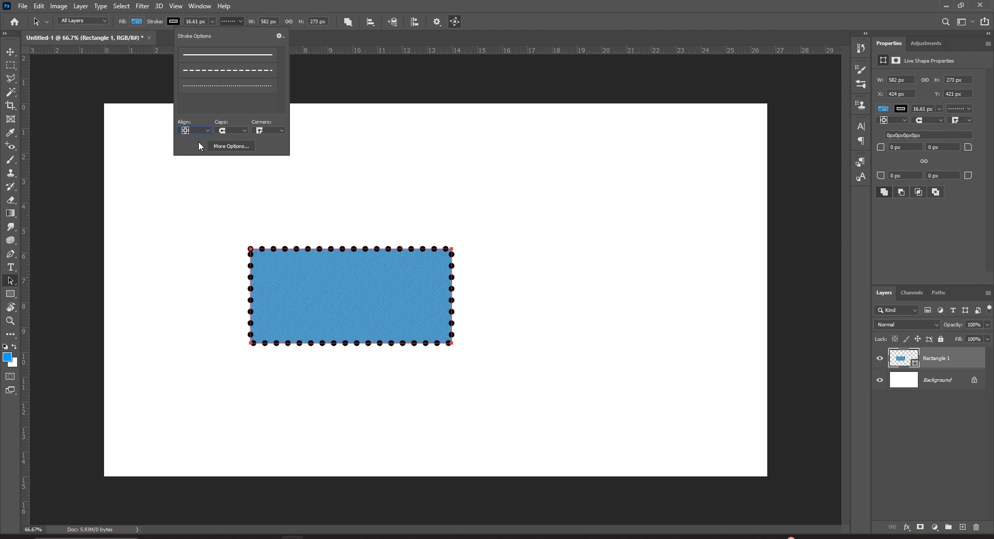
click(203, 131)
click(193, 154)
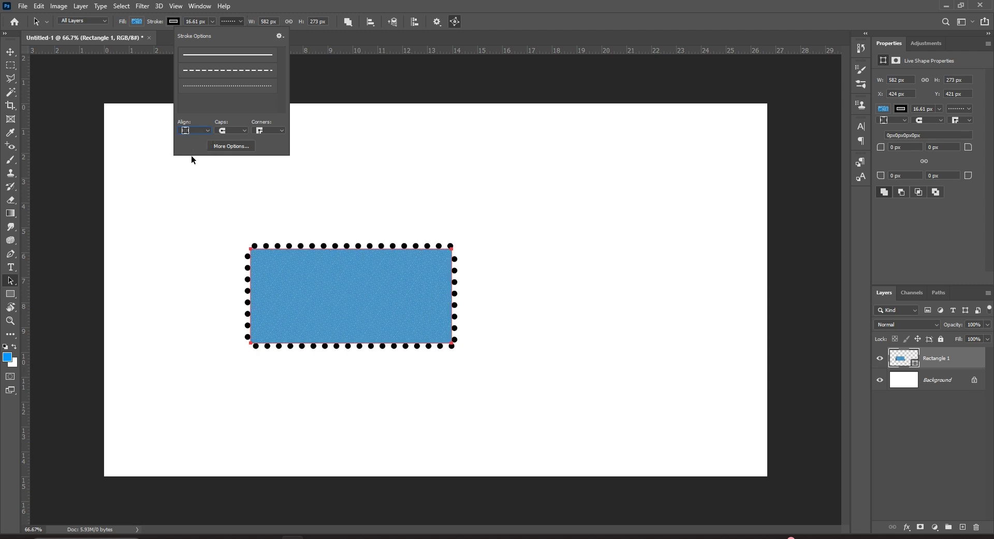
Step: Set the stroke's caps to Square, change them to Butt, and return them to Square
click(241, 130)
click(233, 158)
click(233, 130)
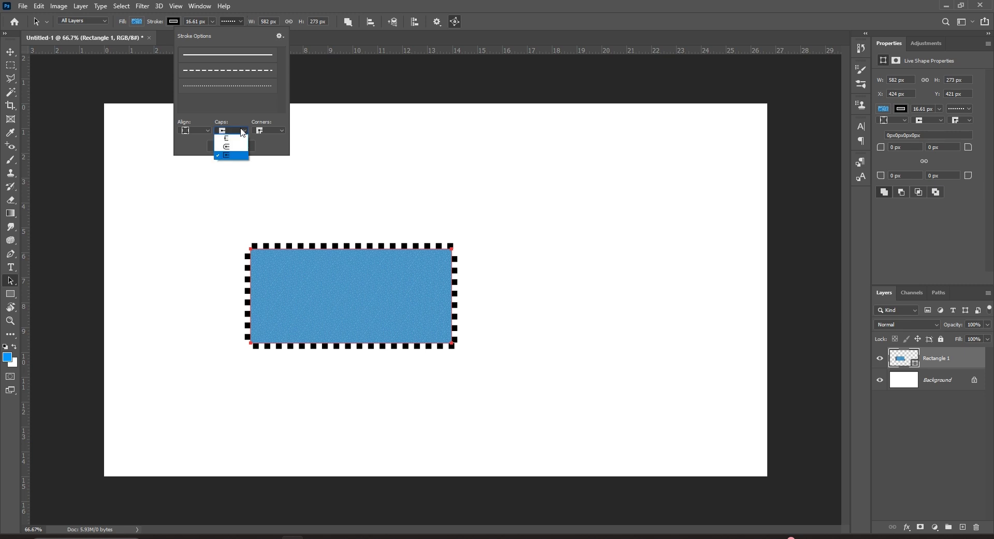
click(235, 147)
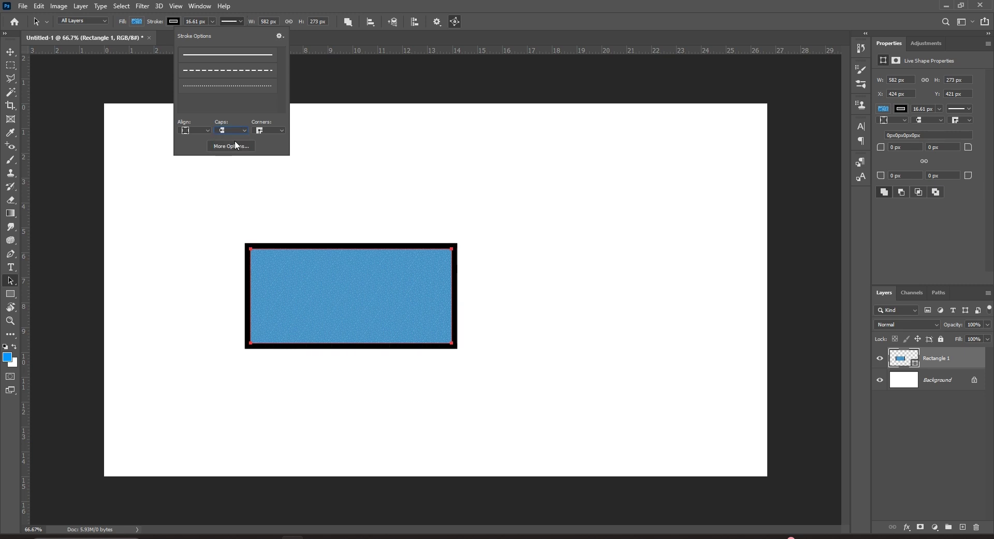
click(227, 151)
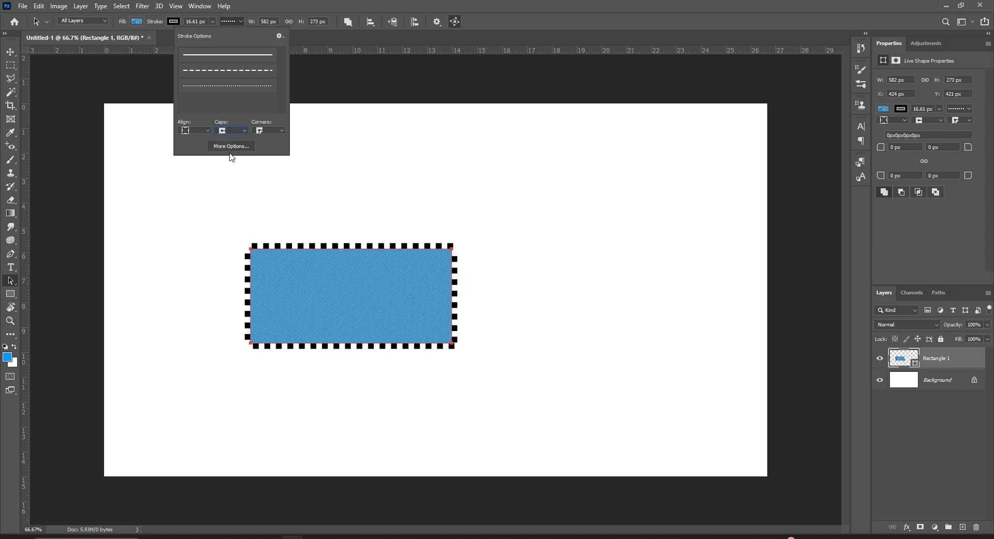
Step: Change the stroke's corners to Round, and set them to Bevel
click(270, 134)
click(266, 148)
click(271, 131)
click(266, 153)
Step: Open the detailed stroke settings and set both the caps and the corners to Round
click(231, 147)
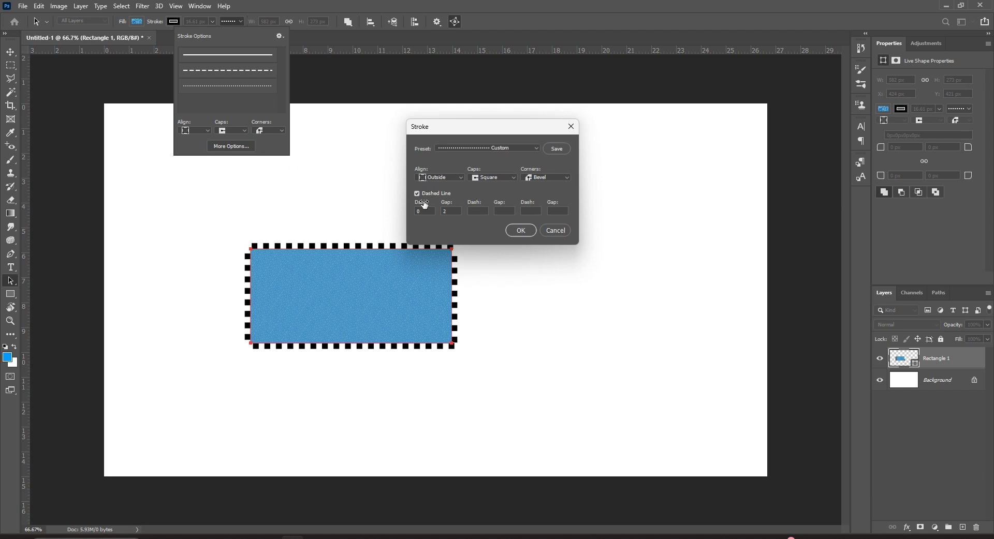
click(480, 178)
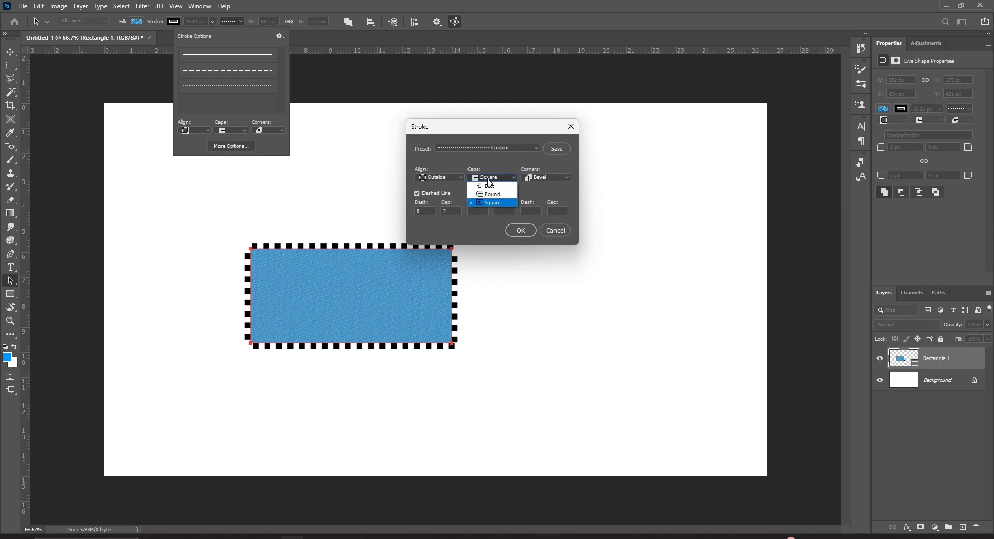
click(489, 191)
click(529, 178)
click(534, 194)
Step: Try the dashed and dotted line presets in the detailed stroke settings, and discard the changes
click(492, 149)
click(472, 179)
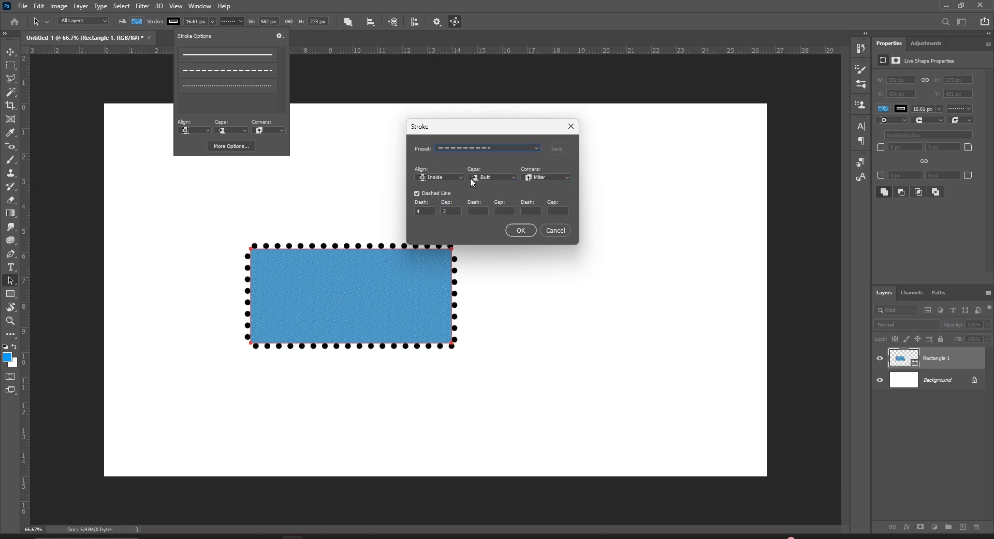
click(475, 148)
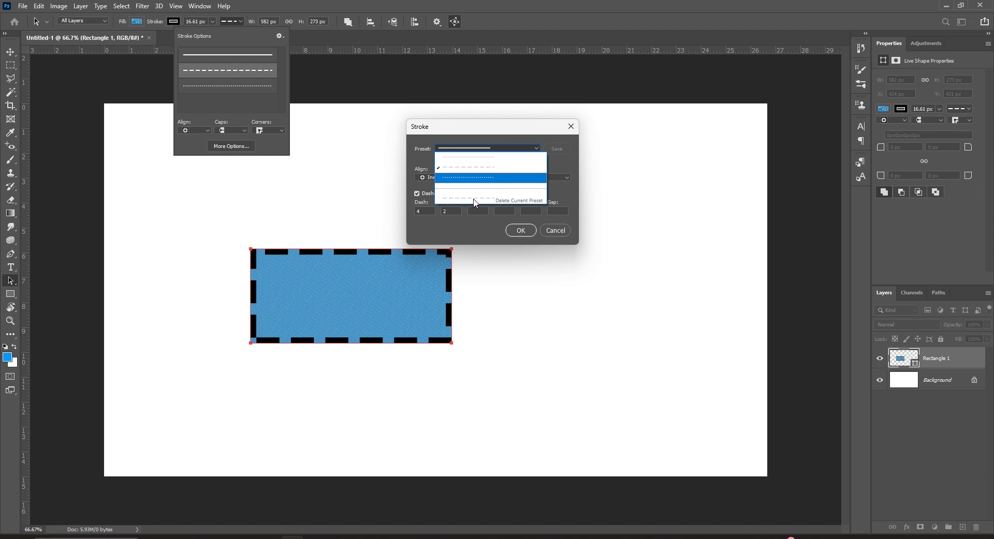
click(475, 177)
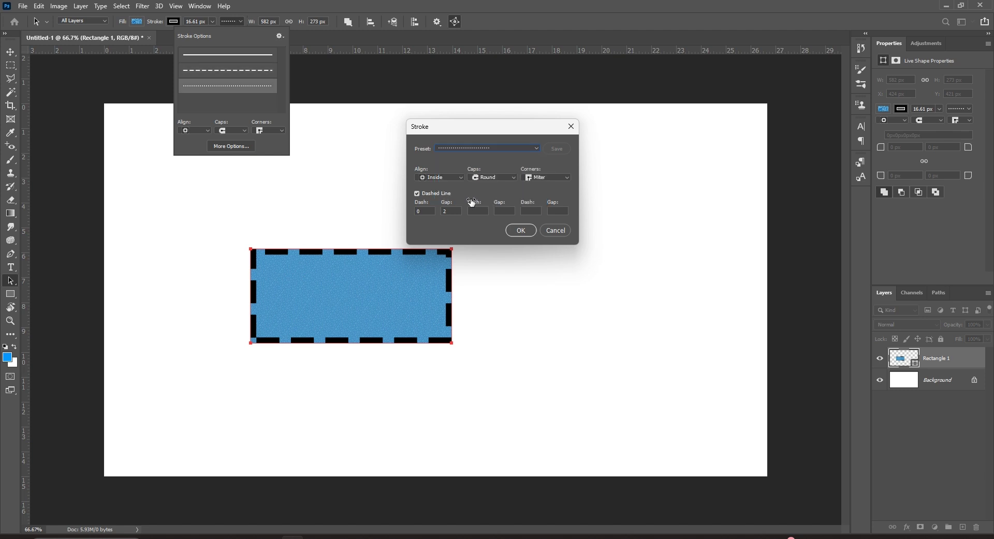
click(567, 132)
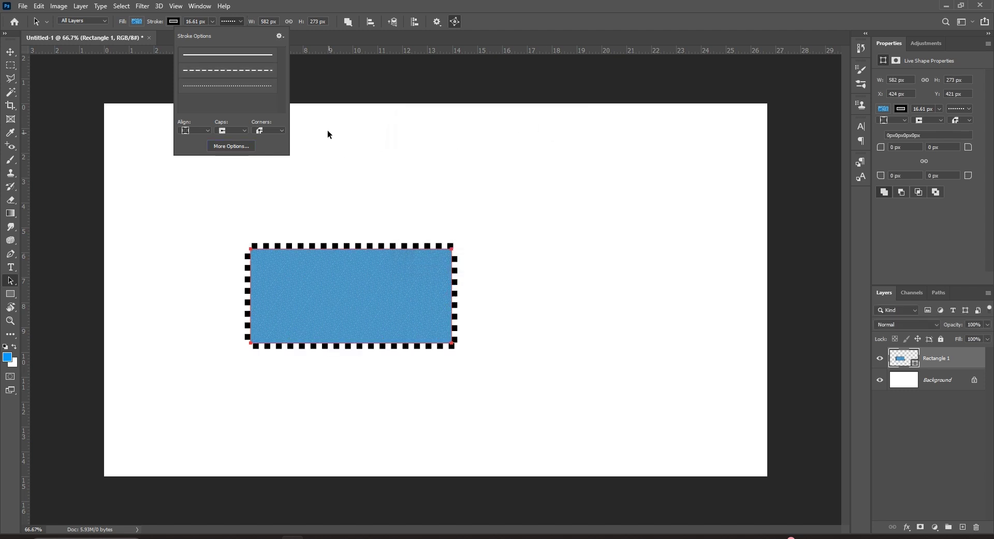
Step: Remove the rectangle's stroke by setting it to no colour
click(174, 23)
click(114, 43)
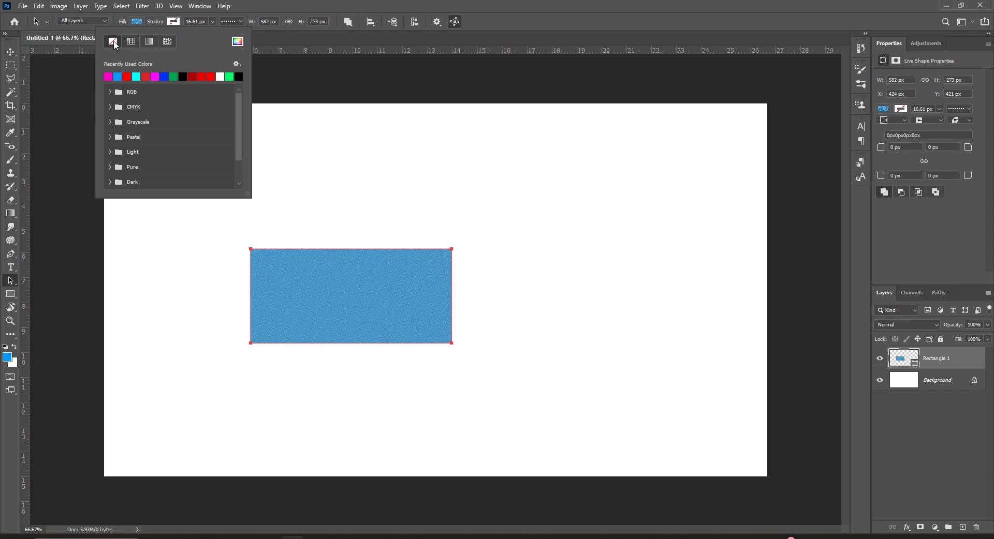
click(309, 2)
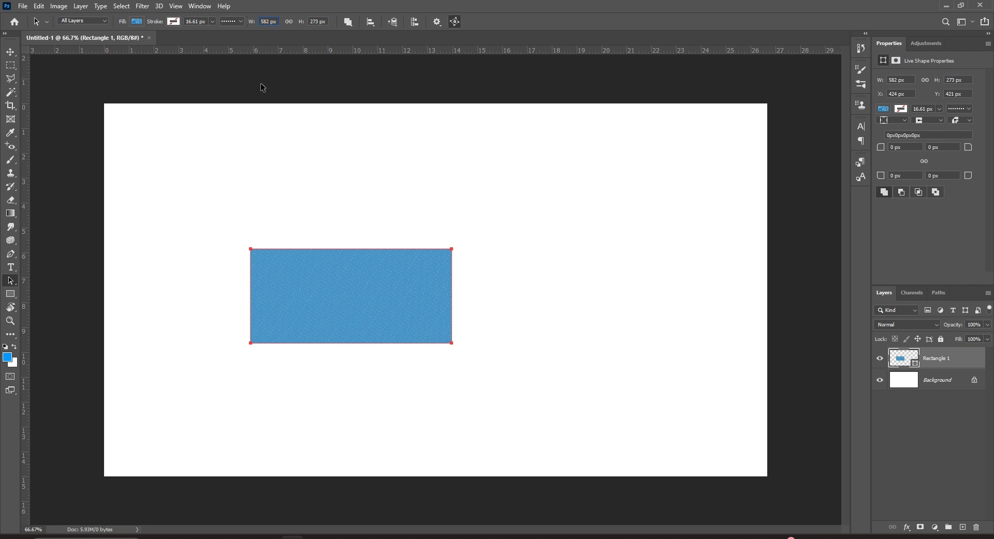
Step: Set the rectangle's width to 450 px and its height to 250 px
click(268, 22)
text(450)
key(Tab)
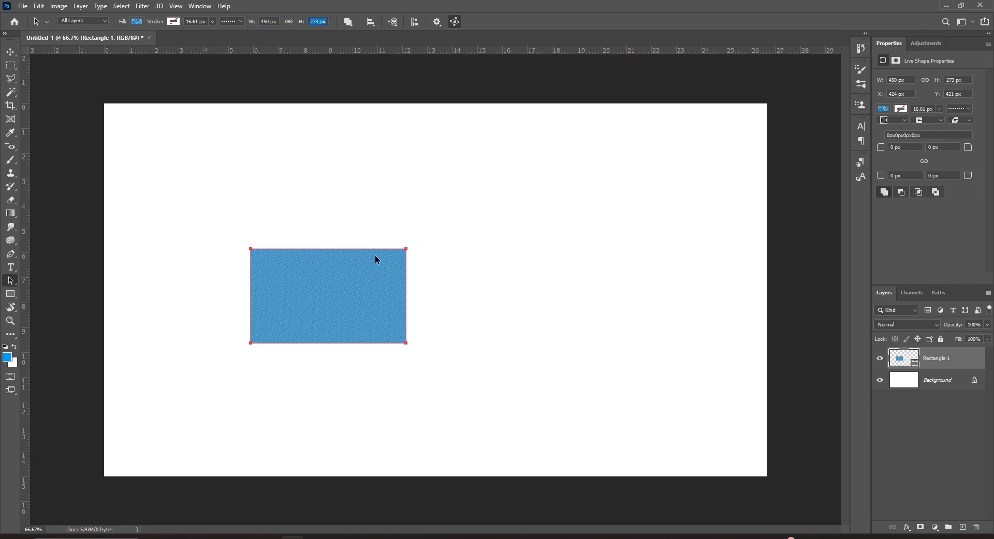
click(322, 22)
text(250)
key(Tab)
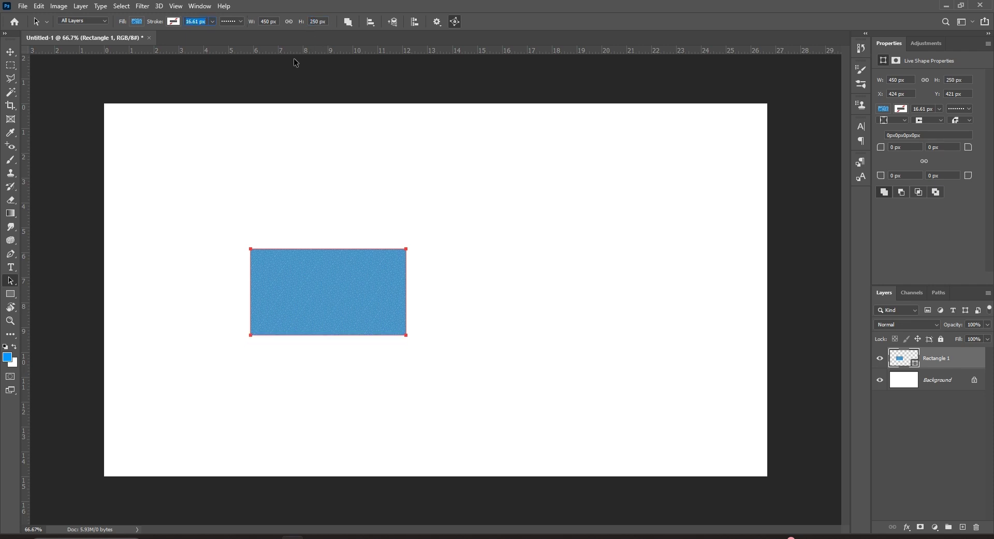
Step: Resize the rectangle proportionally with linked dimensions, first to a width of 550 px and then to a height of 405 px, and unlink them
click(288, 22)
click(265, 22)
key(Tab)
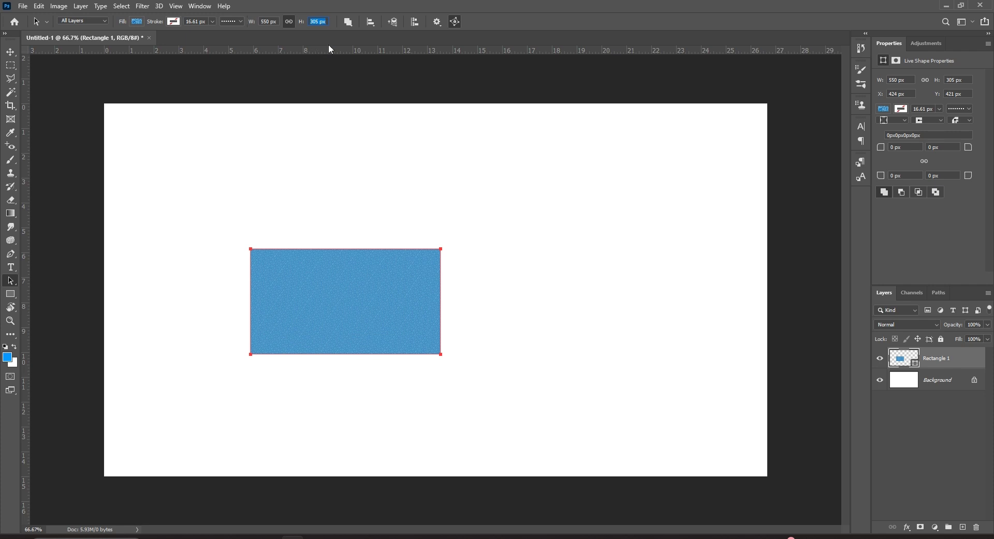
click(309, 22)
text(4)
key(Return)
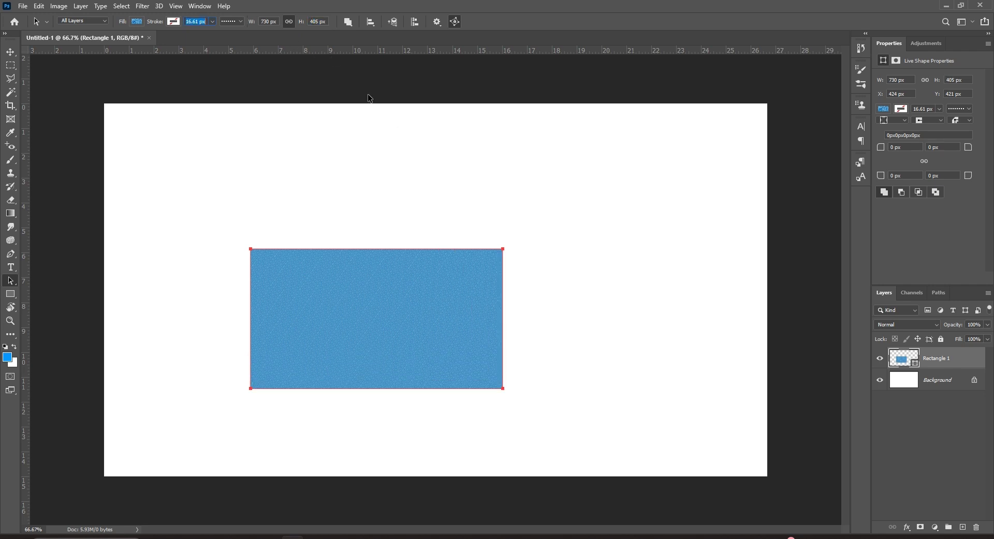
click(288, 23)
Step: View the path operations available for shapes, and hide the Rectangle 1 layer
click(347, 24)
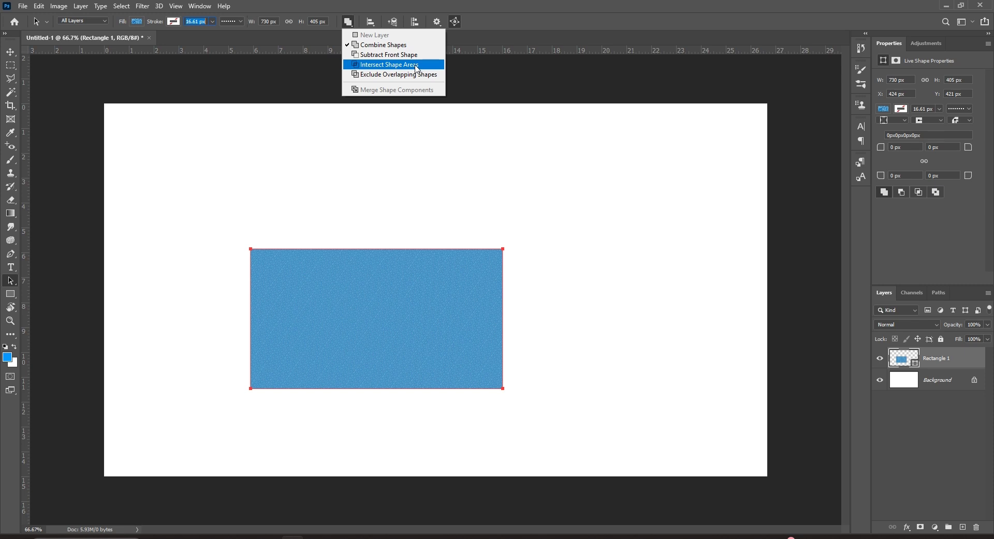
click(877, 359)
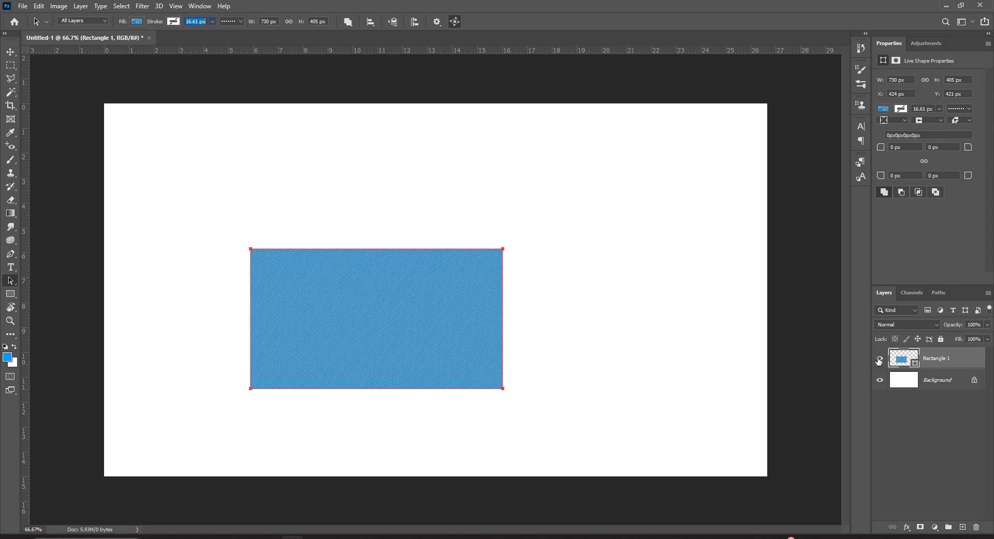
click(878, 359)
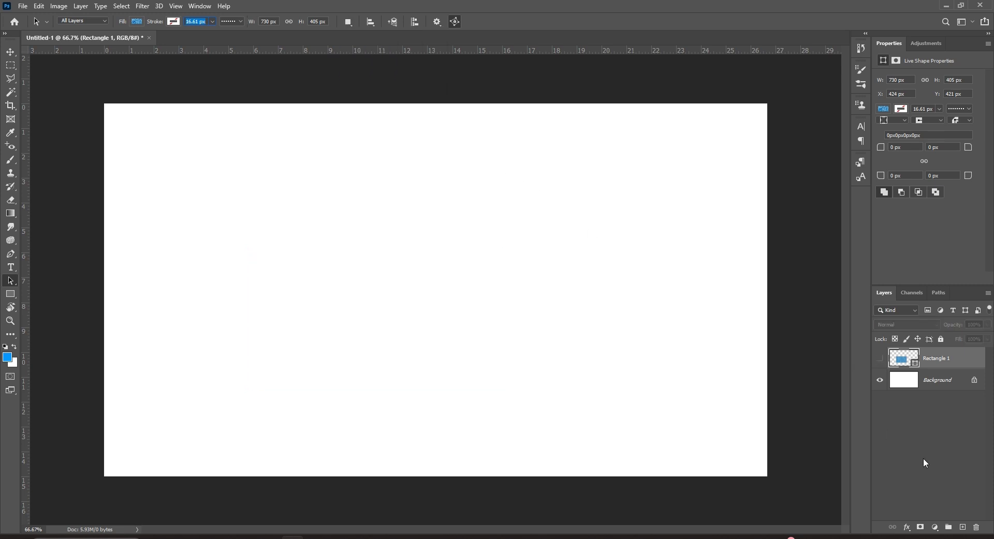
Step: Add a new empty layer and activate the Rectangle tool with the New Layer path operation
click(962, 527)
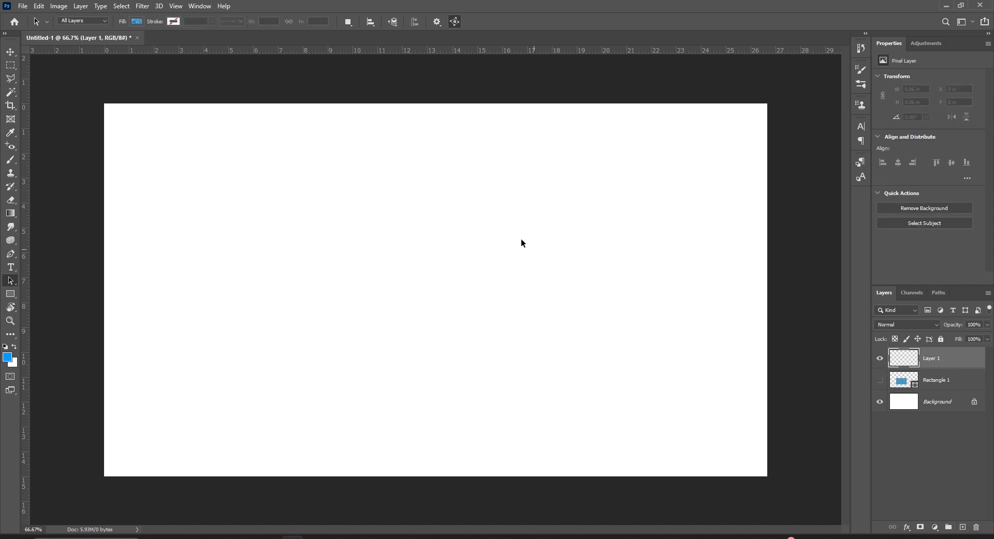
click(10, 296)
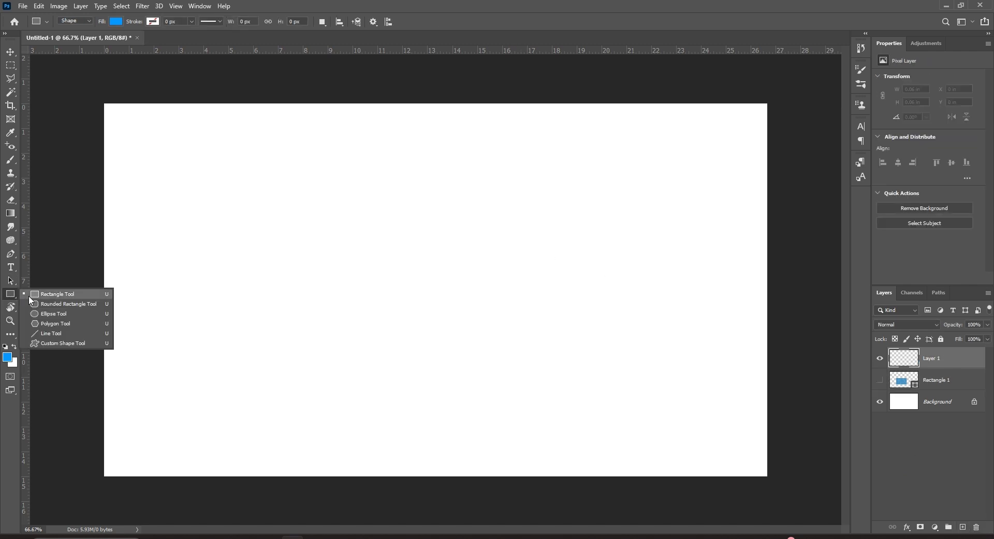
click(48, 296)
click(322, 22)
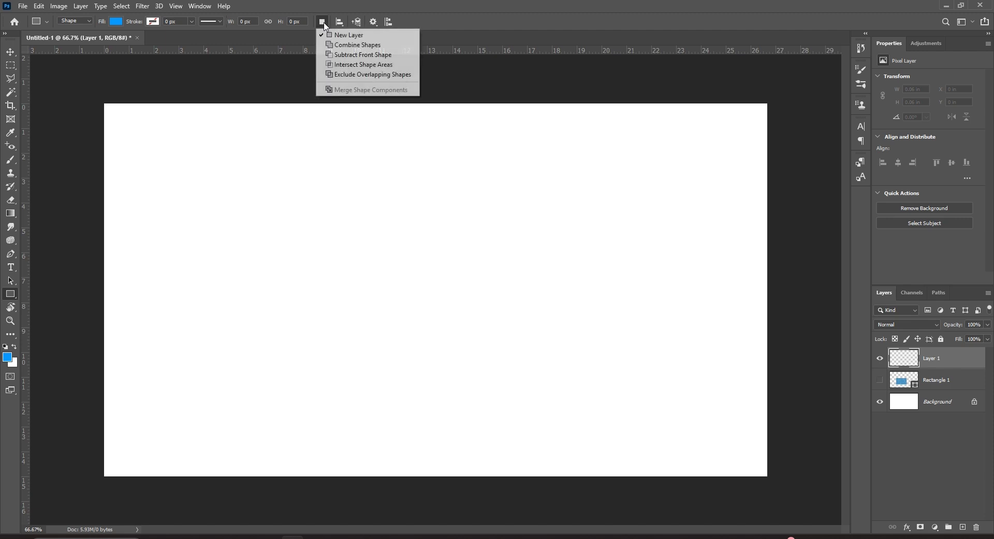
click(362, 35)
Step: Draw six rectangles of different sizes across the canvas, each on its own layer
drag(184, 204, 252, 245)
drag(353, 199, 427, 281)
drag(544, 251, 609, 344)
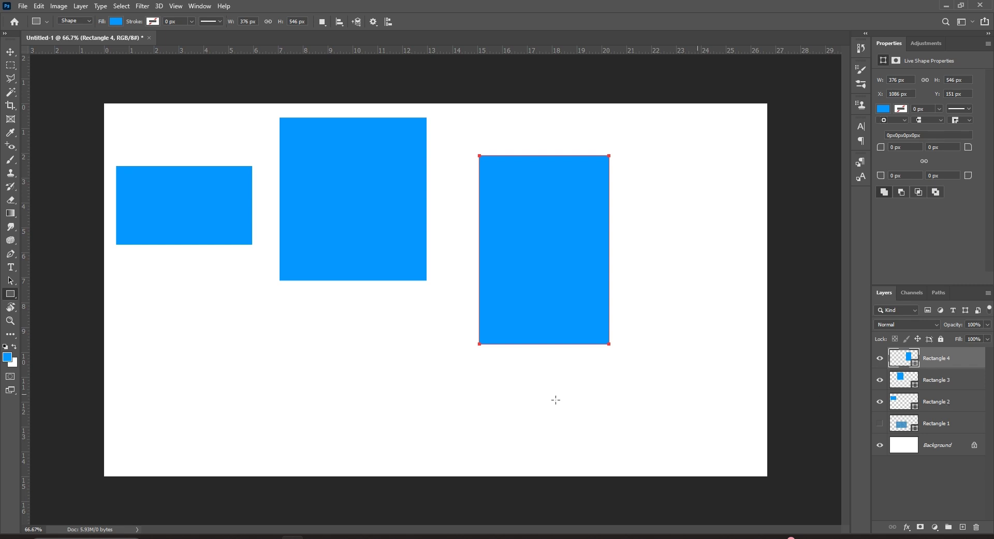
drag(301, 354, 348, 400)
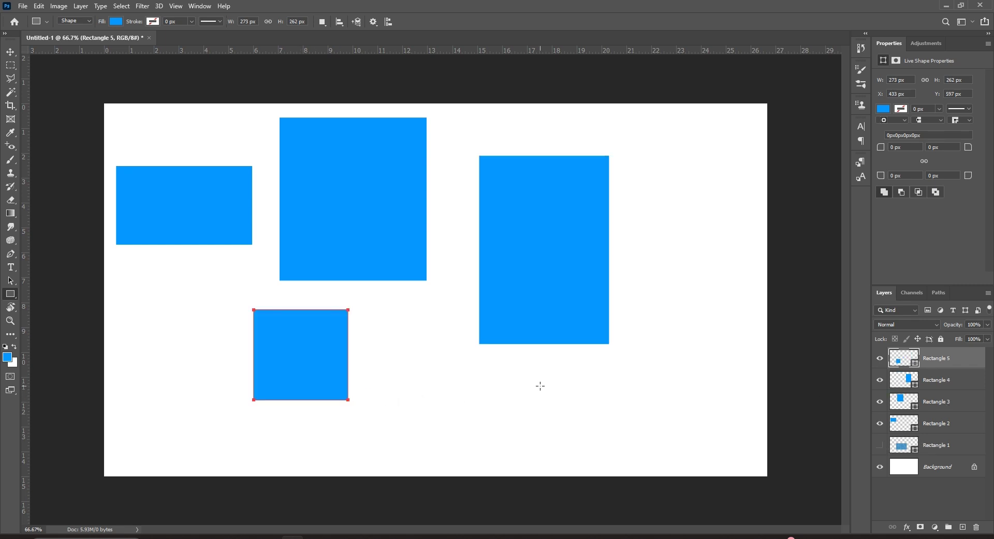
drag(493, 366, 561, 426)
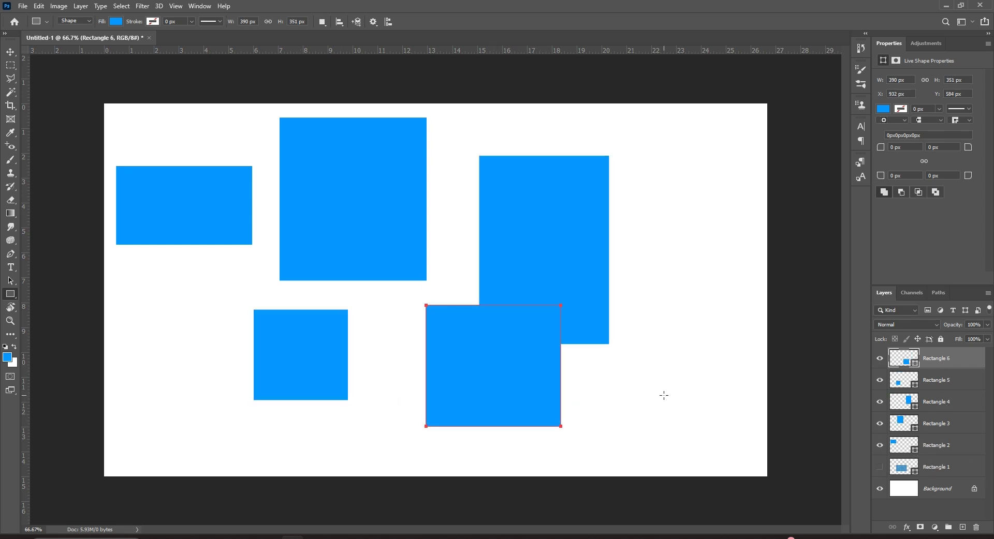
drag(684, 244, 736, 329)
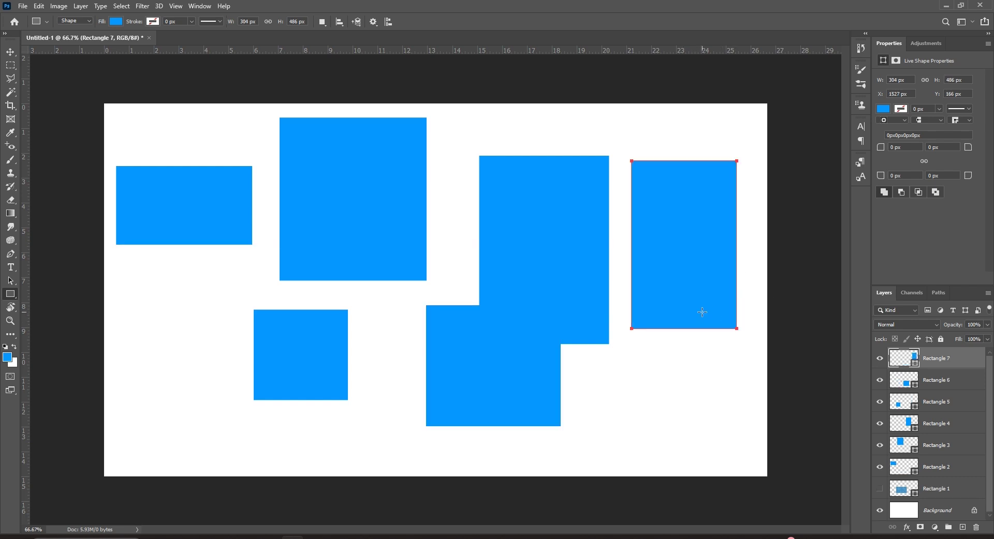
Step: Undo all six rectangles just drawn
key(ctrl+z)
key(ctrl+z)
key(ctrl+z)
key(ctrl+z)
key(ctrl+z)
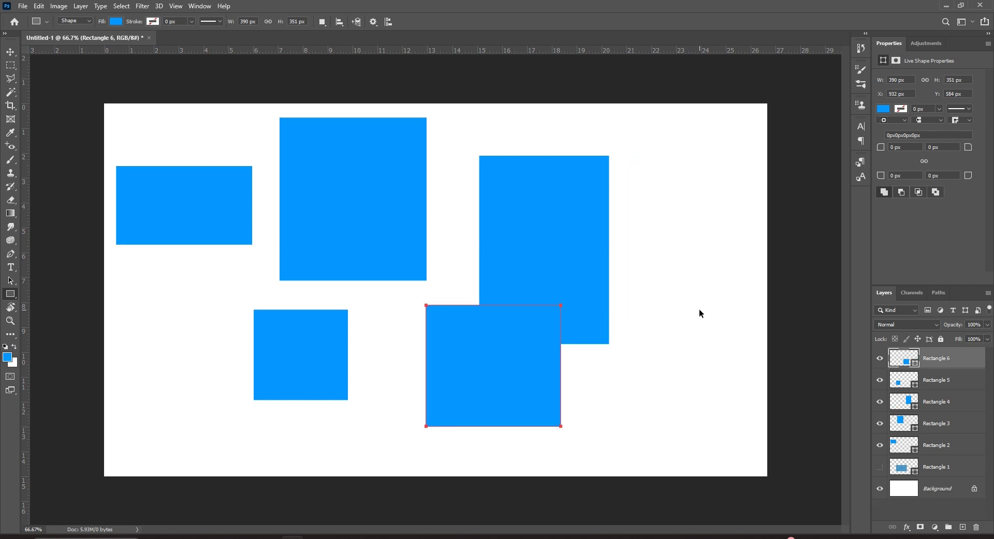
key(ctrl+z)
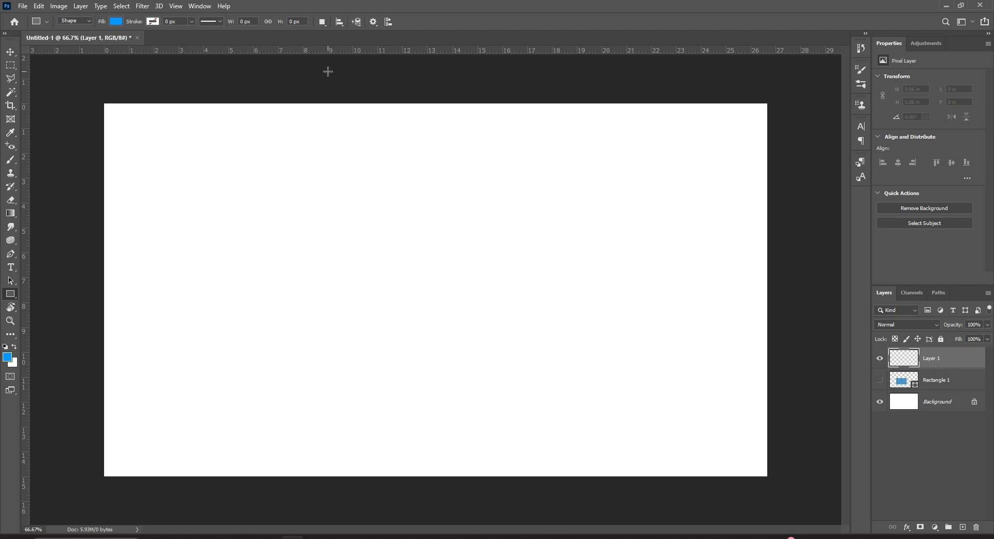
Step: With Combine Shapes, draw a rectangle about 472 × 372 px and another about 769 × 375 px overlapping its right edge
click(324, 23)
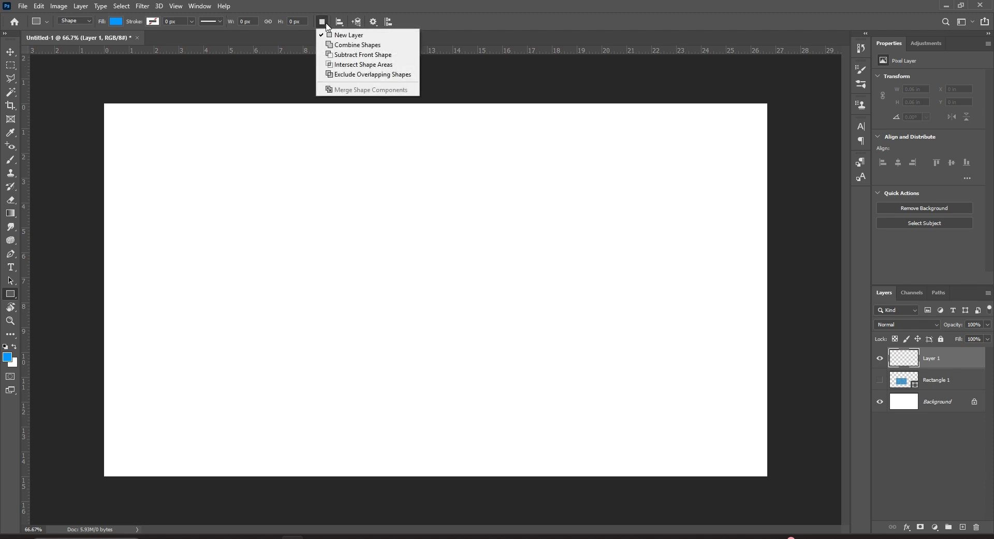
click(365, 47)
drag(300, 230, 382, 294)
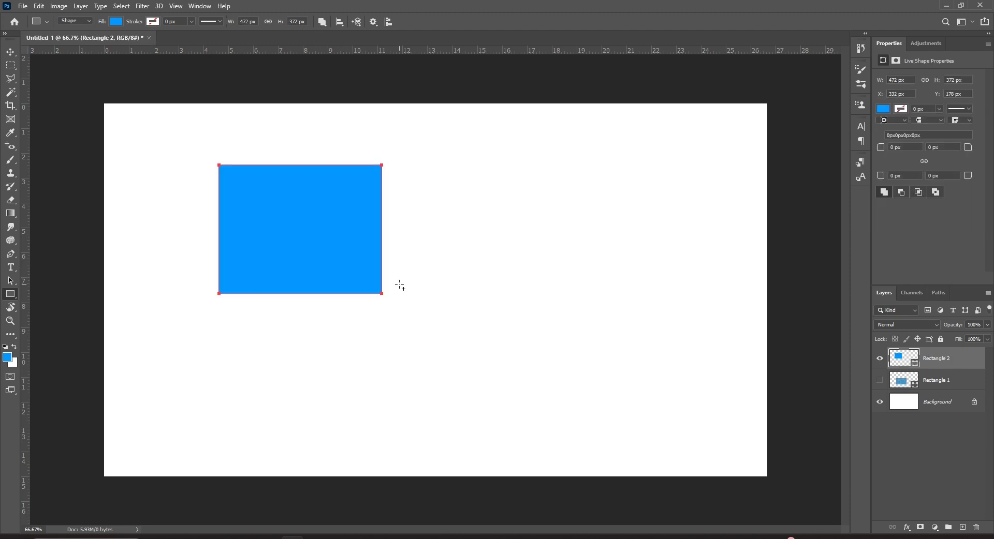
drag(487, 215, 354, 279)
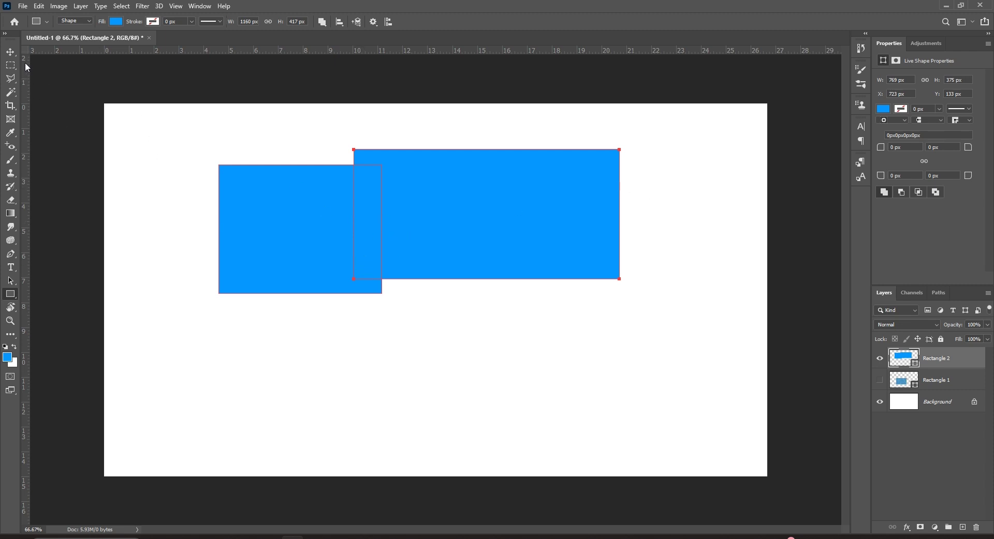
Step: Move the combined two-rectangle shape around the canvas, leaving it slightly right of and below its original position
key(v)
drag(458, 242, 473, 293)
drag(391, 298, 412, 238)
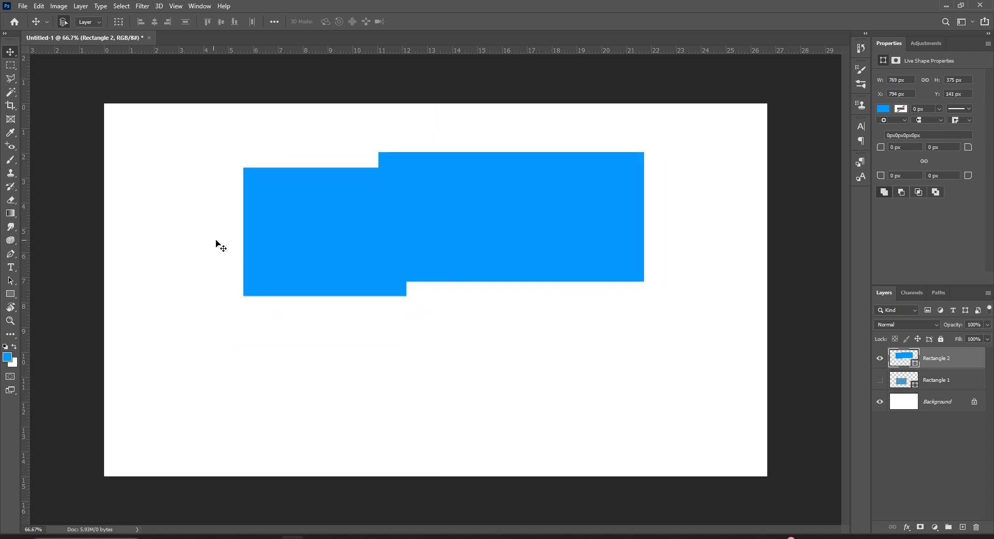
Step: Set the larger rectangle's path operation to Subtract Front Shape, and change it to Intersect Shape Areas
click(13, 295)
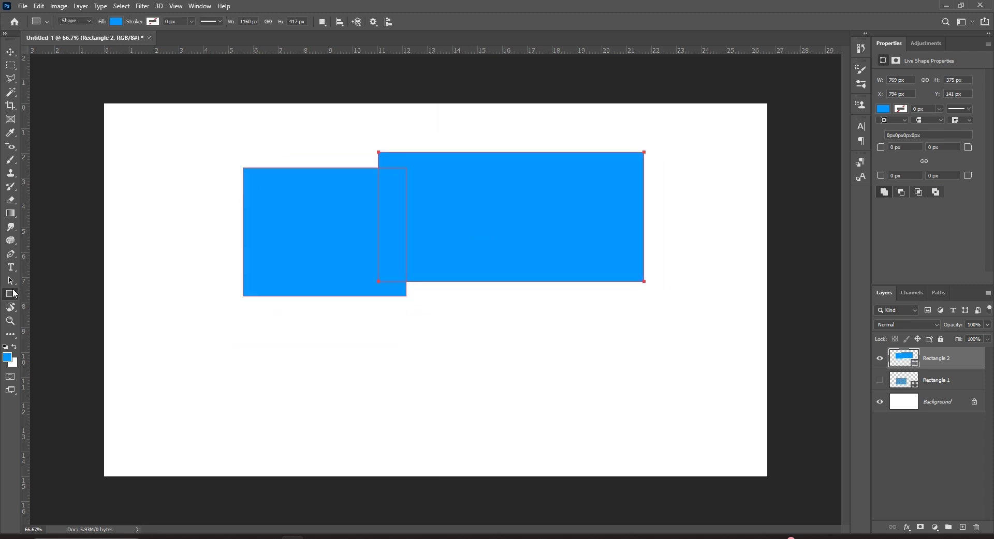
click(327, 22)
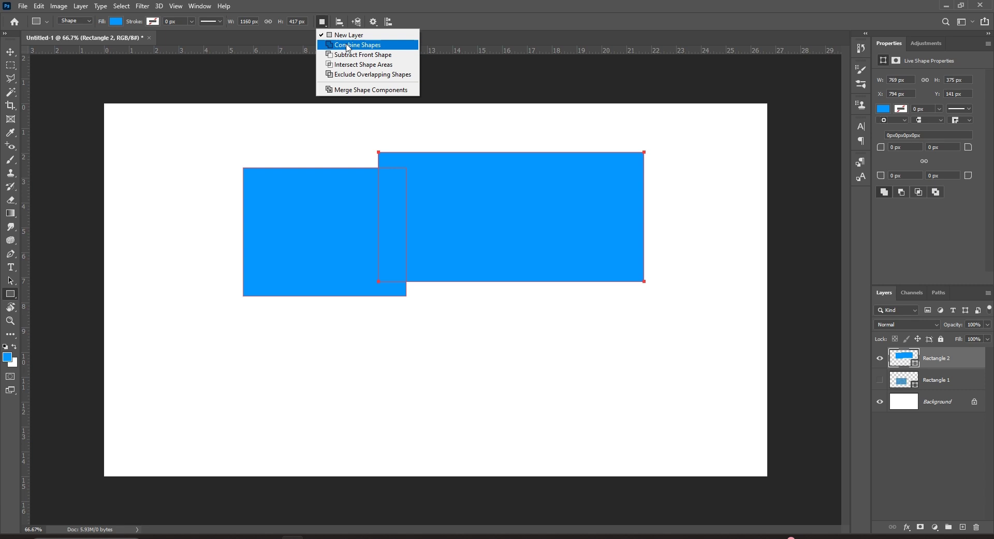
click(387, 60)
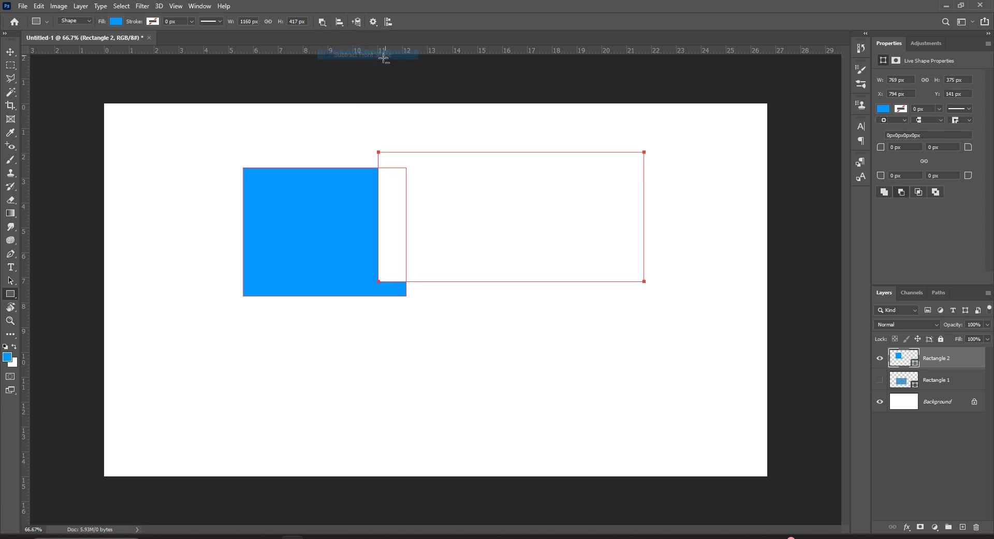
click(323, 21)
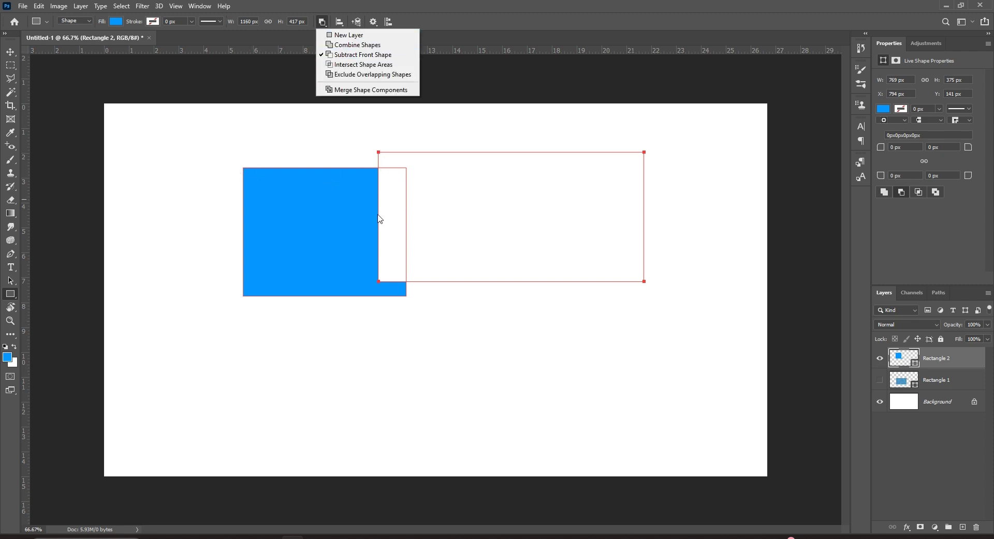
click(367, 65)
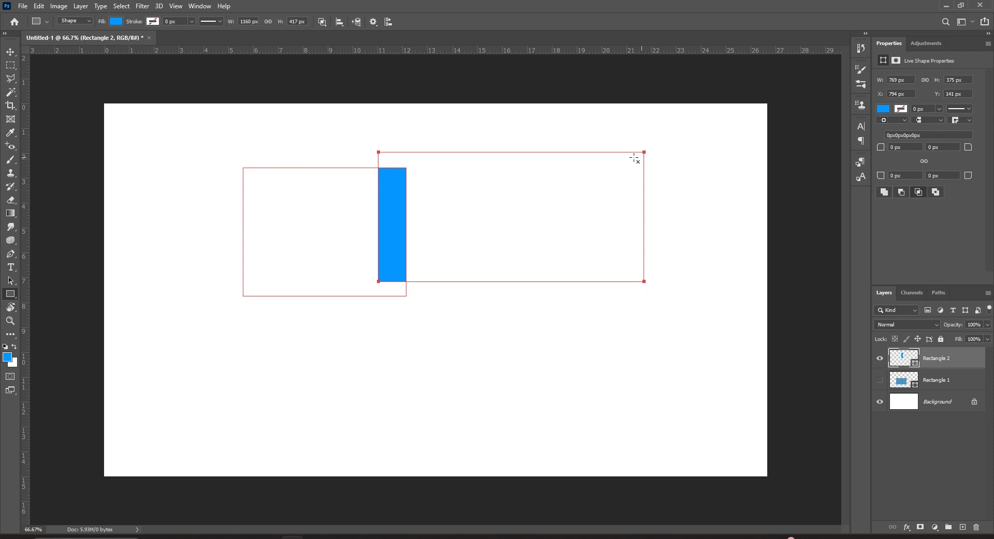
Step: Change the larger rectangle's path operation to Exclude Overlapping Shapes
click(323, 23)
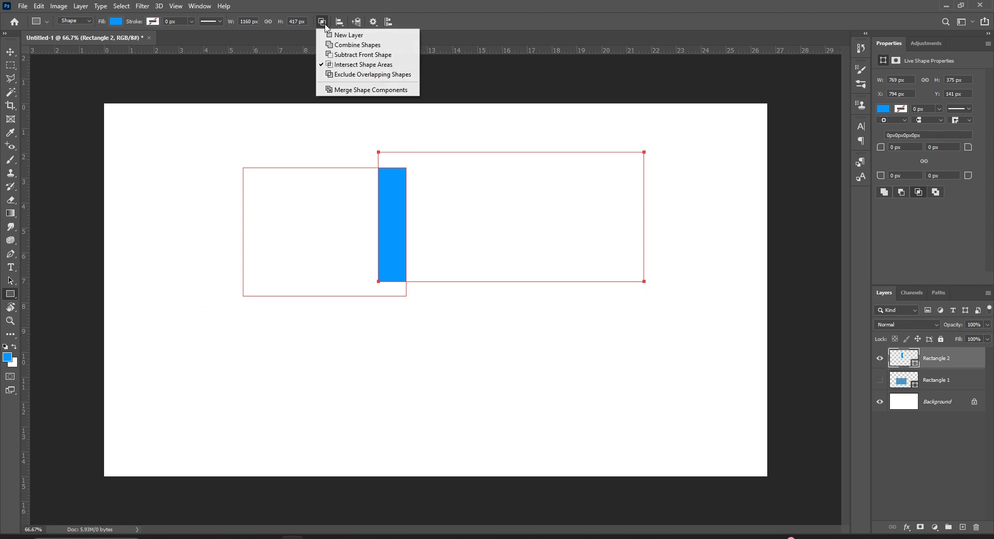
click(366, 75)
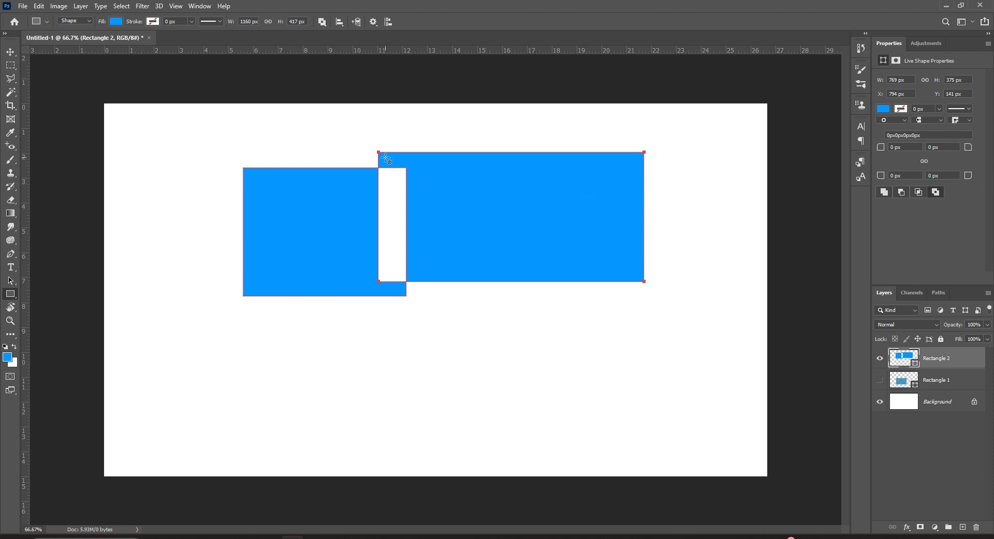
click(322, 22)
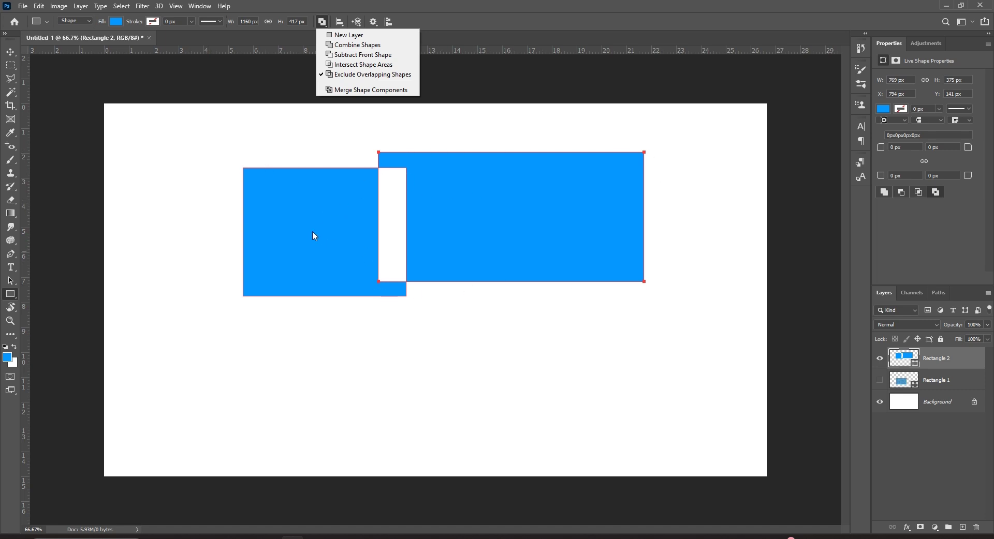
click(30, 300)
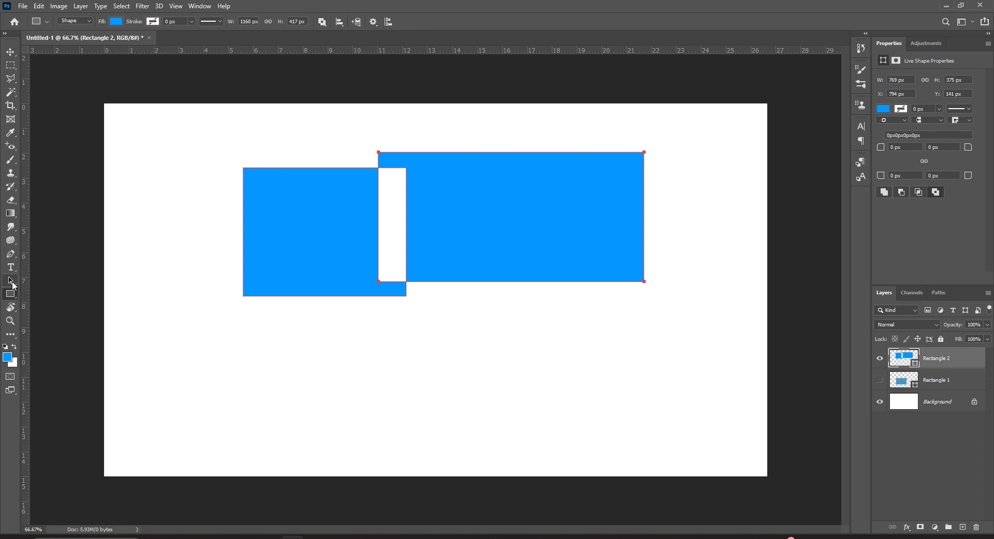
Step: Select the larger rectangle's path and merge the two overlapping rectangles' shape components into a regular path
click(291, 222)
click(498, 310)
drag(10, 281, 32, 285)
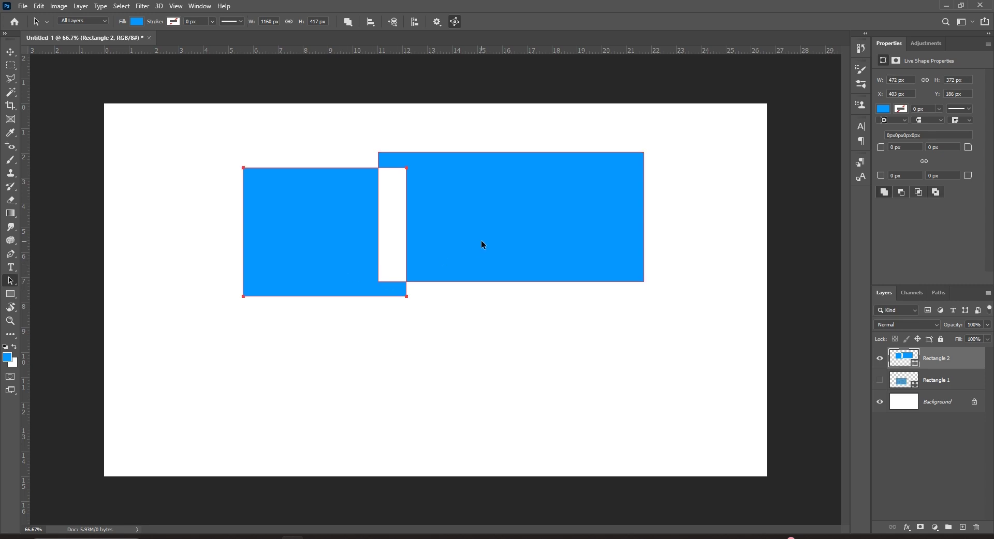
click(495, 233)
click(348, 21)
click(380, 91)
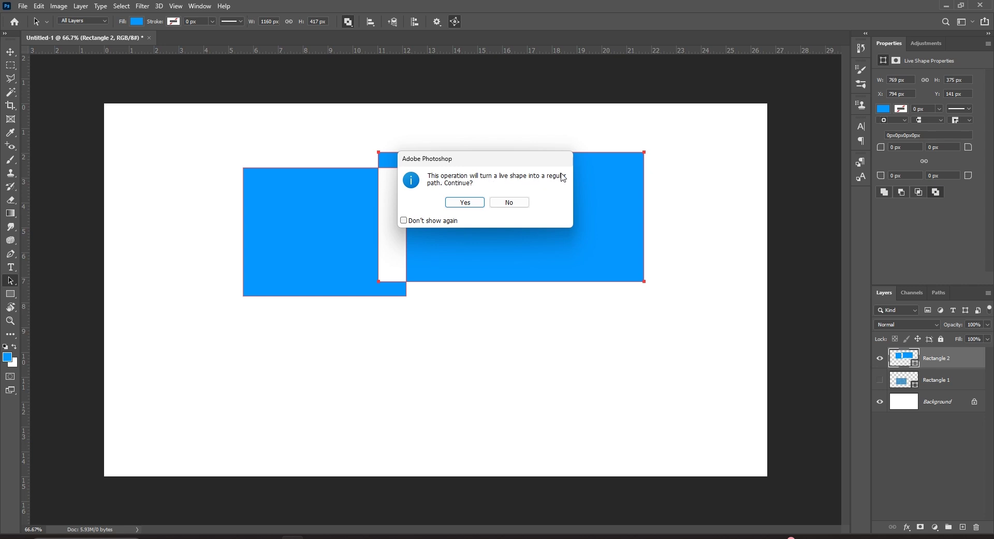
click(465, 203)
Step: Select the merged shape to check its outline, and undo the merge
click(467, 256)
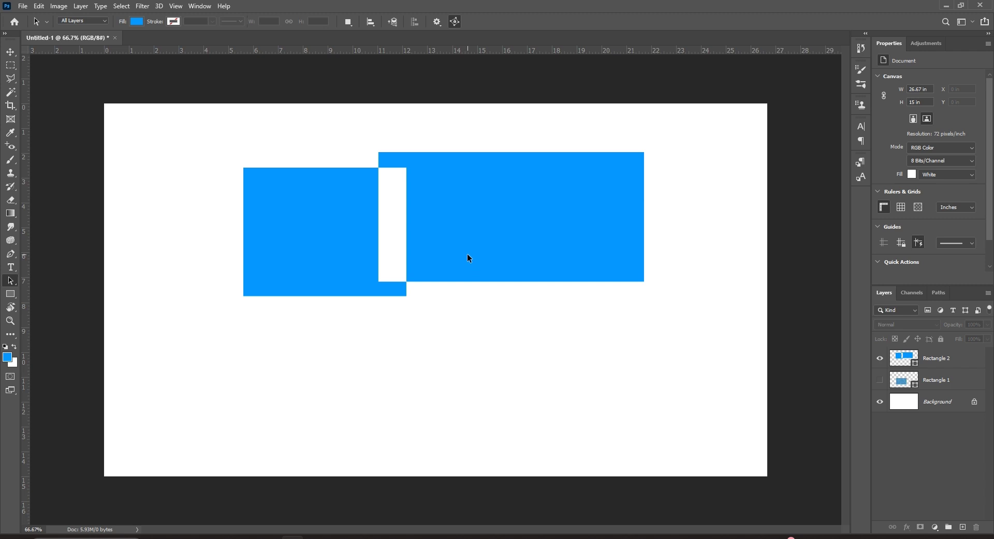
click(429, 338)
click(303, 232)
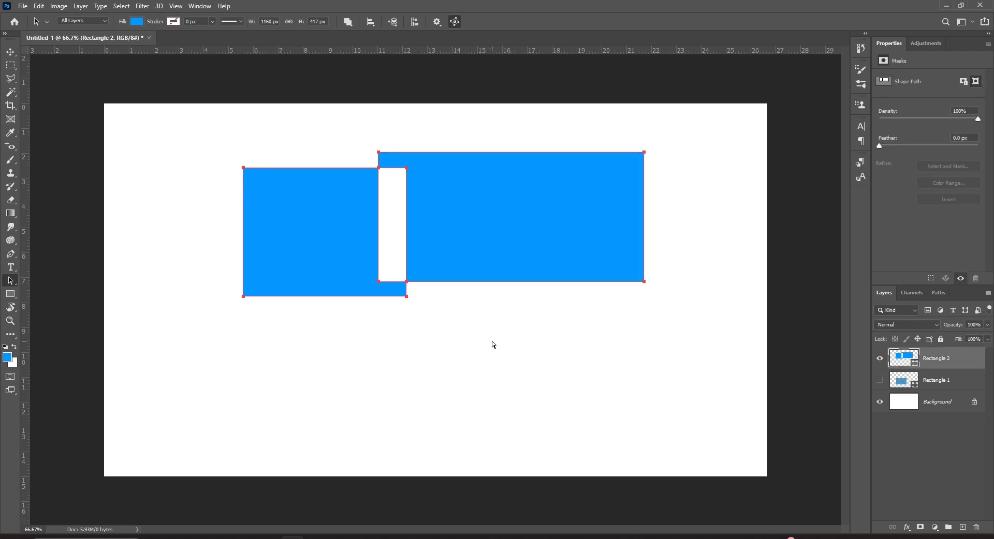
key(ctrl+z)
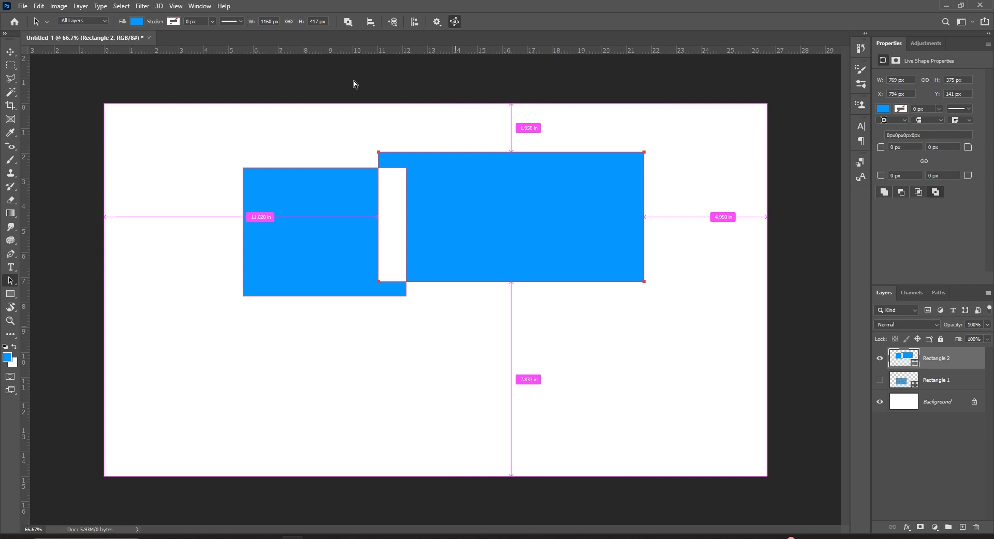
Step: Move the smaller rectangle down and right, and the larger one down and slightly left, so that they overlap more
click(330, 322)
click(309, 246)
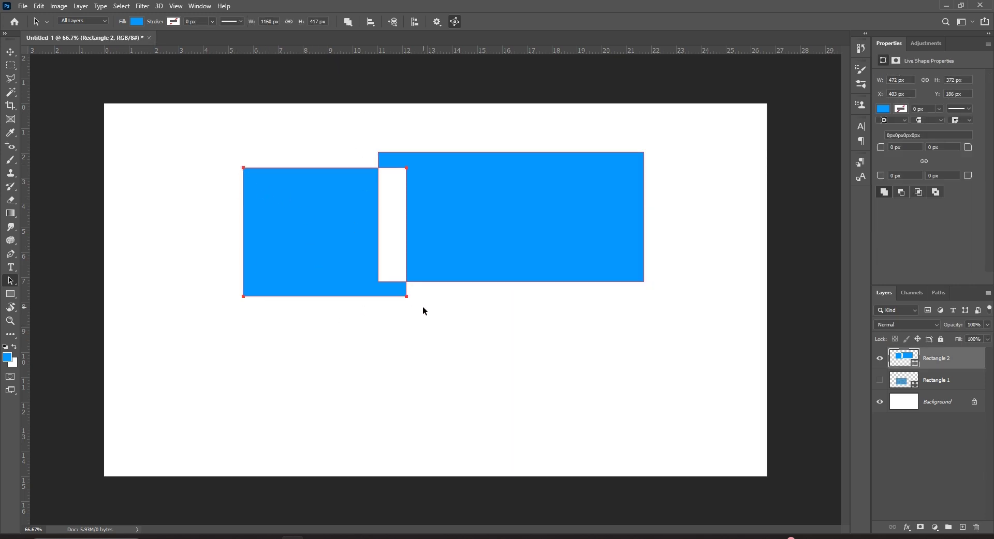
drag(297, 240, 360, 327)
click(557, 234)
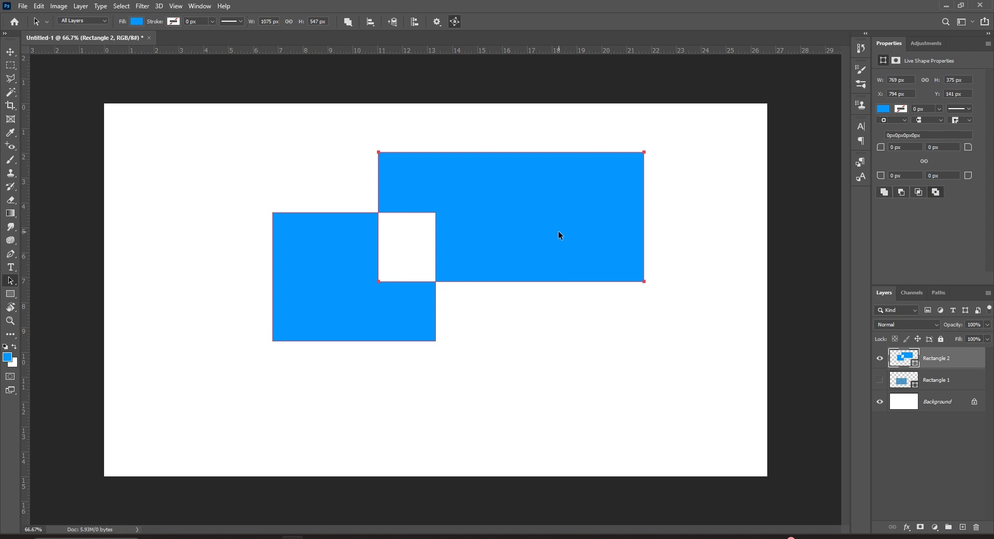
drag(529, 232, 520, 267)
Step: Merge the two rectangles' shape components into a regular path and move the merged shape up and left
click(348, 22)
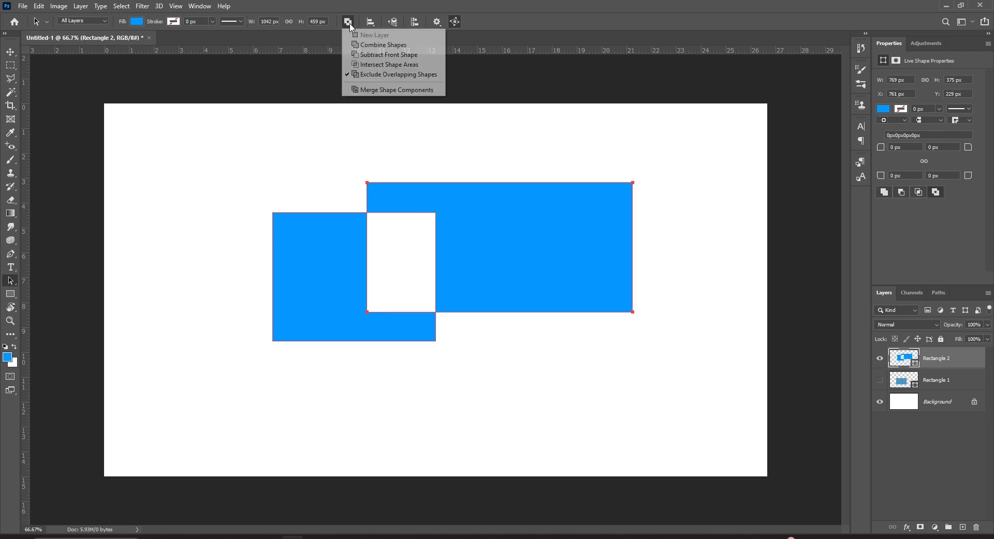
click(384, 90)
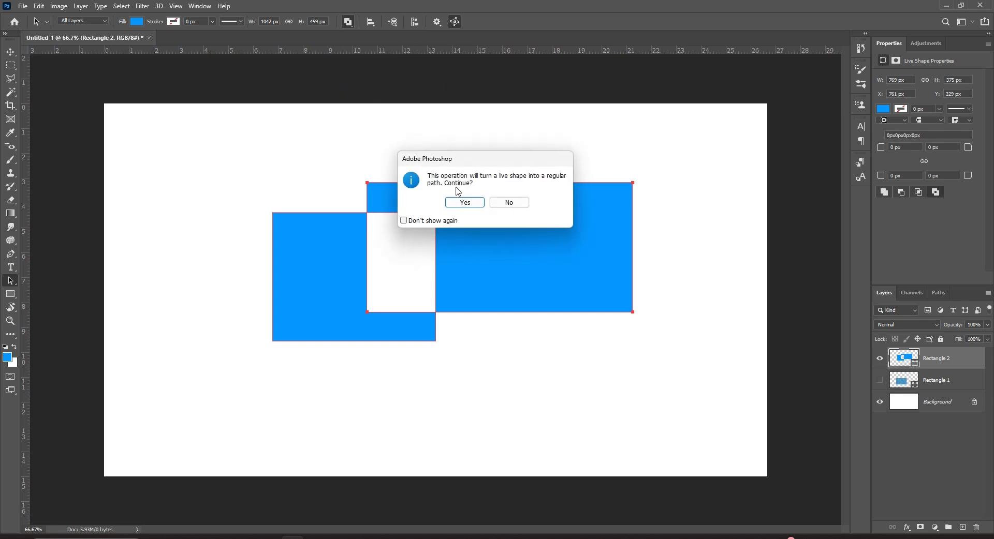
click(472, 204)
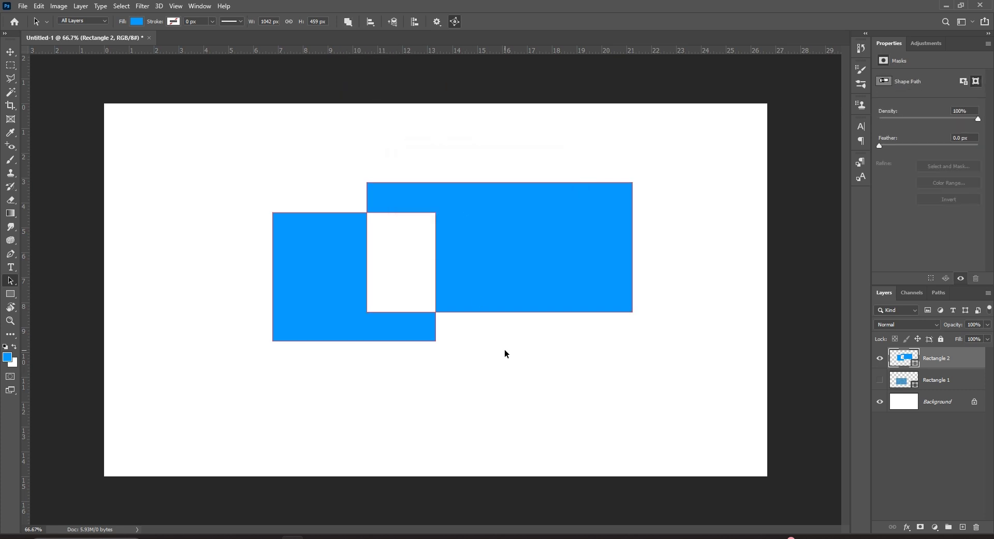
drag(539, 259, 487, 266)
click(349, 23)
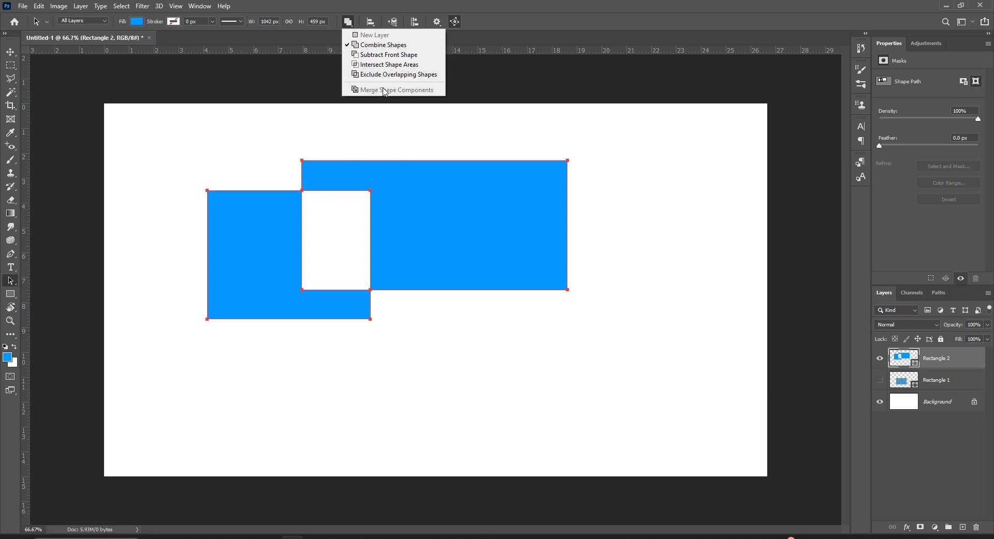
click(666, 275)
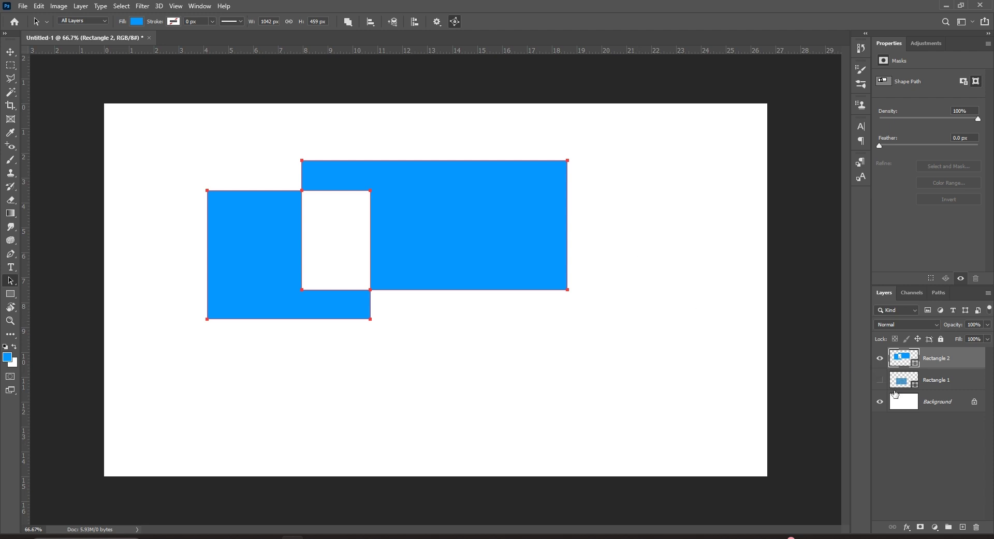
Step: Hide the Rectangle 2 layer and, with Combine Shapes, draw six separate rectangles across the canvas at staggered heights
click(882, 359)
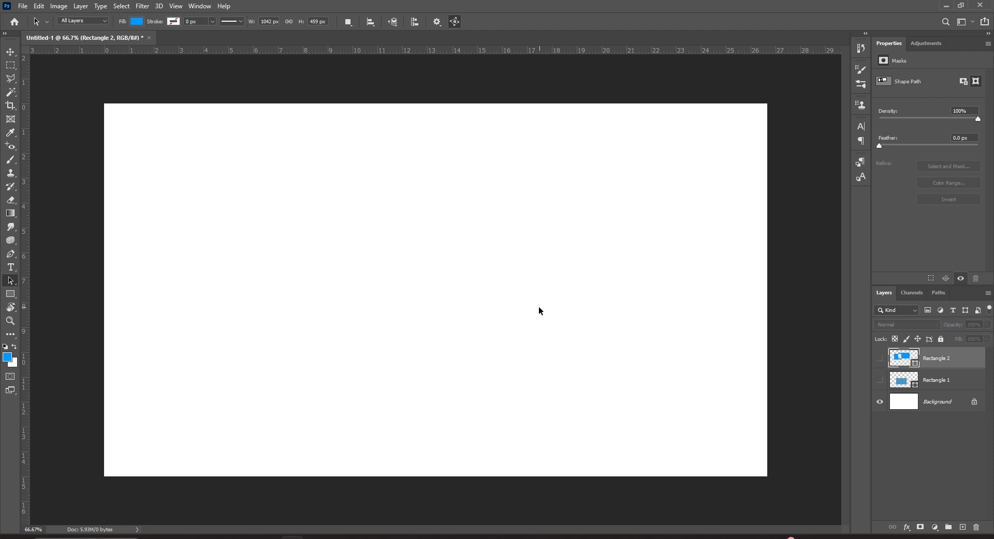
click(371, 22)
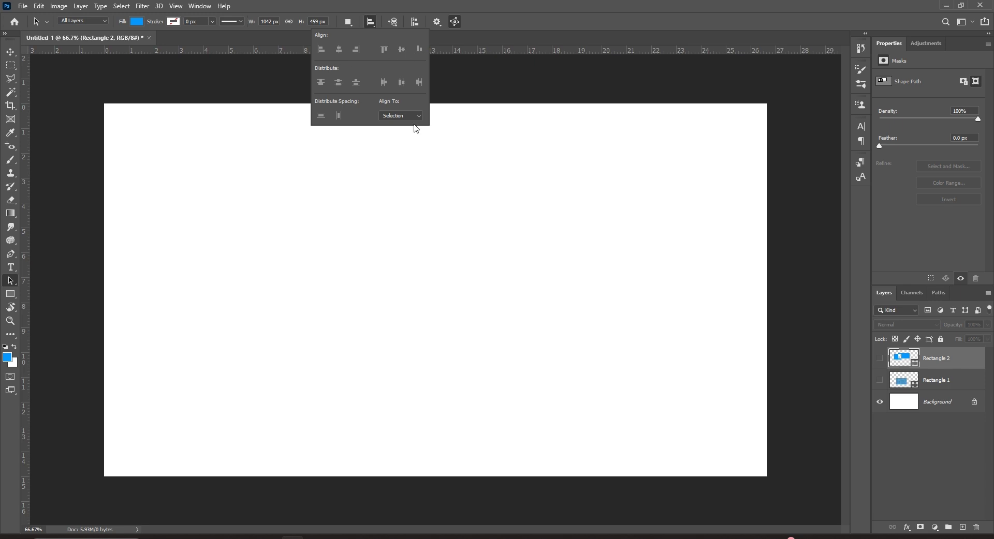
click(10, 294)
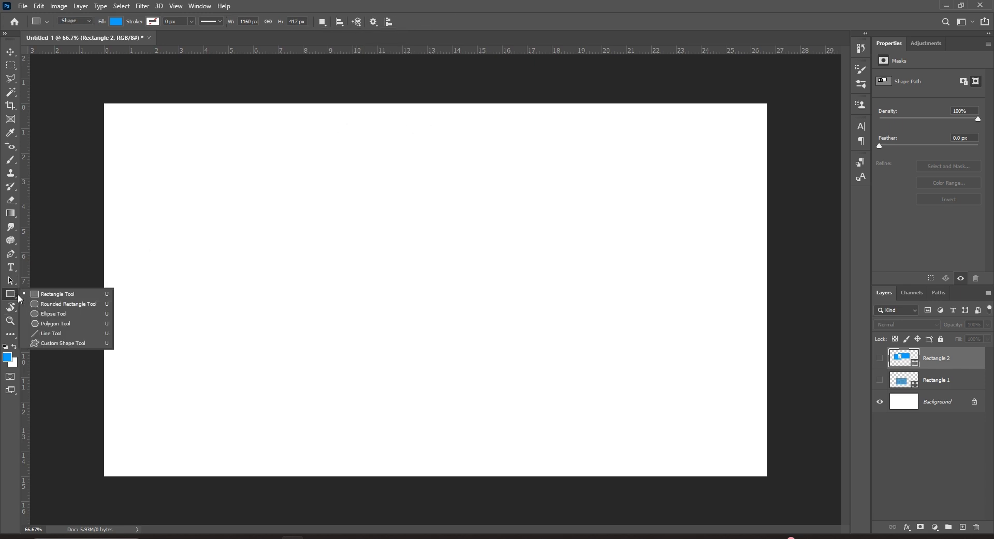
click(67, 296)
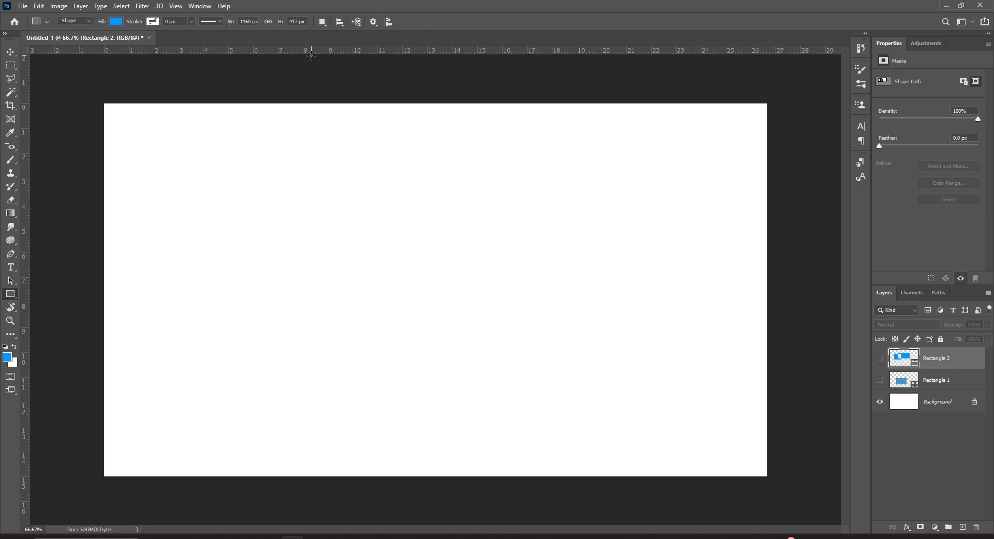
click(322, 22)
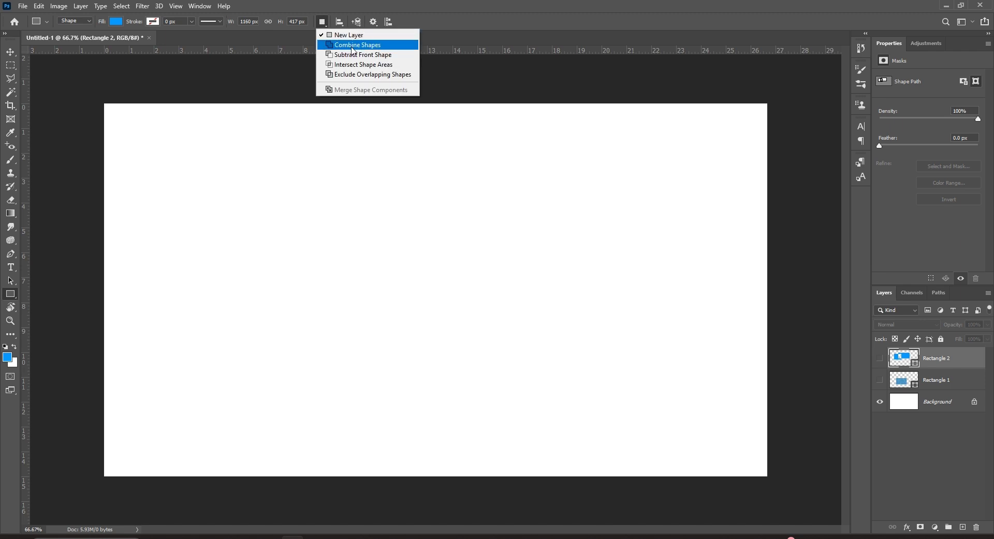
click(354, 51)
drag(179, 214, 203, 245)
drag(262, 231, 288, 264)
drag(321, 202, 373, 268)
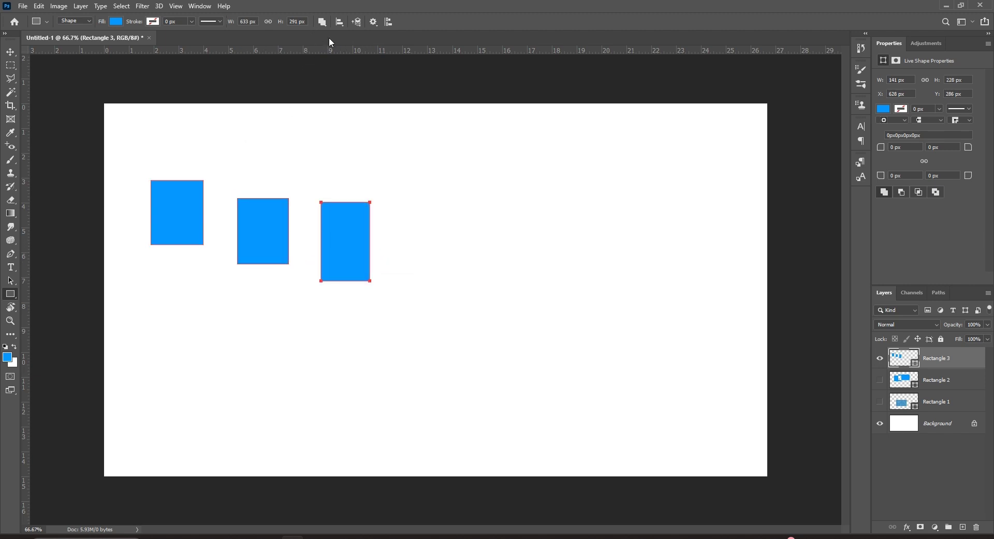
drag(397, 227, 456, 295)
drag(540, 245, 594, 324)
drag(639, 251, 659, 292)
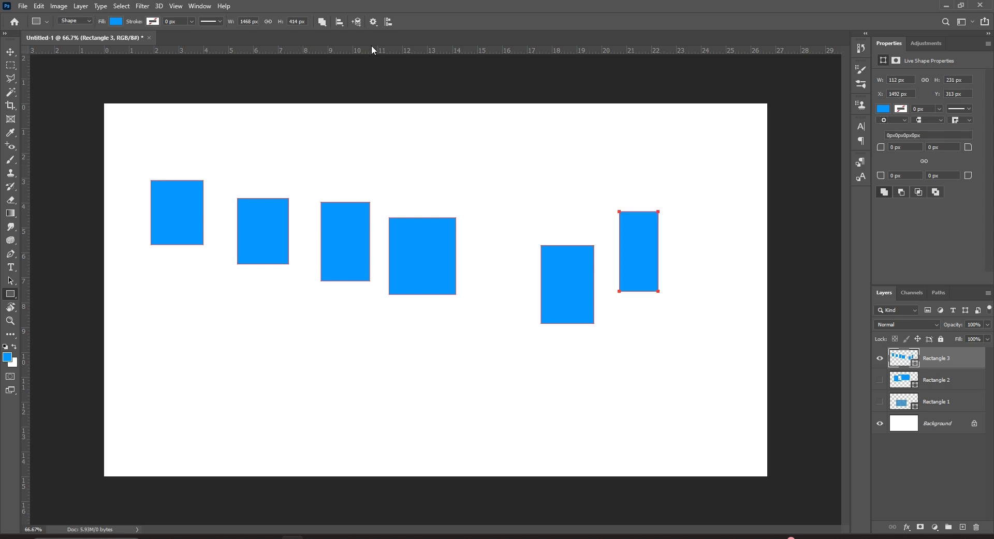
Step: Look through the path arrangement options, and set Align To to Canvas and back to Selection
click(357, 22)
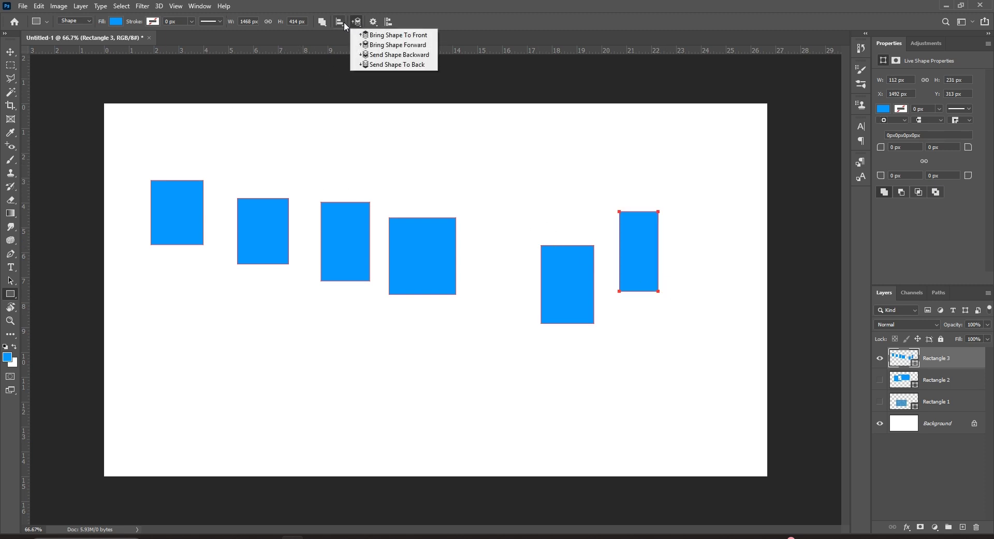
click(343, 22)
click(343, 21)
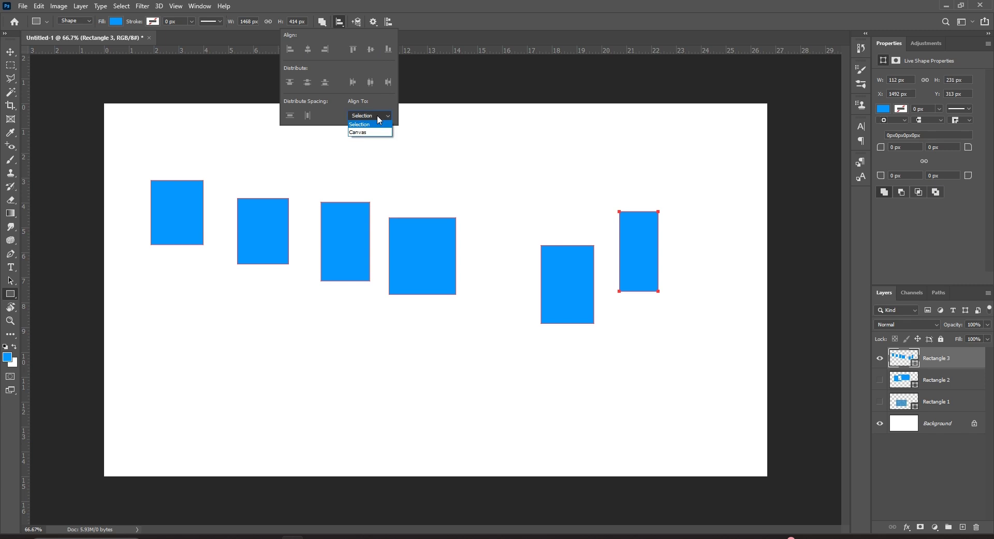
click(369, 132)
click(373, 114)
click(372, 125)
Step: Select all six rectangles with the Path Selection tool and align them by top edges, followed by vertical centers
click(11, 281)
click(40, 282)
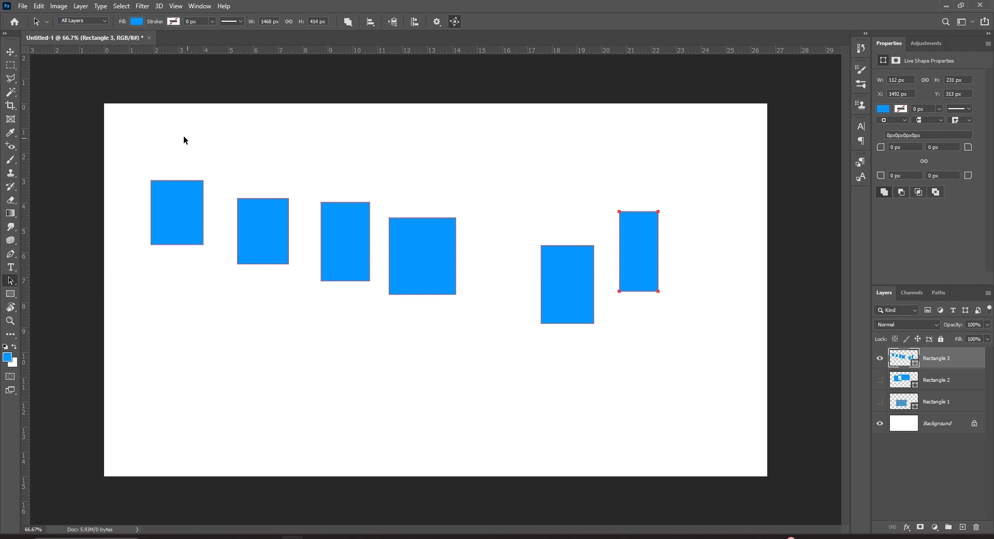
drag(195, 178, 658, 256)
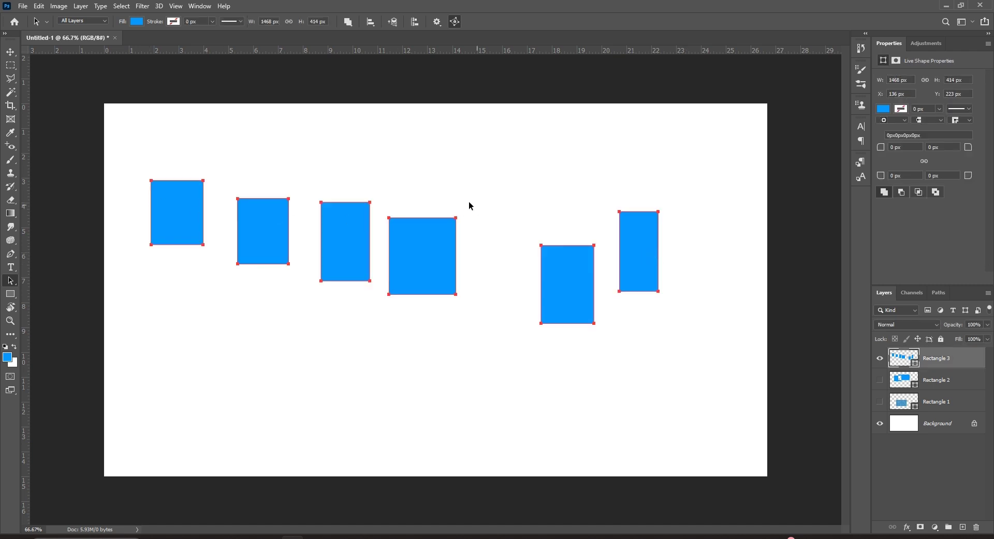
click(371, 22)
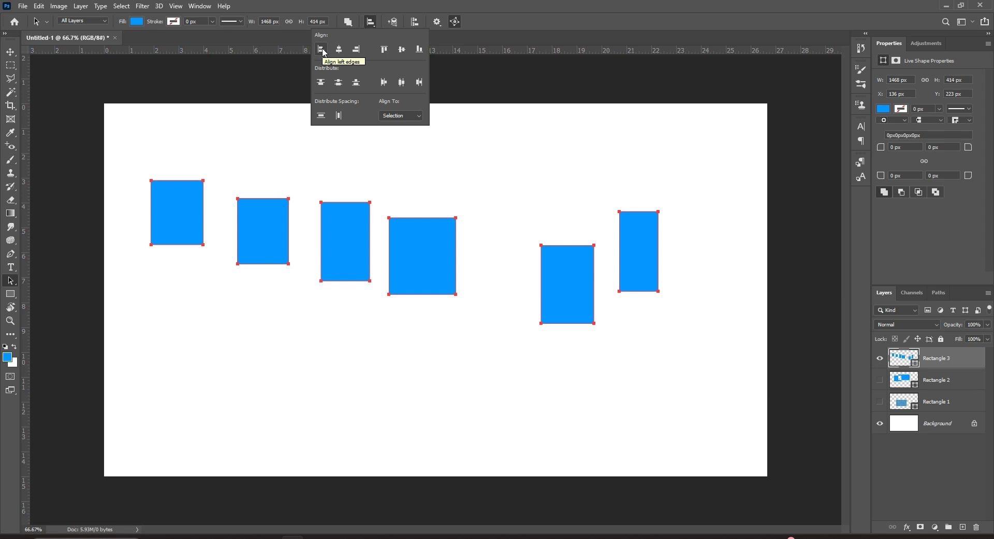
click(388, 54)
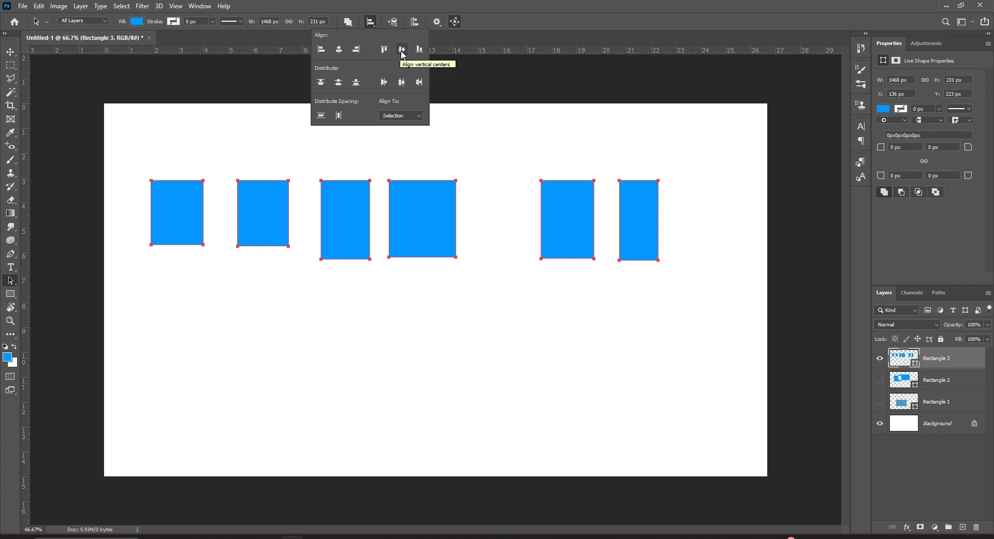
click(402, 54)
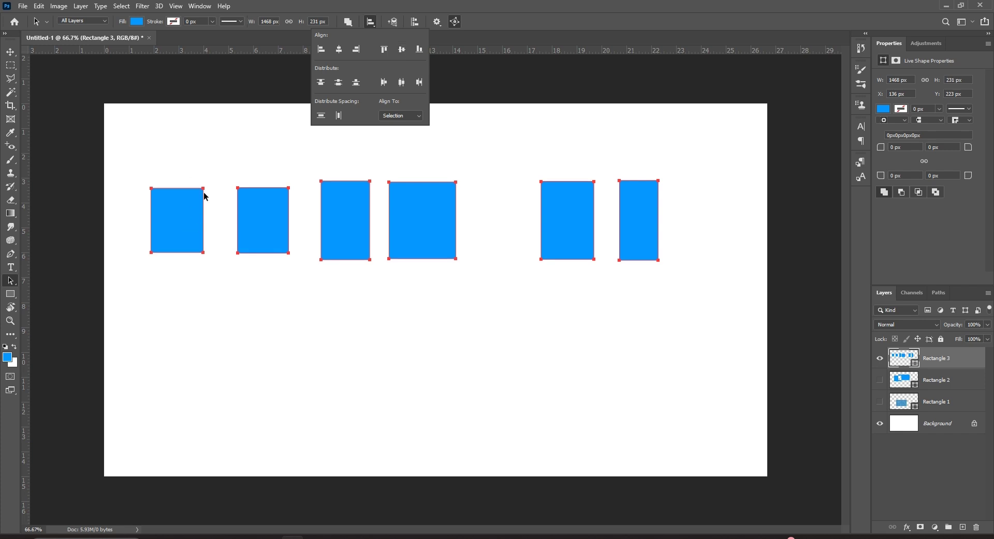
Step: Stagger the rectangles in two rows, moving the first, third and fifth up and the second, fourth and sixth down
click(226, 317)
click(182, 215)
drag(182, 224, 184, 169)
drag(259, 237, 258, 363)
click(336, 228)
drag(333, 222, 313, 173)
drag(415, 325, 416, 324)
drag(567, 244, 532, 195)
drag(638, 237, 639, 362)
Step: Select all six staggered rectangles and align them by vertical centers, followed by bottom edges
drag(118, 114, 706, 423)
click(371, 23)
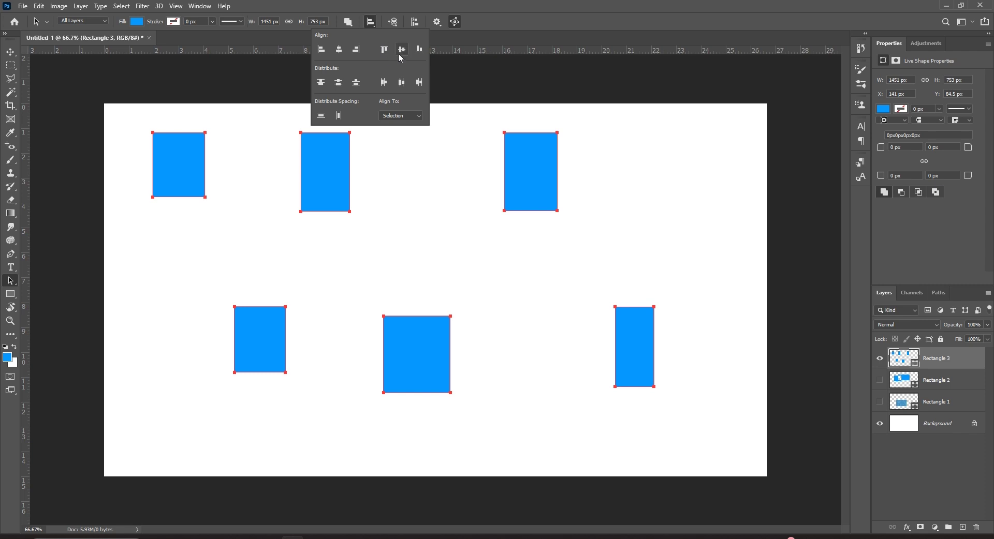
click(401, 50)
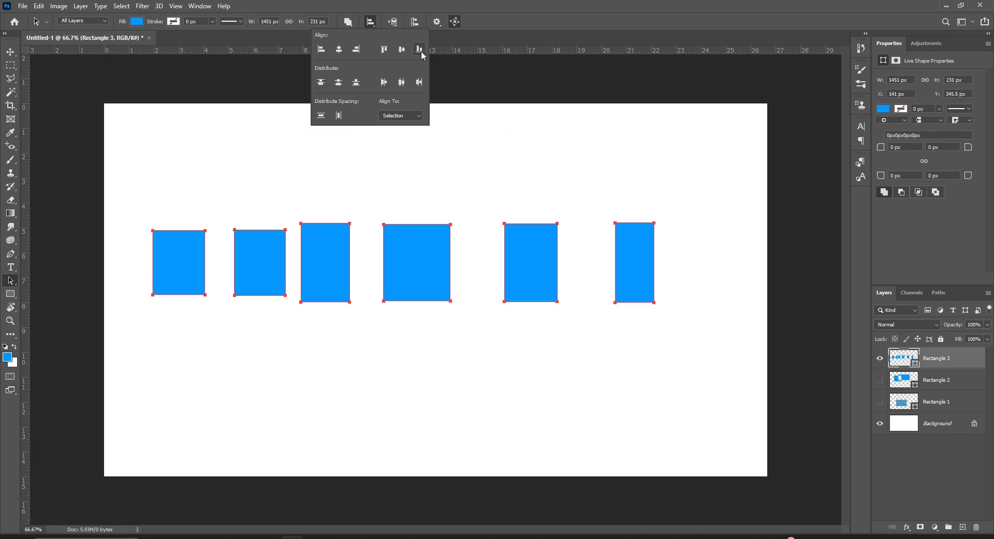
click(422, 55)
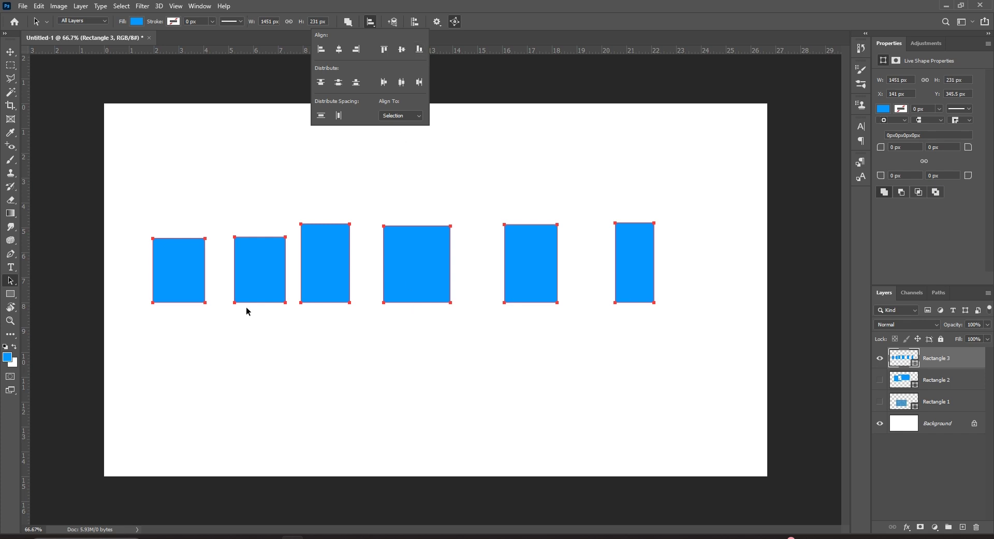
Step: Move the whole row of rectangles up and place the third rectangle below the others
drag(187, 260, 187, 186)
click(274, 334)
click(323, 208)
drag(324, 206, 323, 324)
Step: Select all six rectangles again and align them by bottom edges, followed by top edges
drag(133, 138, 722, 300)
click(370, 23)
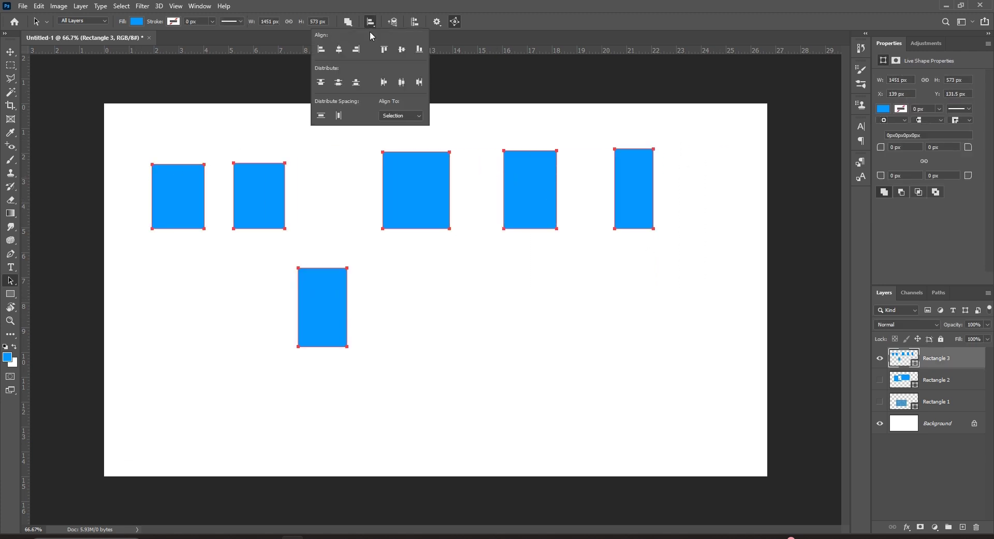
click(418, 50)
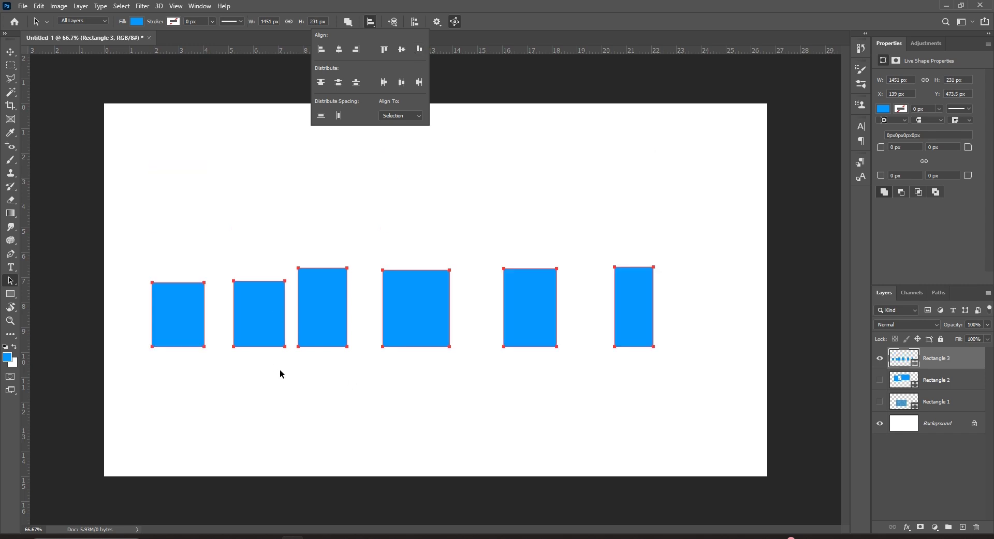
click(384, 49)
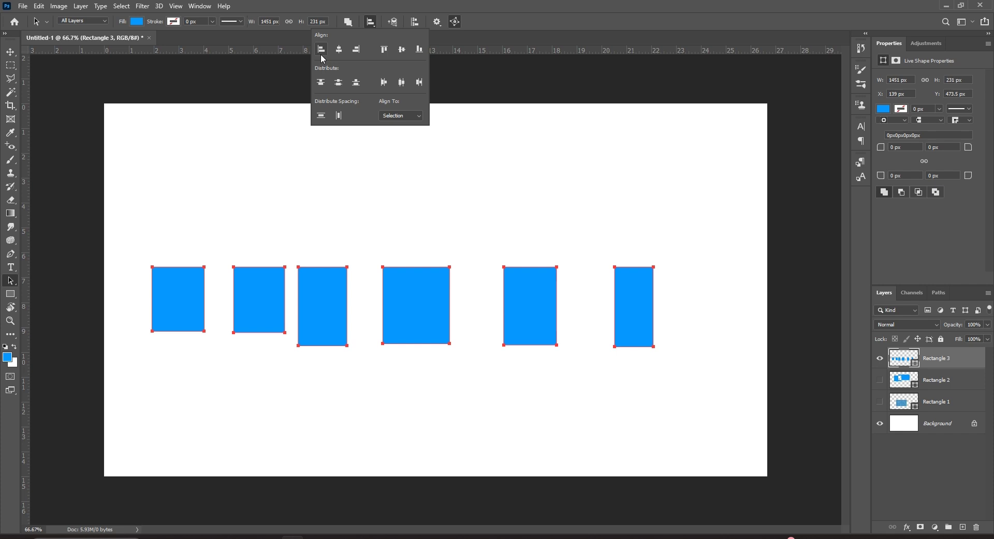
Step: Move the row of rectangles up, place the second and third at different heights below, and shift the fourth up to the canvas's top edge
click(182, 220)
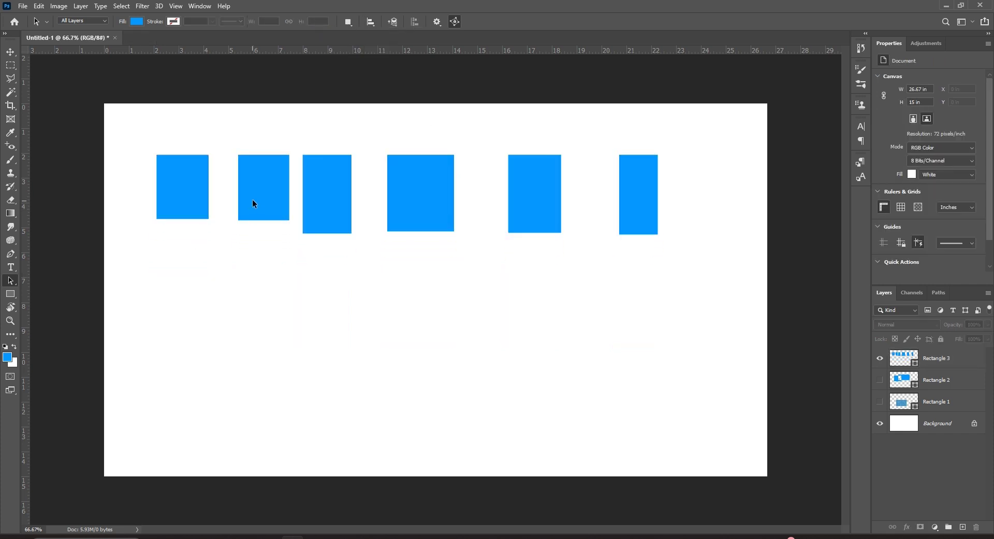
click(260, 200)
drag(262, 201, 218, 340)
click(324, 212)
drag(326, 204, 314, 447)
click(343, 318)
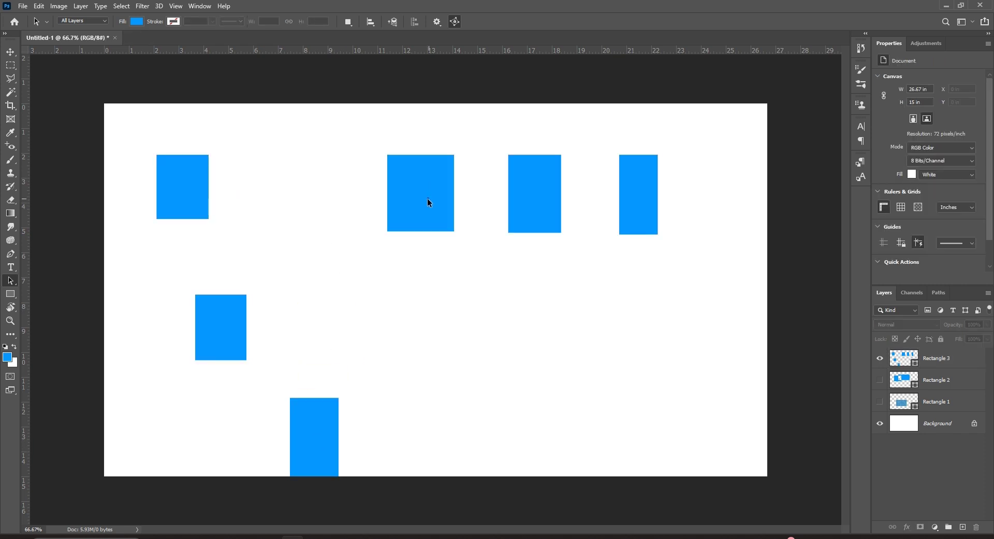
drag(425, 198, 381, 146)
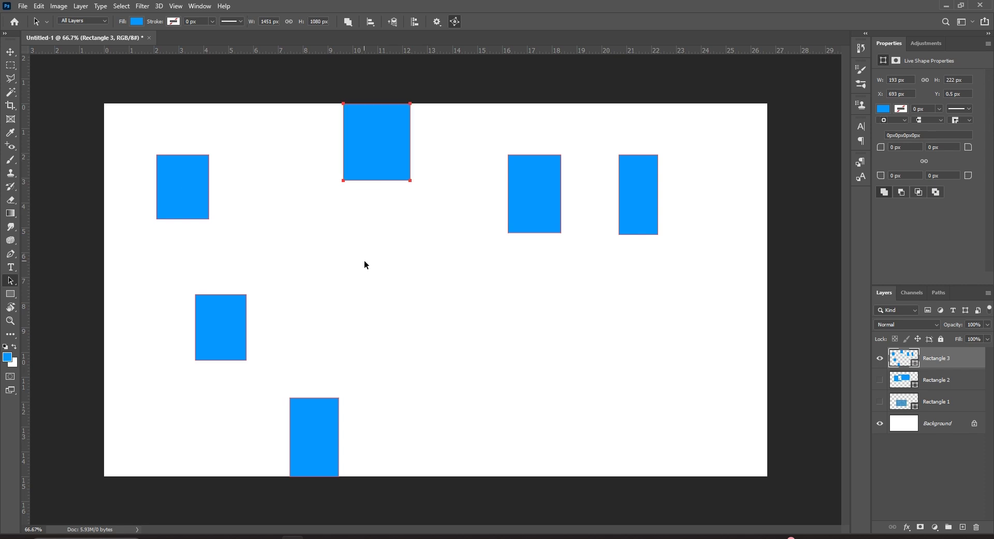
click(364, 260)
Step: Select all six scattered rectangles and align them in turn by left edges, right edges and horizontal centers
drag(120, 104, 738, 428)
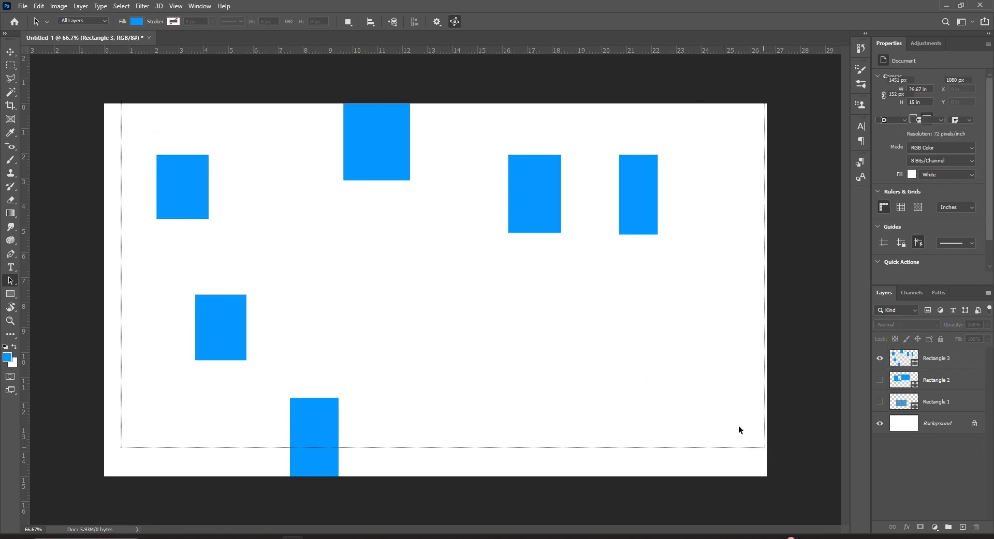
click(370, 21)
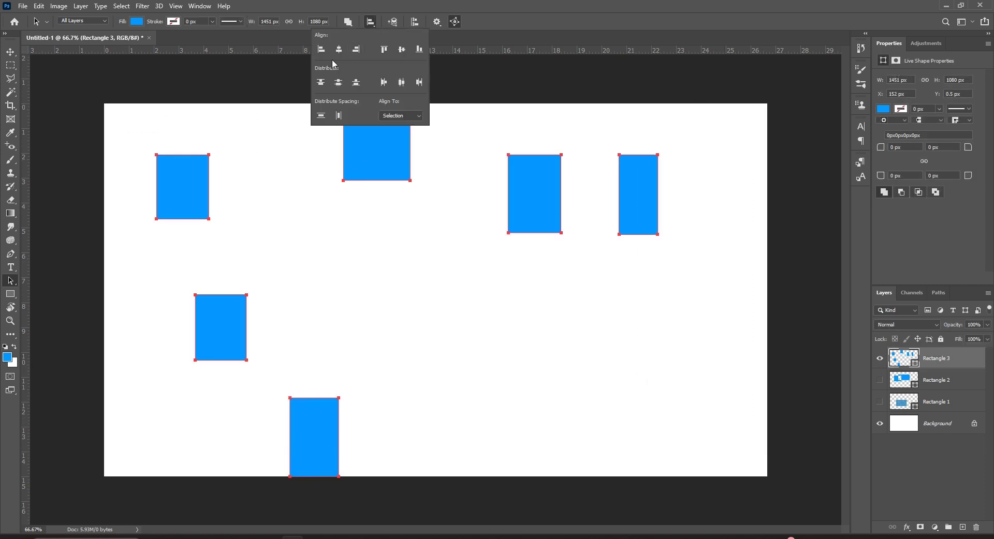
click(321, 50)
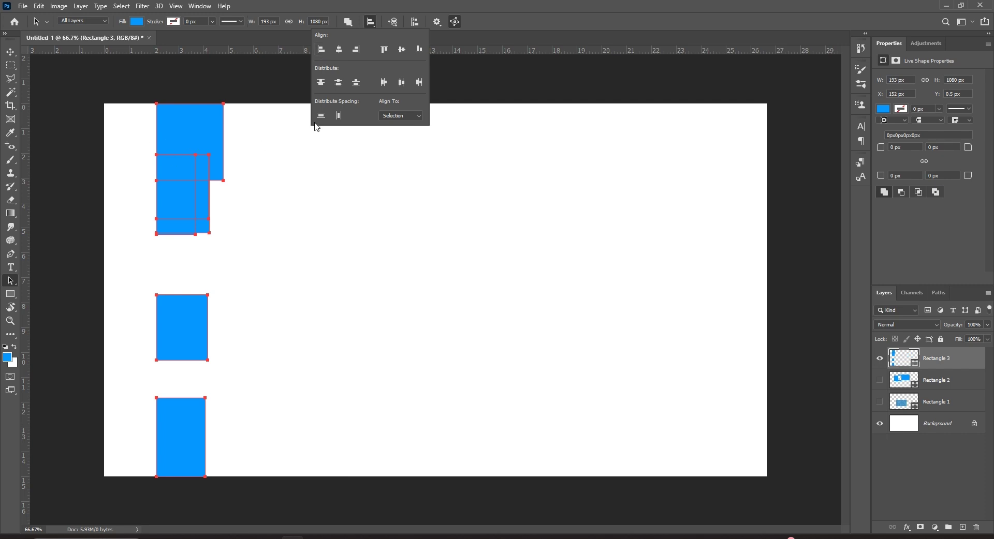
click(356, 50)
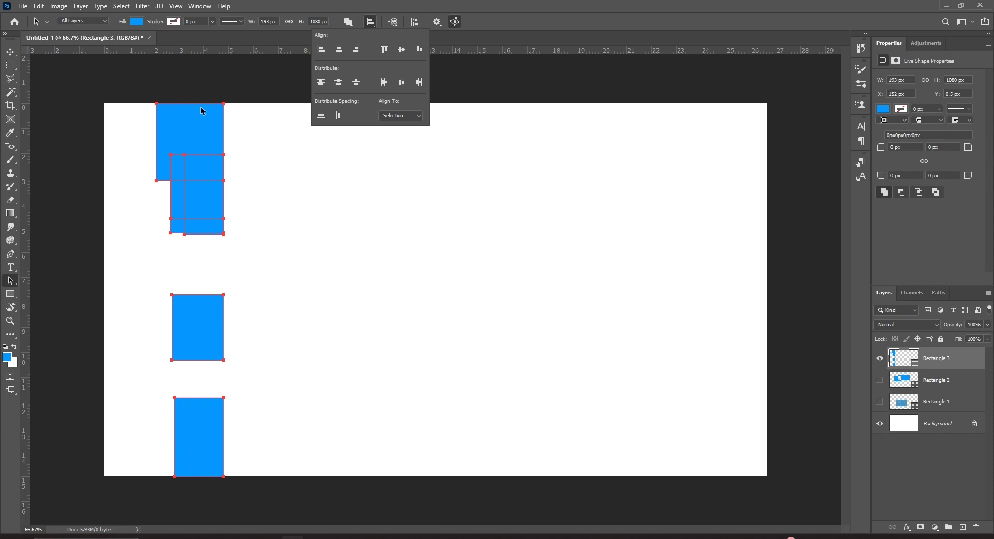
click(340, 50)
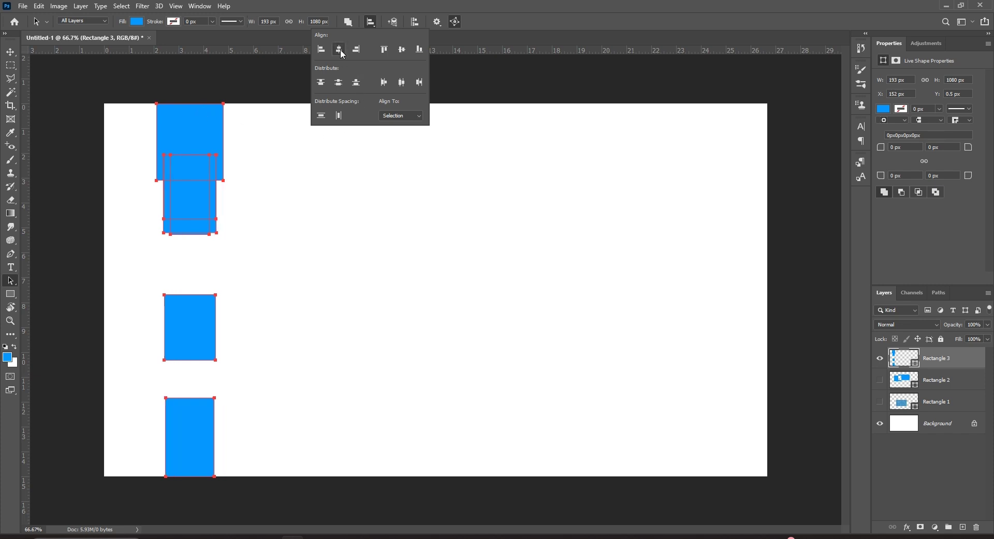
Step: Distribute the six aligned rectangles by top edges, followed by vertical centers, and deselect them
click(321, 83)
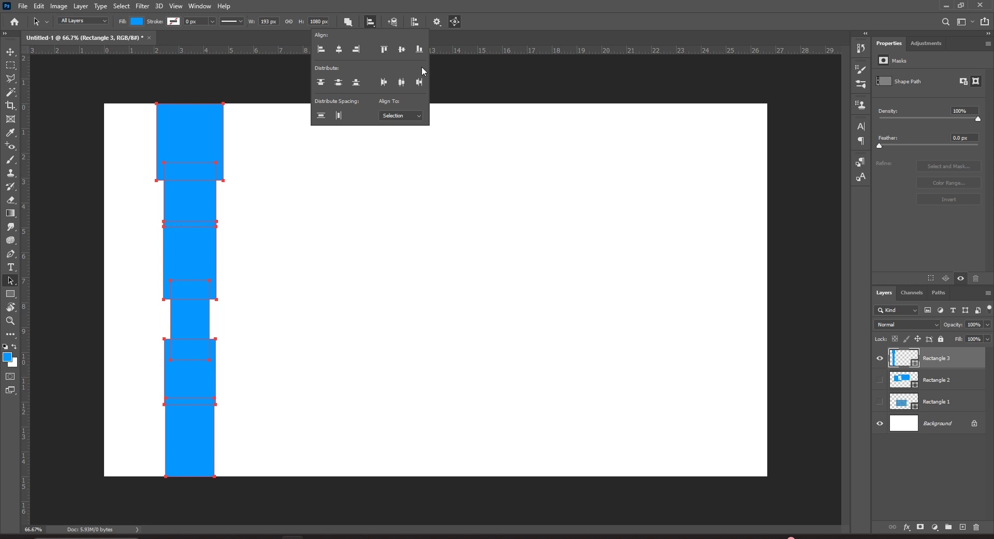
click(355, 83)
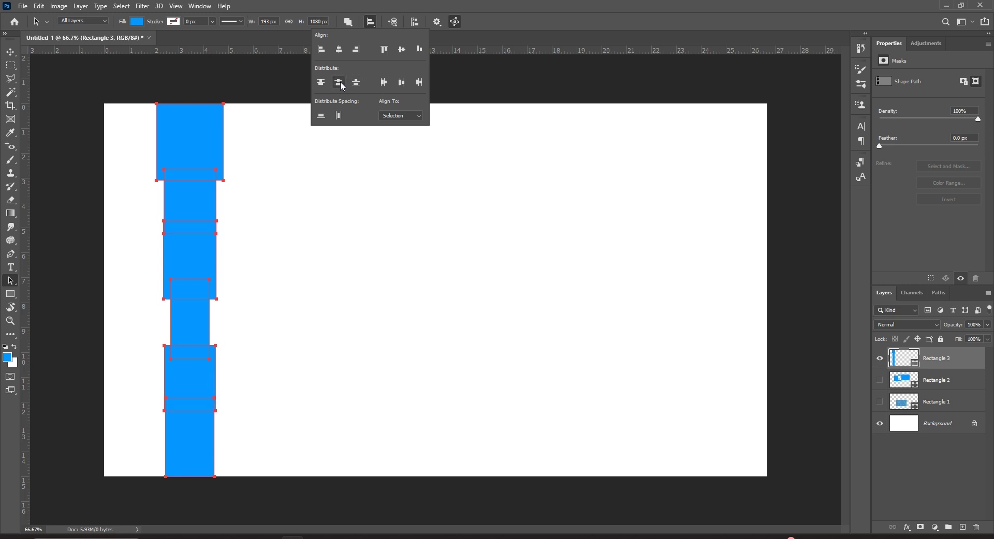
click(295, 278)
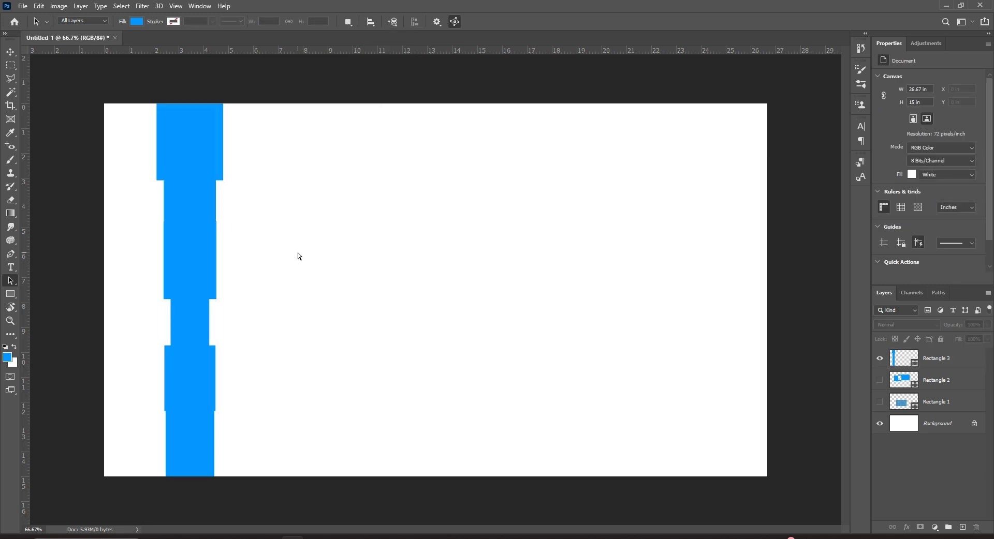
Step: Undo both vertical distributions and the horizontal centers alignment
key(ctrl+z)
key(ctrl+z)
key(ctrl+z)
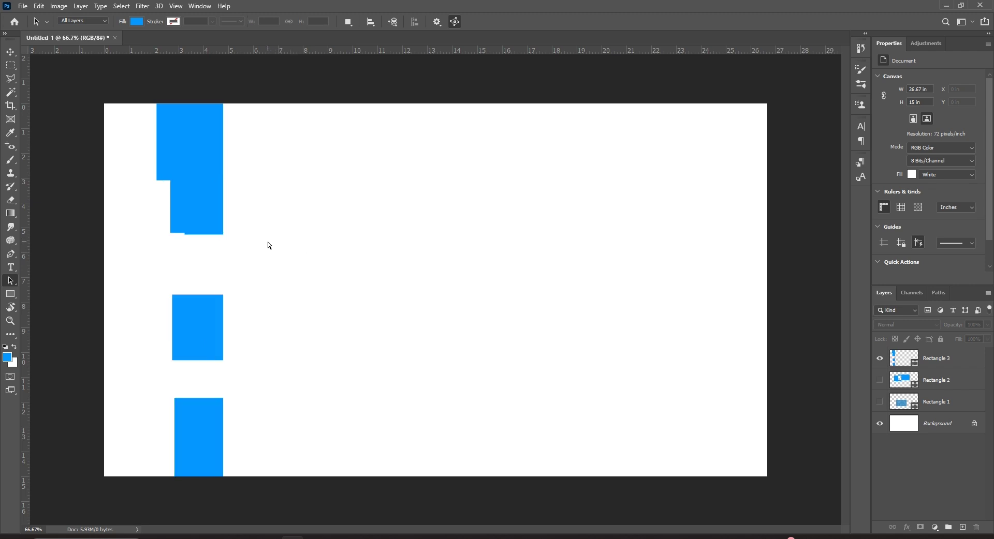
Step: Separate the overlapping rectangles, placing two near the canvas's middle, one on its right side, and the widest slightly lower and further right
drag(199, 196, 366, 237)
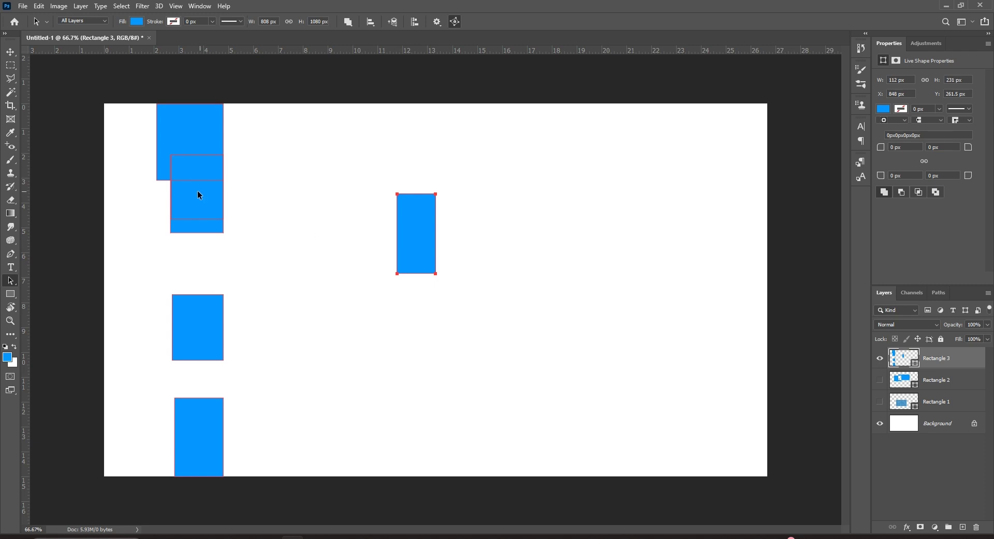
drag(199, 201, 412, 385)
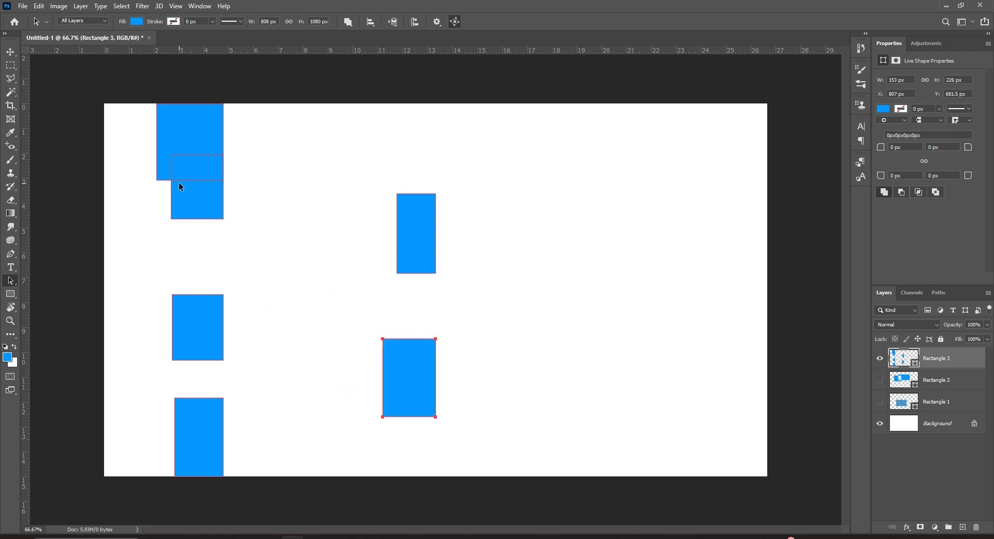
drag(205, 211, 609, 369)
click(216, 149)
drag(216, 147, 258, 200)
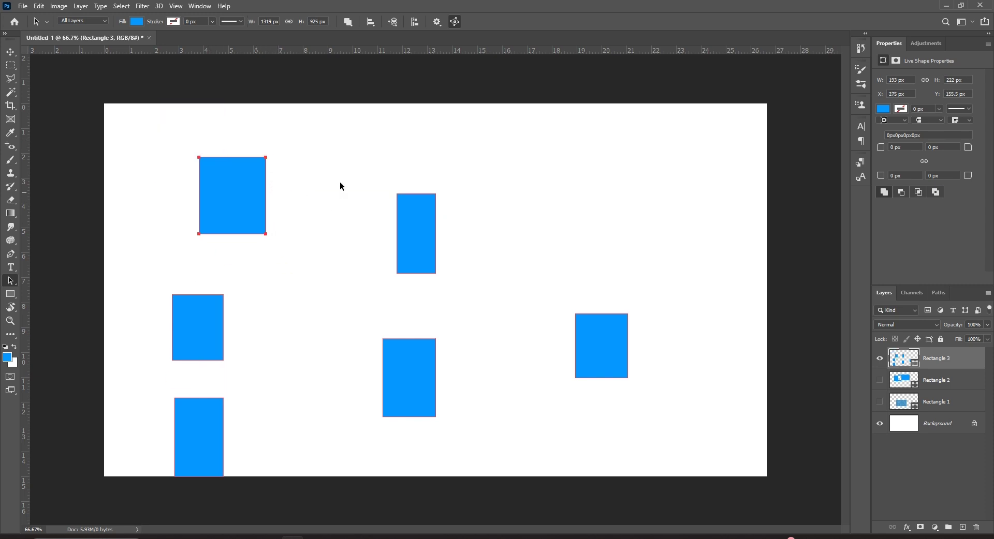
click(204, 152)
Step: Spread the four lower rectangles across the canvas, shifting one further left and the other three further right
drag(127, 143, 734, 529)
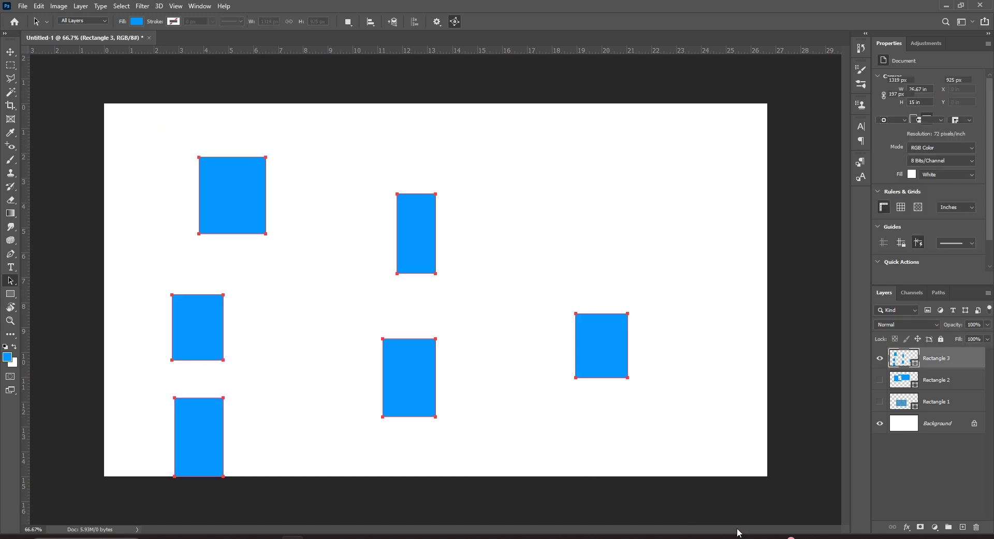
drag(218, 441, 320, 417)
click(275, 427)
click(196, 325)
drag(204, 326, 154, 361)
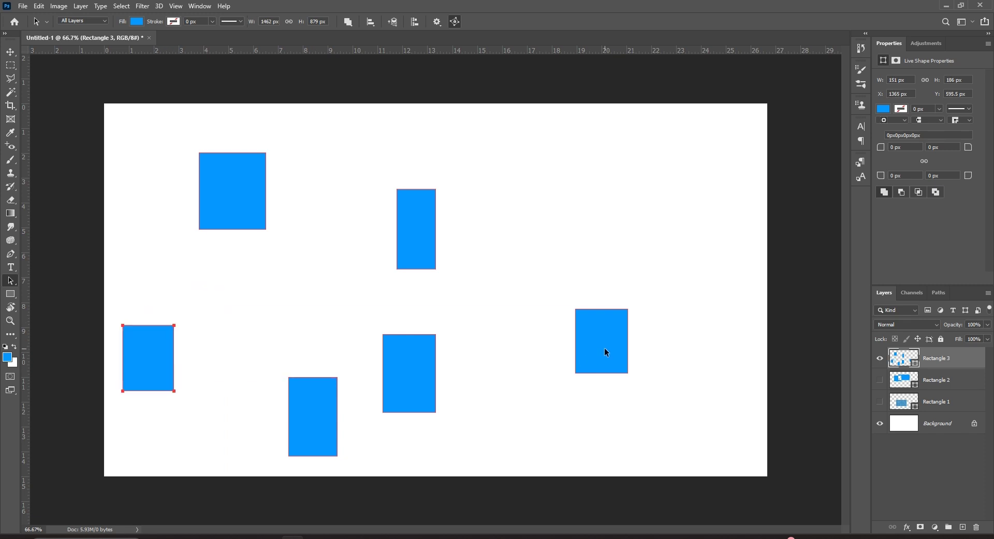
drag(596, 341, 699, 388)
drag(426, 379, 566, 387)
click(508, 232)
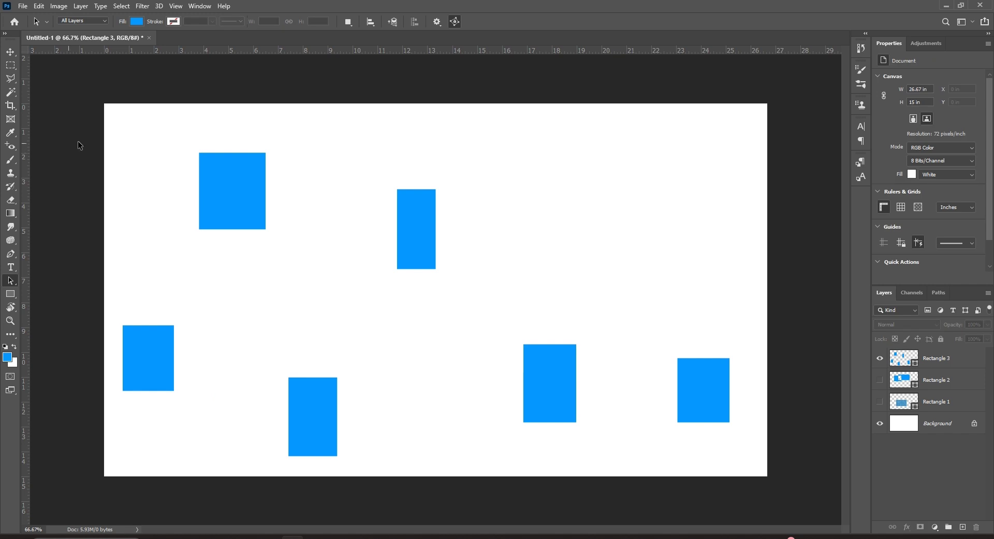
Step: Select all six spread-out rectangles and distribute them in turn by top edges, vertical centers and bottom edges
drag(123, 136, 769, 468)
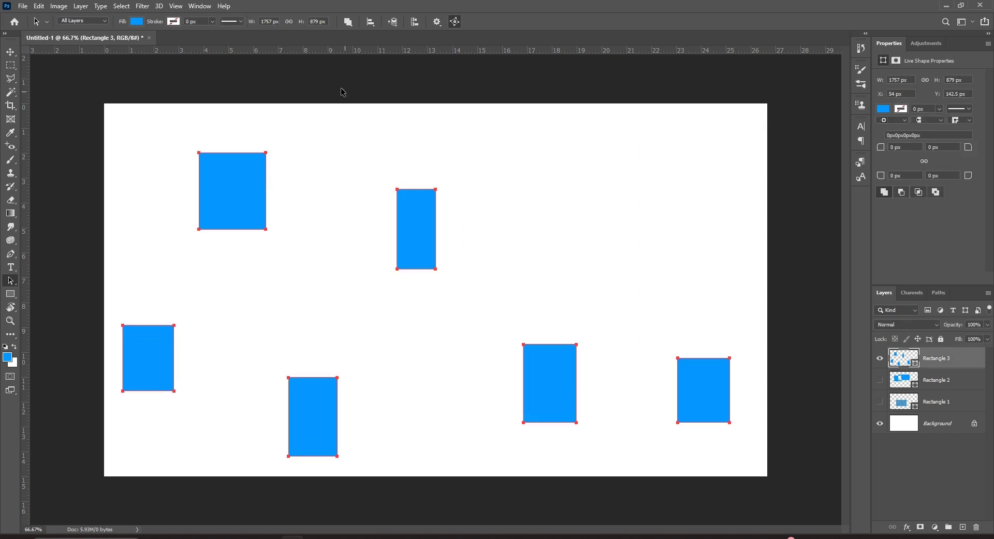
click(371, 22)
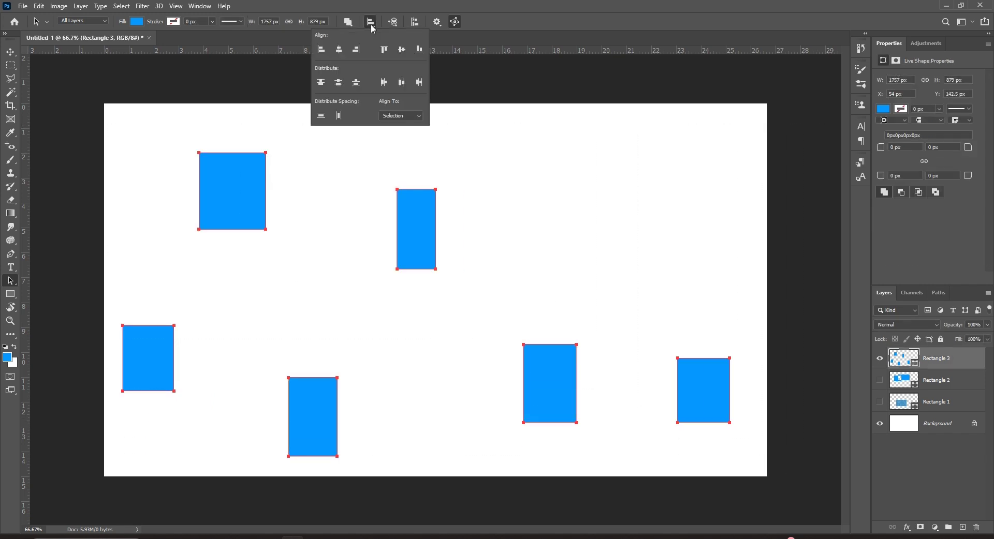
click(320, 83)
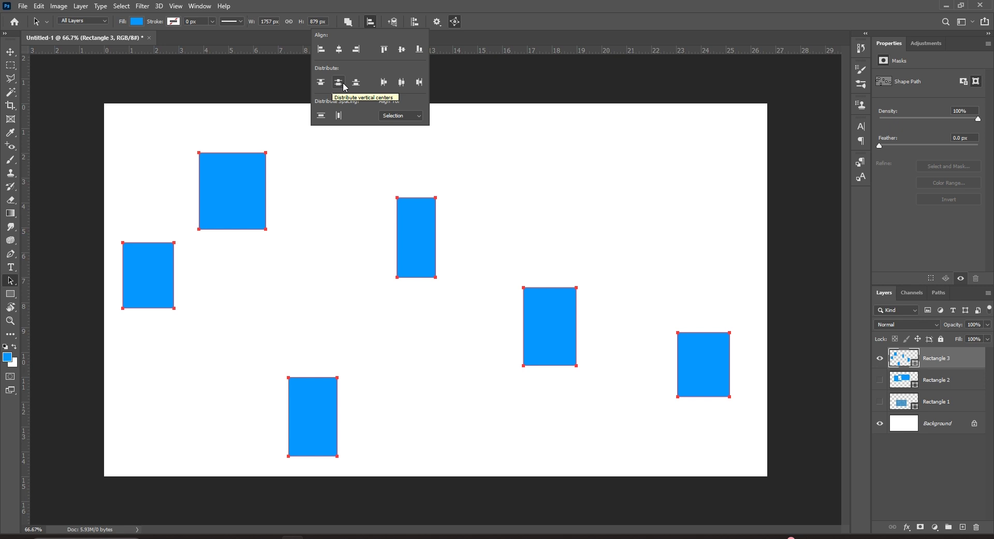
click(342, 87)
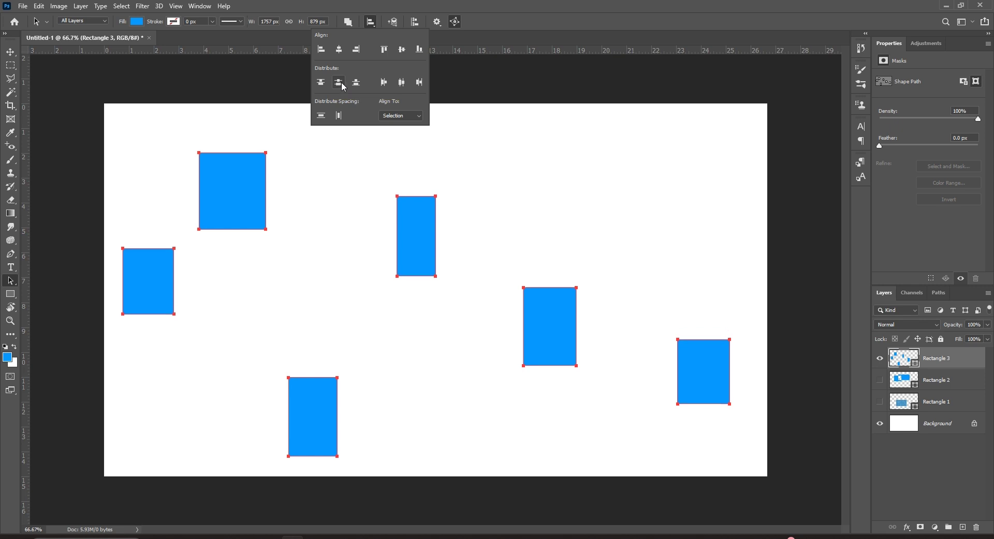
click(356, 84)
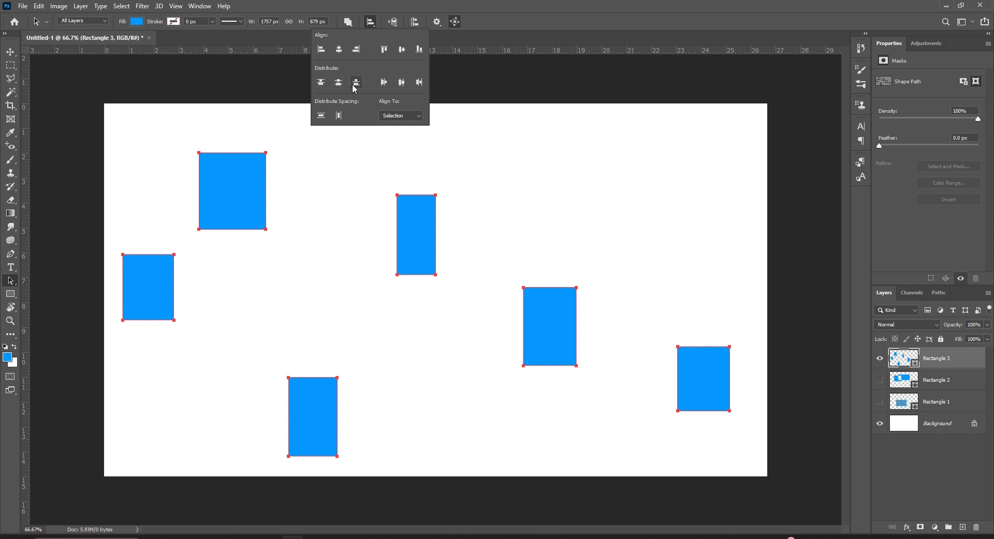
Step: Distribute the selected rectangles by left edges, accepting conversion to regular paths, followed by horizontal centers and right edges
click(384, 82)
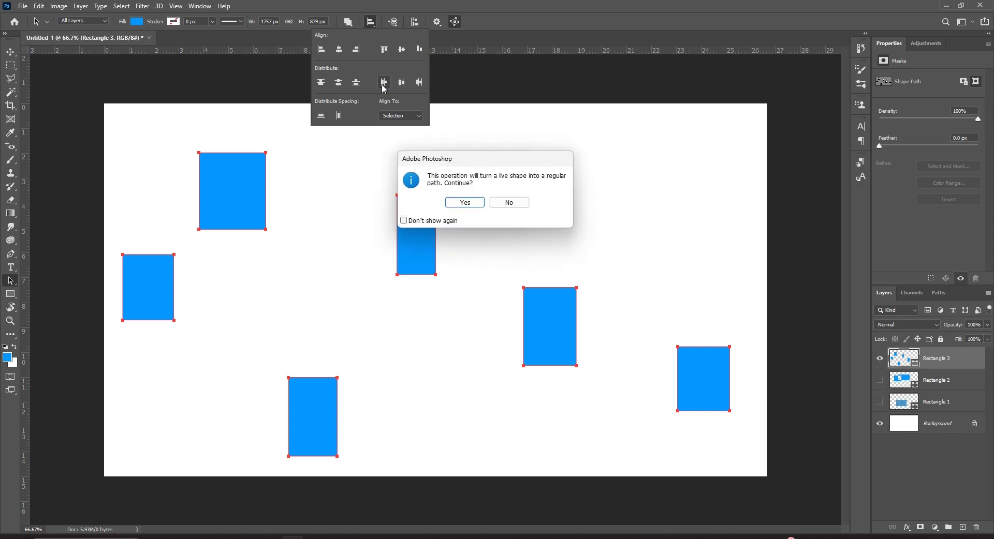
click(458, 202)
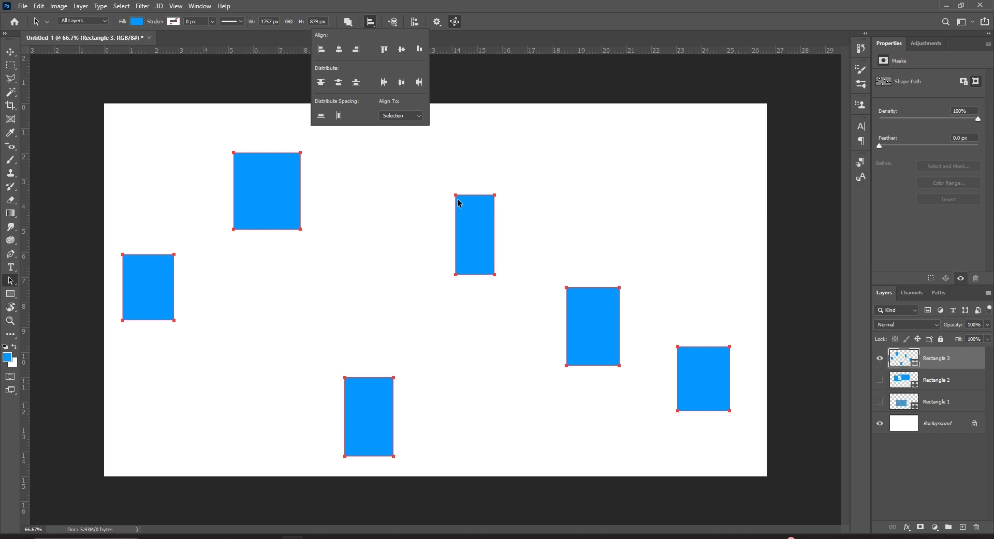
click(401, 83)
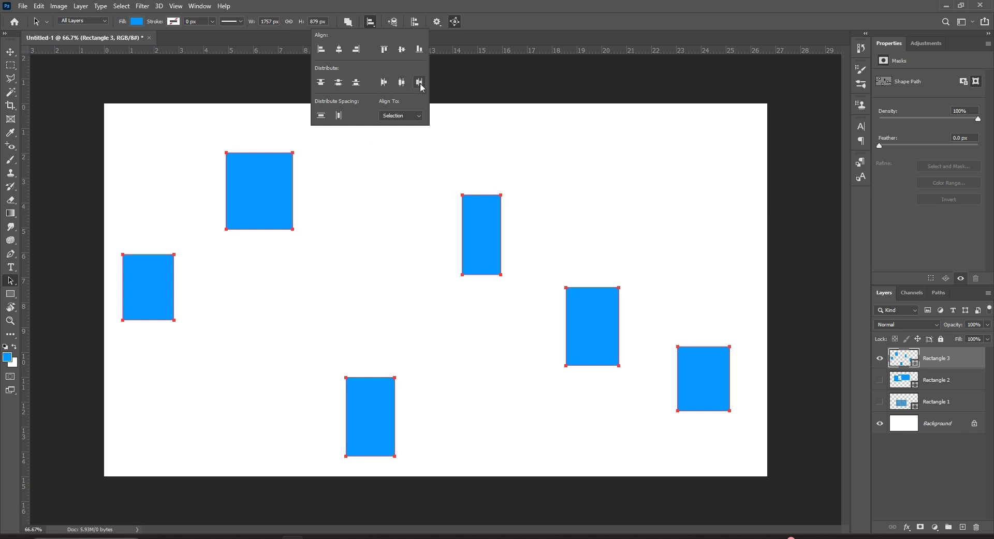
click(420, 84)
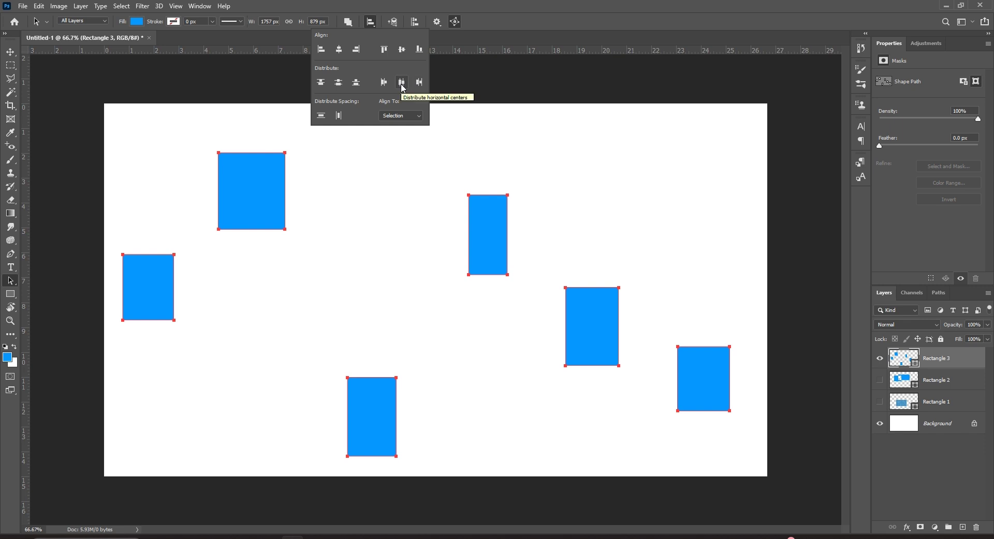
Step: Reposition five of the rectangles beside the leftmost one to form a loose, unevenly spaced row across the canvas's middle
click(302, 242)
click(252, 191)
drag(252, 190, 249, 292)
drag(375, 422, 364, 319)
drag(489, 236, 425, 308)
click(579, 330)
drag(577, 331, 527, 319)
drag(691, 376, 690, 310)
click(658, 405)
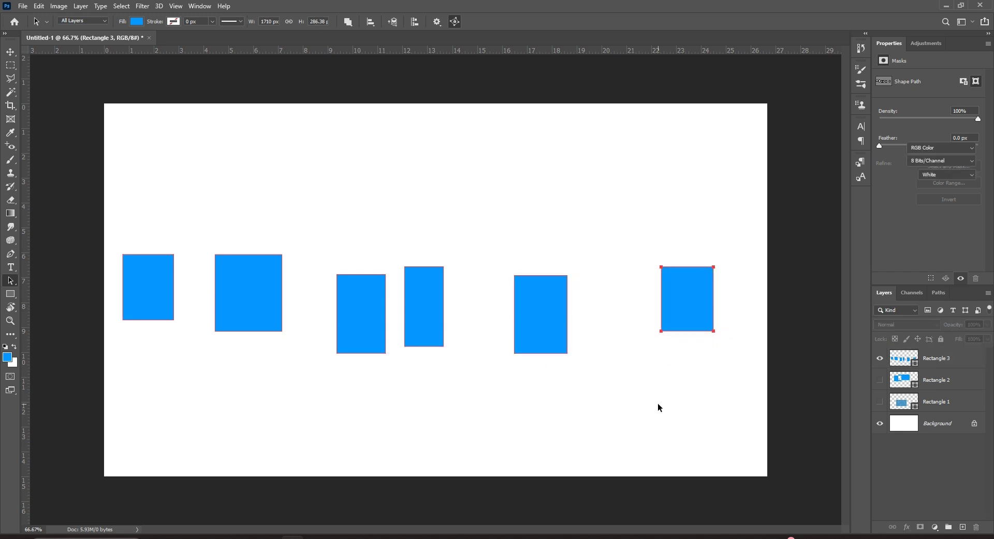
Step: Select all six rectangles in the row and distribute them by horizontal centers, top edges, left edges and right edges in turn
drag(118, 217, 771, 339)
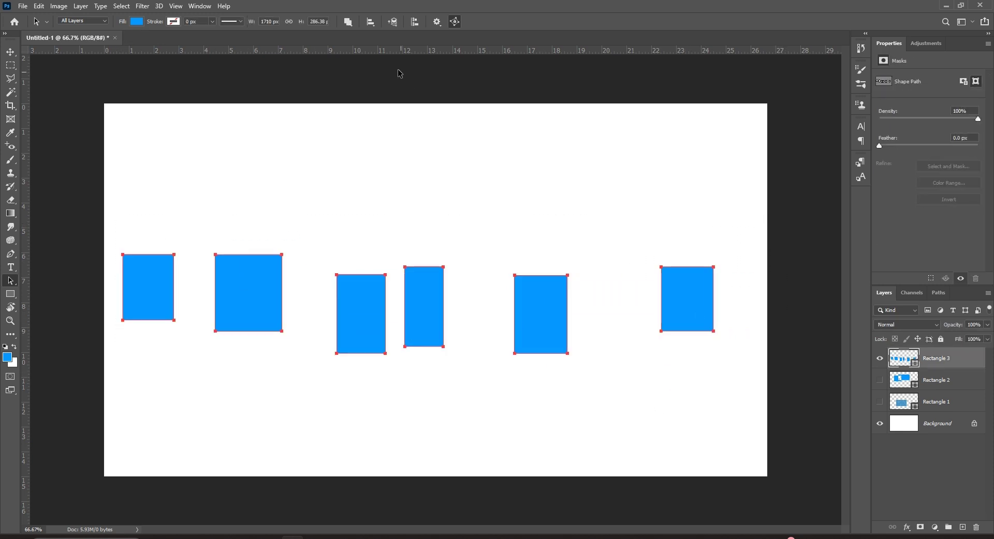
click(370, 22)
click(402, 82)
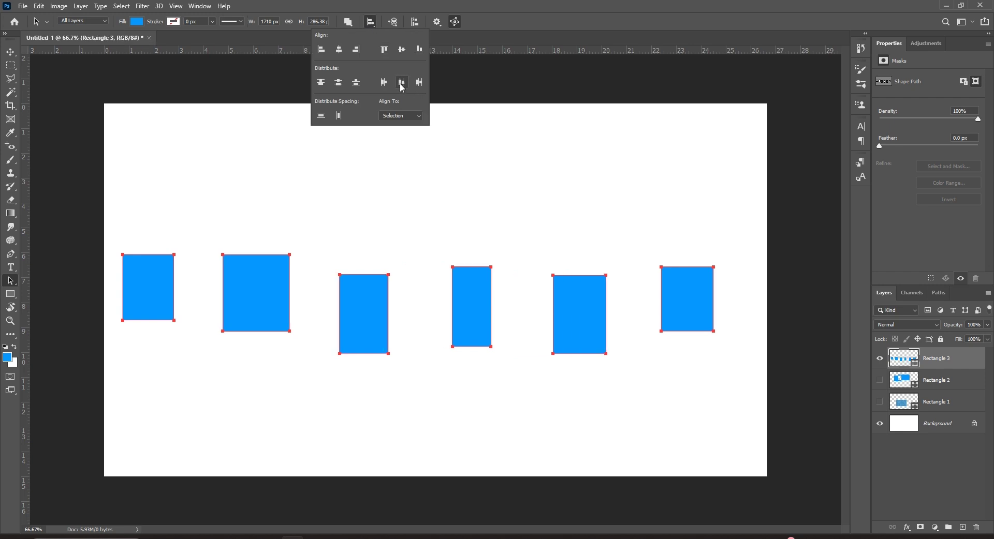
click(320, 84)
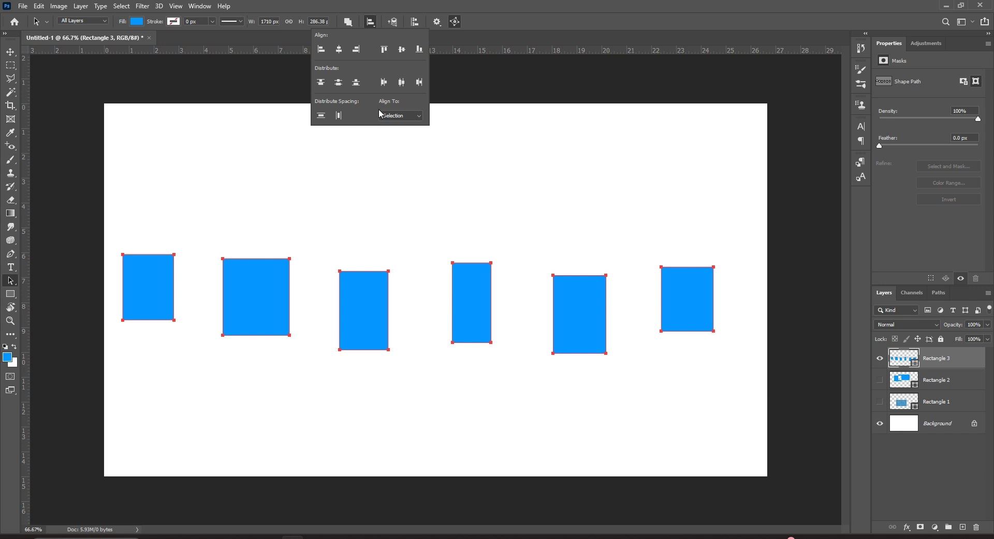
click(383, 83)
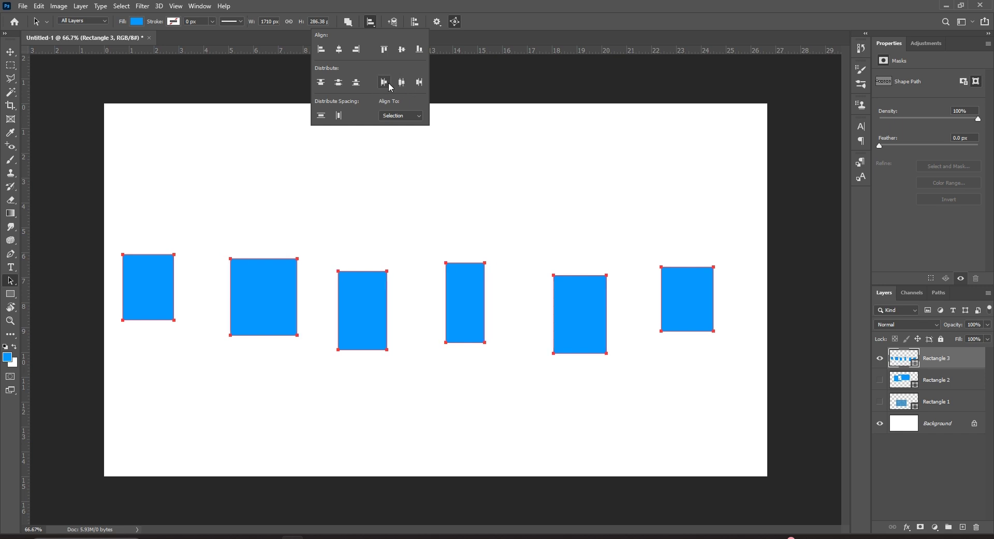
click(419, 85)
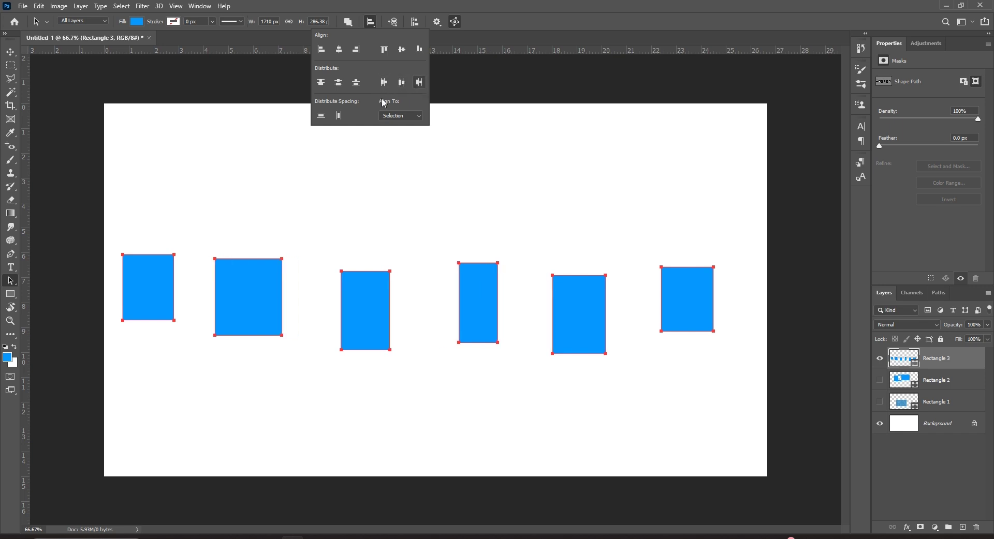
Step: Distribute the spacing between the six selected rectangles vertically, followed by horizontally
click(325, 120)
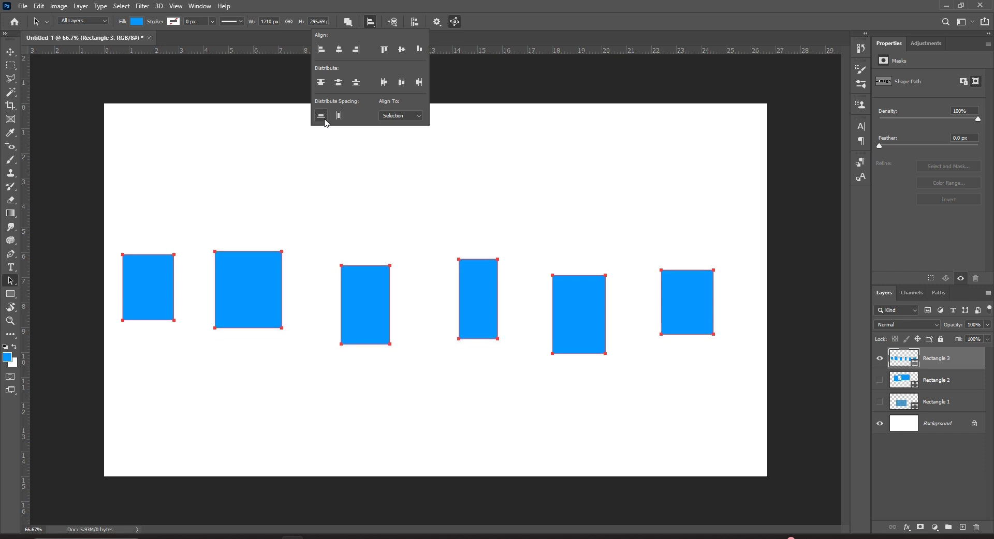
click(339, 118)
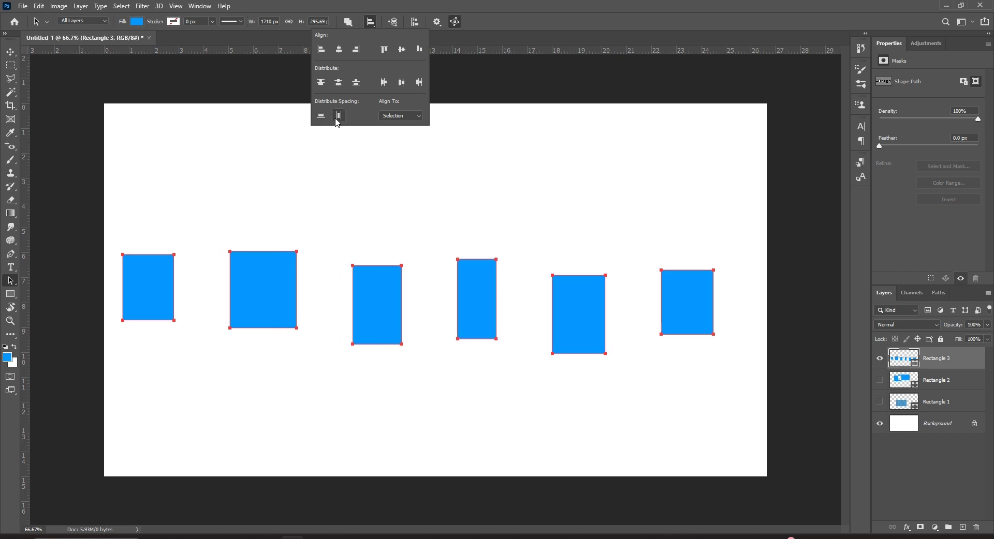
Step: Distribute the vertical spacing between the six selected rectangles again and reselect the whole row
click(321, 118)
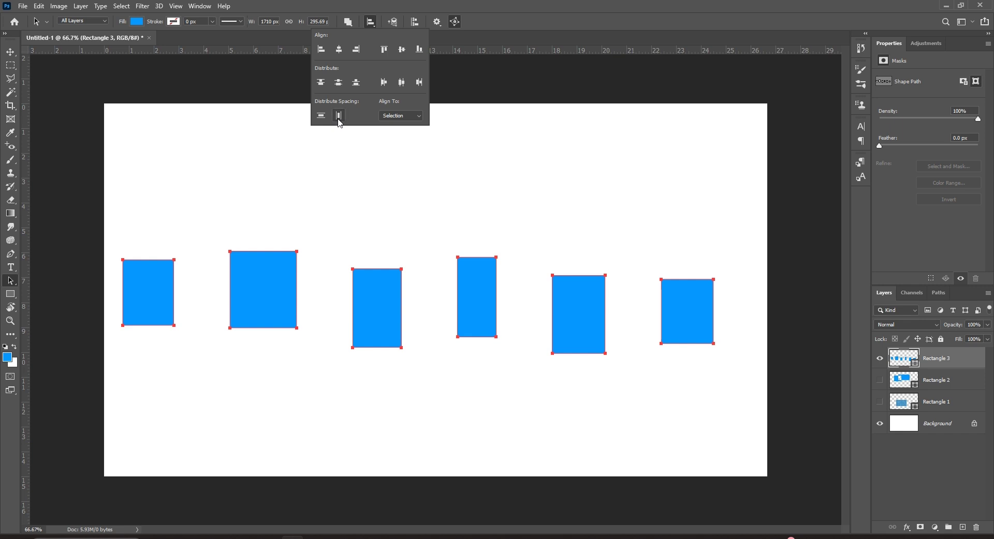
click(308, 181)
drag(140, 217, 751, 360)
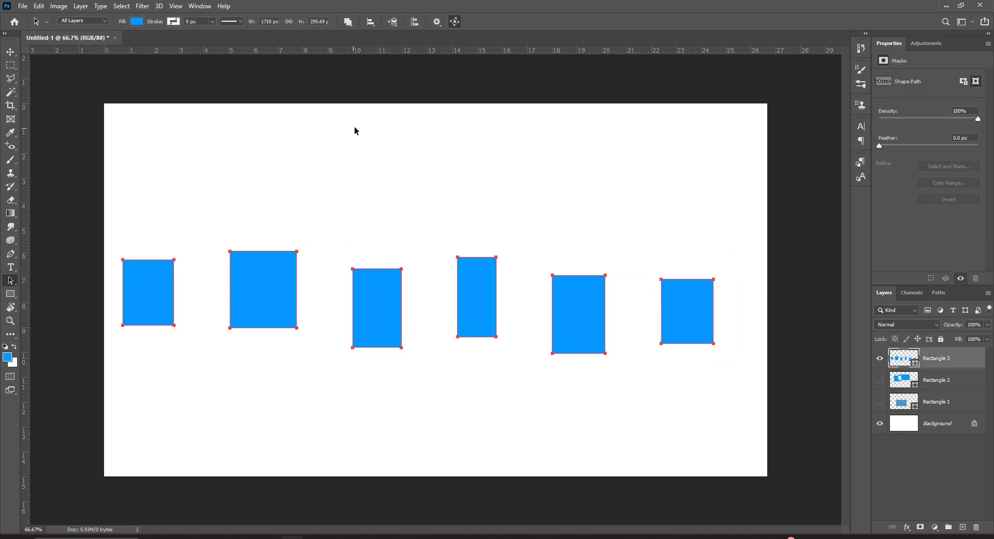
Step: Set the path alignment reference to Canvas and reselect all six rectangles on the Rectangle 3 layer
click(373, 25)
click(409, 119)
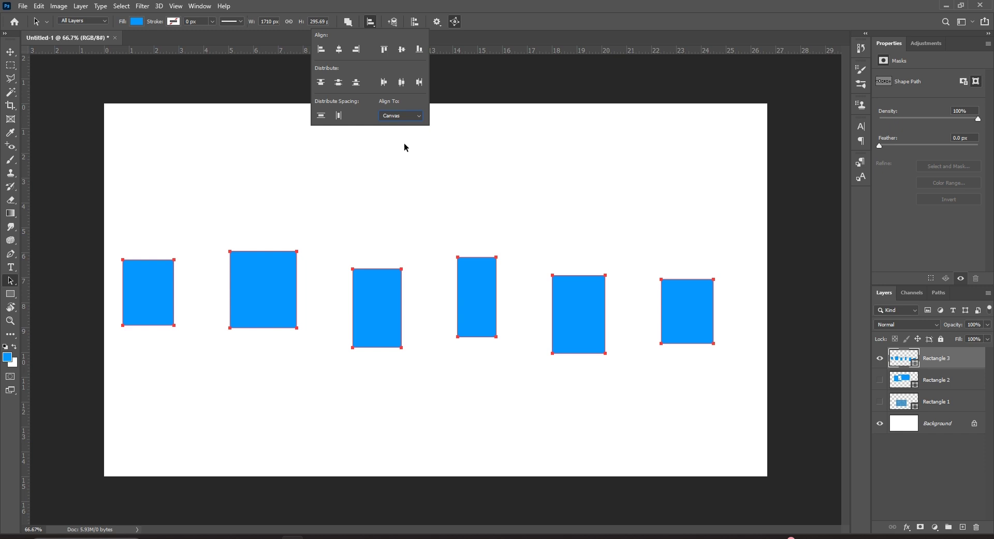
click(416, 163)
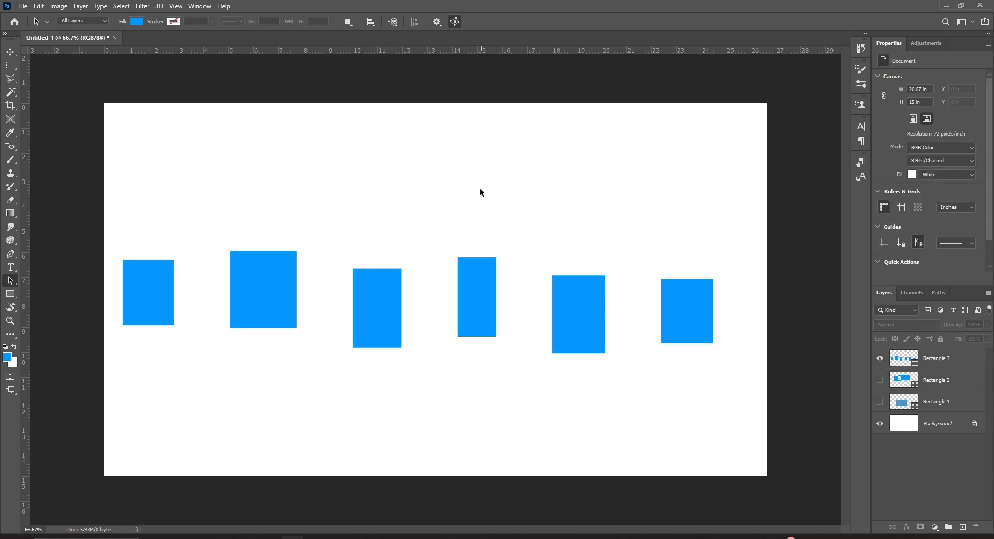
click(370, 22)
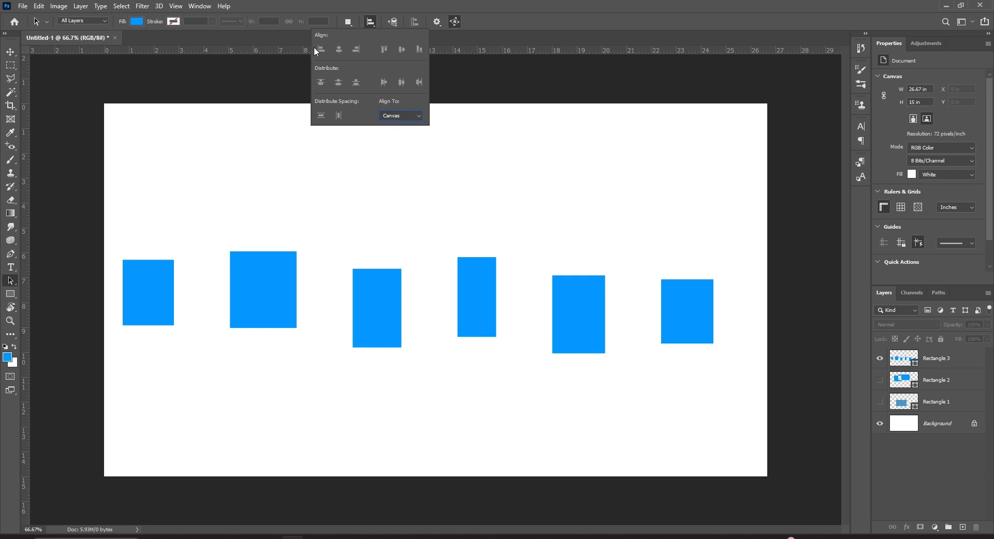
click(549, 291)
click(931, 363)
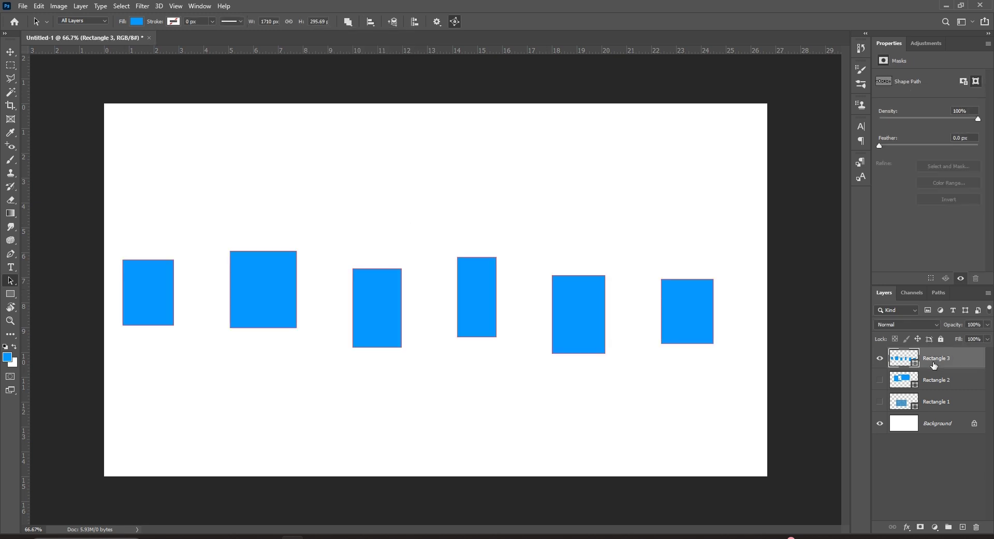
click(370, 22)
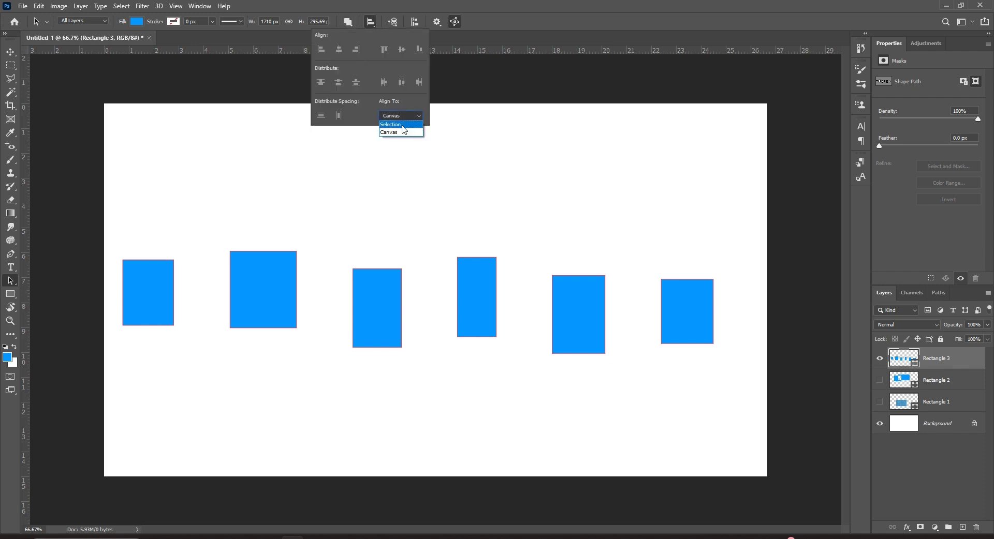
click(402, 133)
click(312, 191)
drag(135, 233, 782, 332)
Step: Align the six rectangles to the canvas's left edge and undo the alignment
click(371, 22)
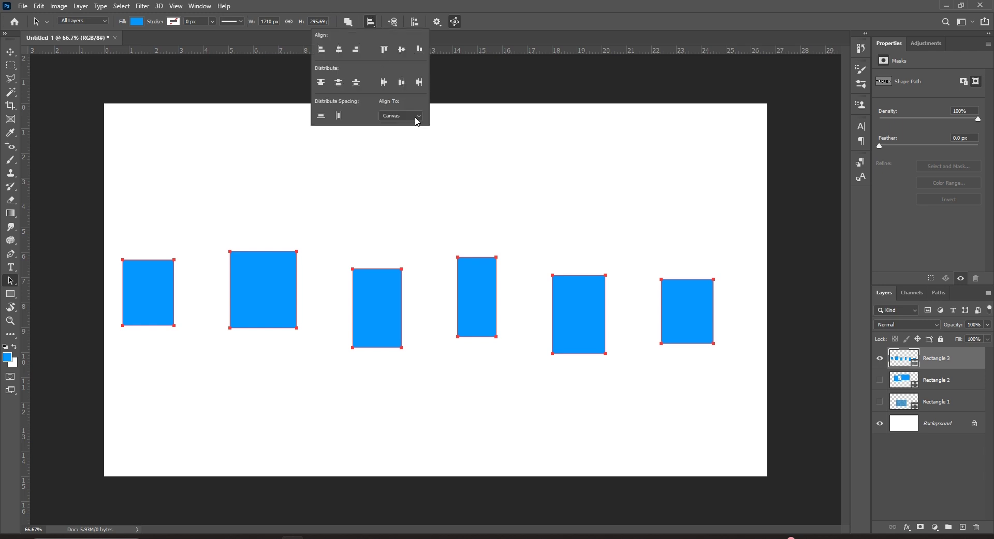
click(323, 52)
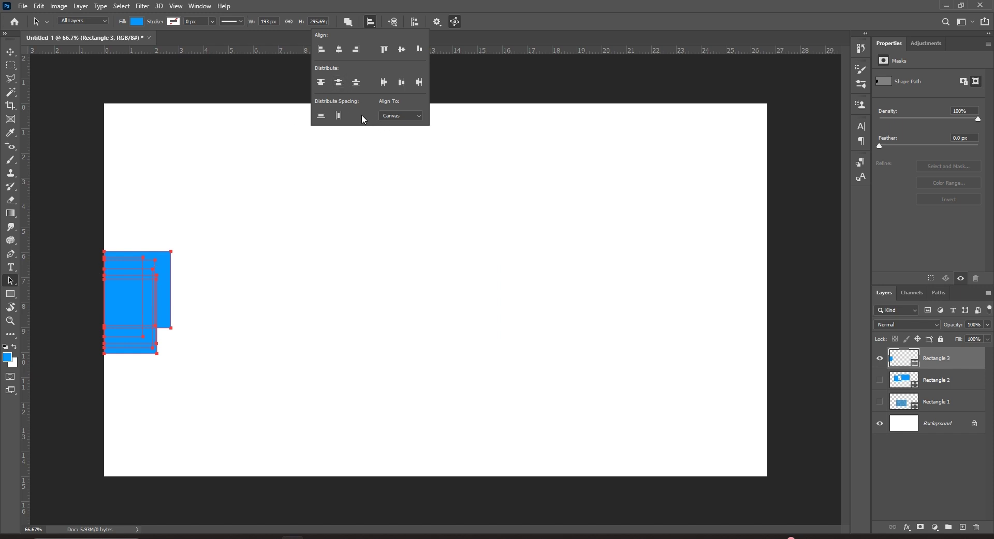
key(ctrl+z)
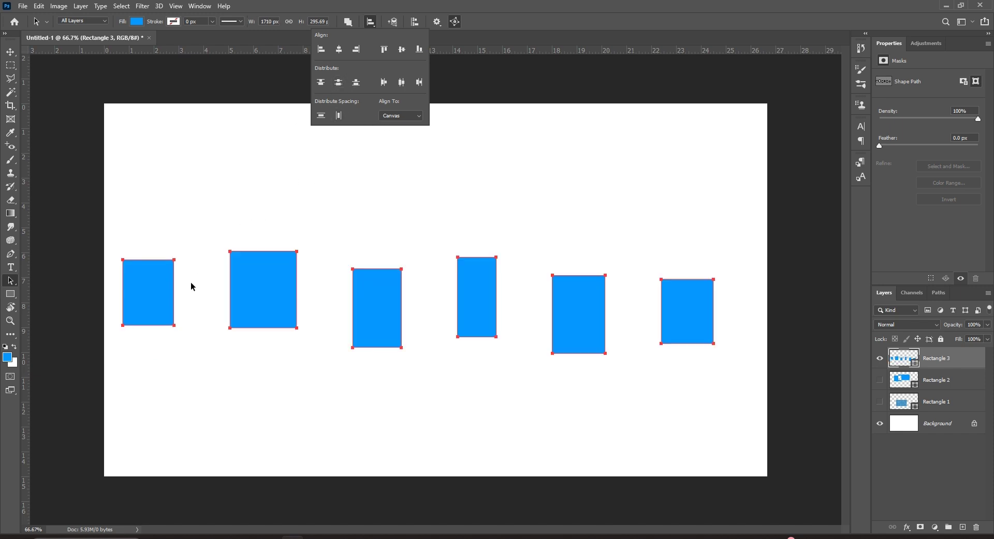
Step: Switch the alignment reference to Selection, align the rectangles by left edges, and undo that alignment
click(410, 119)
click(404, 125)
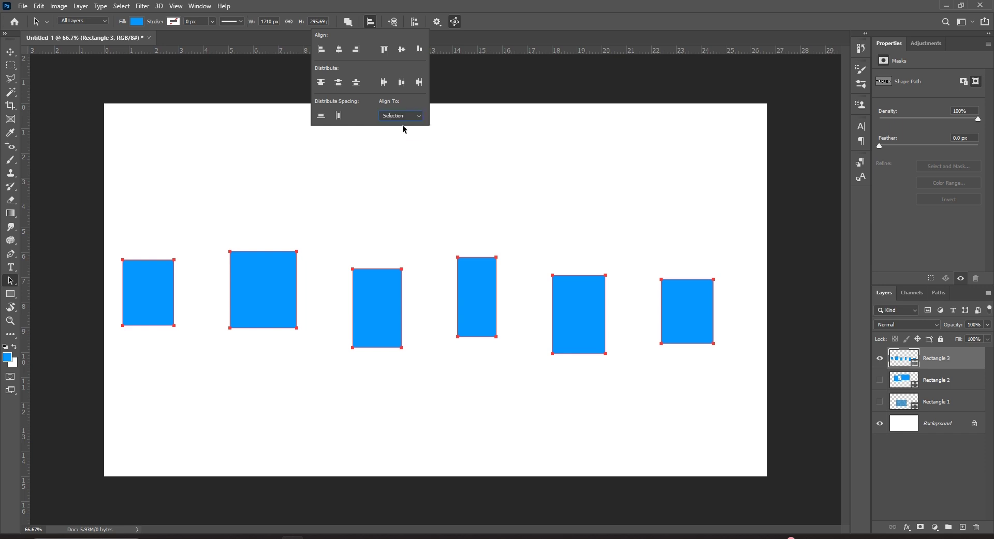
click(321, 49)
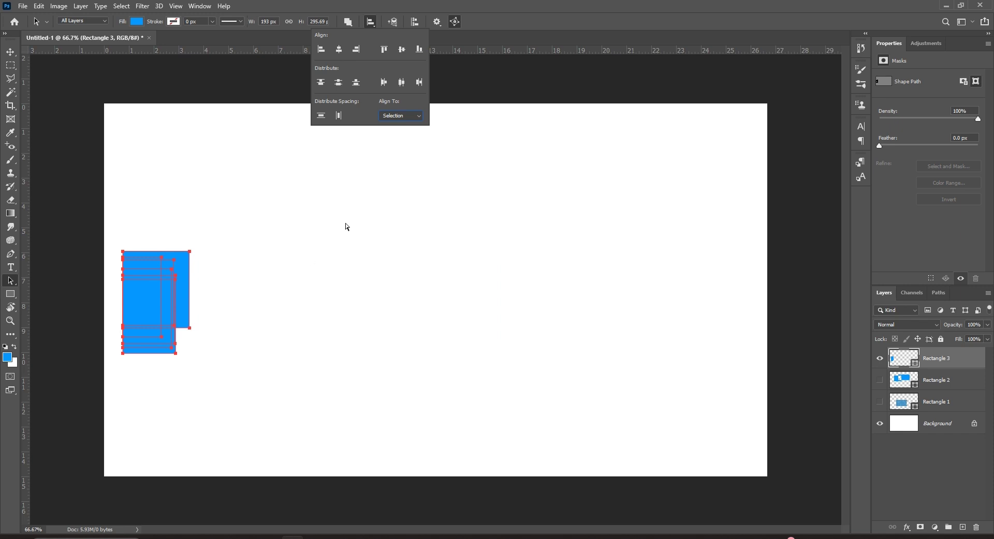
key(ctrl+z)
Step: Set the alignment reference back to Canvas and align the rectangles to its top edge, followed by its bottom edge
click(372, 23)
click(403, 118)
click(404, 132)
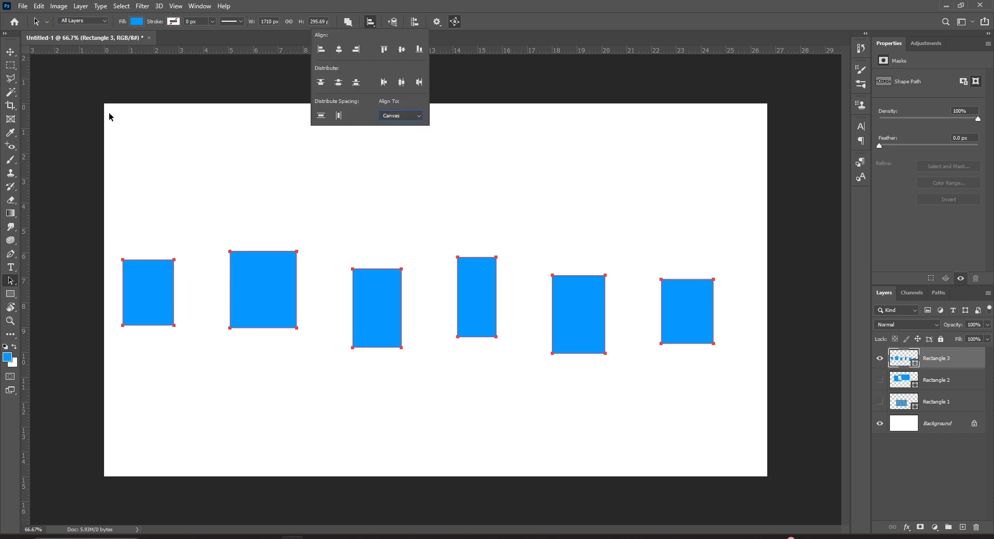
click(385, 49)
click(420, 49)
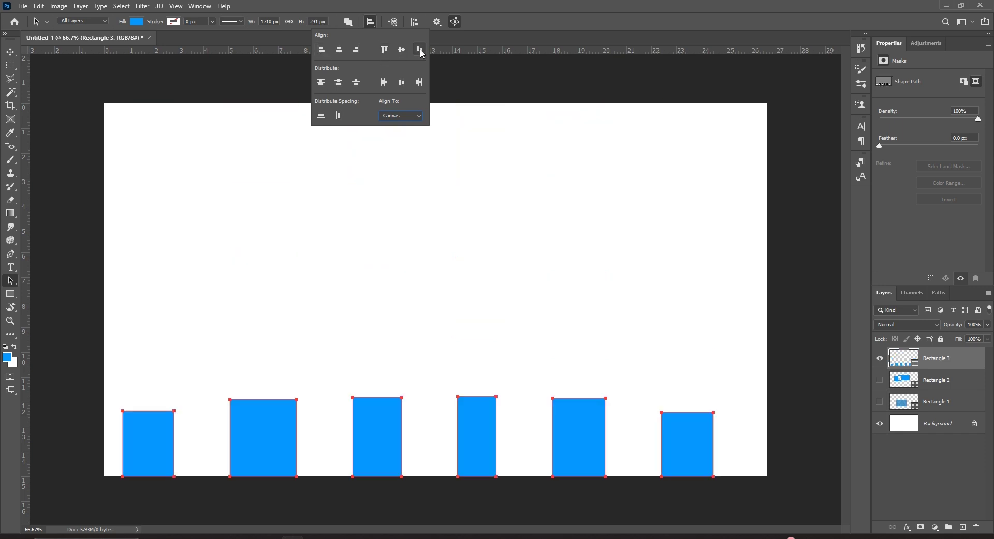
Step: Distribute the rectangles by vertical and horizontal centers, try aligning their horizontal centers to the canvas, and undo the last two changes
click(339, 83)
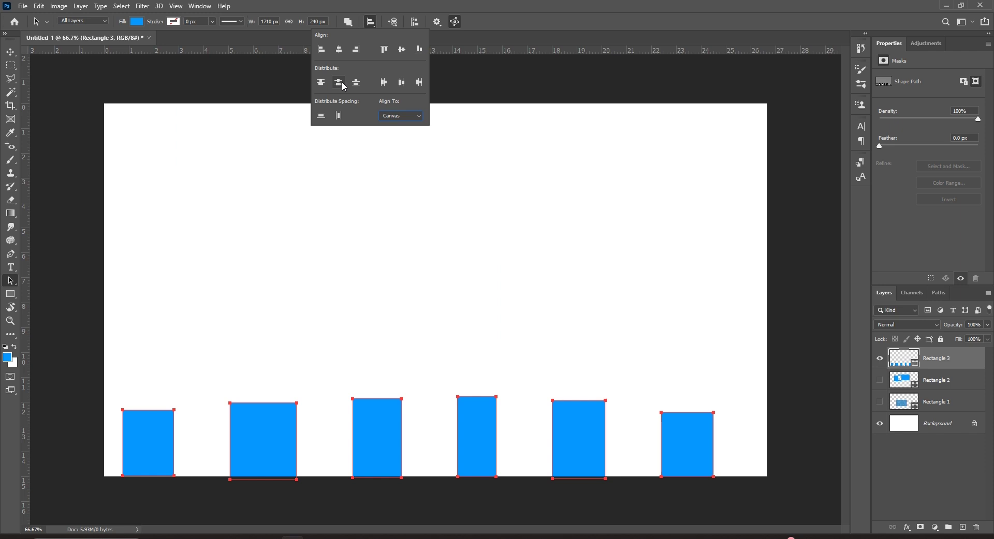
click(403, 86)
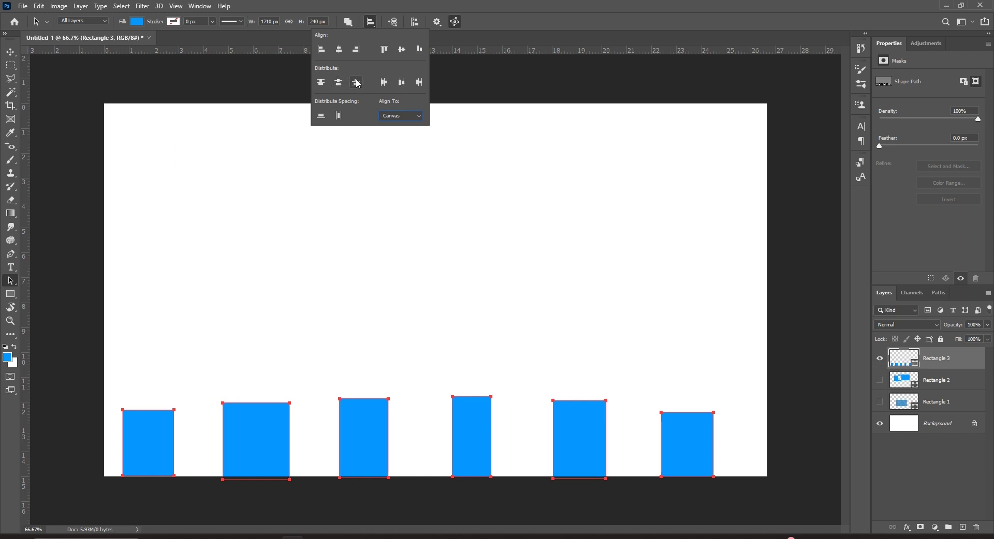
click(341, 52)
key(ctrl+z)
key(ctrl+z)
Step: Align the rectangles' vertical centers to the canvas and distribute them by horizontal centers, followed by vertical centers
click(370, 22)
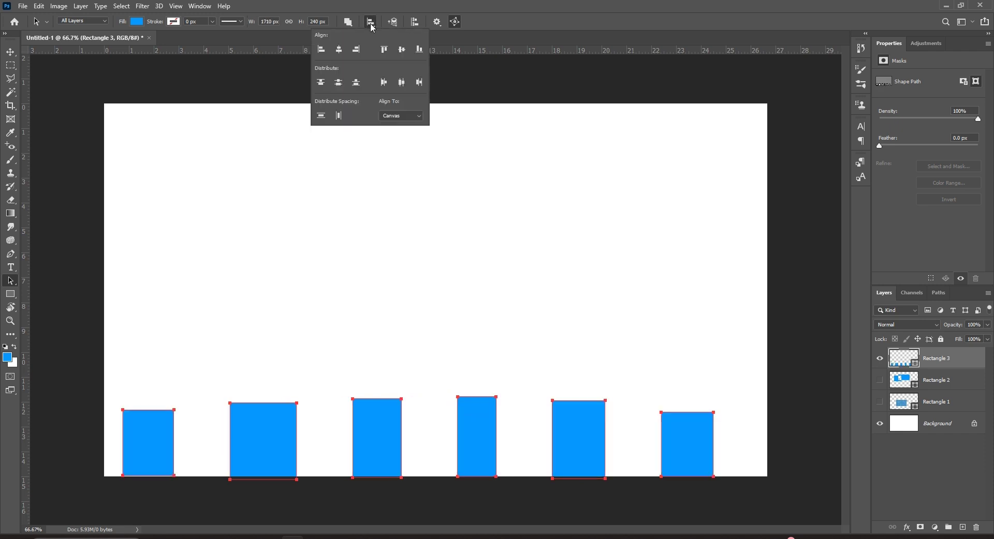
click(402, 49)
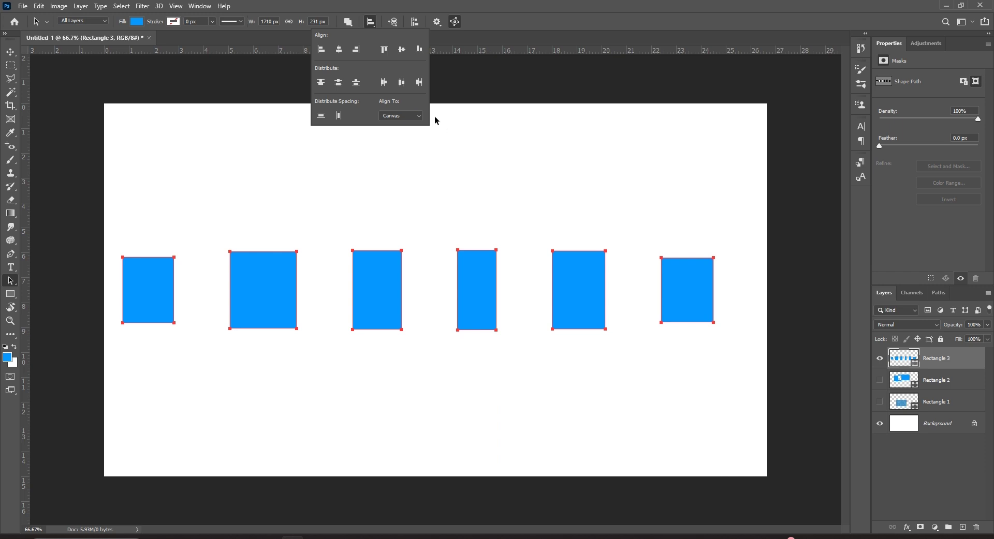
click(402, 83)
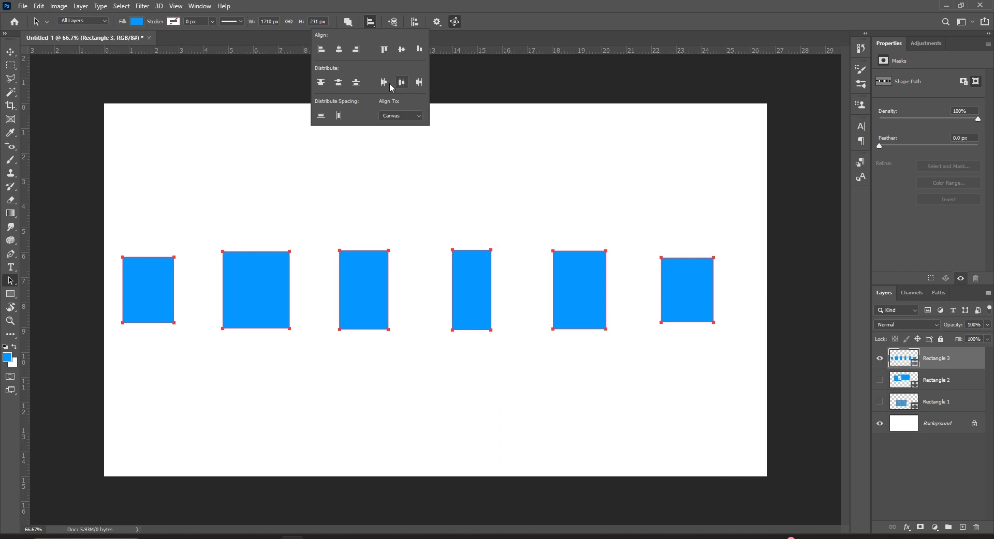
click(339, 86)
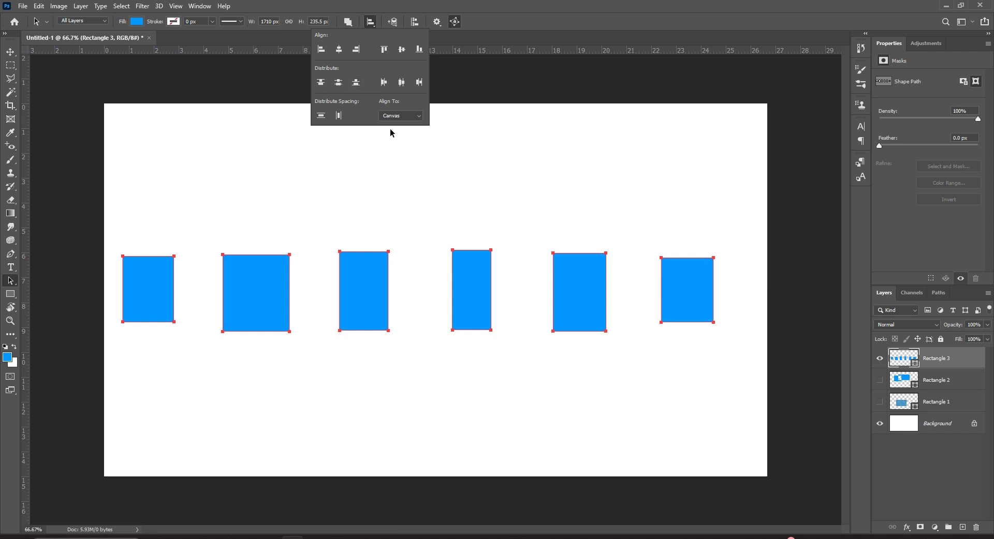
Step: Reselect all six rectangles and align them relative to the Selection by bottom edges, followed by top edges
click(438, 191)
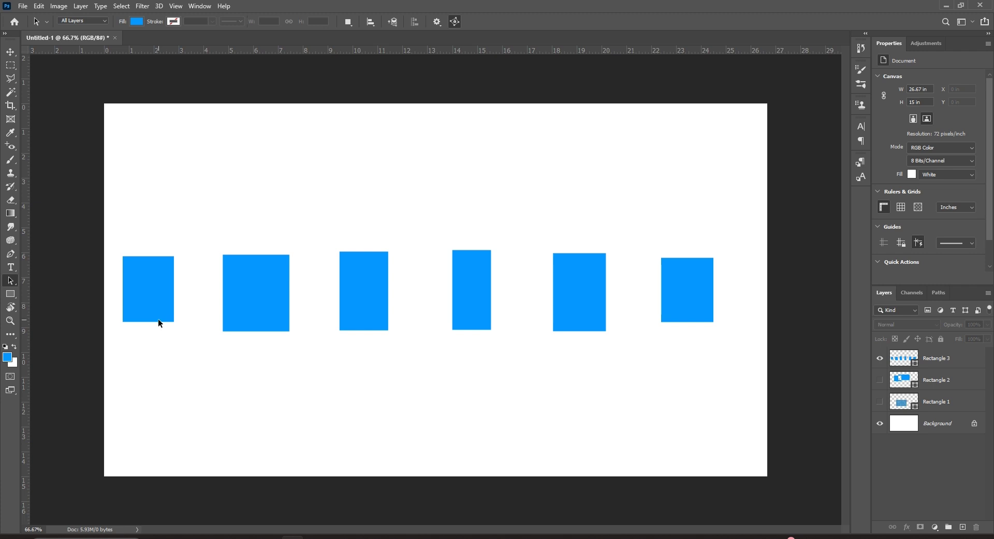
drag(139, 226, 752, 315)
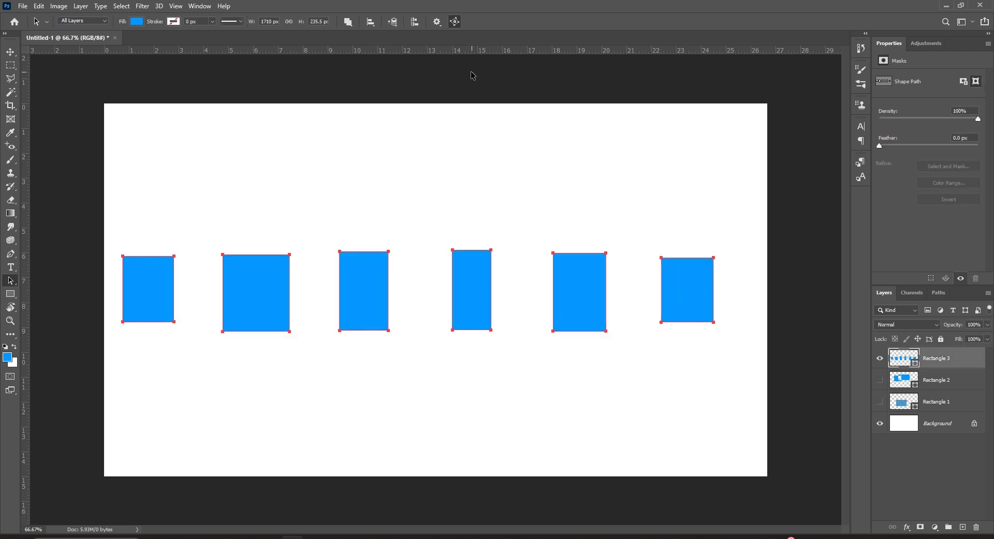
click(370, 22)
click(413, 122)
click(407, 129)
click(419, 50)
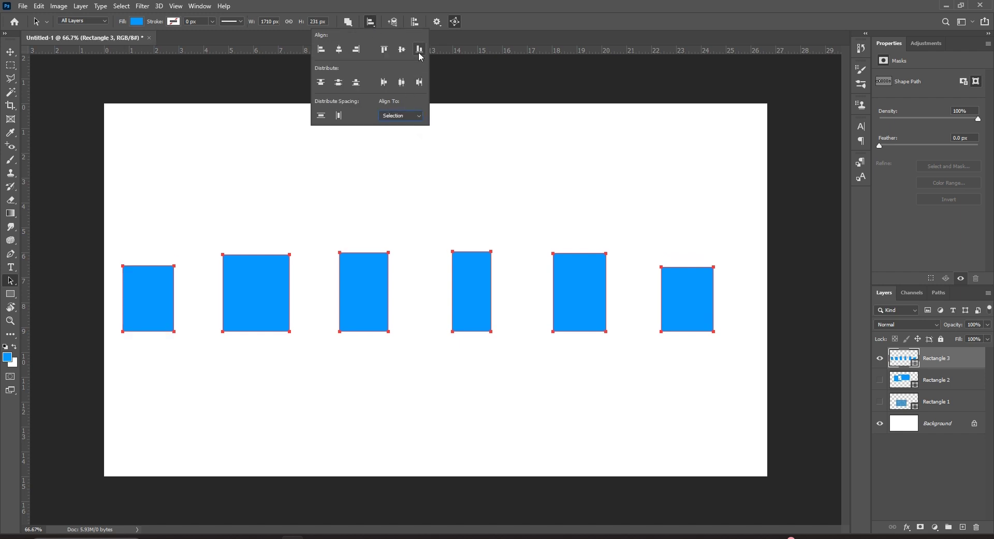
click(384, 50)
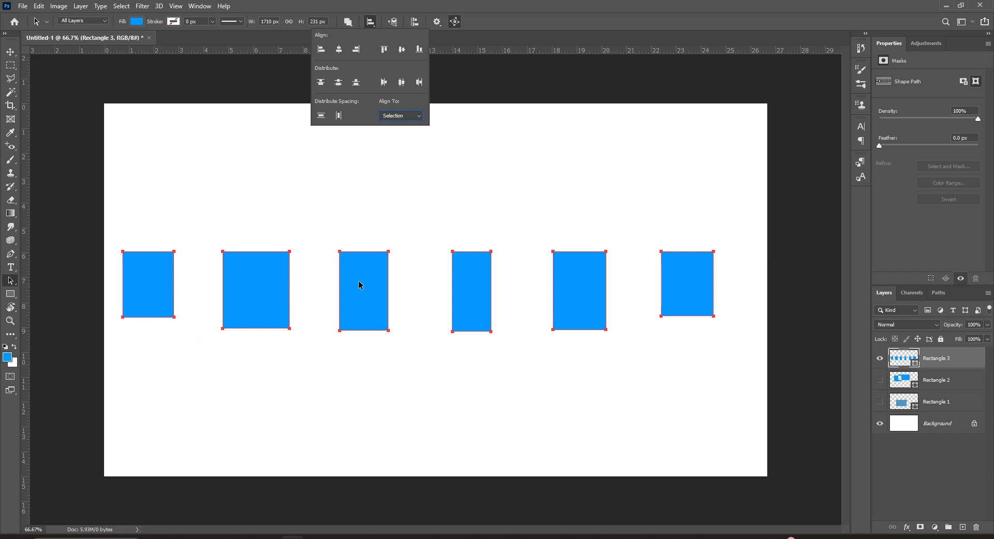
Step: Shift the row of rectangles slightly to the right and move the third one closer to the fourth
drag(364, 314, 436, 294)
click(381, 397)
click(400, 293)
Step: Reselect all six rectangles and distribute them by horizontal centers
mouse_move(327, 275)
mouse_down()
mouse_move(224, 261)
mouse_move(155, 214)
mouse_up()
drag(447, 299, 770, 311)
click(371, 22)
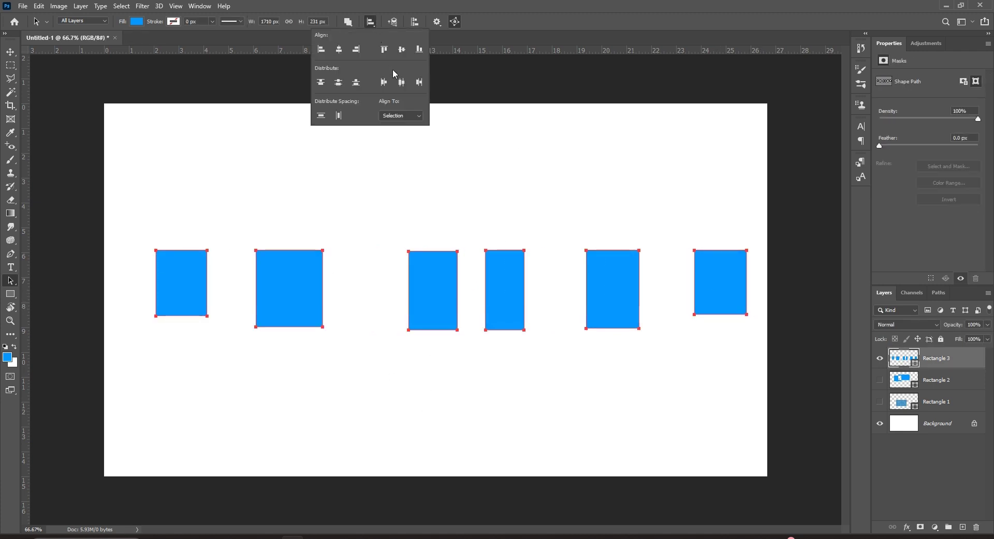
click(401, 82)
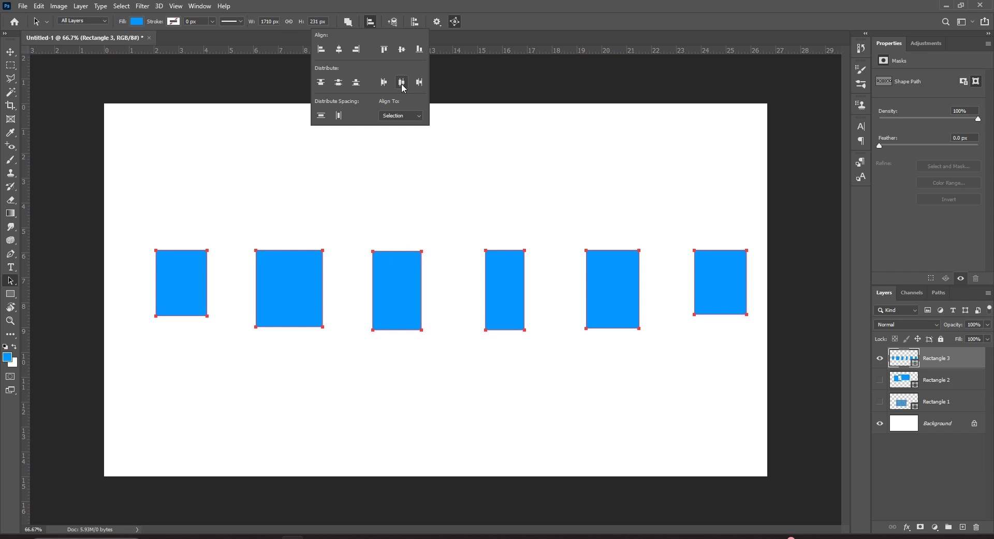
Step: Rearrange the four leftmost rectangles into an overlapping cluster and try aligning the shape edges to the pixel grid
click(535, 403)
click(535, 403)
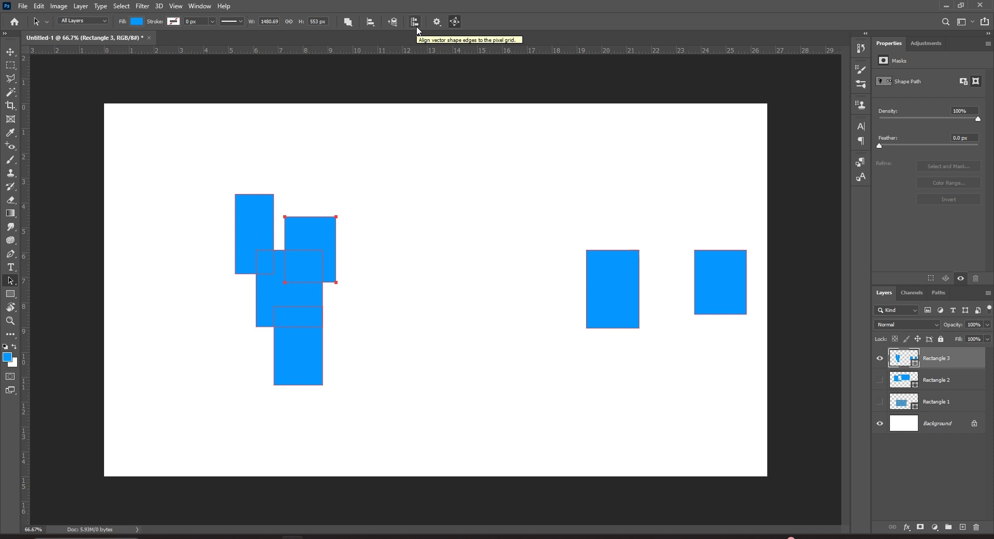
click(416, 28)
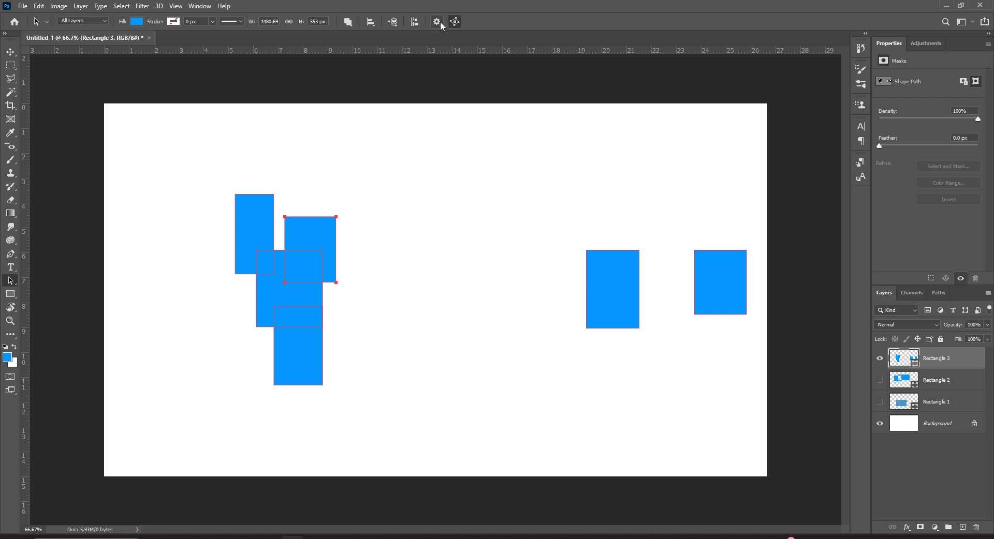
Step: Set the path outline thickness to 2 px and 3 px in turn, and return it to 1 px
click(438, 22)
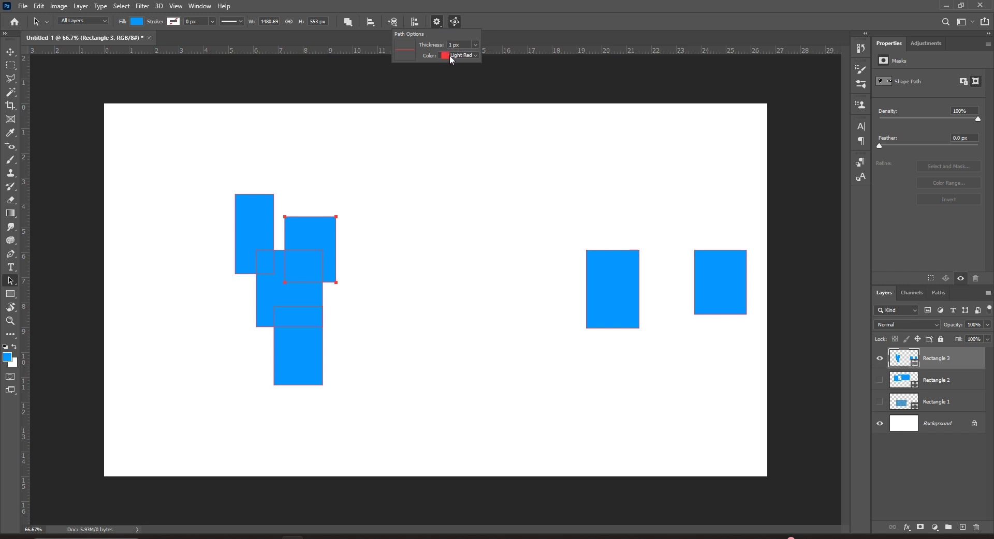
click(476, 45)
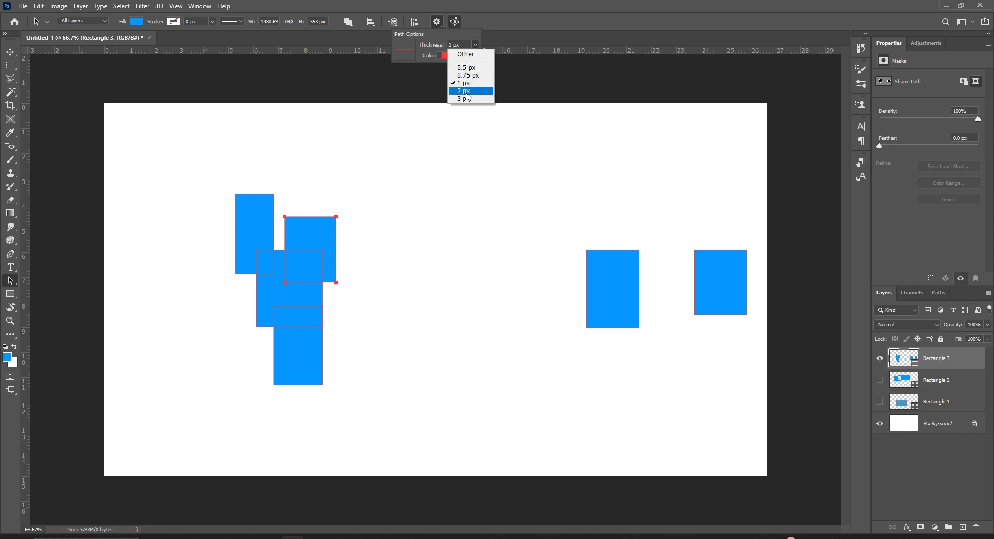
click(466, 91)
click(476, 45)
click(466, 98)
click(475, 45)
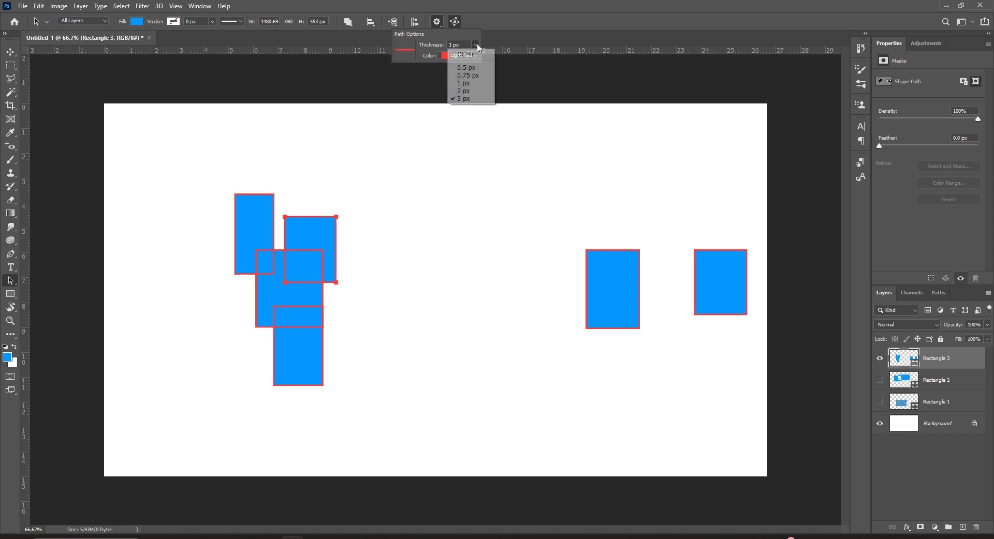
click(463, 83)
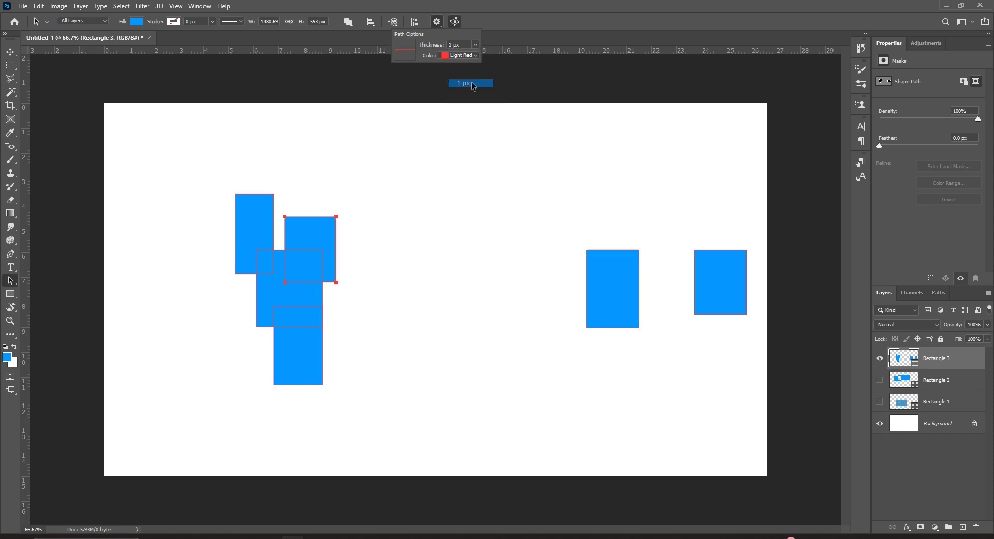
Step: Change the path outline color to Yellow and set it back to Light Red
click(445, 56)
click(460, 105)
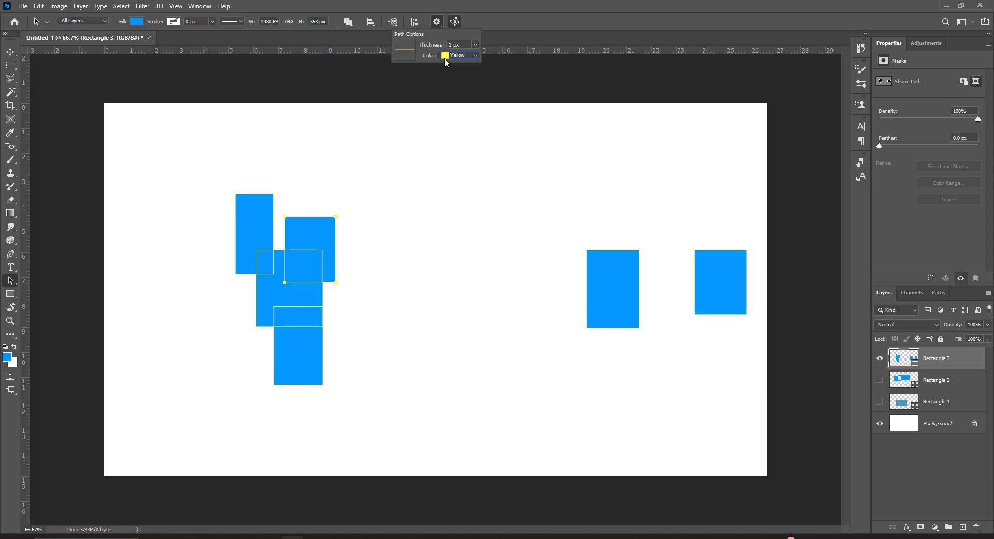
click(450, 55)
click(460, 130)
click(458, 56)
Step: Clear the current path selection and select all six rectangles together
click(446, 191)
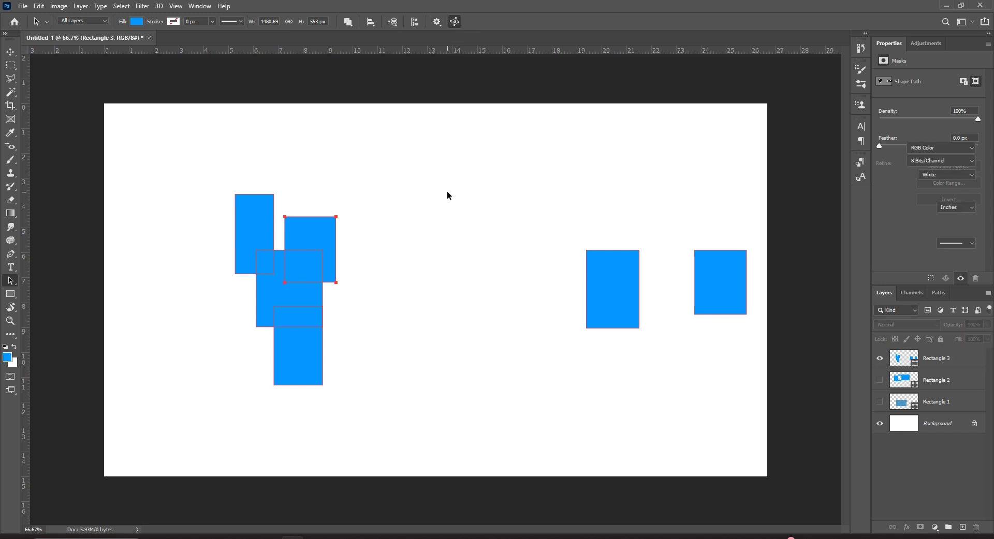
drag(211, 165, 714, 343)
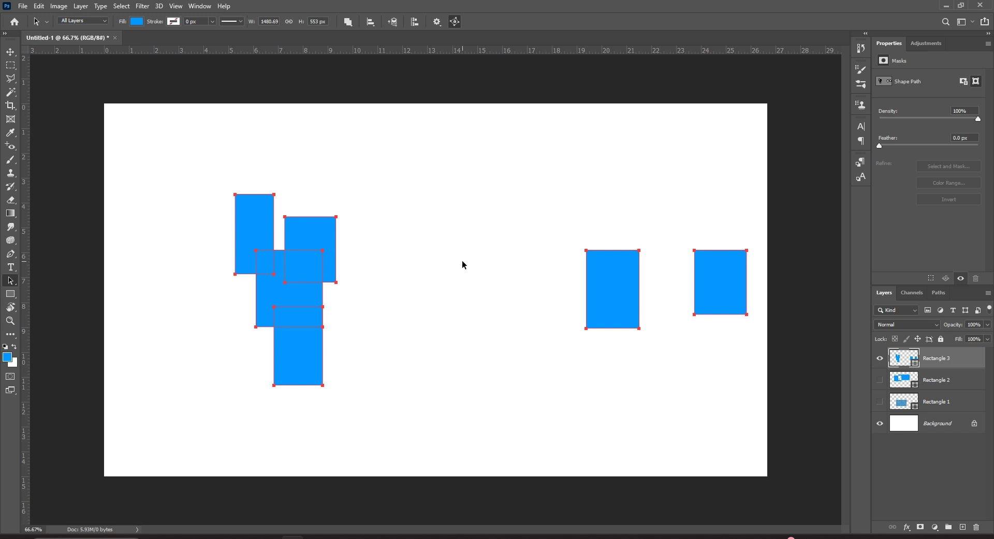
Step: Hide the Rectangle 3 layer and draw a new rectangle about 622 × 297 px in the left part of the canvas
click(879, 358)
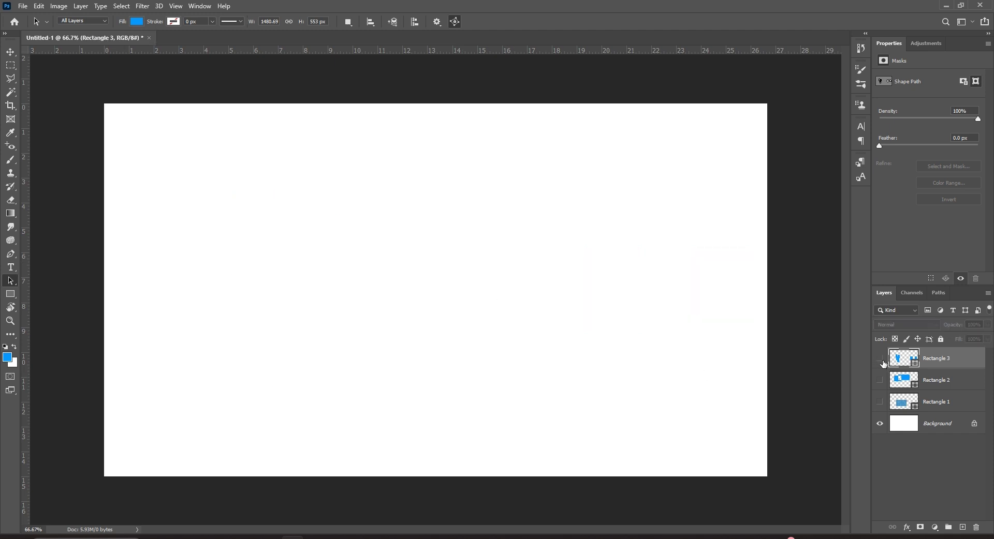
click(13, 297)
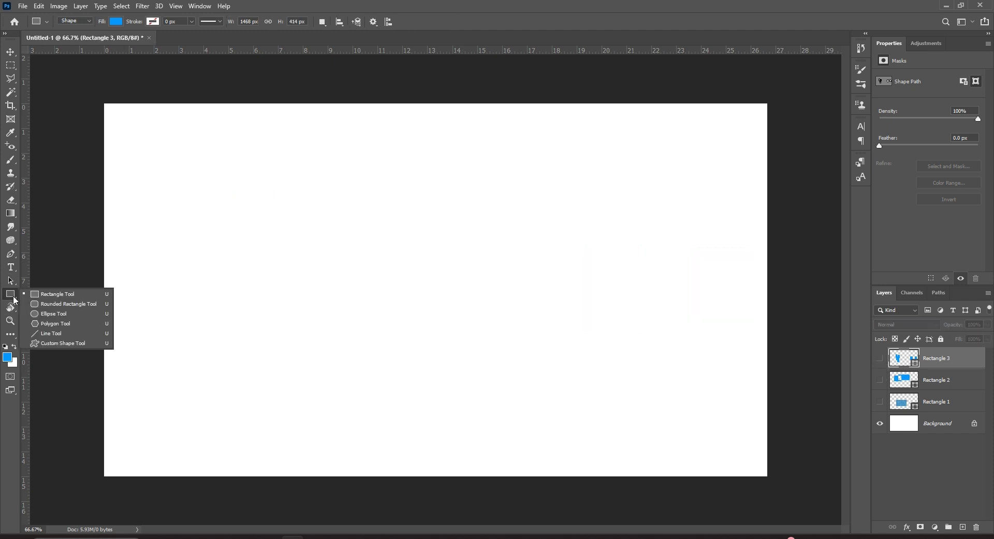
click(42, 300)
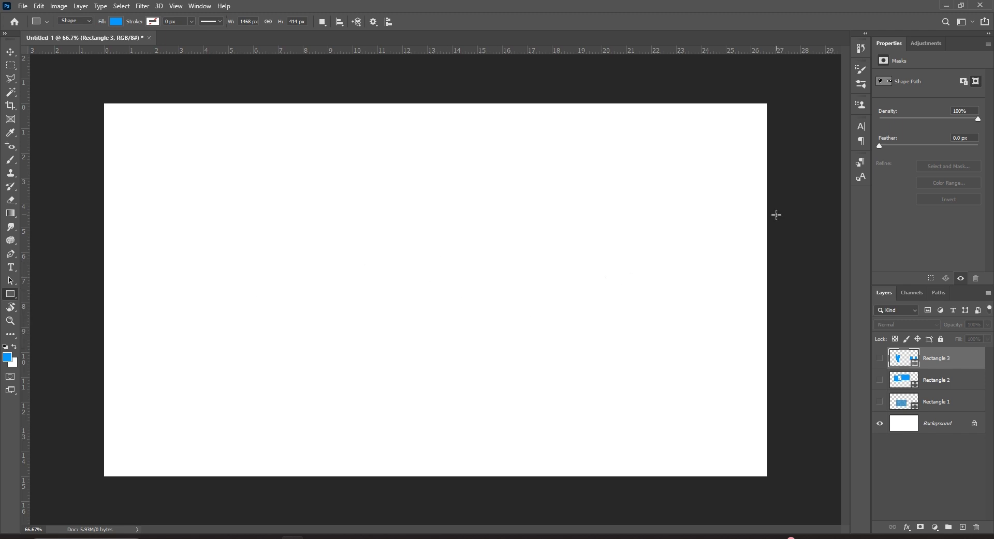
drag(238, 249, 344, 301)
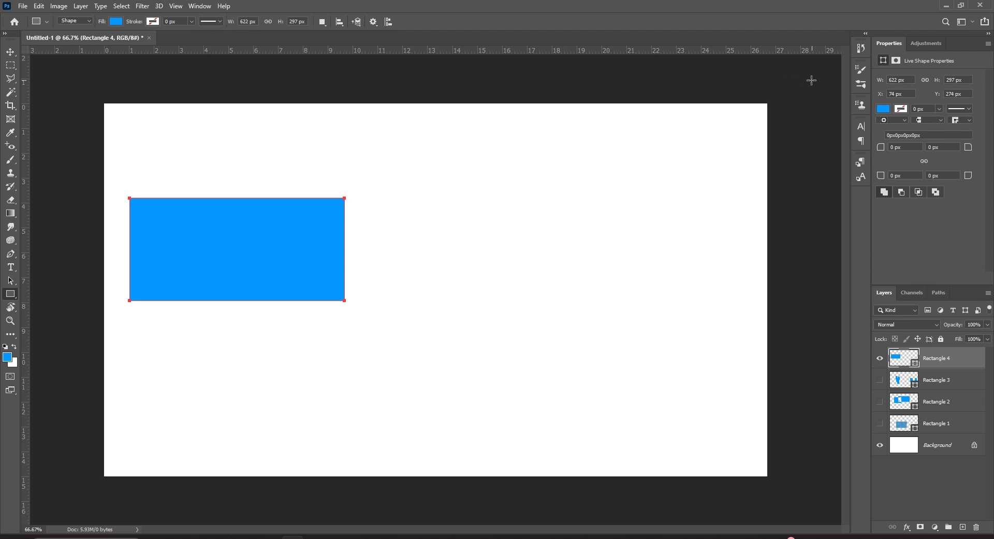
Step: Resize the rectangle proportionally to 670 px wide and place it at X 0 px, Y 0 px
drag(880, 81, 893, 84)
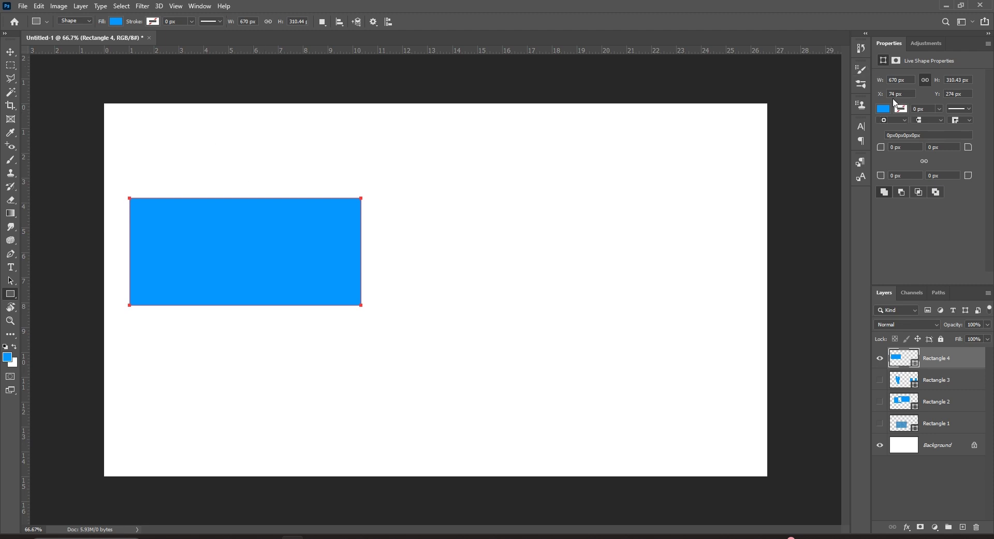
mouse_move(882, 95)
mouse_down()
mouse_move(841, 101)
mouse_move(886, 94)
mouse_up()
text(0)
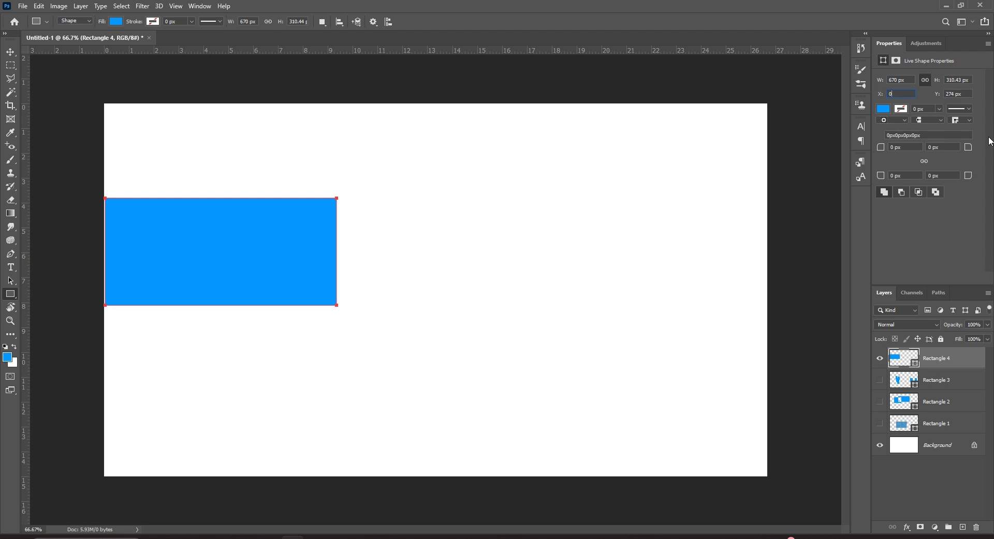
key(Tab)
text(0)
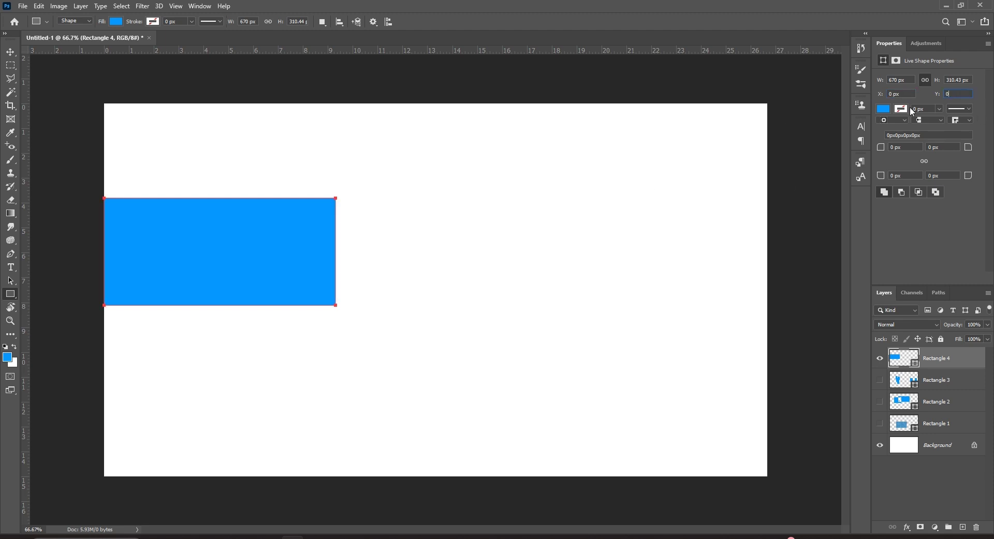
key(Tab)
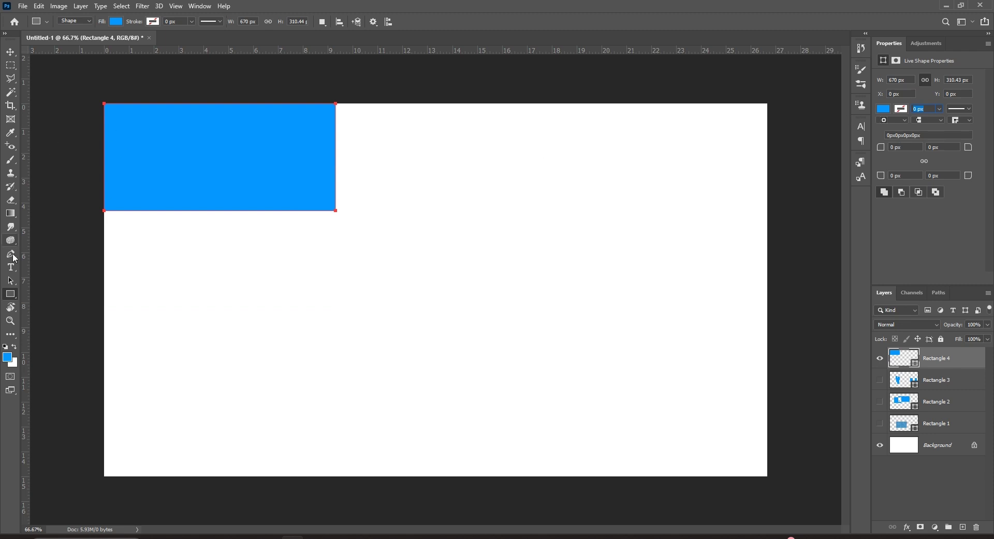
Step: Move the rectangle with the Path Selection tool to the middle of the canvas, at about X 570 px, Y 306 px
click(11, 280)
drag(235, 165, 438, 311)
drag(463, 272, 457, 232)
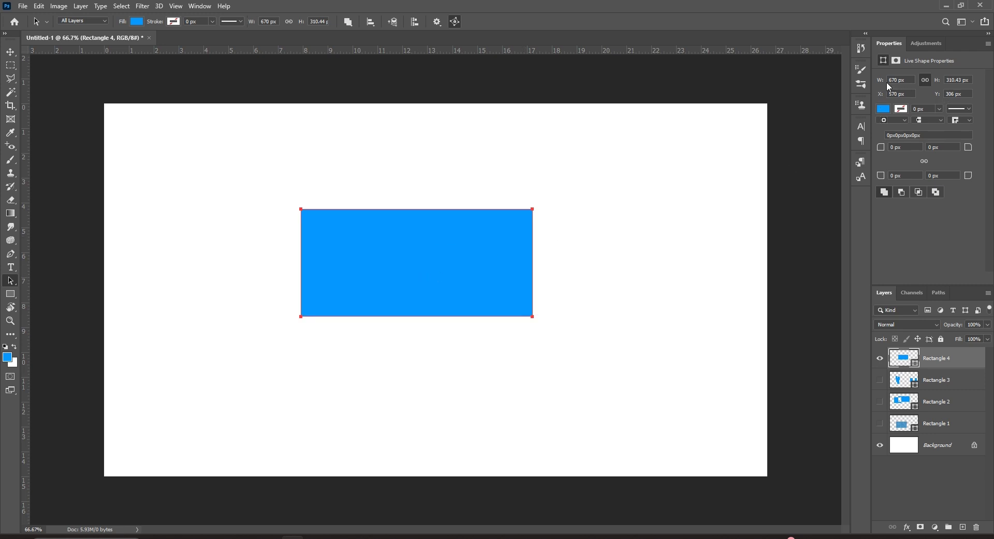
Step: Try recently used fill colors on the rectangle and settle on green
click(884, 110)
click(870, 164)
click(900, 164)
click(916, 164)
Step: Give the rectangle a black stroke of about 4.43 px with the dotted line style
click(903, 110)
click(903, 110)
click(903, 110)
click(940, 110)
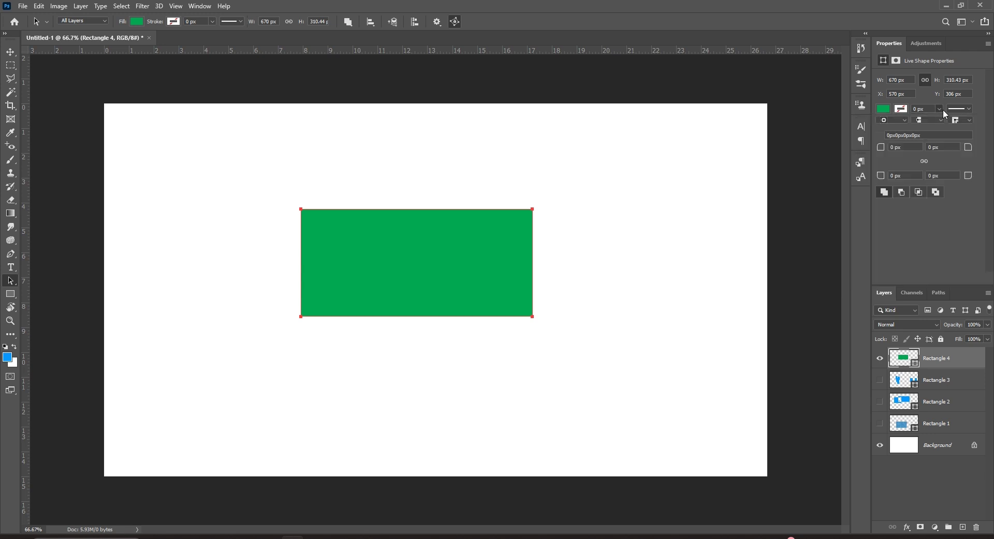
drag(940, 125, 965, 125)
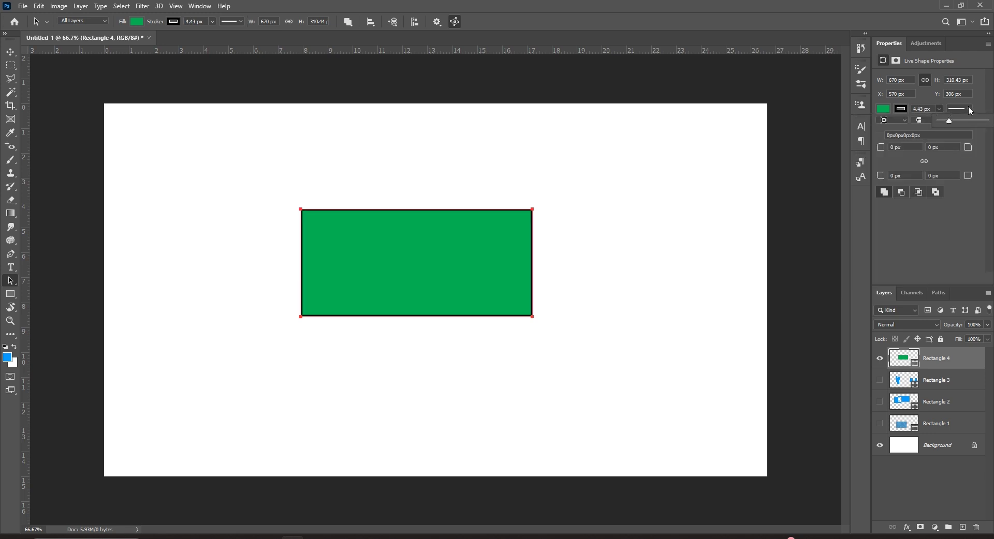
click(967, 109)
click(930, 165)
click(928, 173)
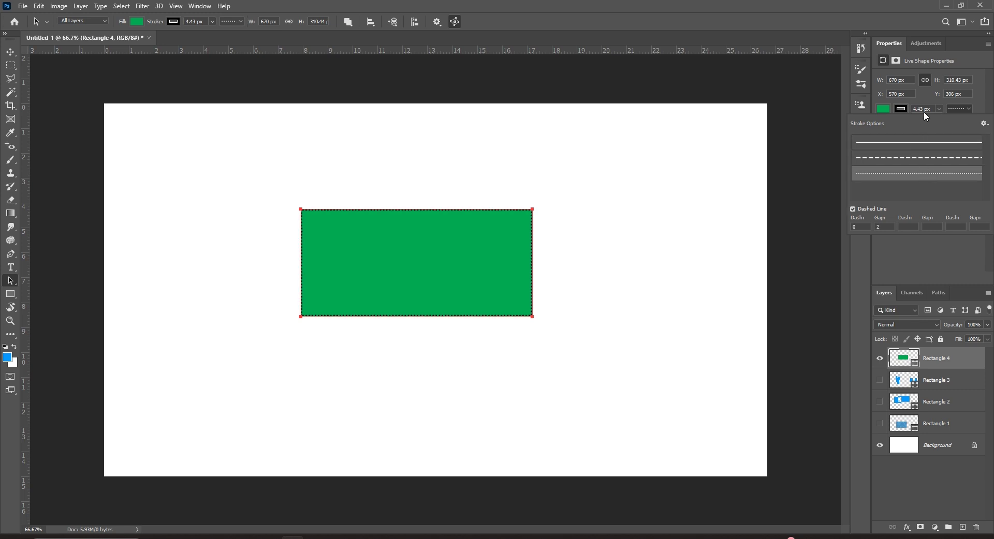
Step: Remove the rectangle's stroke color
click(936, 109)
click(938, 110)
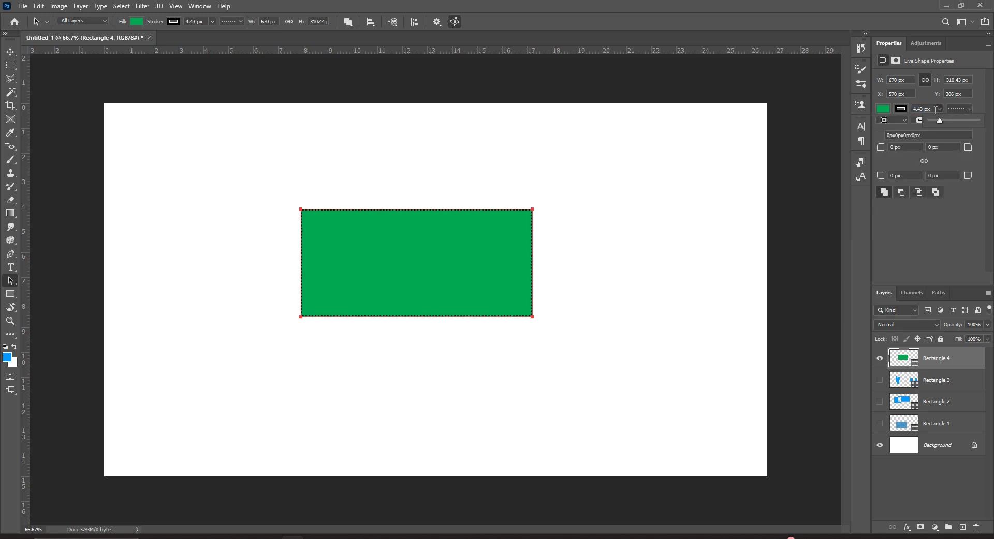
click(906, 110)
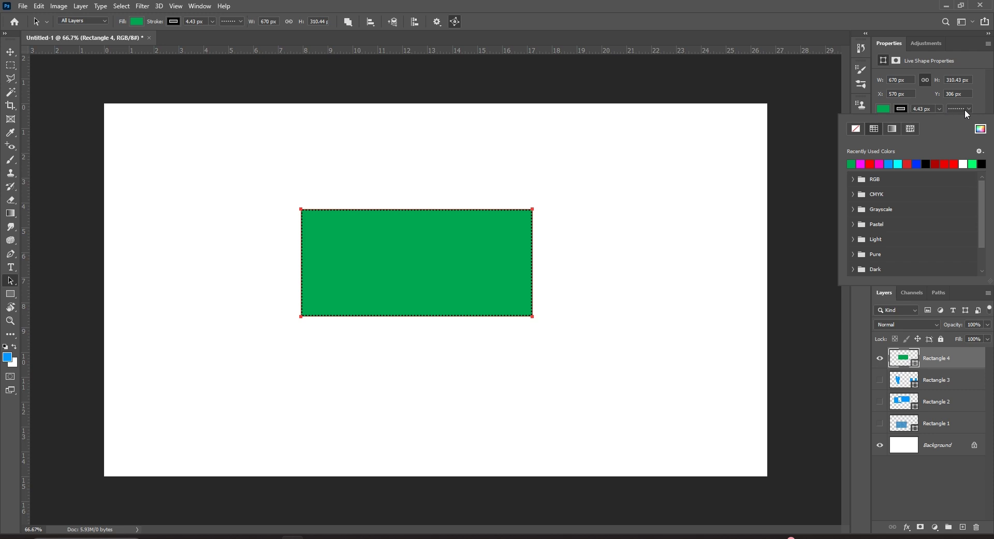
click(937, 109)
click(903, 110)
click(855, 129)
click(982, 88)
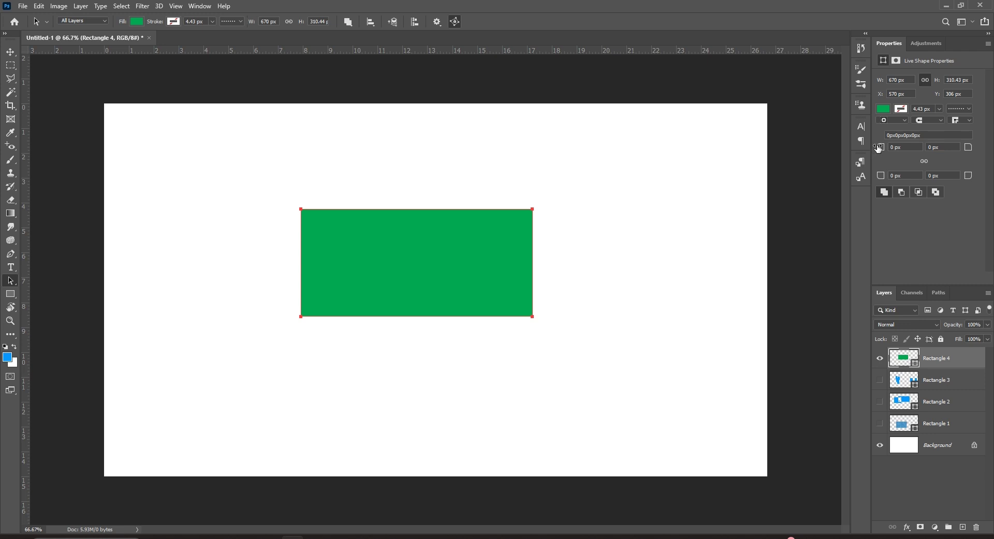
Step: Round the rectangle's upper-left corner to 197 px and reset it to 0 px
drag(879, 149, 982, 143)
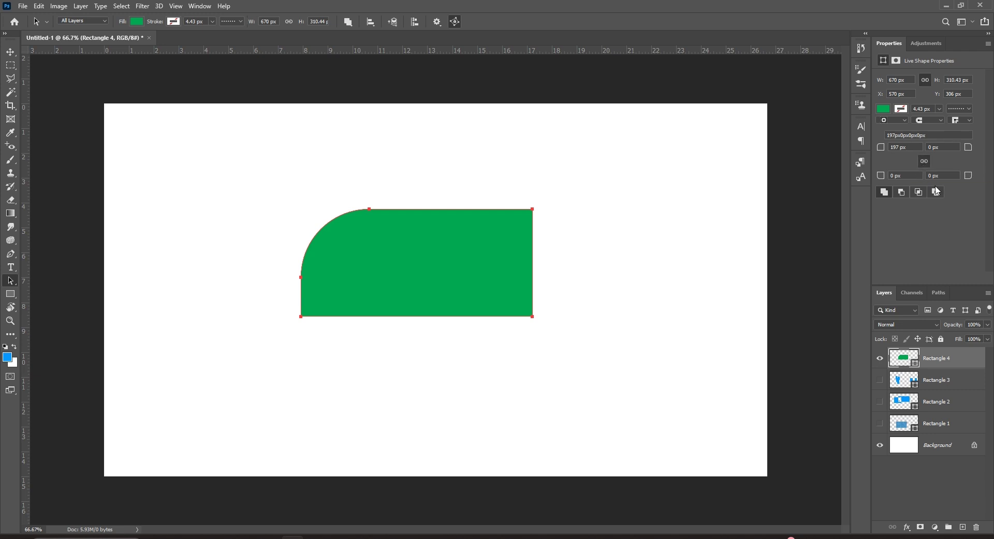
drag(907, 149, 864, 146)
text(0)
key(Tab)
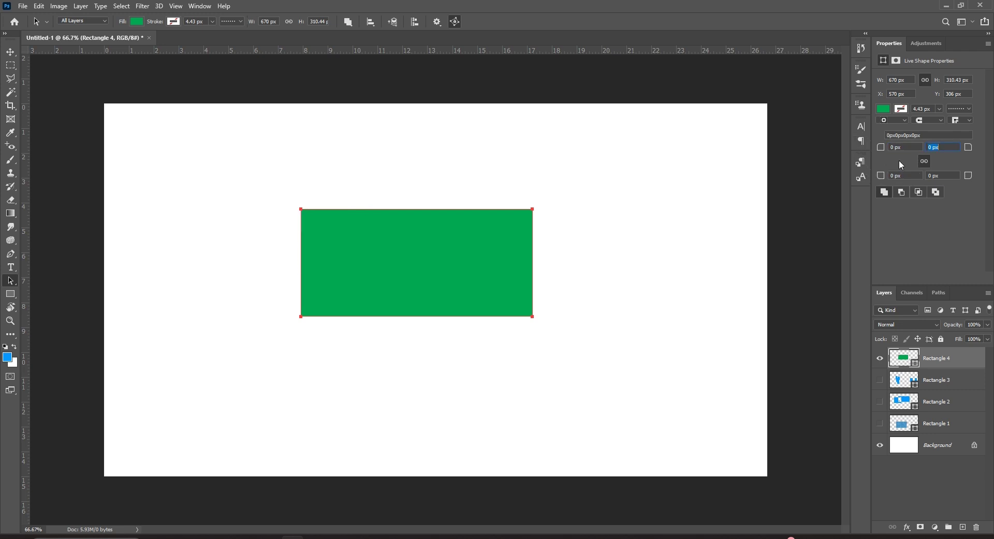
Step: Round all four linked corners to 135 px and flatten the rectangle to about 139 px high at Y 298 px
mouse_move(882, 151)
mouse_down()
mouse_move(919, 150)
mouse_move(901, 150)
mouse_up()
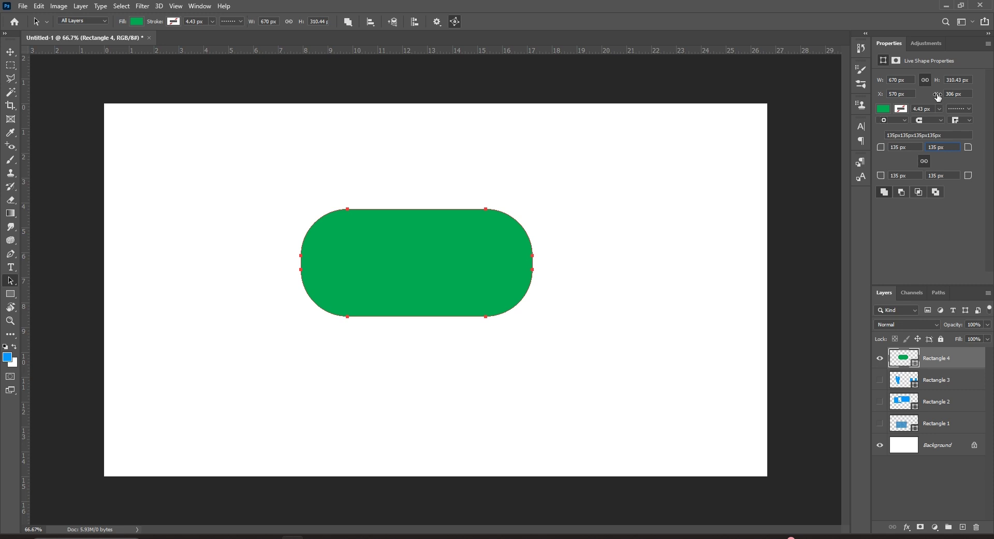
drag(936, 96, 830, 96)
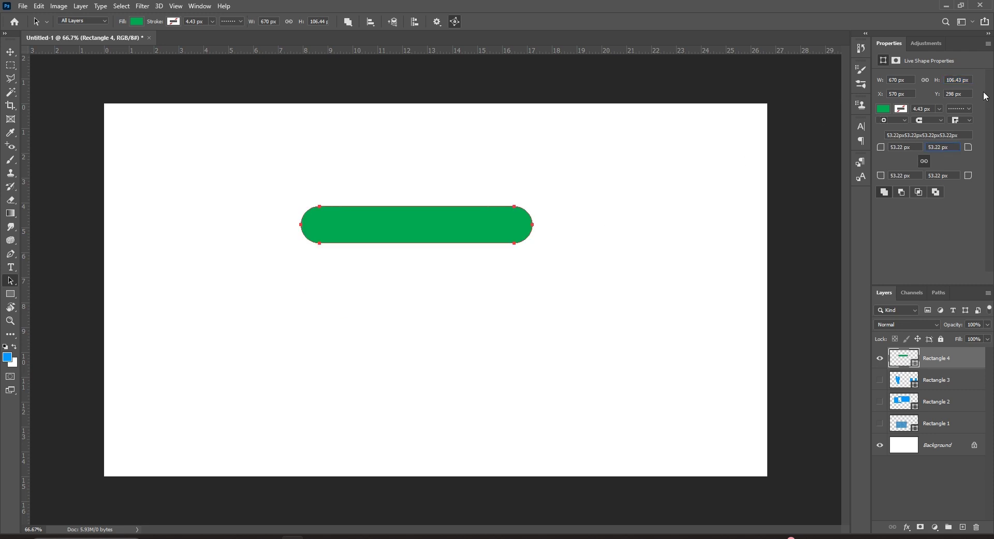
mouse_move(937, 81)
mouse_down()
mouse_move(965, 83)
mouse_move(953, 79)
mouse_up()
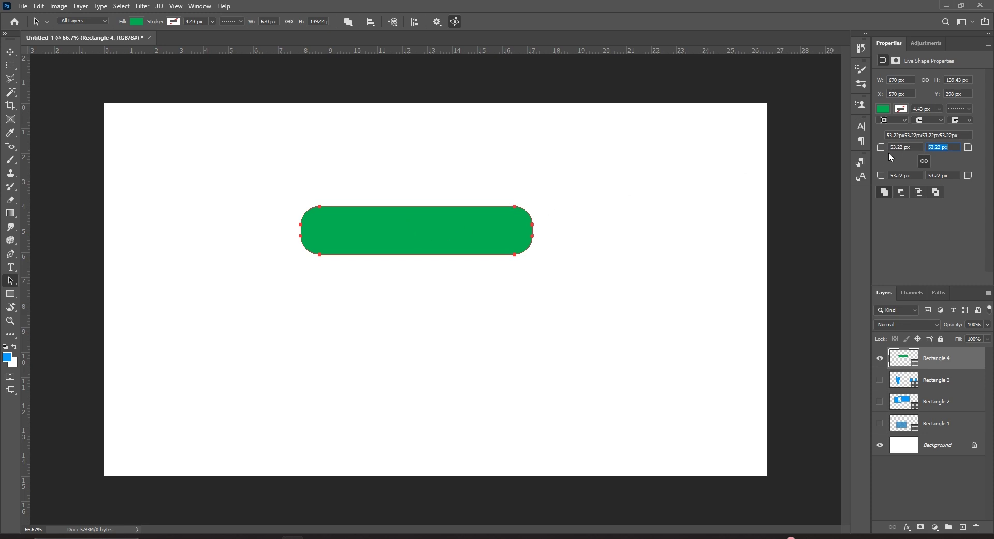
Step: Set the rectangle's height to about 252 px and its corner radii to 101.53 px upper-left, 129 px lower-right and 0 px for the other two
drag(881, 148, 850, 177)
drag(880, 150, 927, 147)
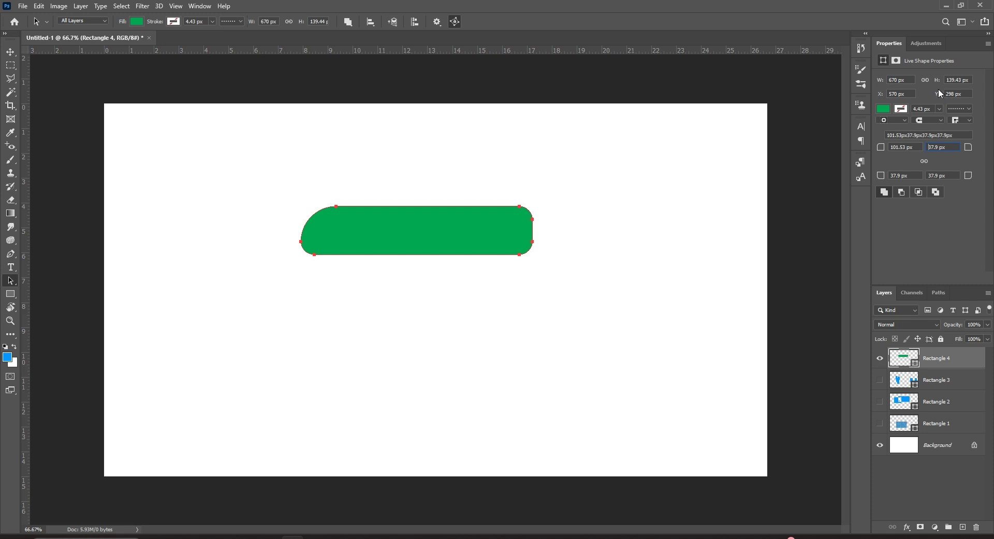
drag(936, 82, 993, 80)
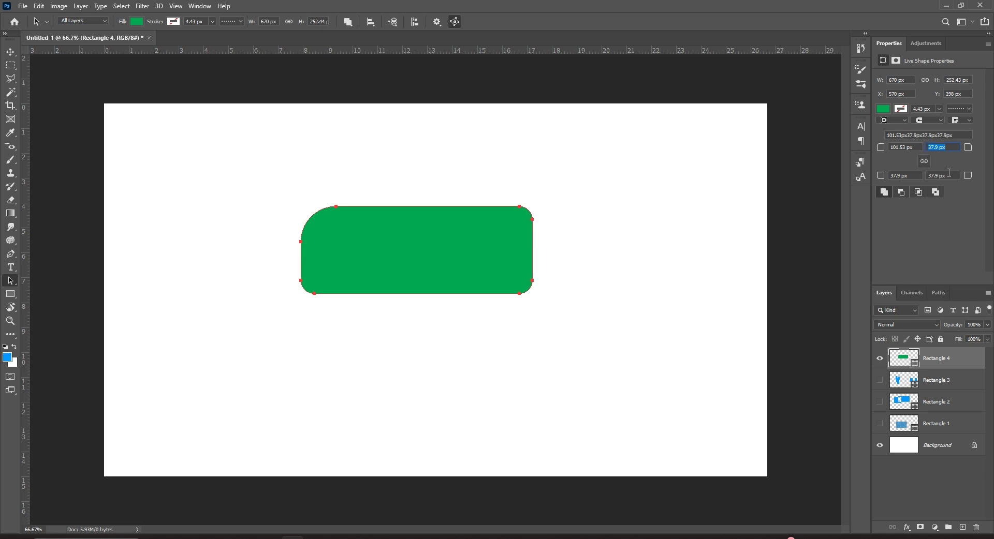
mouse_move(967, 176)
mouse_down()
mouse_move(936, 178)
mouse_move(992, 181)
mouse_move(958, 159)
mouse_move(952, 166)
mouse_up()
drag(875, 181, 637, 209)
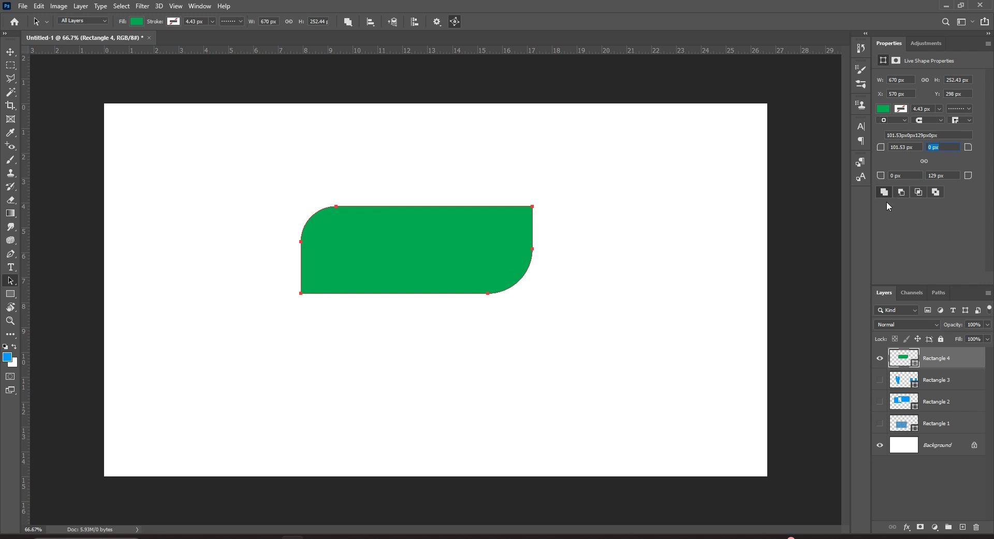
Step: Switch the green rectangle's path operation through subtract and intersect to exclude overlapping shapes, and hide the Rectangle 4 layer
key(u)
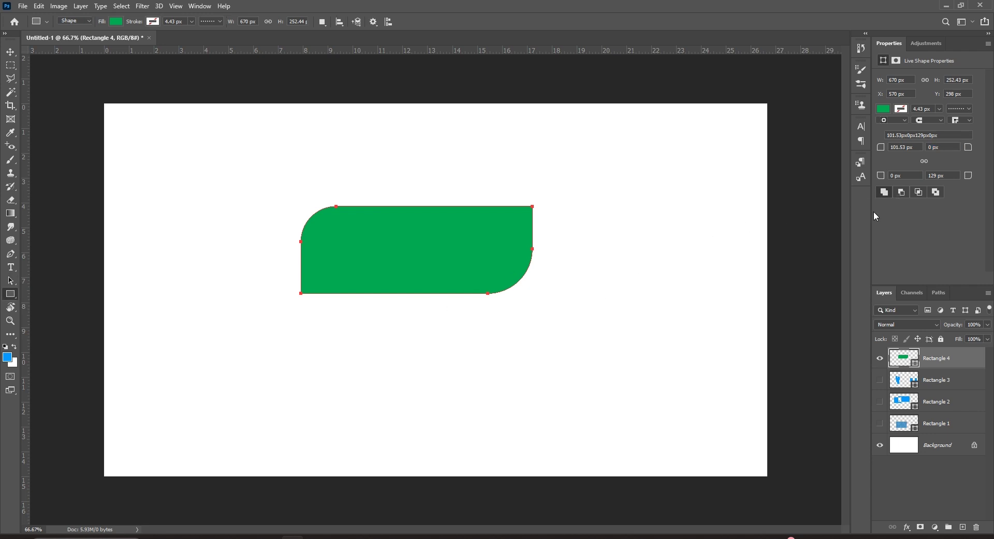
click(904, 195)
click(918, 192)
click(879, 358)
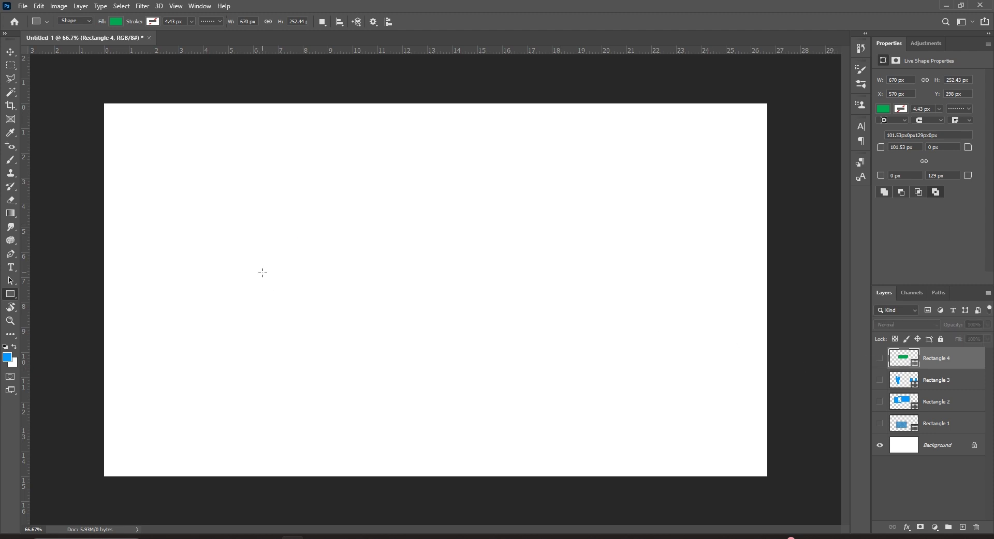
Step: Draw a rounded rectangle about 557 × 323 px mid-canvas, with a 111 px upper-left and a 0 px upper-right corner radius
right_click(6, 298)
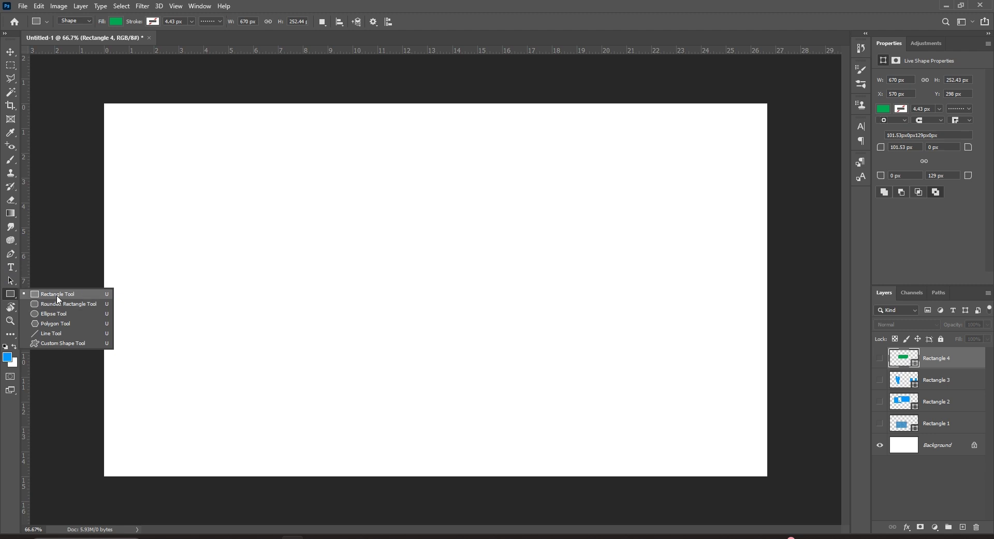
click(57, 295)
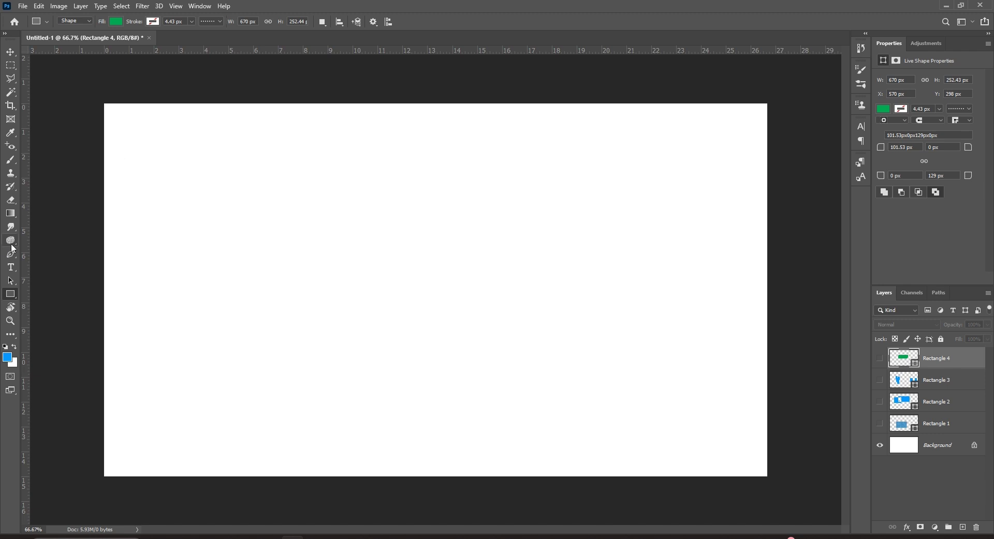
right_click(12, 295)
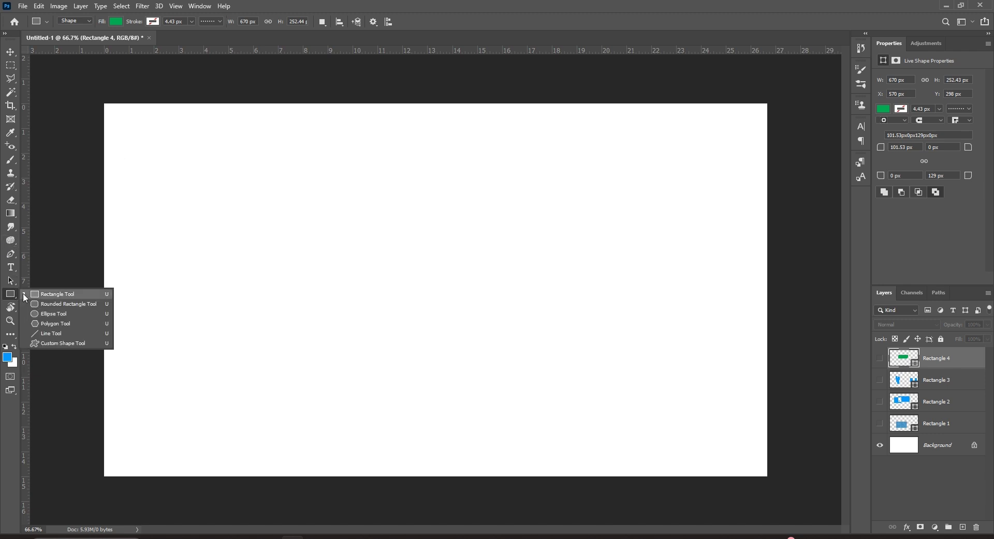
click(81, 307)
drag(298, 233, 490, 343)
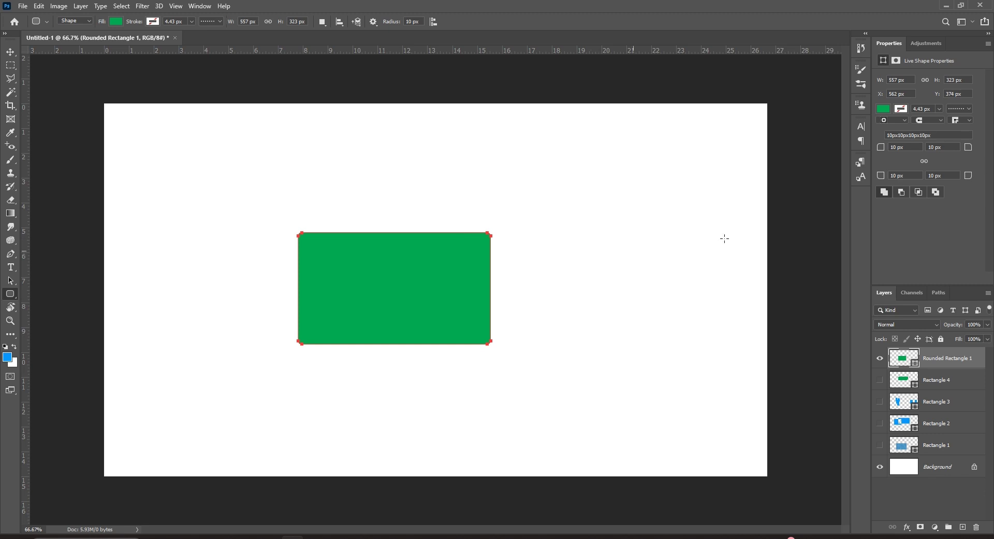
drag(884, 151, 951, 153)
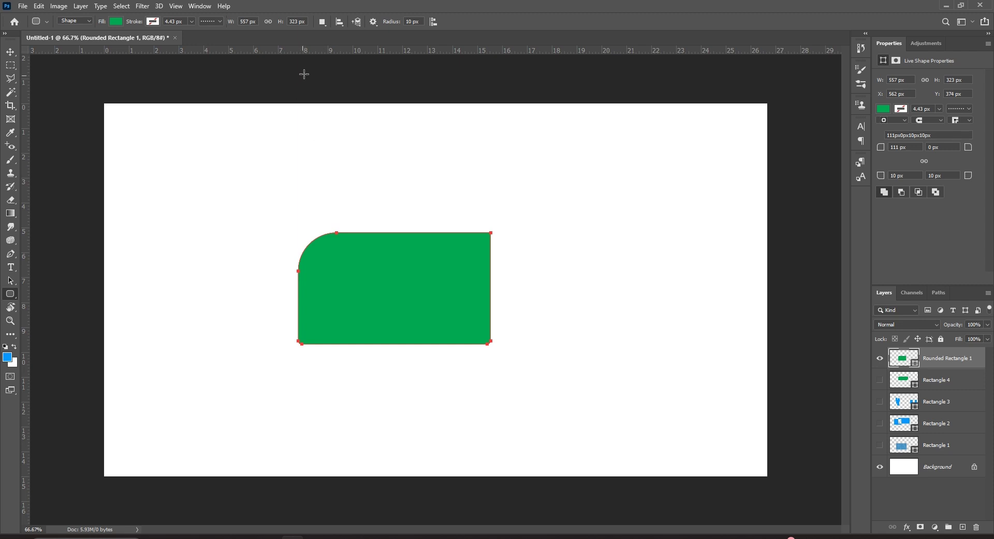
Step: Add two smaller overlapping rounded rectangles in Combine Shapes mode toward the upper right, the last about 277 × 176 px
click(322, 22)
click(352, 45)
drag(545, 203, 436, 290)
drag(616, 195, 521, 254)
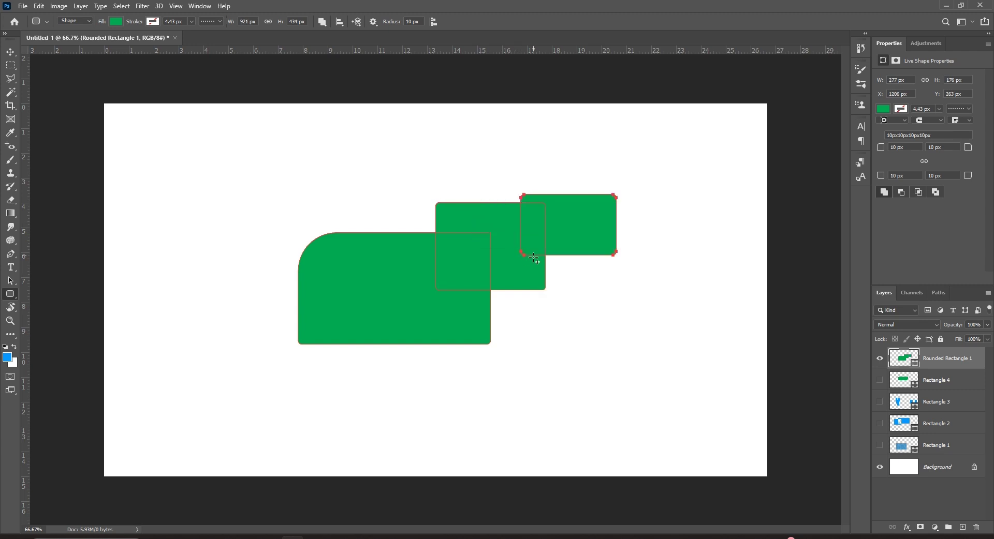
Step: Try the subtract, intersect and exclude overlapping operations on the last rounded rectangle, and return it to combine shapes
click(901, 193)
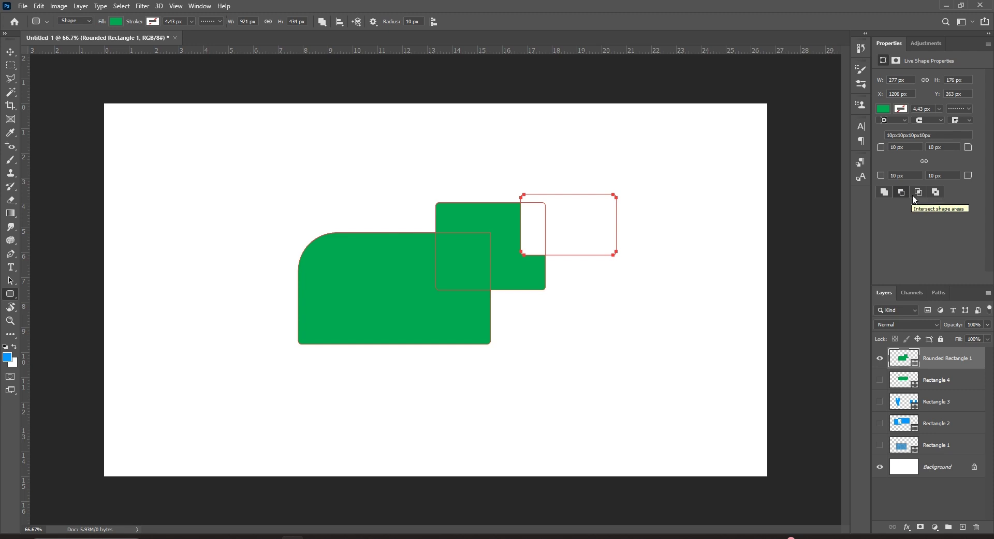
click(918, 193)
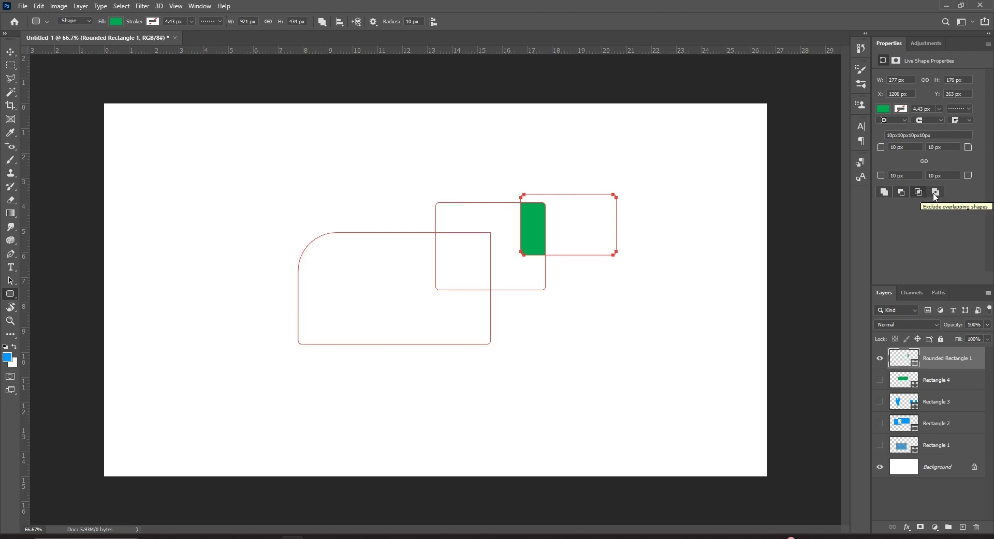
click(936, 194)
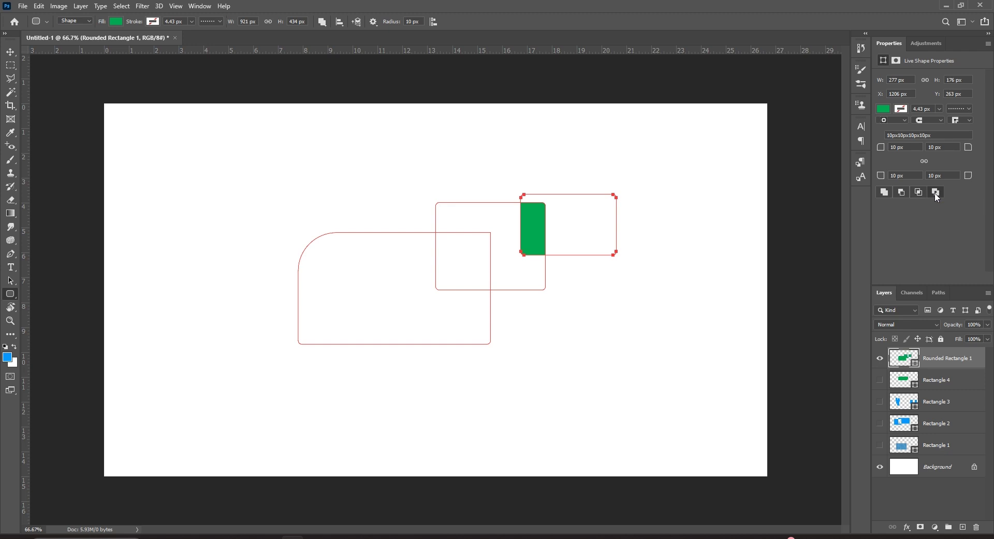
click(884, 196)
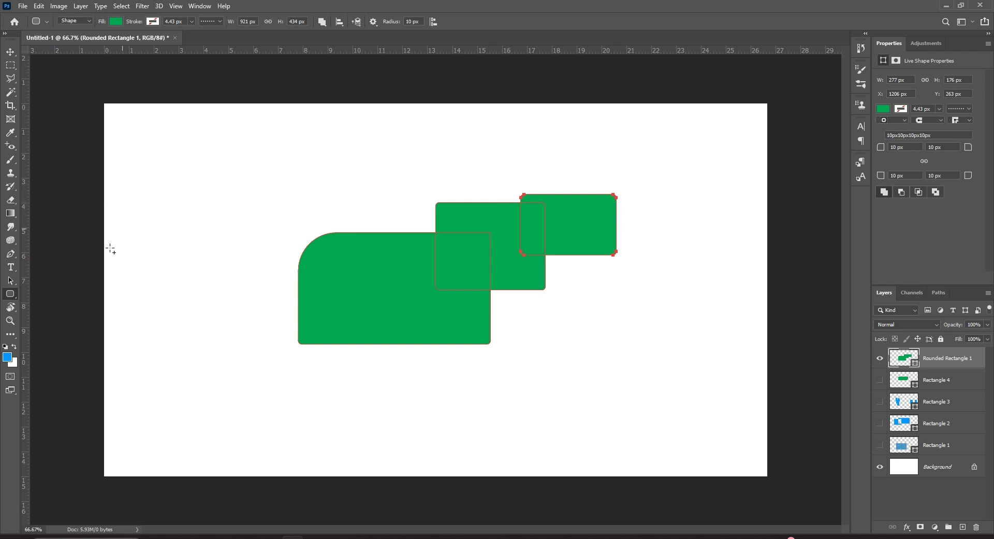
Step: Hide the Rounded Rectangle 1 layer and draw an ellipse about 527 × 324 px near the middle of the canvas
click(880, 359)
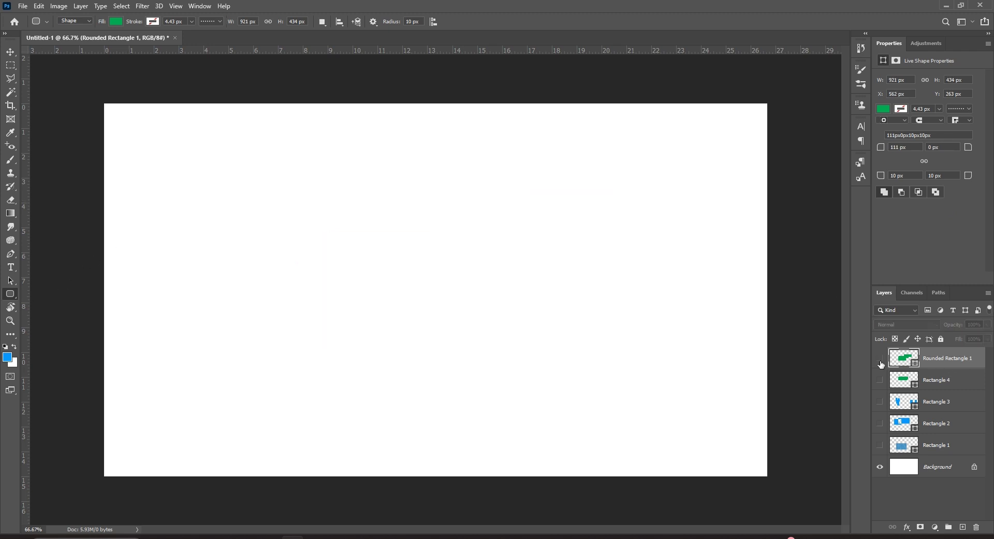
right_click(15, 295)
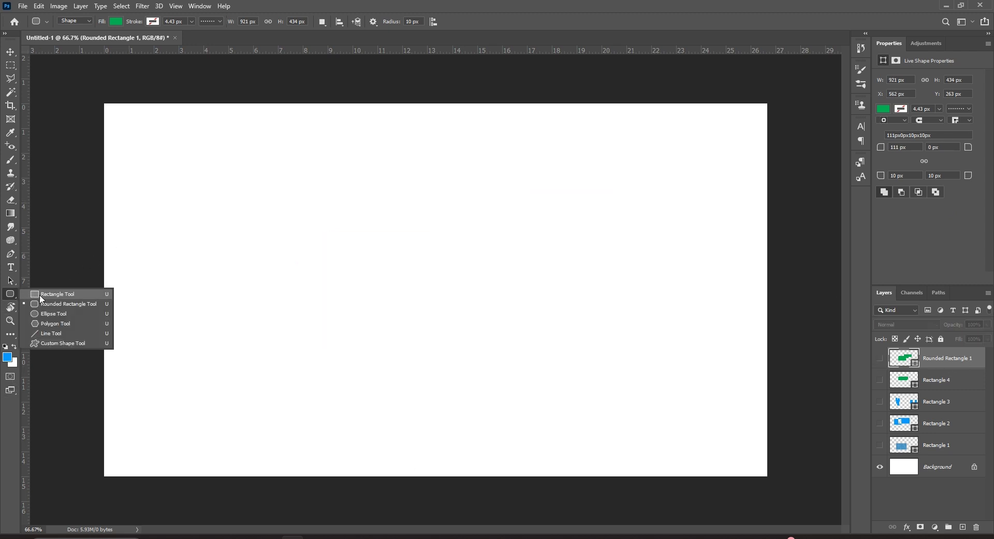
click(68, 313)
drag(414, 227, 593, 338)
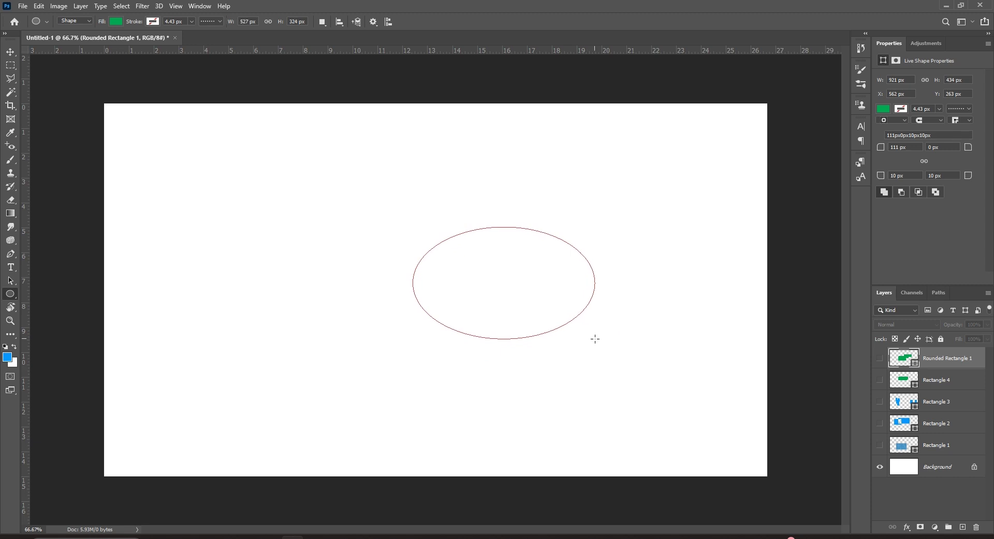
Step: Add a circle of exactly 250 × 250 px to the upper left of the ellipse
click(321, 238)
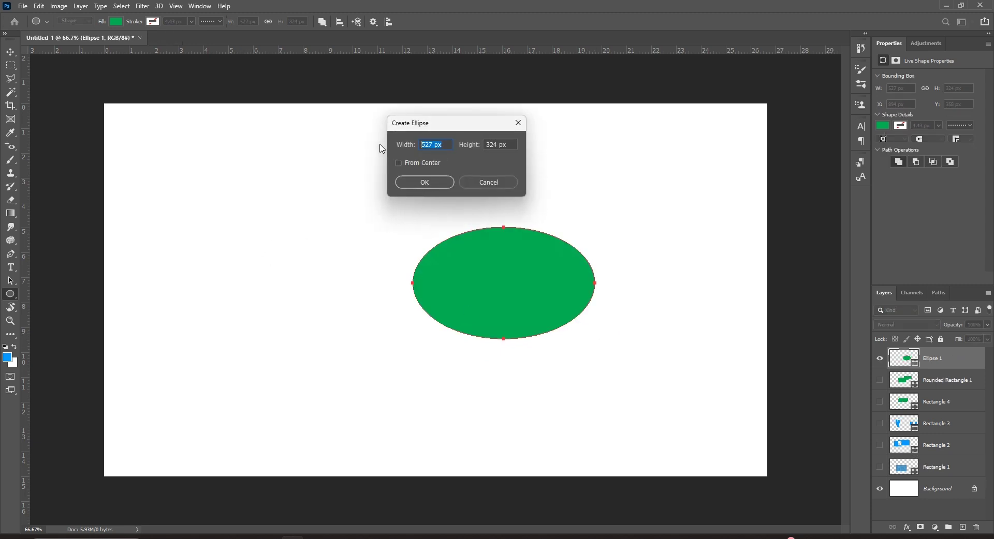
text(250)
key(Tab)
text(2)
click(412, 184)
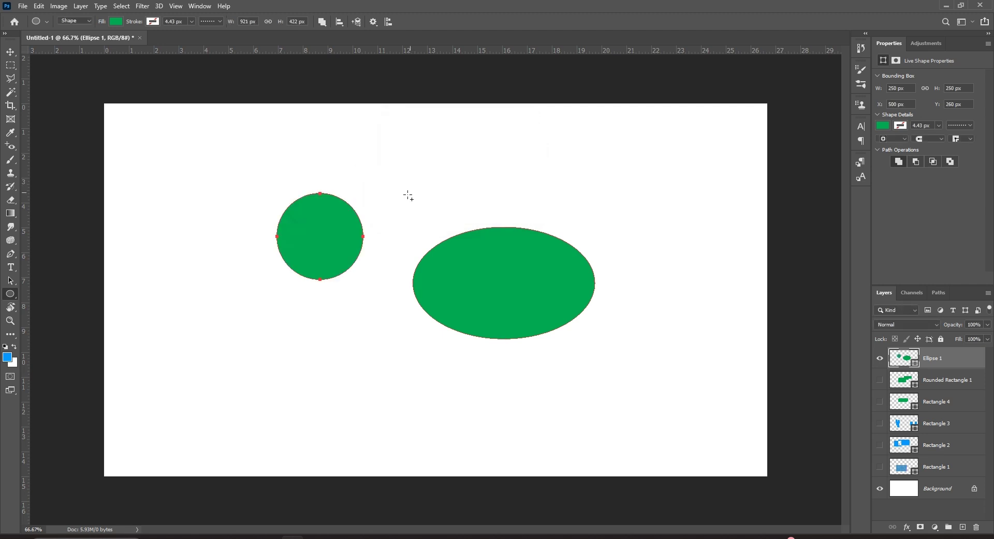
Step: Add a 921 × 422 px ellipse created from its center in the lower-left canvas, and cancel creating another one
click(336, 394)
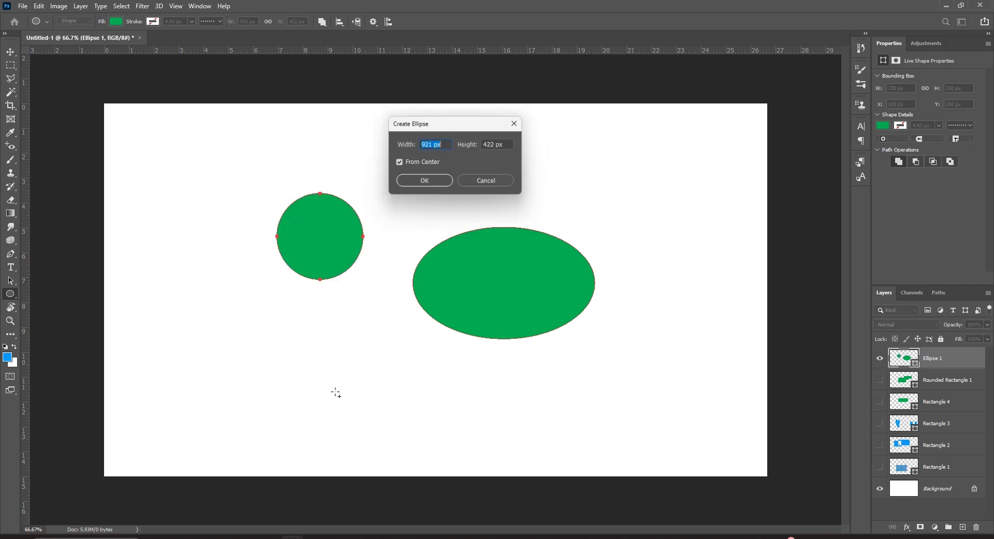
click(437, 184)
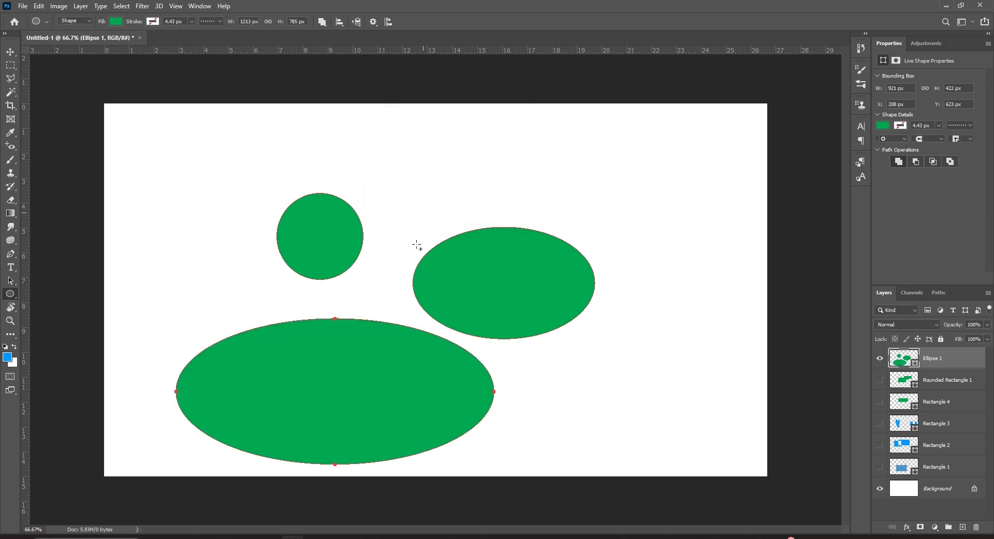
click(576, 165)
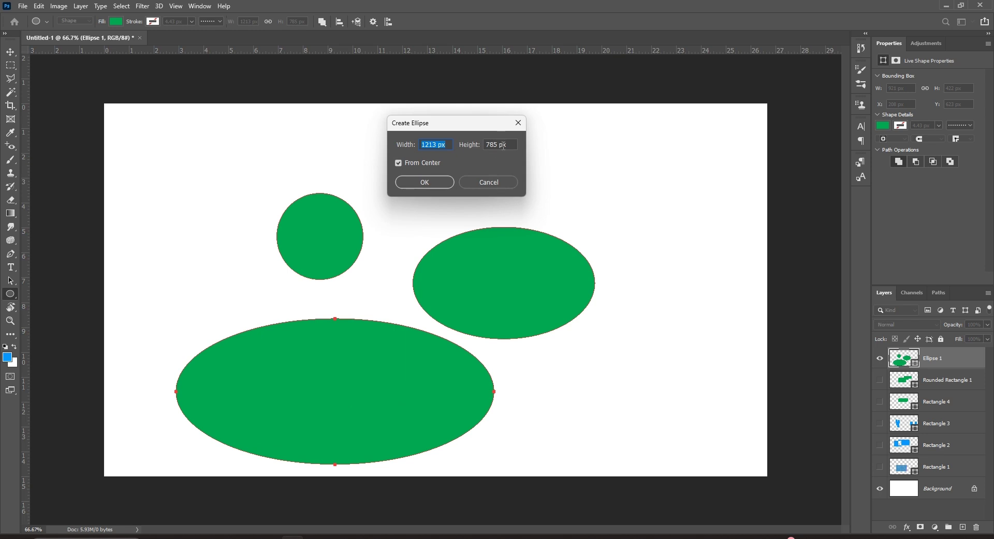
click(518, 123)
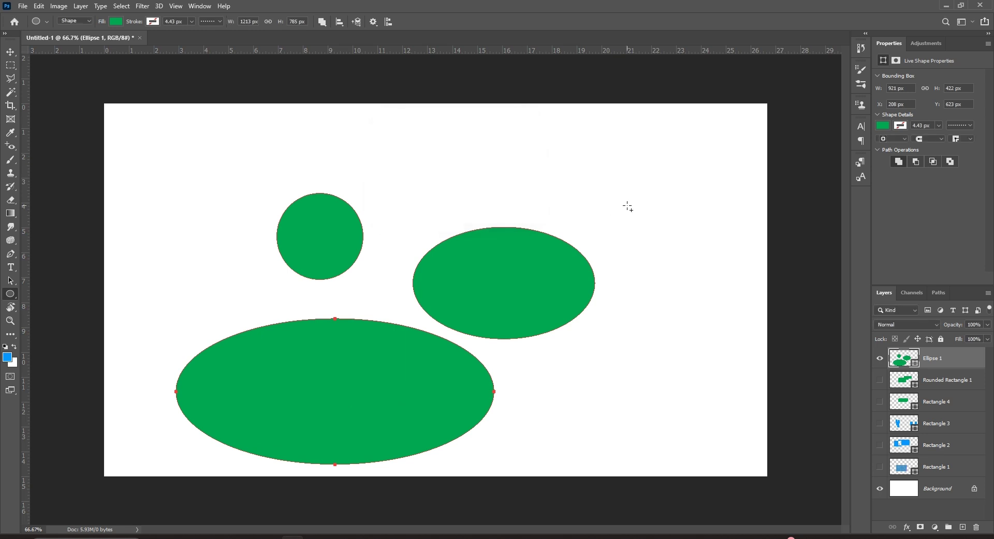
Step: Draw a circle about 456 px wide overlapping the first ellipse's upper right, and hide the Ellipse 1 layer
drag(624, 203, 702, 280)
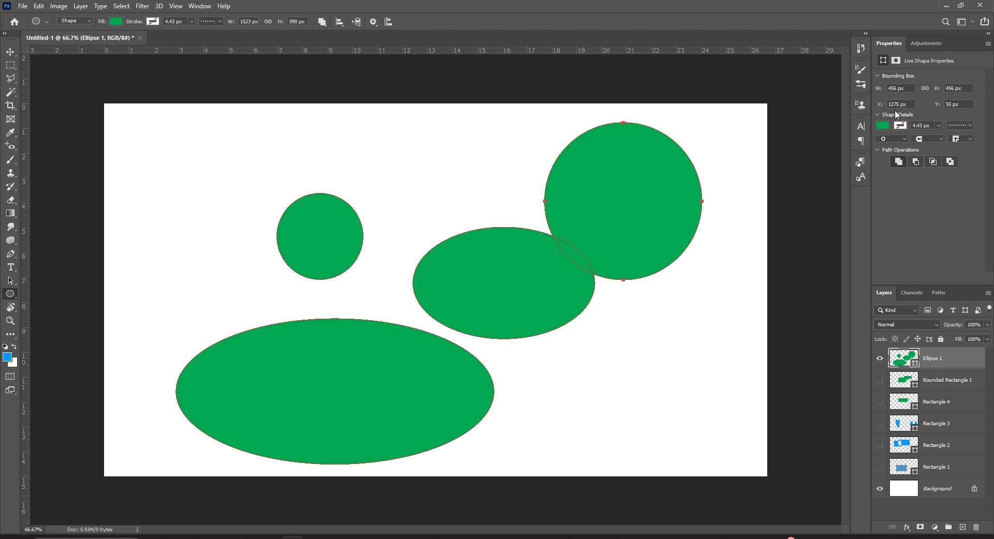
click(904, 141)
click(905, 140)
click(879, 363)
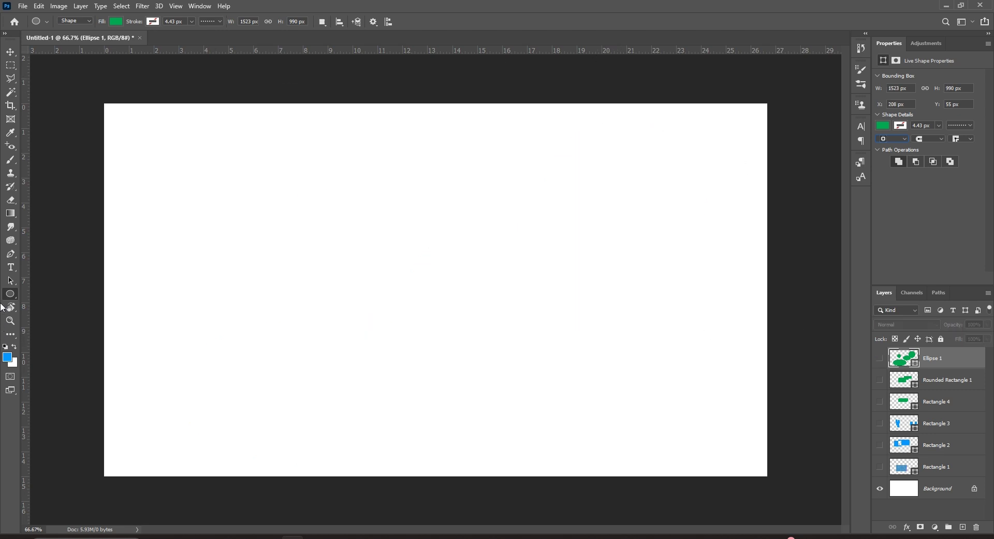
Step: Switch to the Polygon tool, try drawing a smooth-cornered five-pointed star, and undo it
right_click(20, 291)
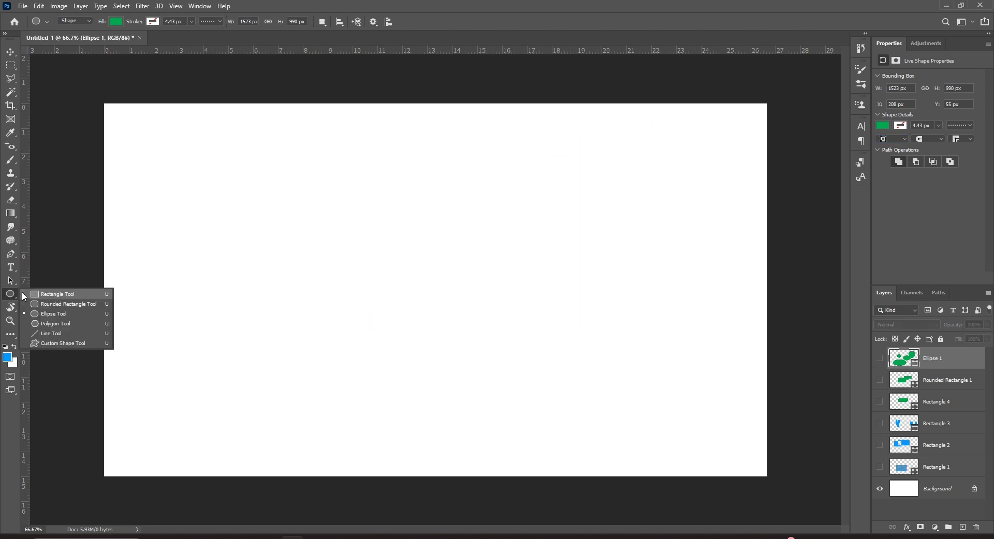
click(62, 325)
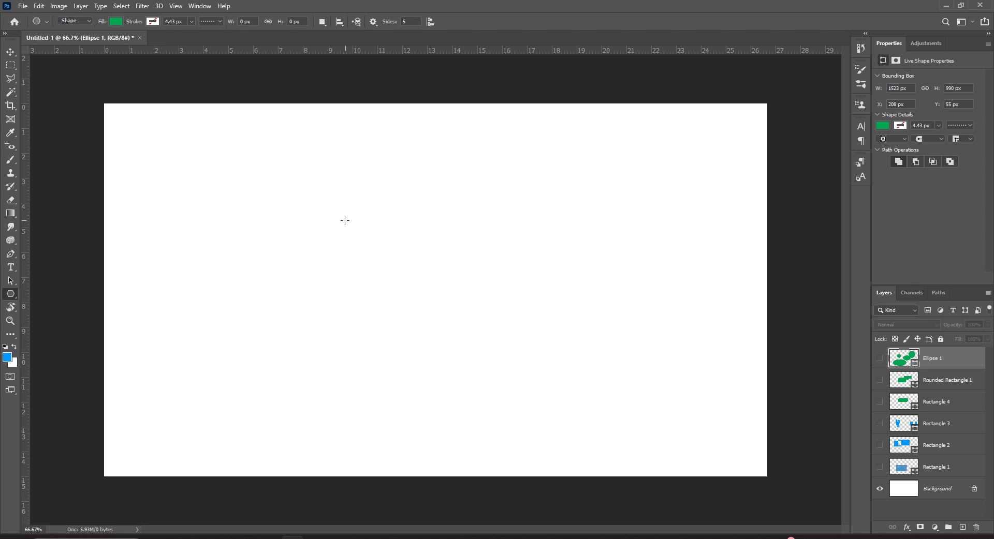
drag(336, 218, 430, 302)
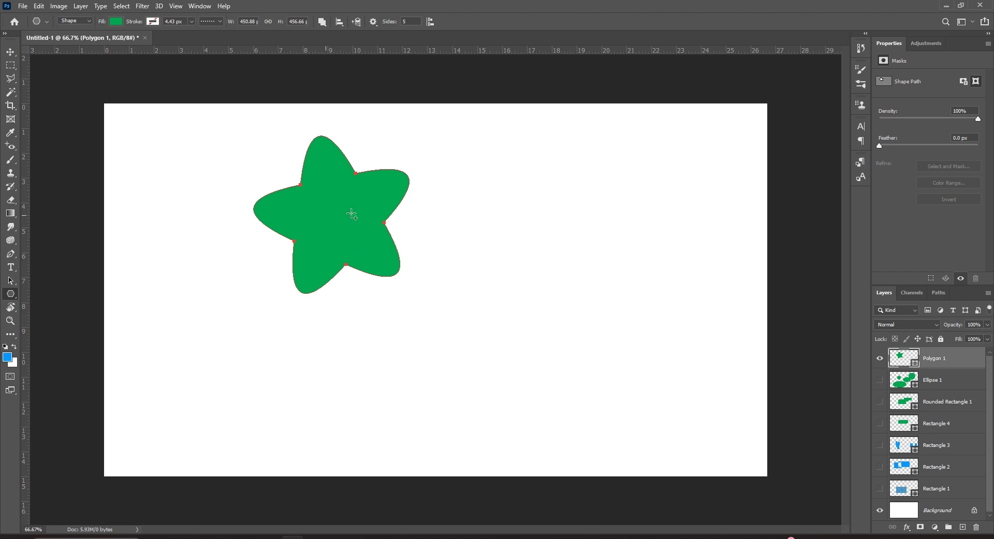
key(ctrl+z)
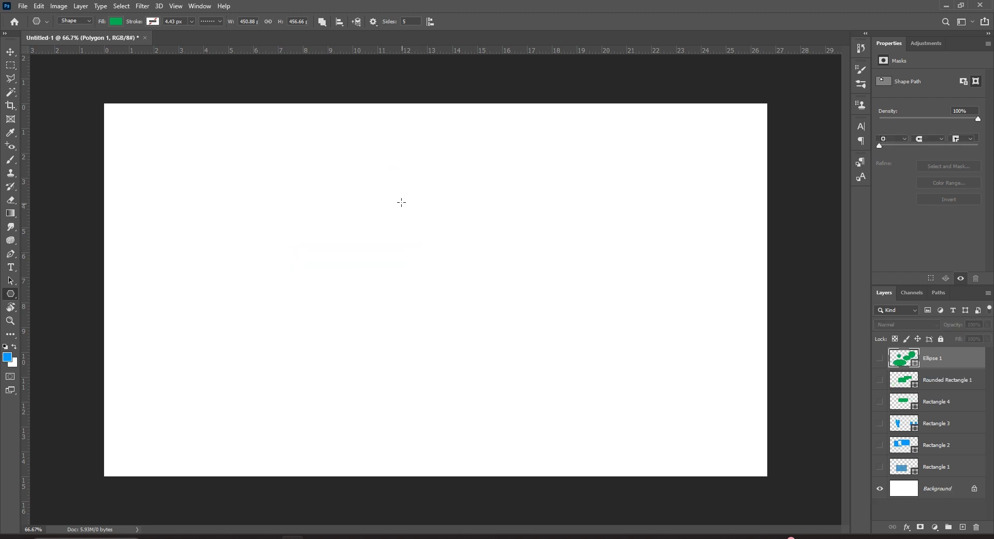
Step: Create a plain five-sided polygon with Smooth Corners and Star disabled, and draw a second pentagon in the canvas's upper-left corner
click(405, 247)
drag(395, 231, 513, 200)
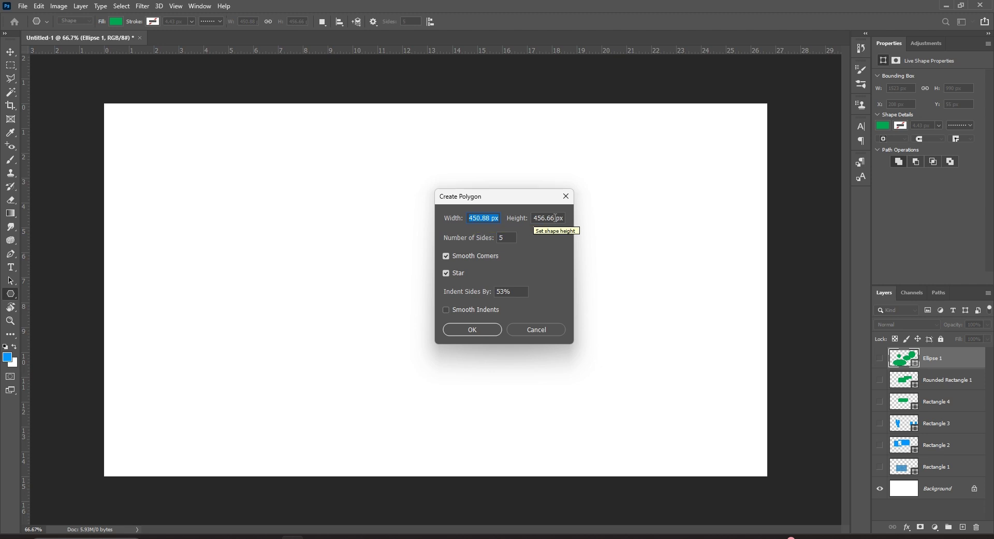
click(446, 257)
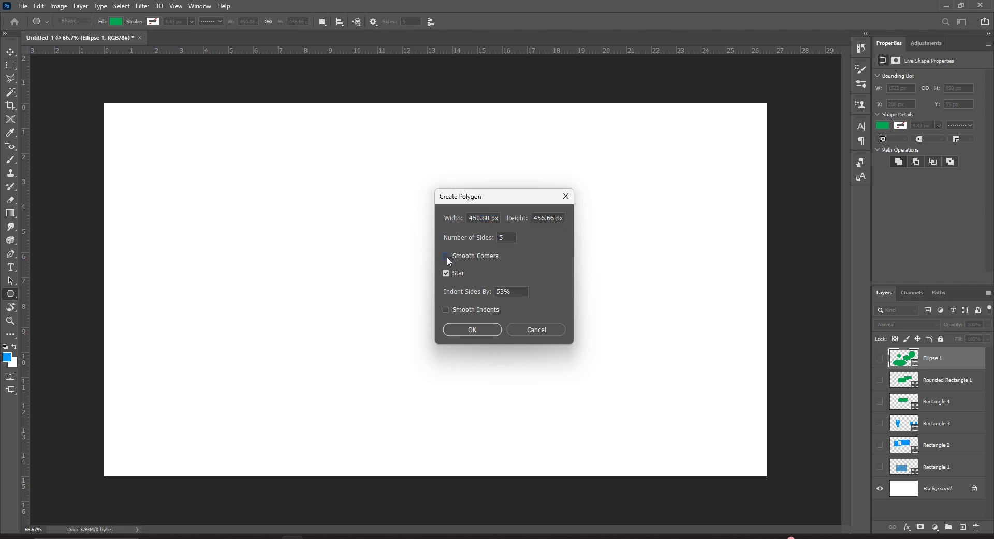
click(446, 274)
click(479, 332)
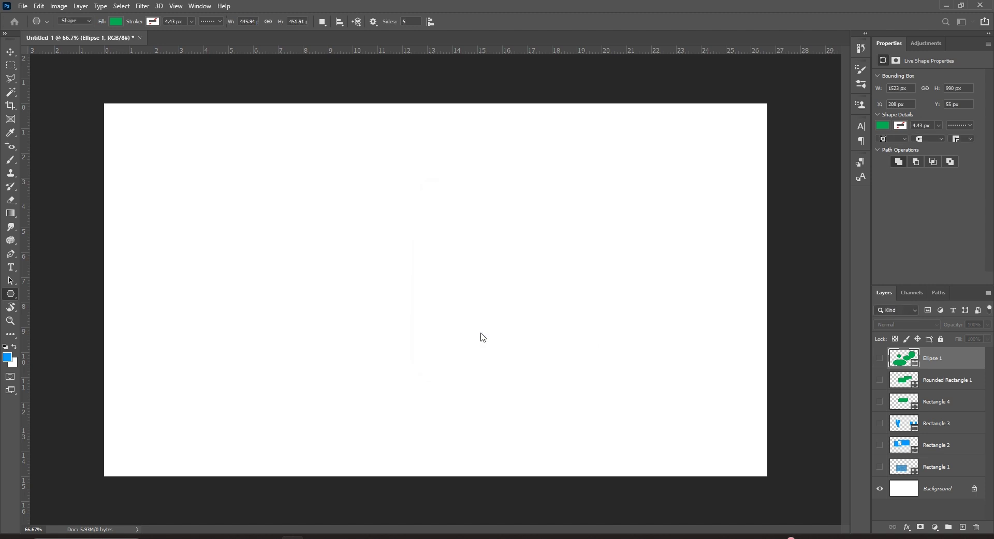
drag(192, 204, 265, 264)
Step: Set the polygon sides to 9 and draw a large nonagon at the upper right and a smaller one at the lower left
drag(413, 22, 386, 23)
text(9)
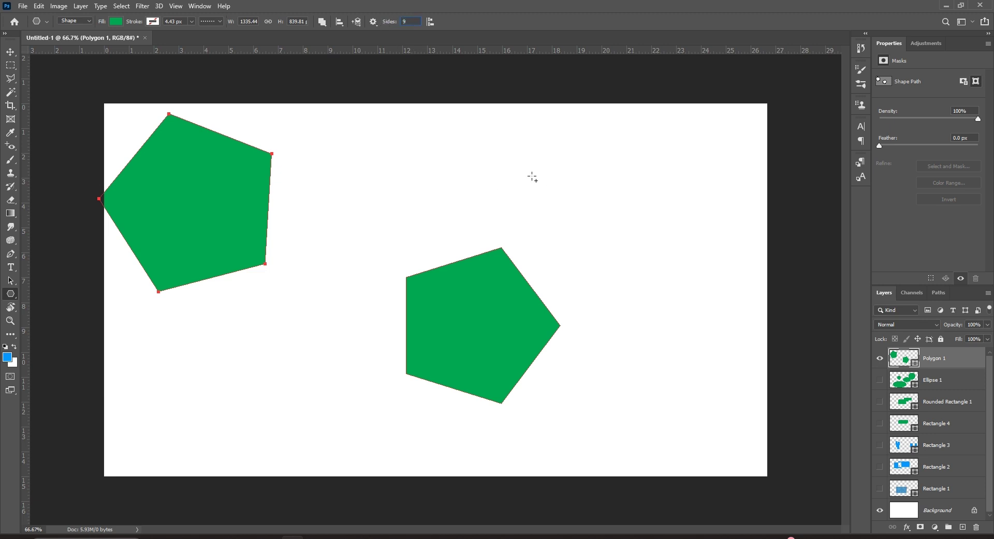
key(Tab)
drag(607, 184, 668, 245)
drag(212, 344, 259, 362)
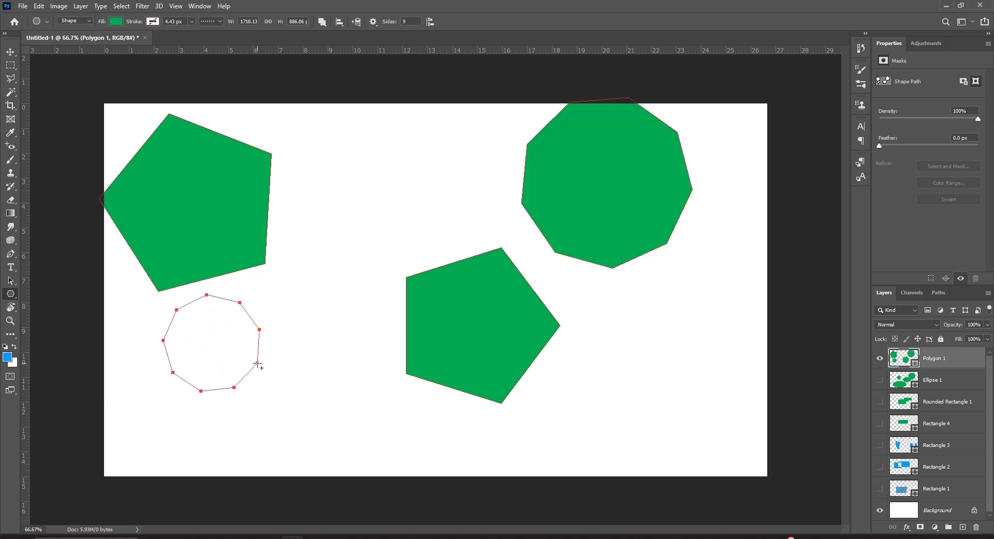
Step: Create a 5-sided polygon about 1718 × 886 px with Smooth Corners enabled, and draw a small one beside the upper-left pentagon
click(396, 191)
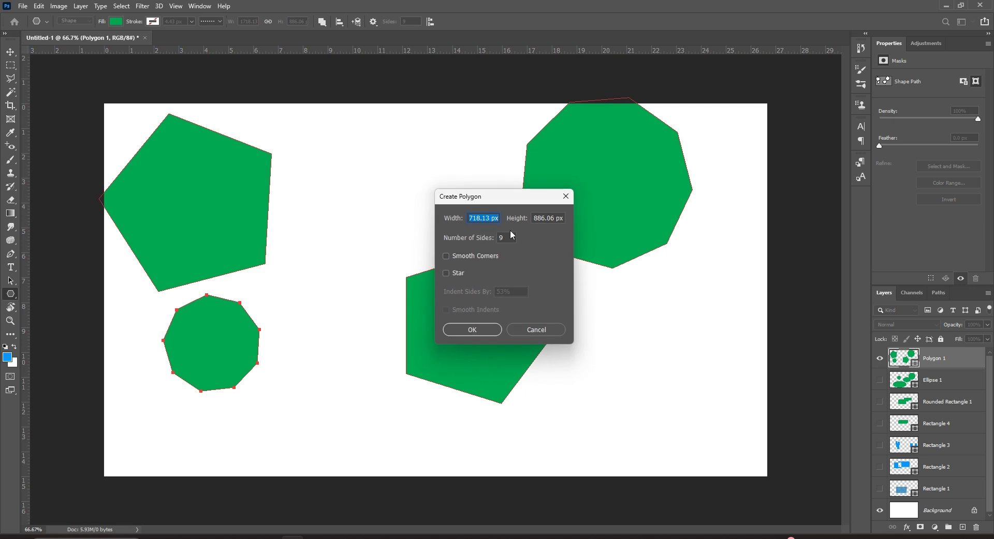
click(460, 255)
drag(511, 236, 476, 241)
click(476, 330)
drag(361, 184, 406, 223)
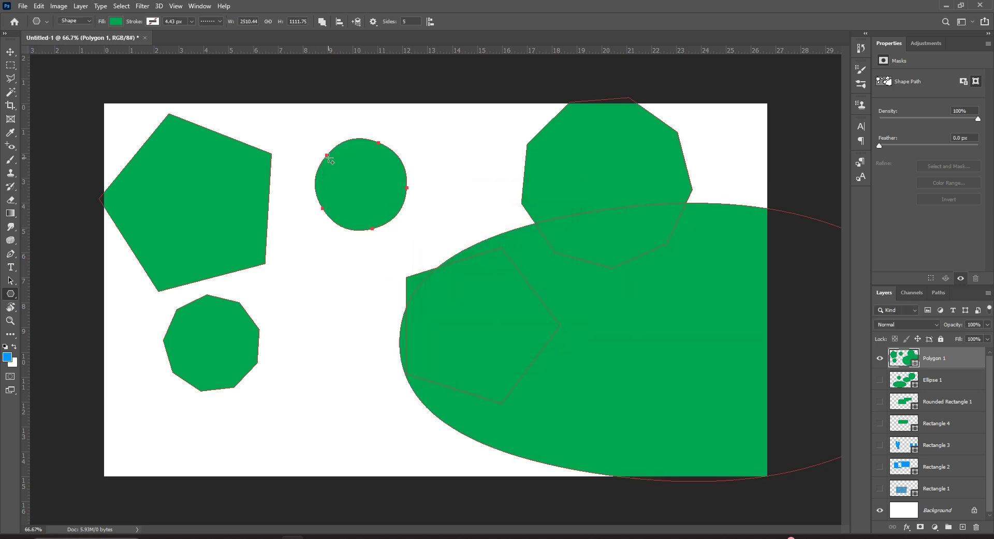
Step: Create a sharp-cornered five-pointed star with a 53% indent, draw a smaller one beside the left pentagon, and hide the Polygon 1 layer
click(444, 174)
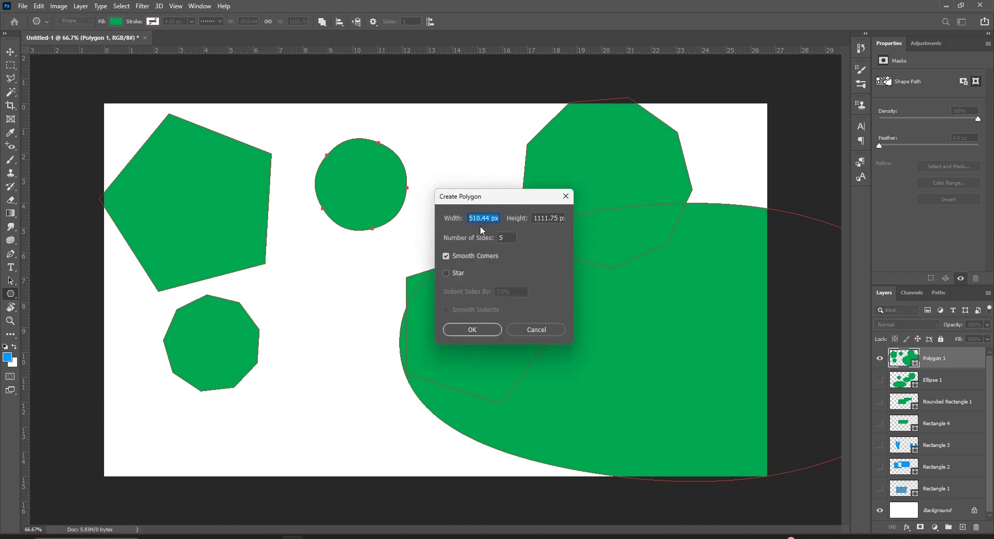
click(446, 256)
click(447, 275)
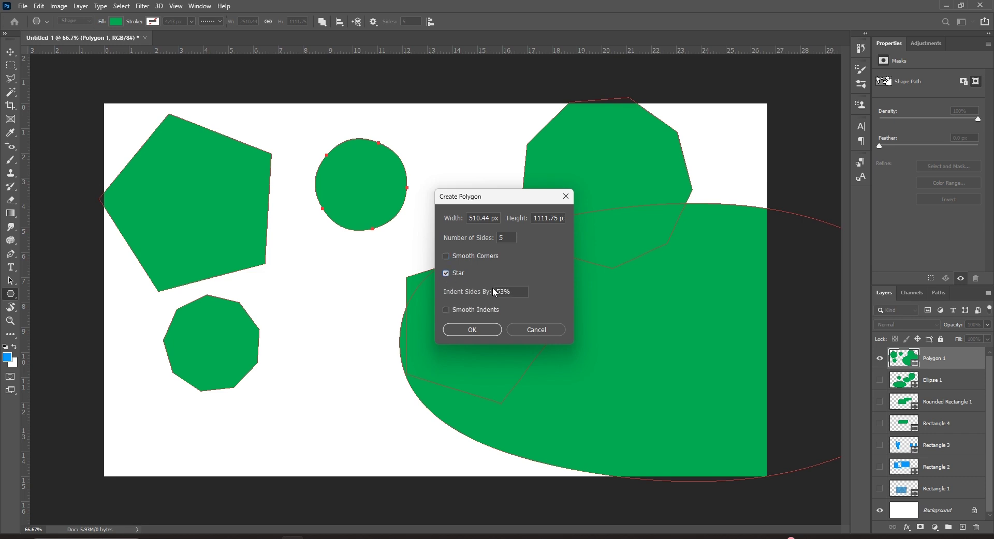
click(472, 330)
drag(318, 282, 367, 324)
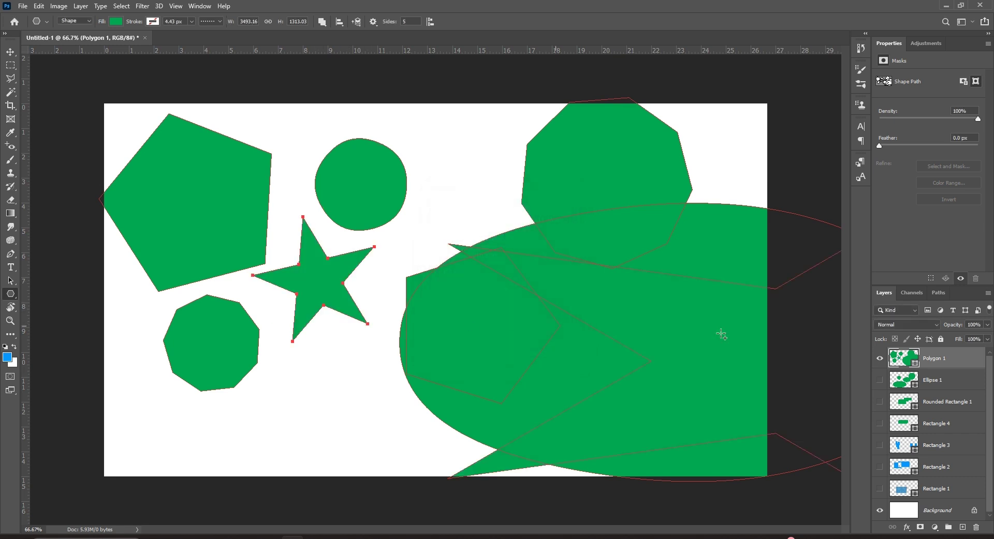
click(879, 359)
Step: Draw a five-pointed star about 462 × 478 px, and add another star of that size with its sides indented by 70%
drag(361, 226, 434, 273)
click(550, 242)
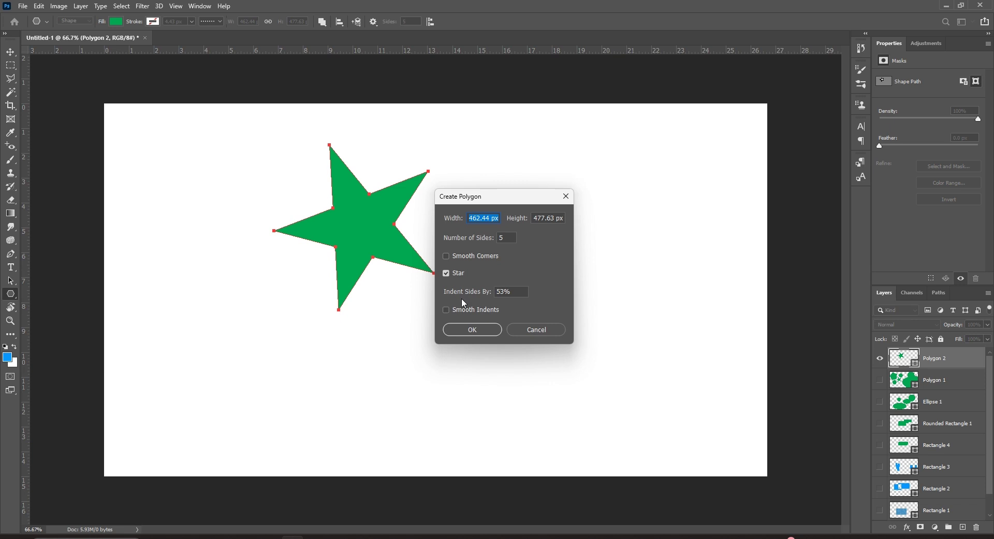
double_click(503, 294)
text(70)
click(480, 329)
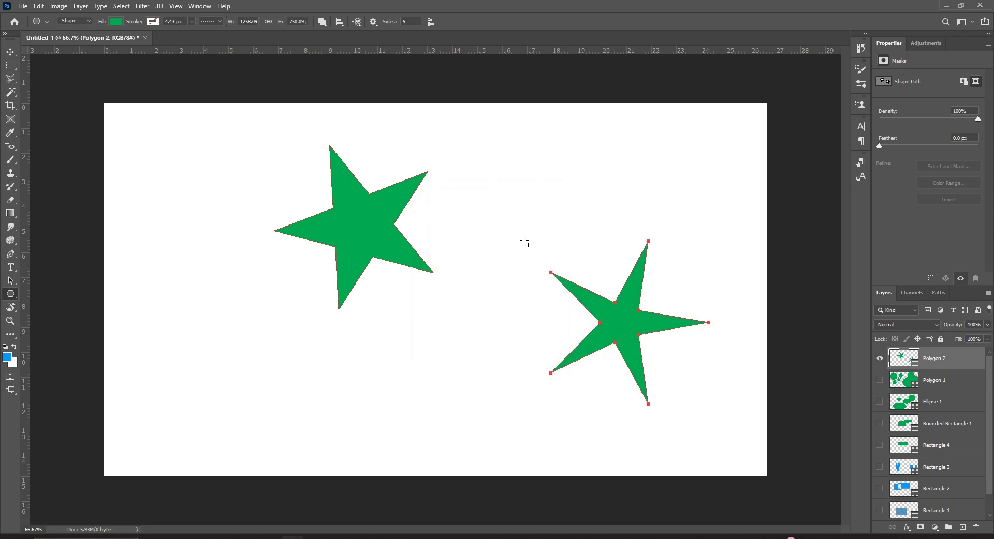
Step: Add a star about 1258 × 750 px with Smooth Indents enabled, and move the layer's shapes up and left into view
click(489, 290)
click(475, 309)
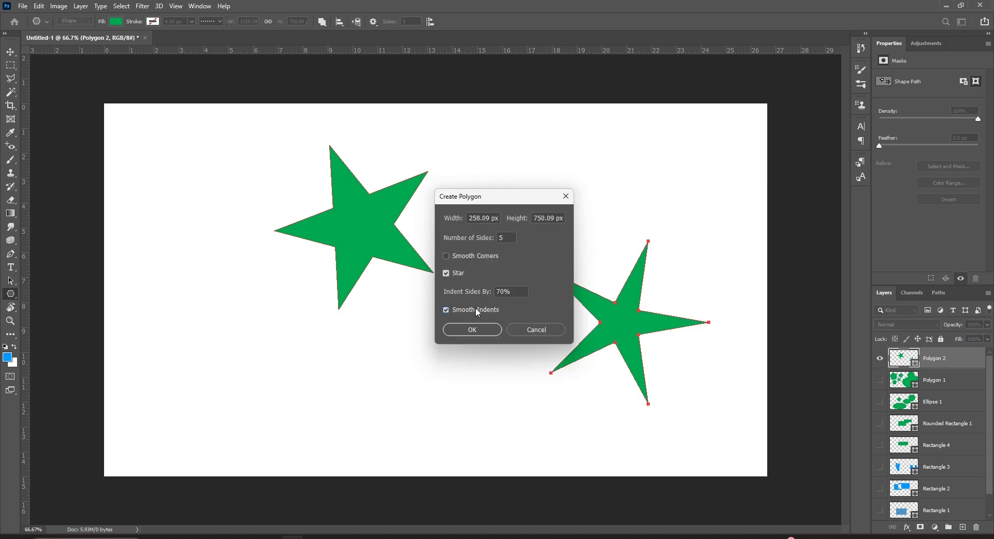
click(473, 330)
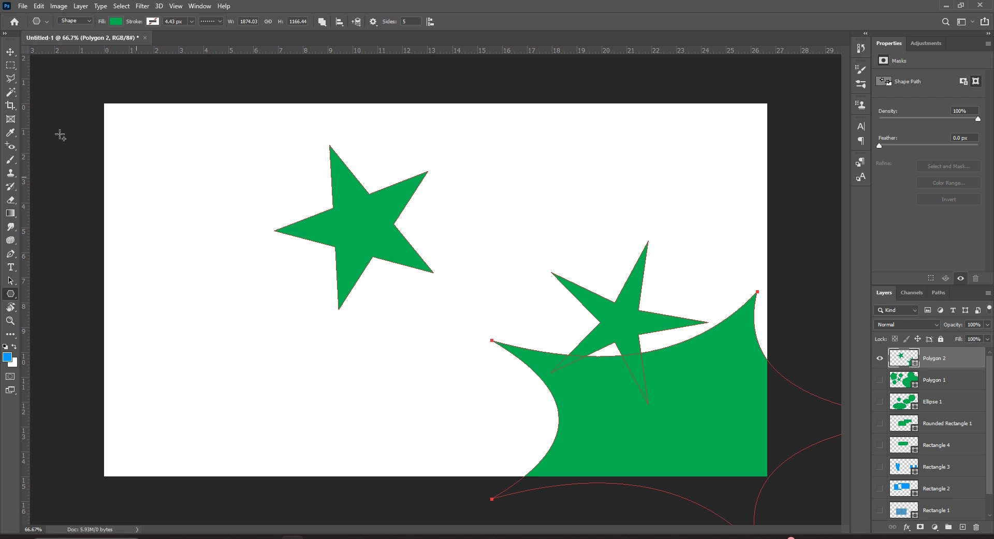
click(10, 51)
drag(594, 359, 460, 220)
Step: Draw a star with smooth indents, about 427 × 429 px, on the left side of the canvas with the Polygon tool
click(11, 295)
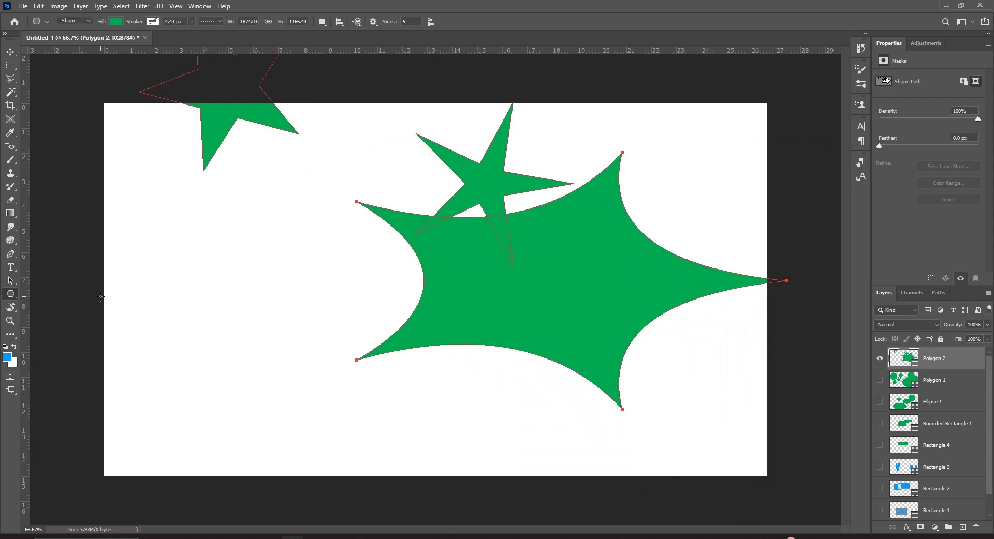
right_click(11, 296)
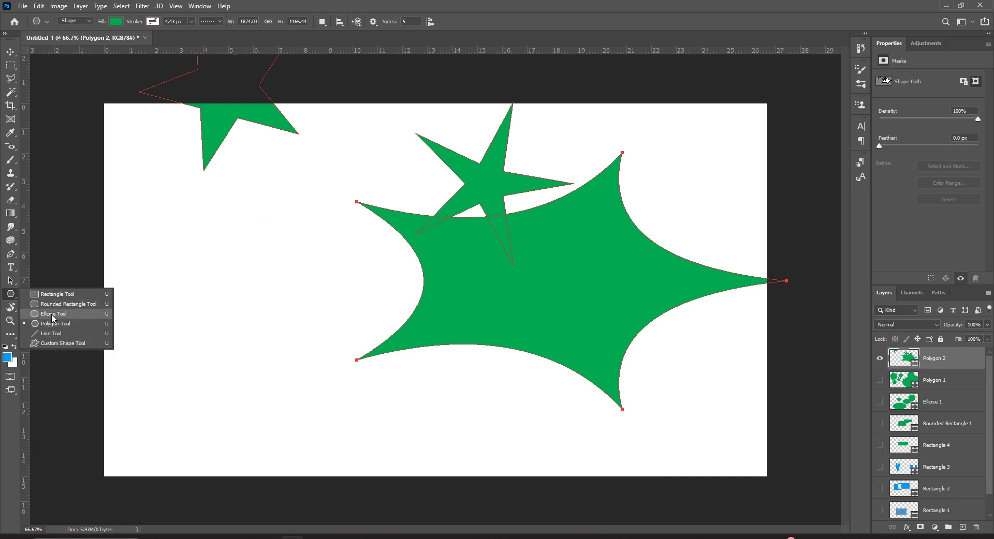
click(58, 325)
drag(243, 279, 299, 333)
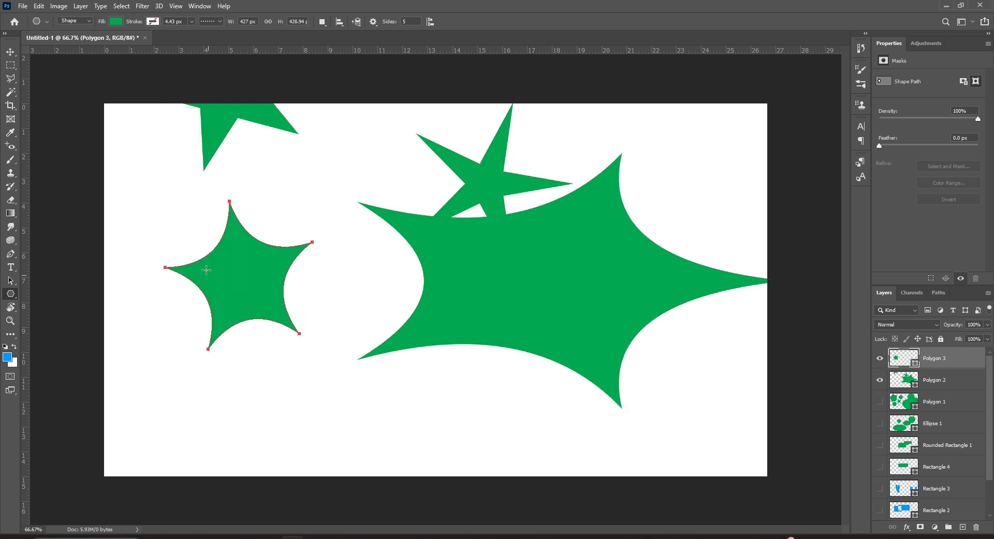
Step: Create a star with Smooth Corners enabled and Smooth Indents disabled, and draw another about 372 × 380 px at the lower left
click(348, 272)
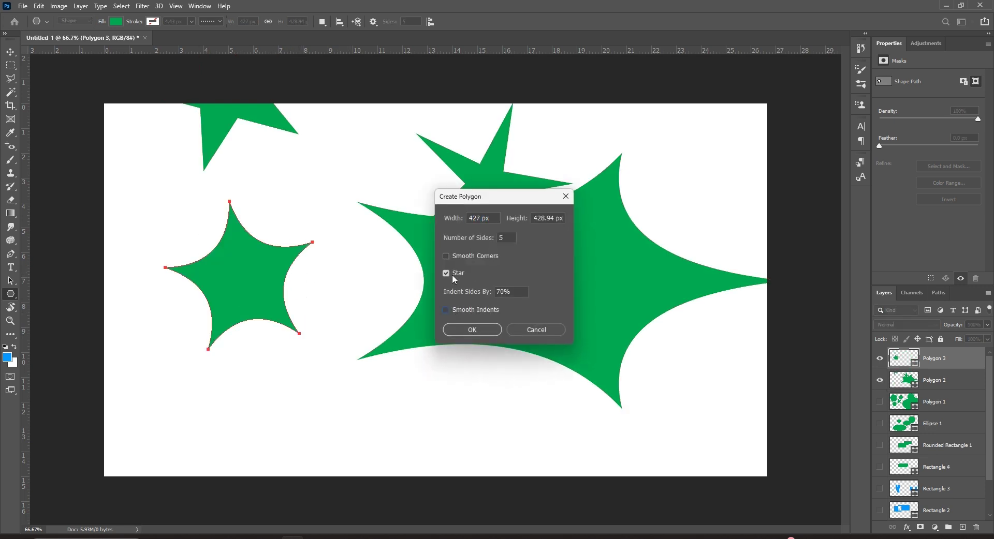
click(446, 256)
click(473, 329)
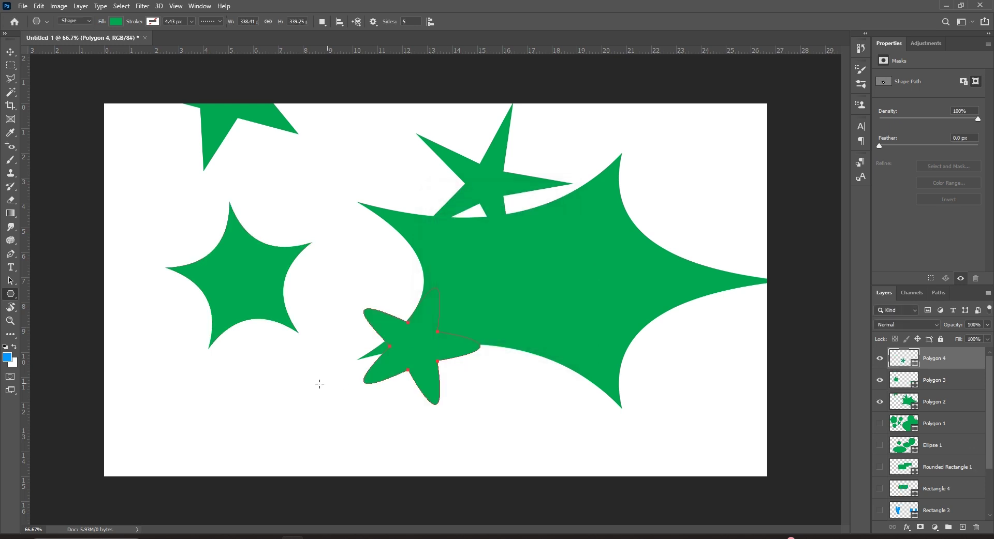
drag(249, 383, 331, 432)
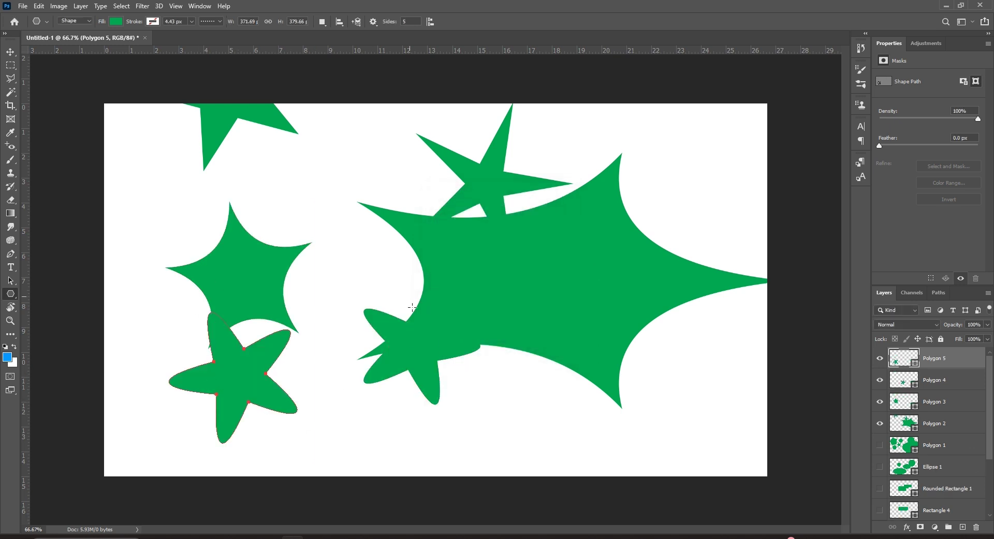
Step: Draw a smooth-cornered star about 203 × 200 px near the canvas's upper right with the Polygon tool
right_click(9, 295)
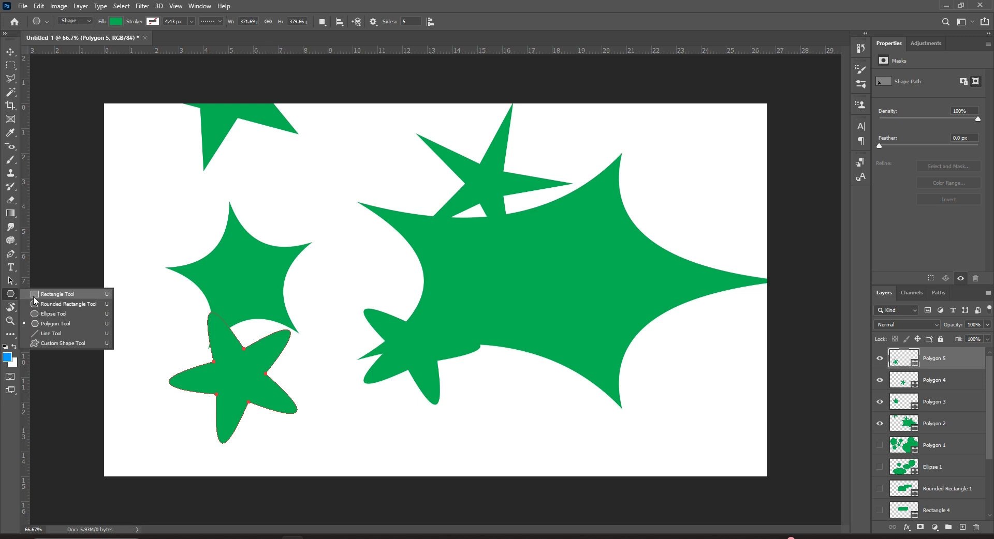
click(85, 322)
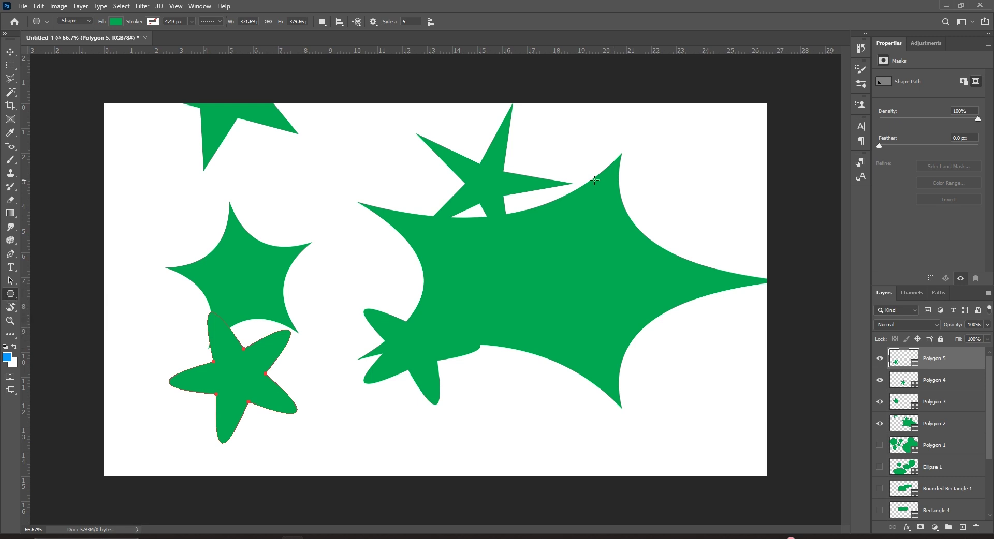
drag(659, 159, 719, 195)
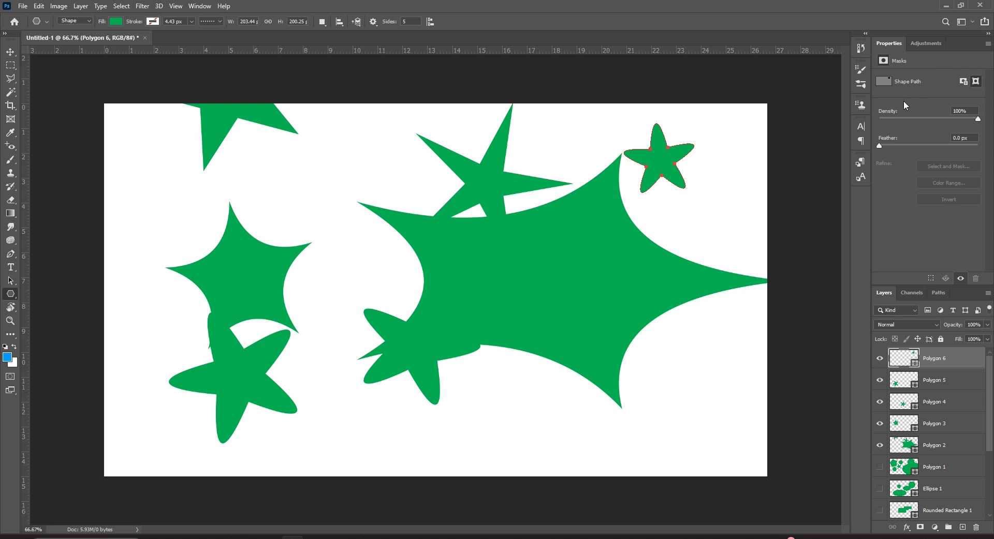
Step: Hide all the visible polygon layers, from Polygon 6 through Polygon 2, to clear the canvas
right_click(11, 294)
click(880, 358)
drag(880, 447, 876, 359)
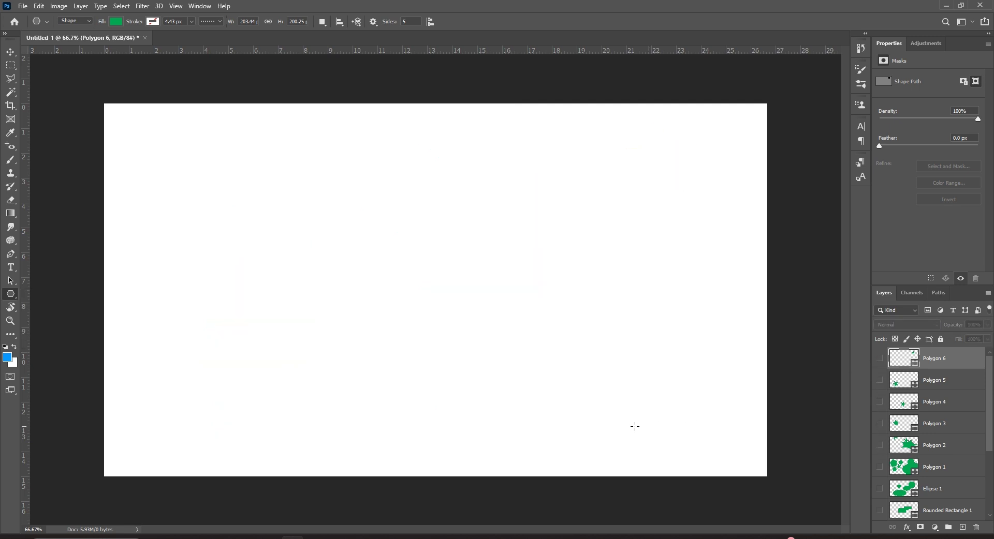
Step: Draw a diagonal line about 542 × 155 px, and another about 439 × 129 px at the upper right with a weight of 1 px
right_click(10, 294)
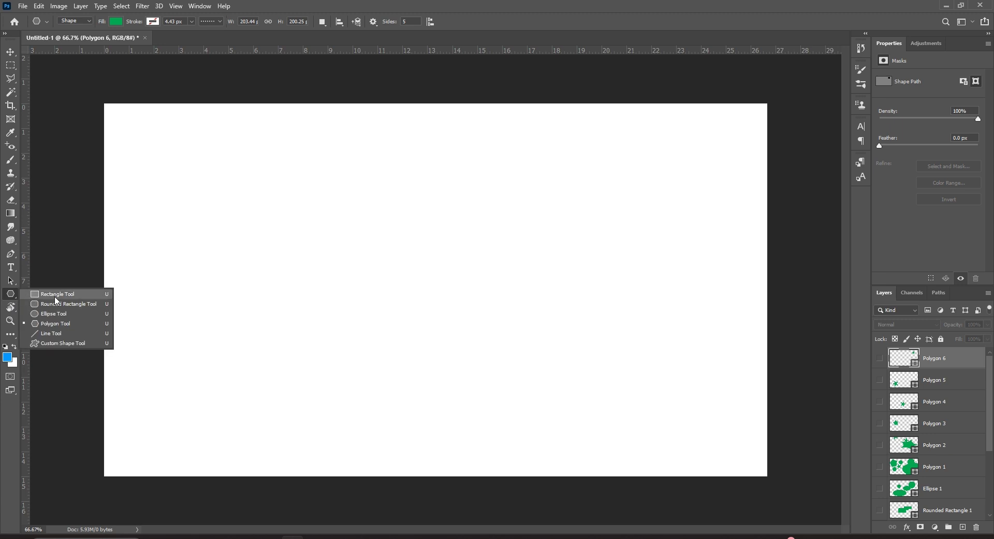
click(71, 334)
drag(274, 246, 461, 297)
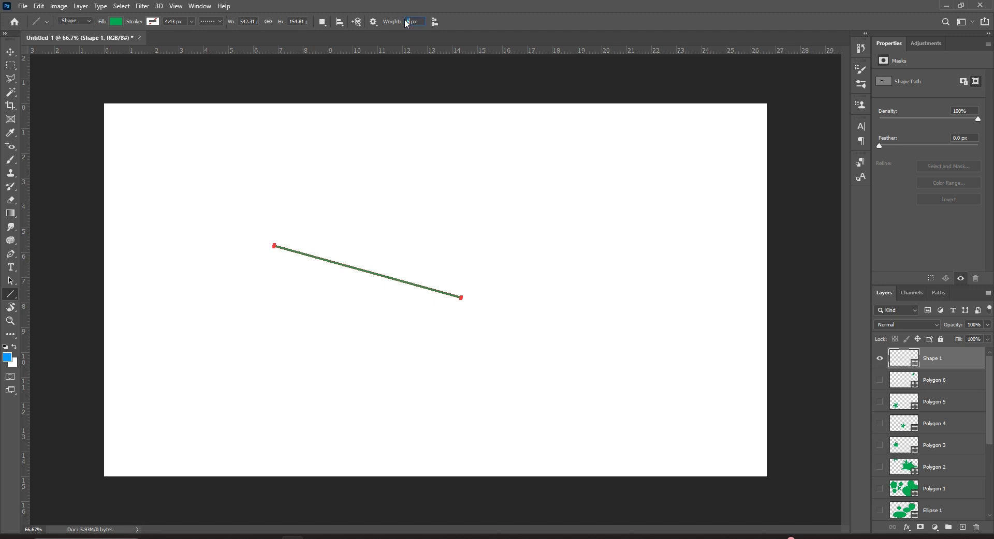
drag(499, 190, 651, 235)
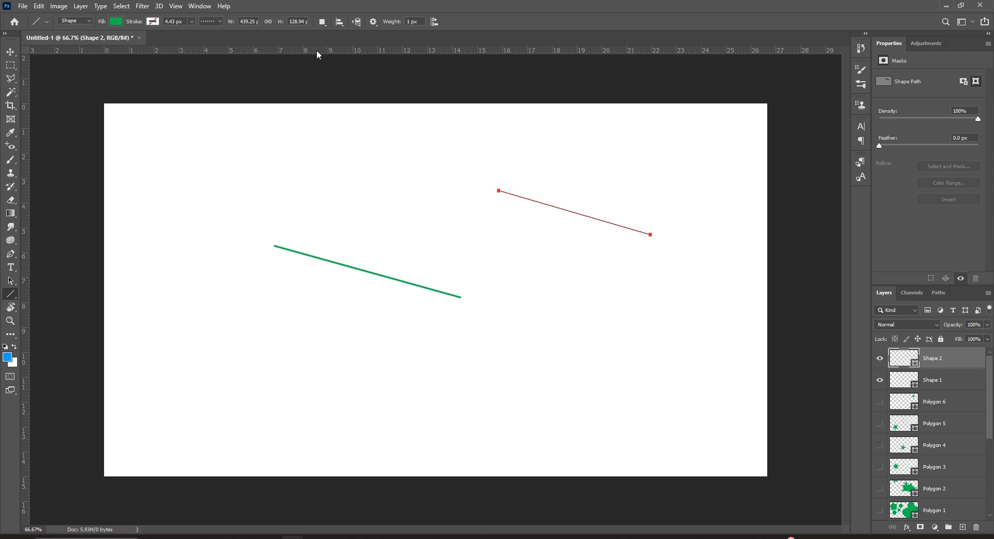
Step: Try the dashed stroke type on the second line, and set its stroke type to solid
click(215, 22)
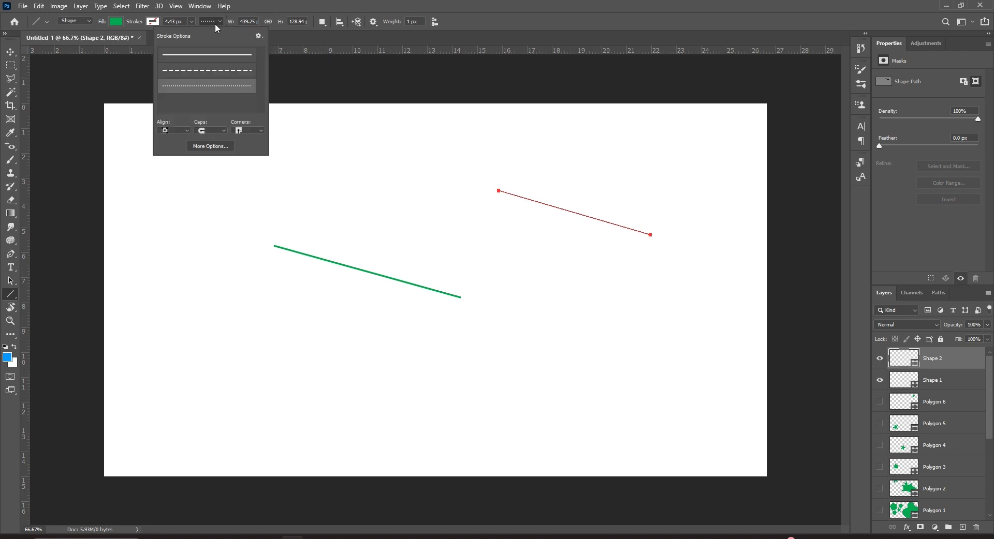
click(202, 75)
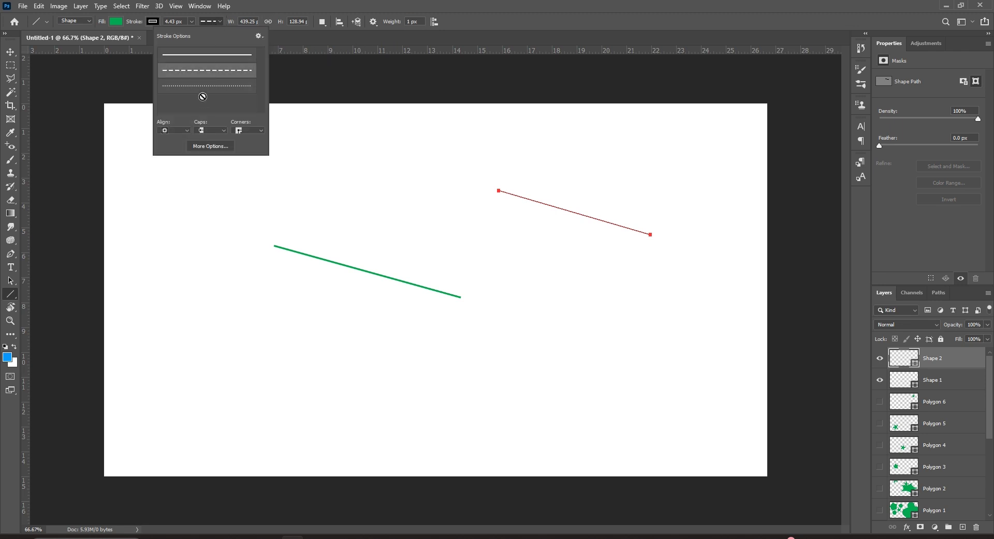
click(205, 57)
Step: Activate the Custom Shape tool and hide the two line layers, Shape 1 and Shape 2
click(11, 294)
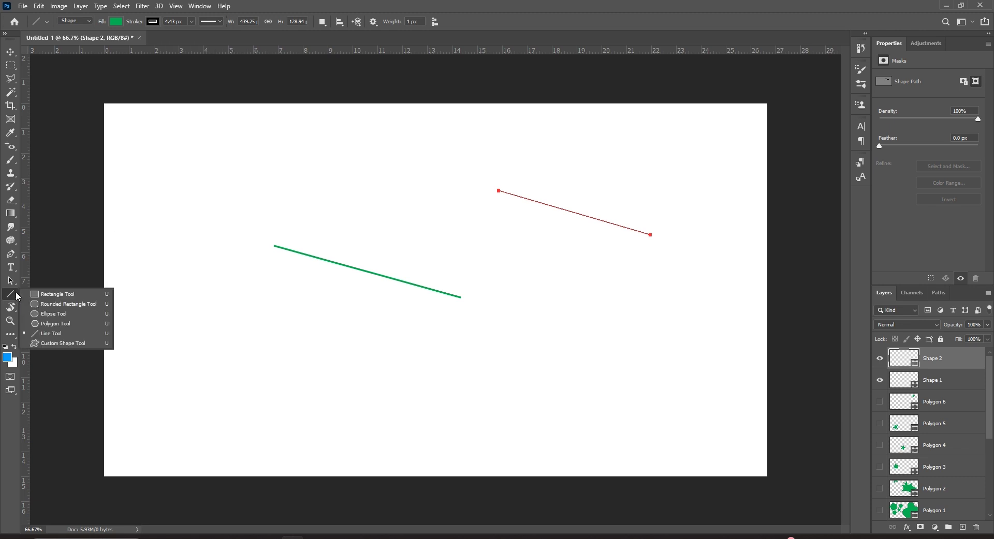
click(95, 343)
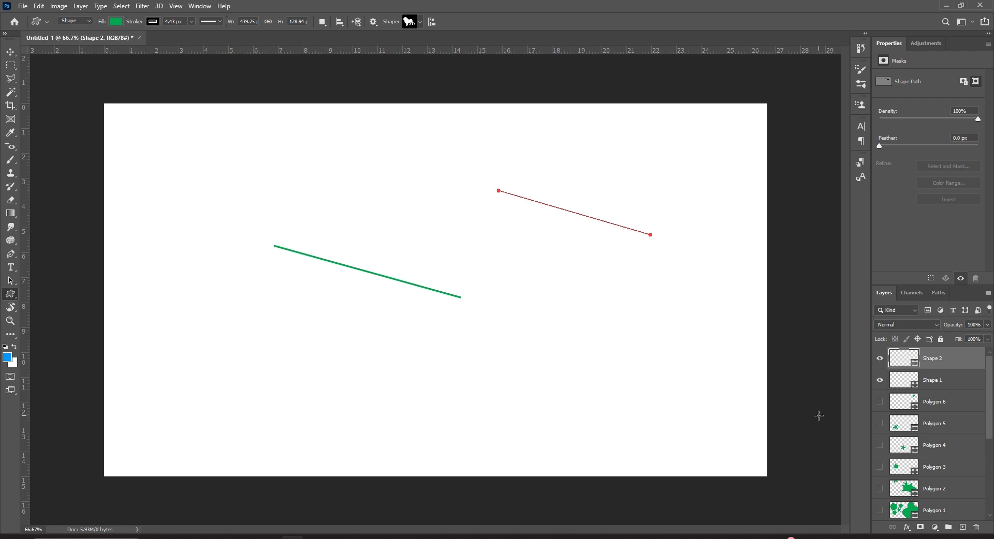
drag(880, 380, 879, 365)
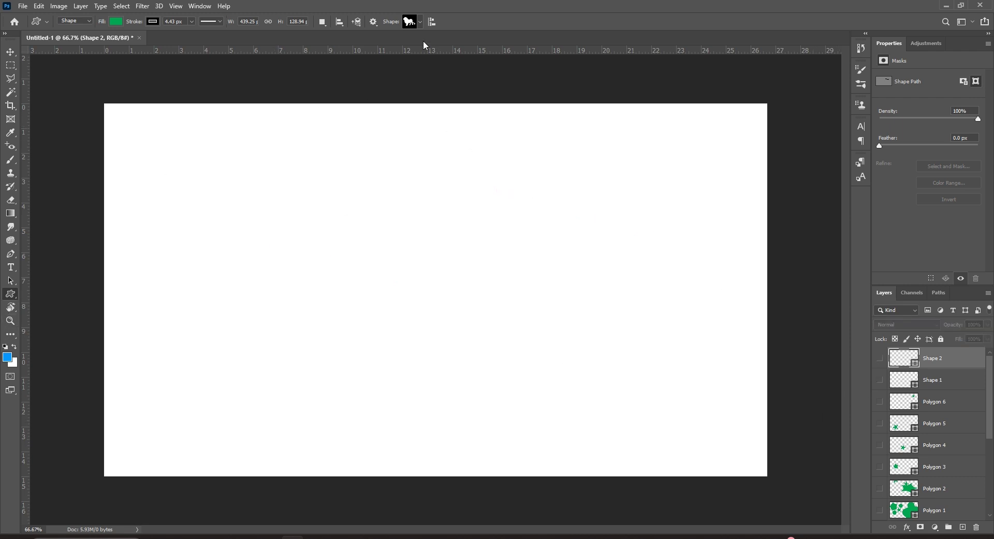
Step: Draw two Baobab Tree custom shapes from Leaf Trees, a large one on the left and one about 318 × 468 px at the upper right
click(420, 22)
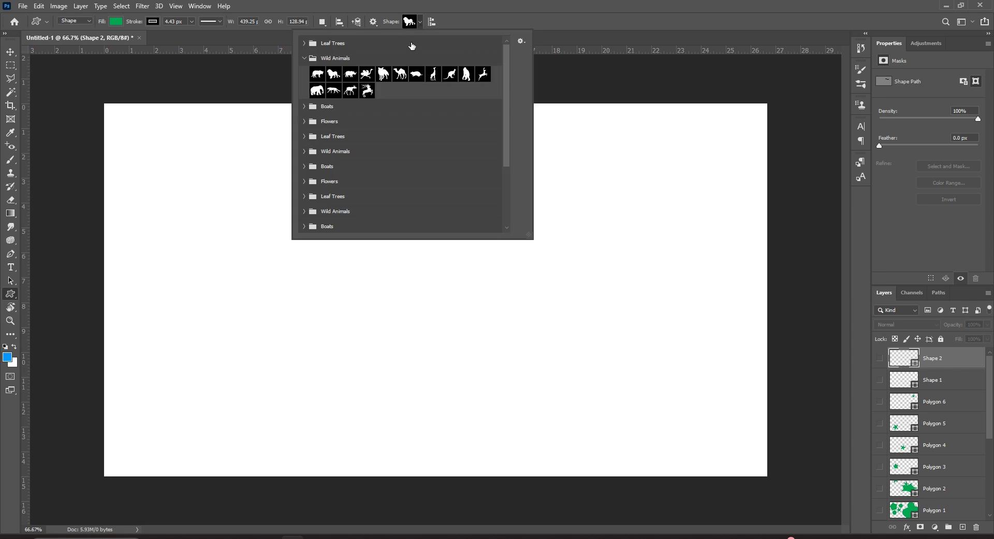
scroll(365, 83, down, 1)
scroll(330, 74, up, 1)
click(303, 44)
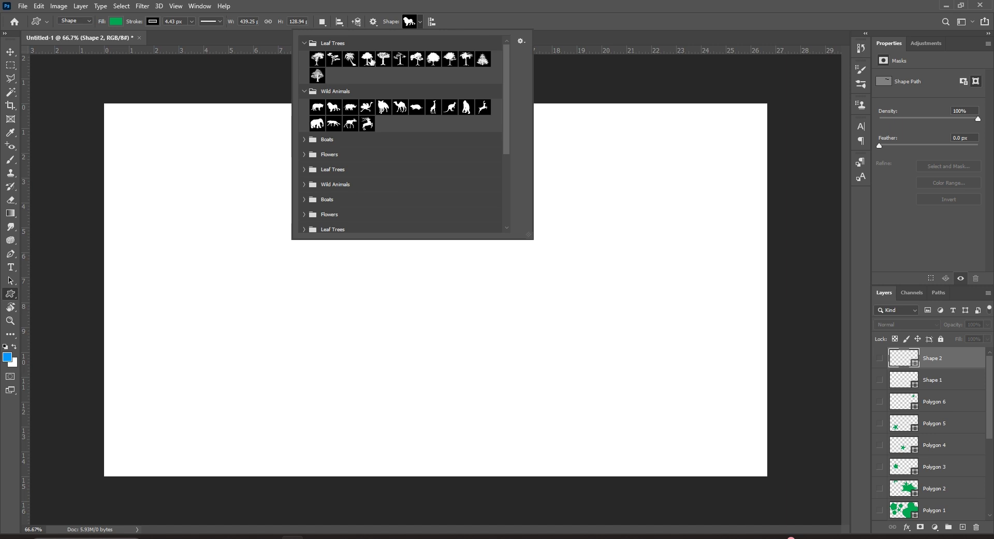
click(382, 60)
drag(218, 220, 406, 411)
drag(562, 153, 673, 314)
click(10, 52)
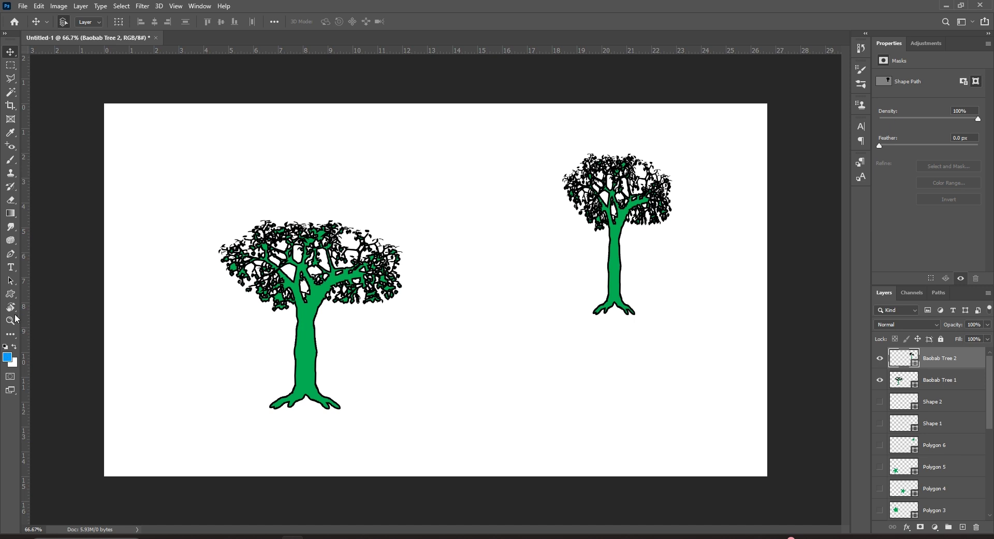
Step: Draw a Pirate 2 ship from the Boats shapes, about 341 × 265 px, at the lower middle of the canvas
click(17, 298)
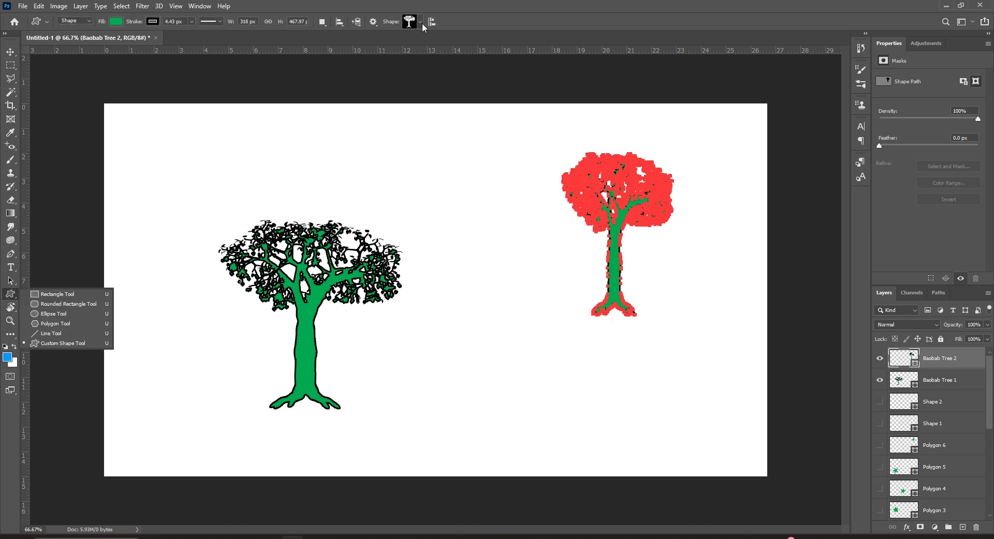
click(420, 23)
scroll(359, 157, down, 2)
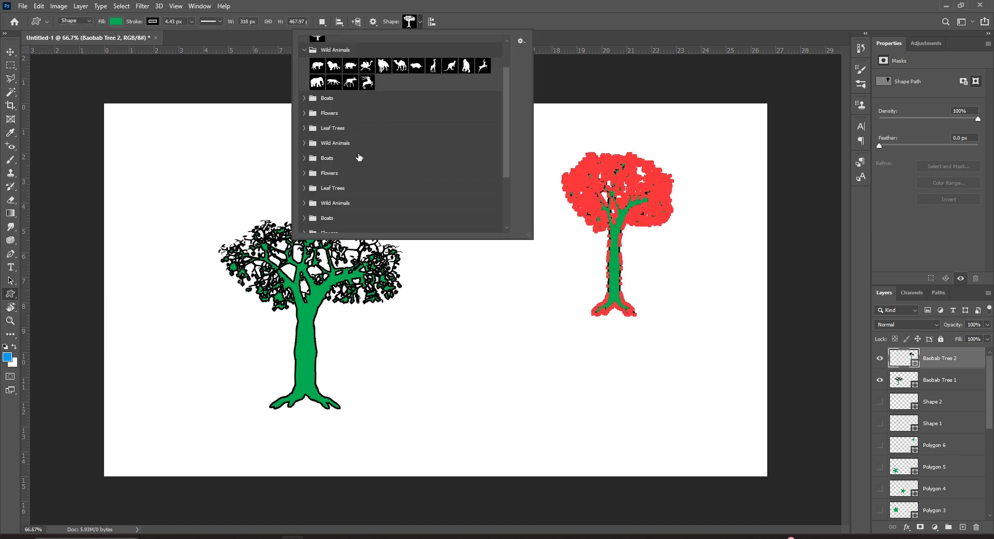
click(304, 98)
click(351, 131)
drag(472, 362, 589, 453)
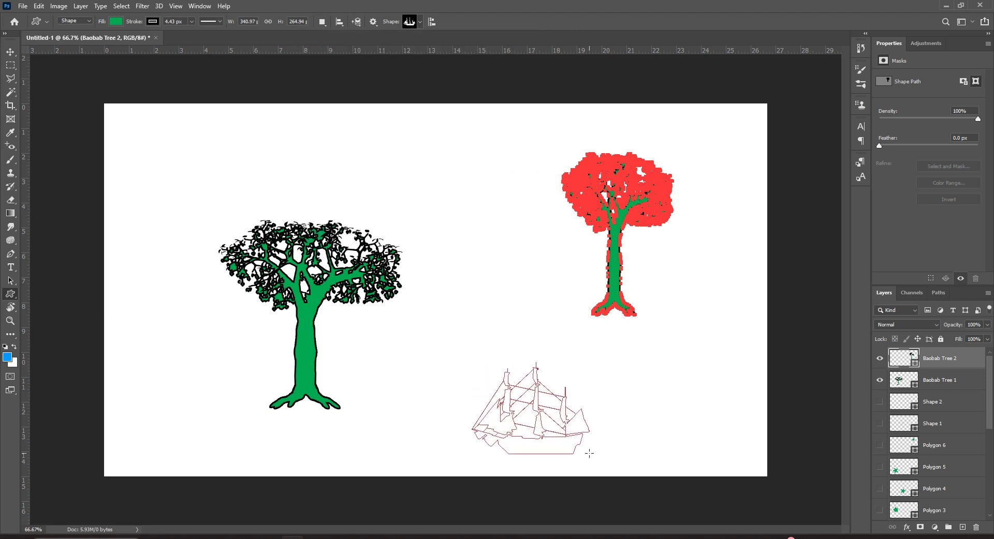
Step: Examine the remaining categories in the custom shape picker, including the Leaf Trees groups farther down
click(420, 22)
scroll(393, 189, up, 2)
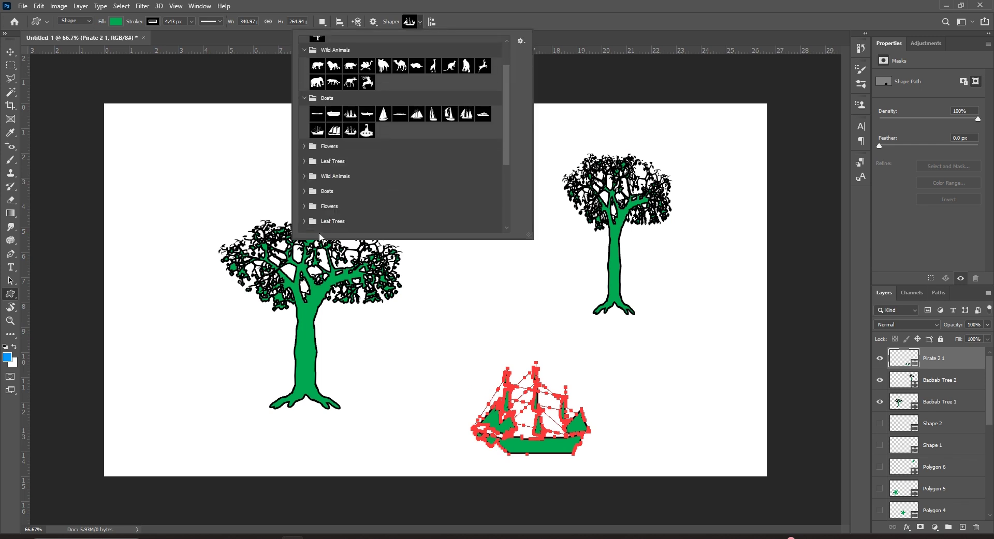
scroll(319, 230, down, 1)
click(310, 183)
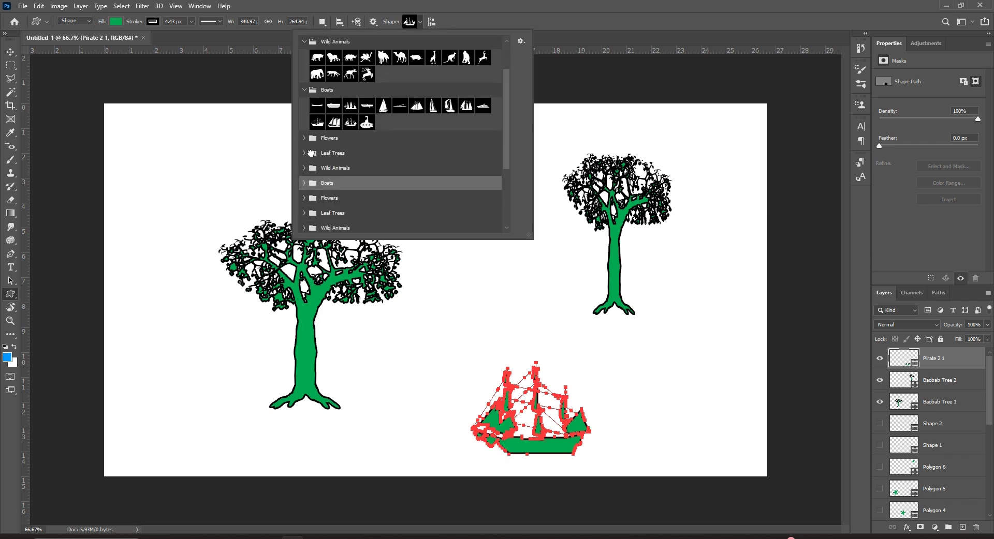
click(309, 154)
click(310, 154)
scroll(310, 158, down, 2)
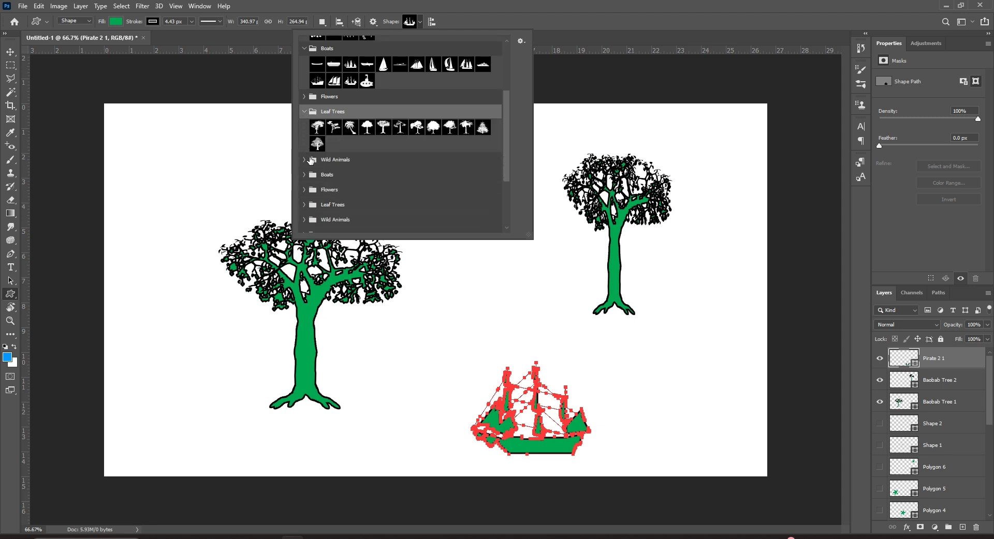
click(303, 105)
scroll(322, 168, down, 2)
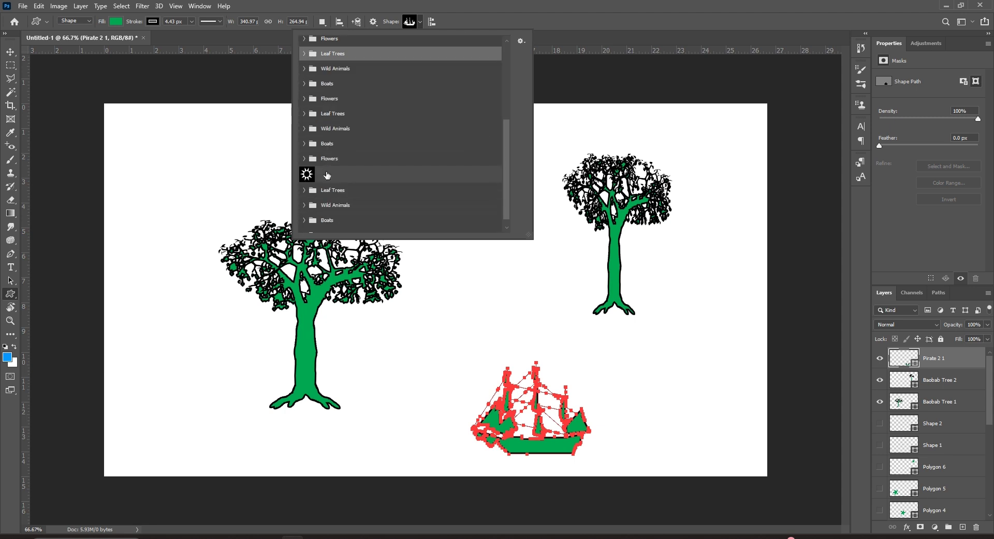
scroll(355, 160, down, 1)
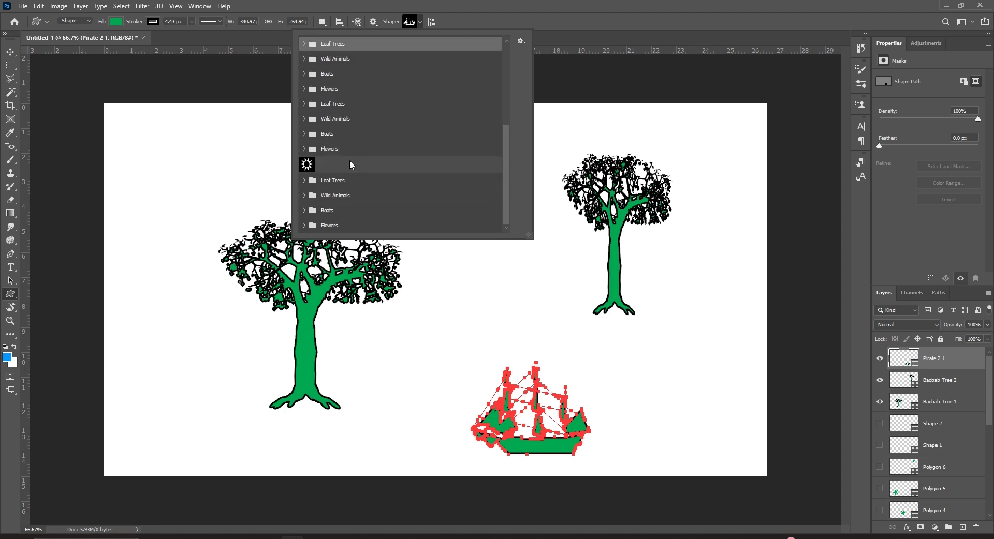
click(303, 180)
click(303, 180)
Step: Try the Text Only, Small Thumbnail, Large Thumbnail and Small List views of the shape picker, and set it to Large List
click(521, 43)
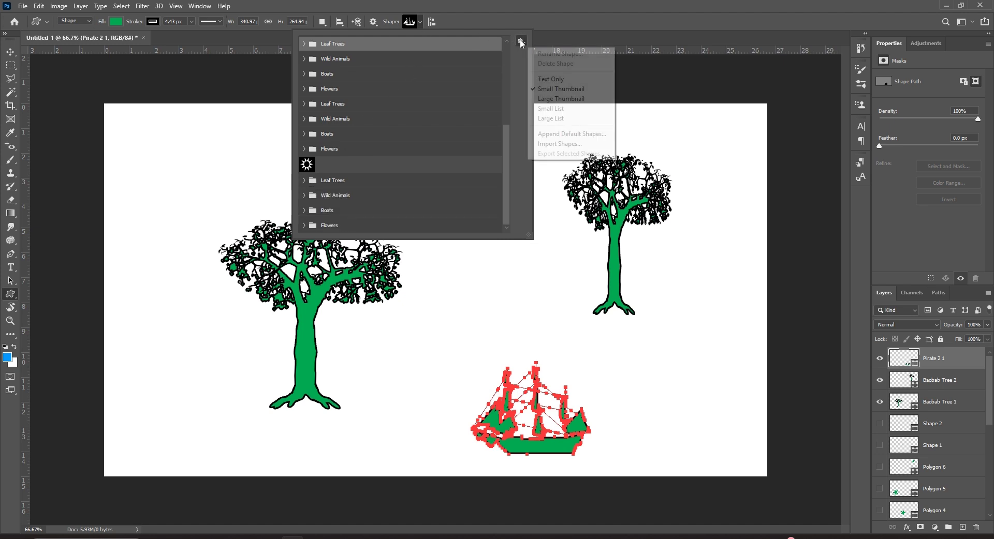
click(570, 80)
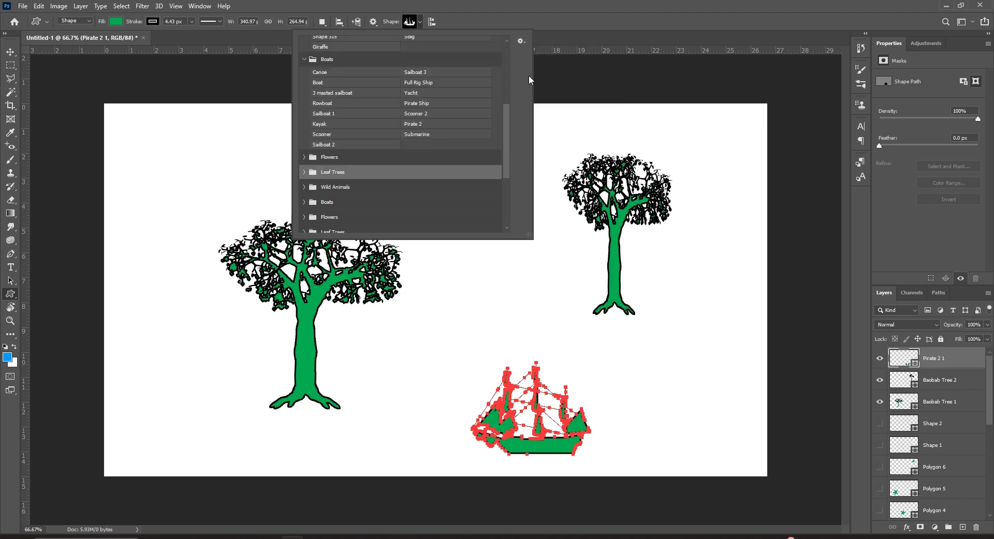
click(521, 40)
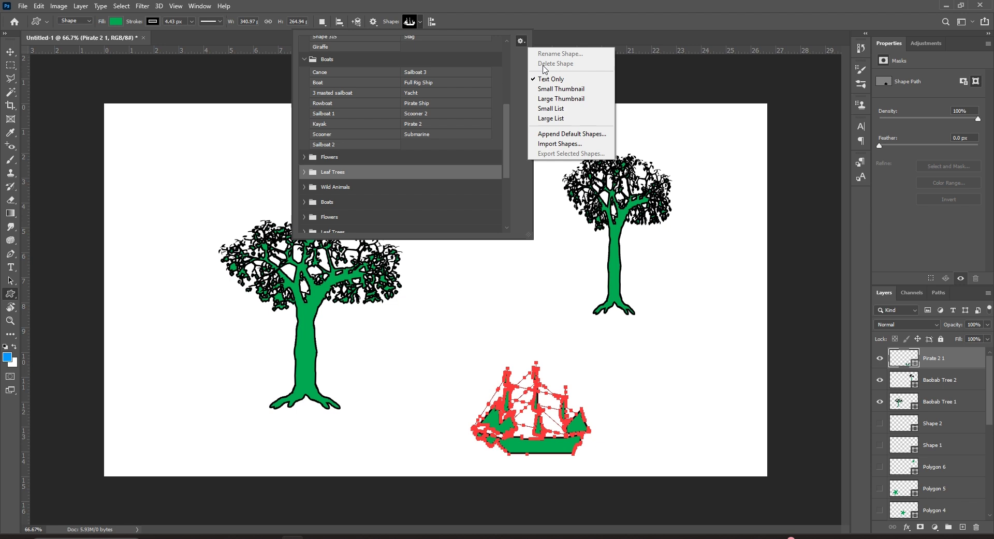
click(558, 89)
click(522, 41)
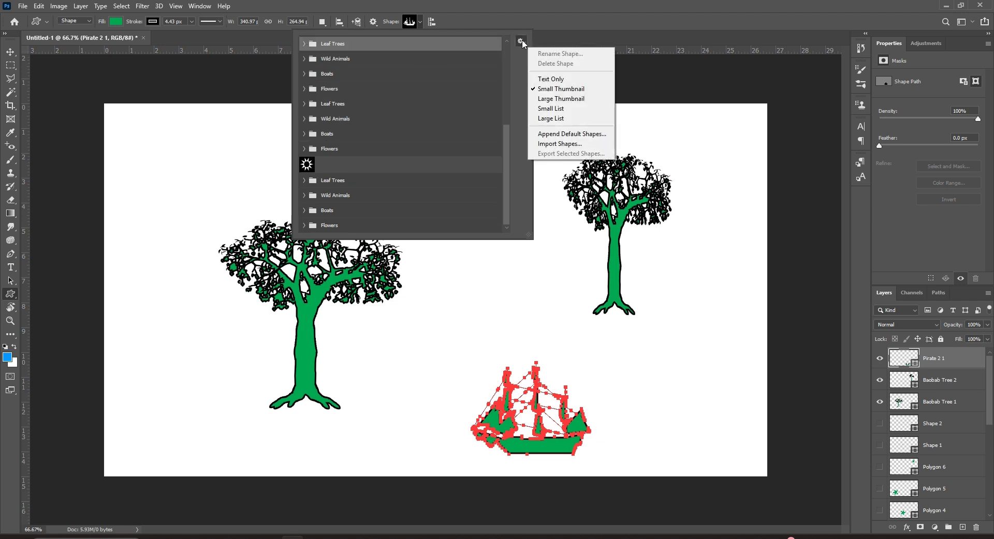
click(560, 99)
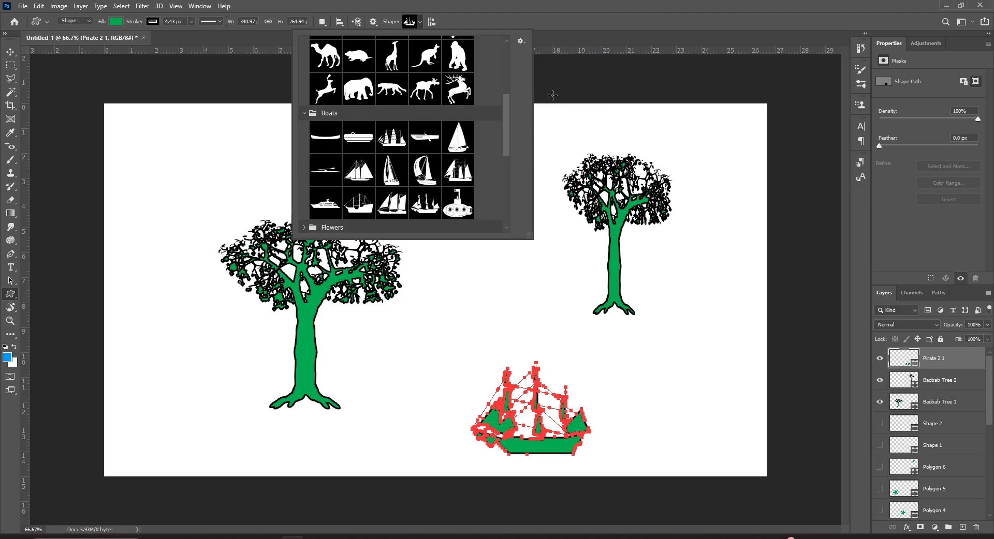
click(521, 41)
click(560, 107)
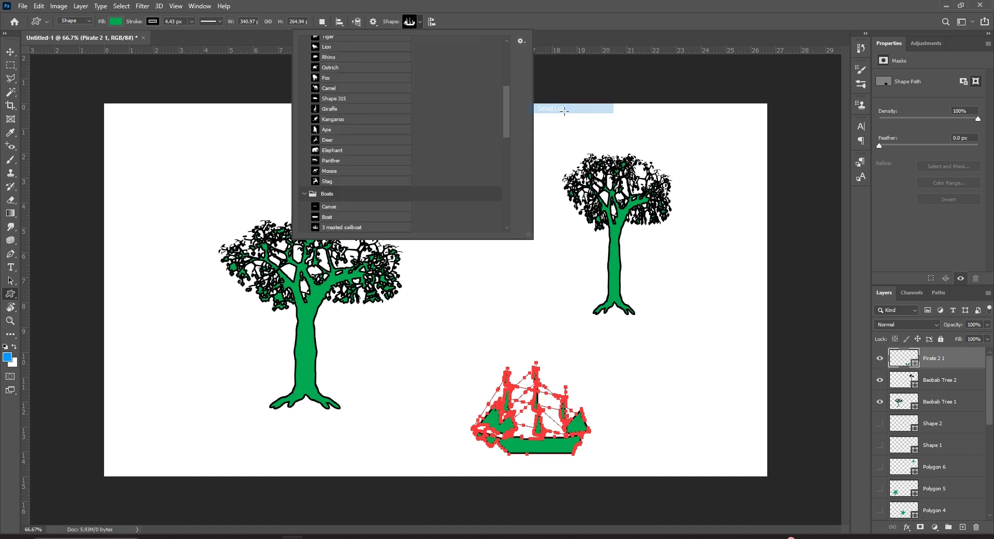
click(523, 41)
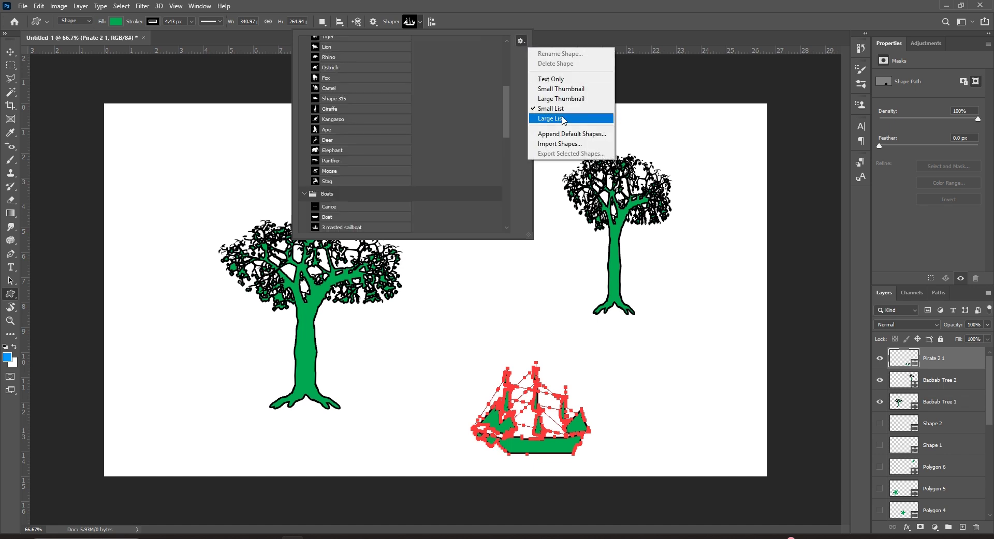
click(560, 115)
Step: Append the default shapes to the list of custom shape presets
click(522, 42)
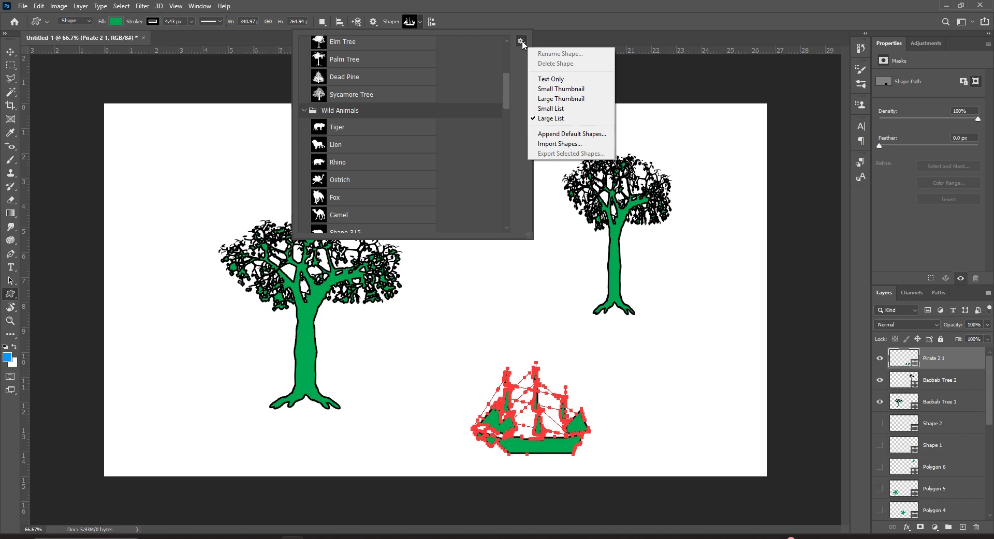
click(589, 134)
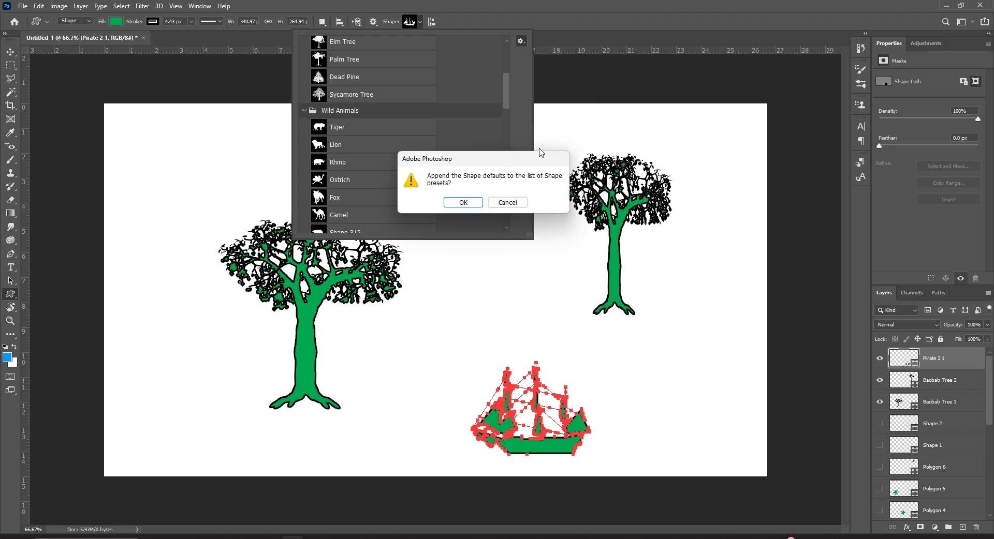
click(461, 203)
drag(508, 97, 506, 41)
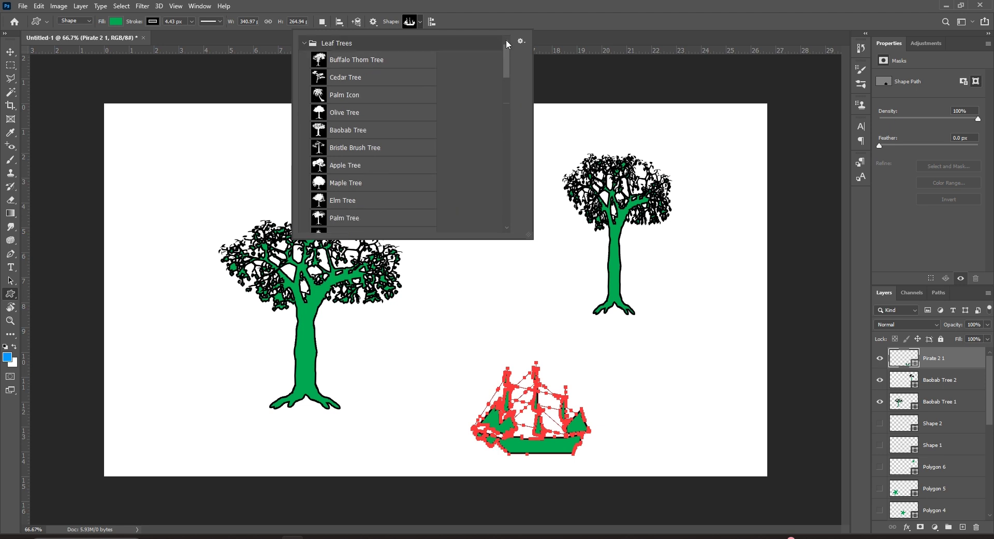
Step: Import the shape file Untitled Custom Shapes.csh from the Desktop into the custom shape presets
click(520, 41)
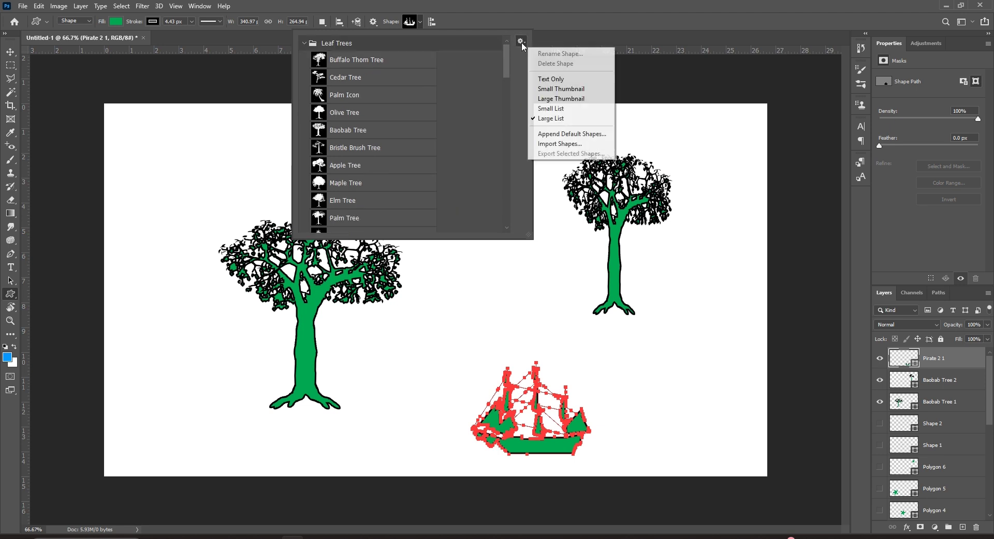
click(587, 144)
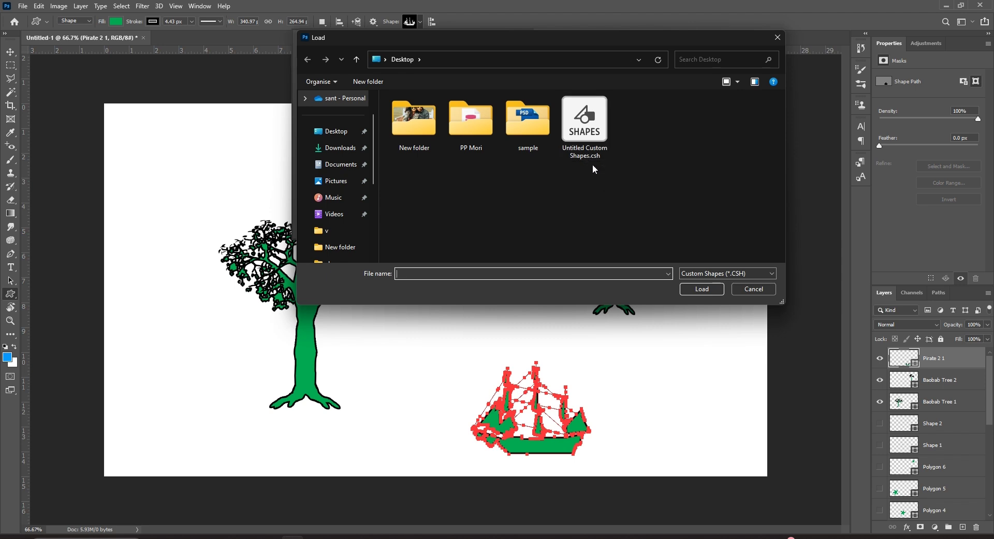
click(591, 137)
click(702, 290)
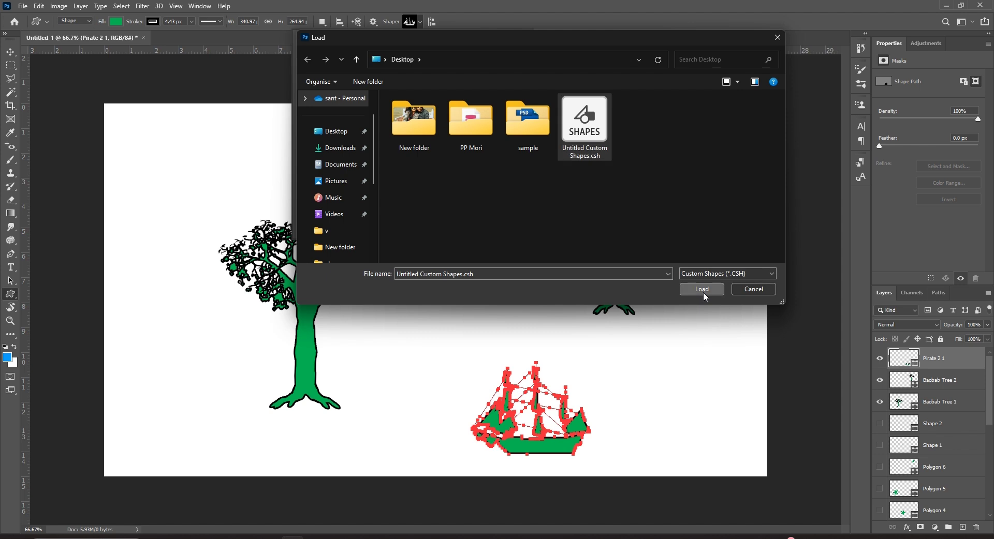
Step: Expand the Untitled Custom Shapes group, and draw another Pirate 2 ship about 163 × 186 px above the first ship
drag(509, 70, 512, 228)
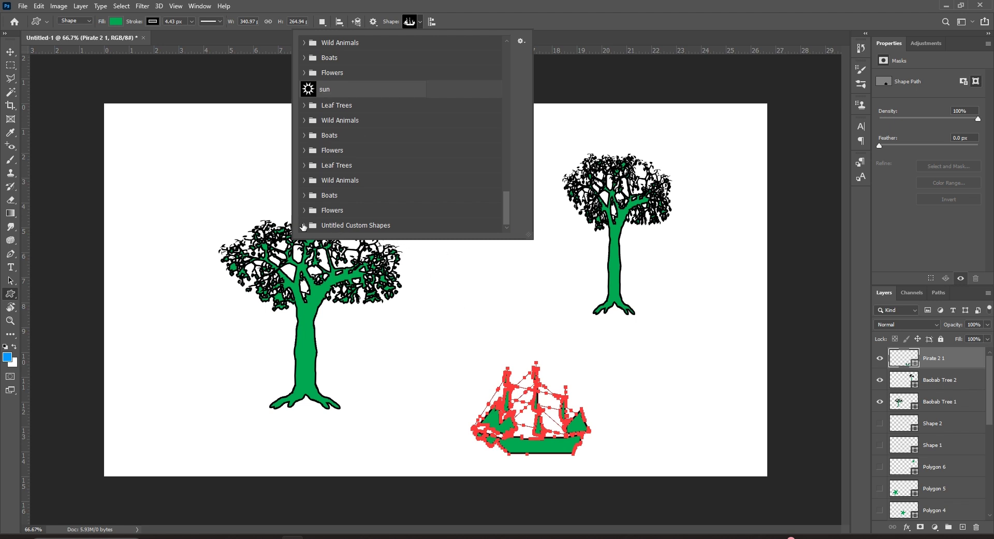
click(392, 226)
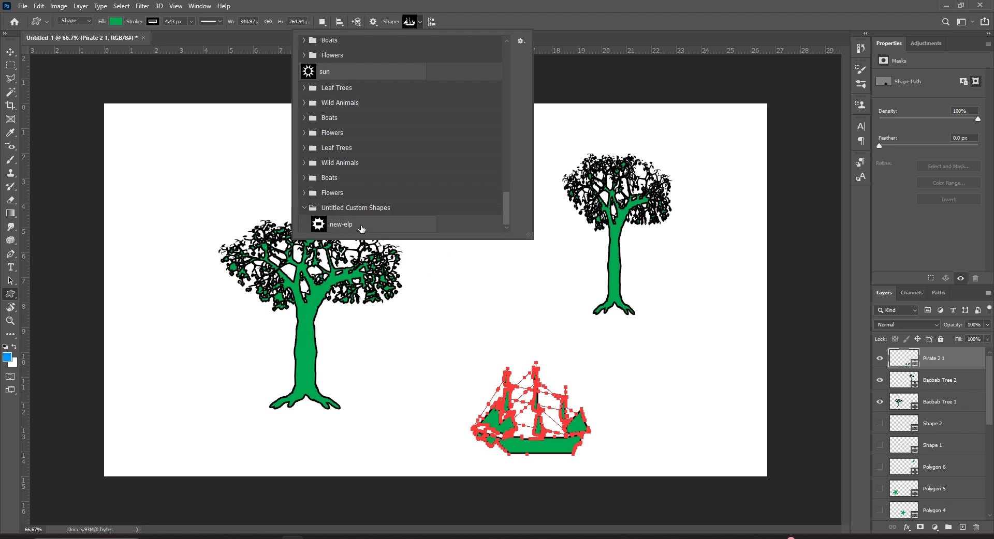
drag(471, 294, 530, 359)
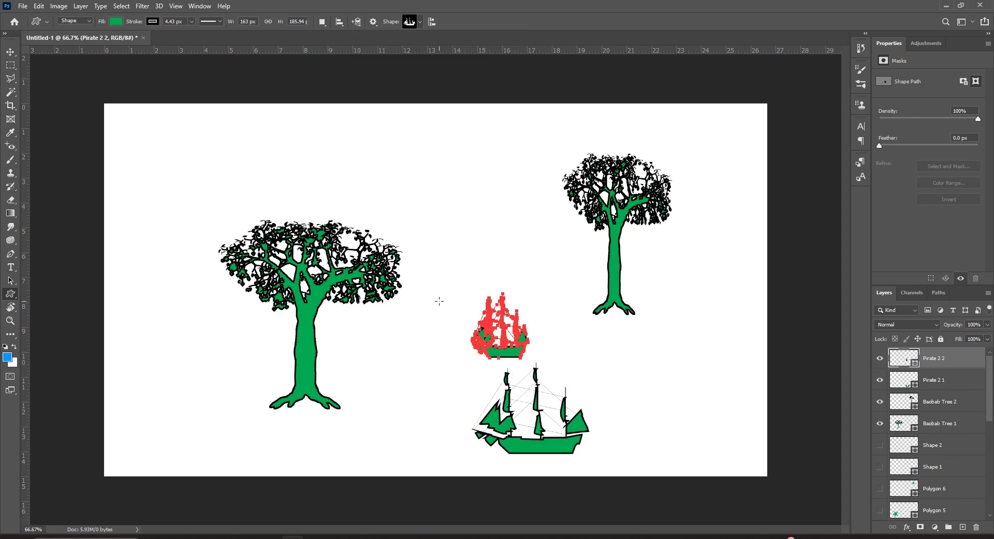